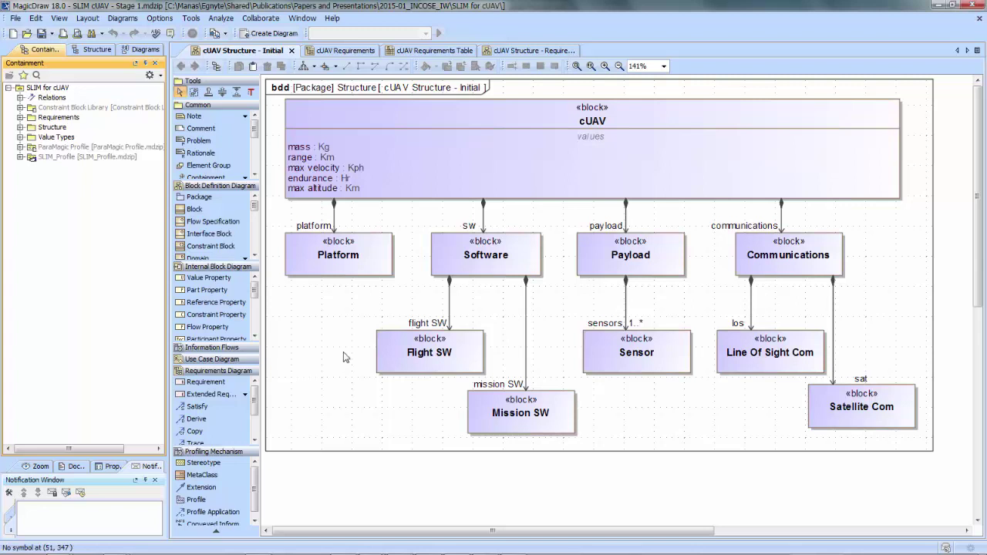
Examine the cUAV block with its Platform and Software subsystems, including Flight SW and Mission SW, in the initial structure diagram.
{"action": "left_click", "coordinate": [559, 131]}
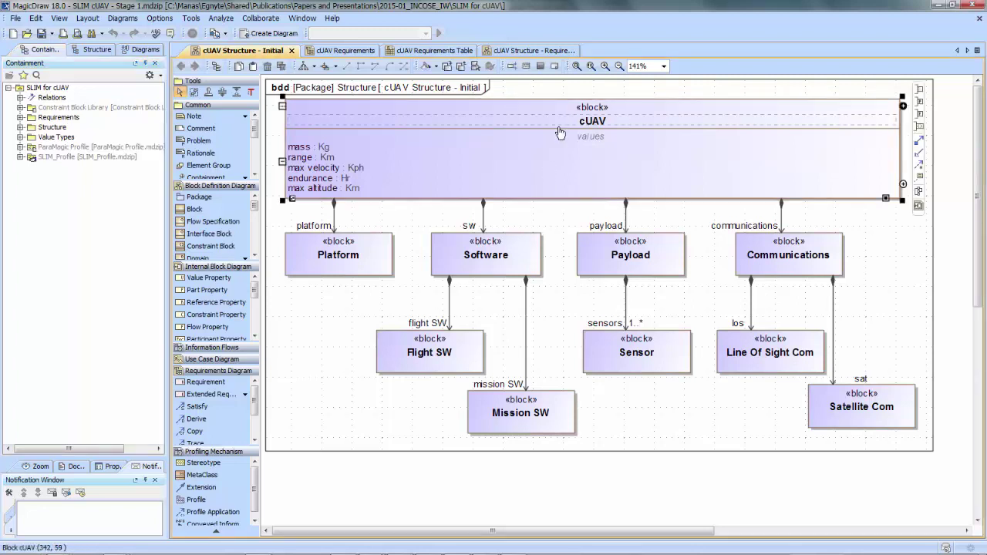
{"action": "left_click", "coordinate": [561, 216]}
{"action": "left_click", "coordinate": [370, 263]}
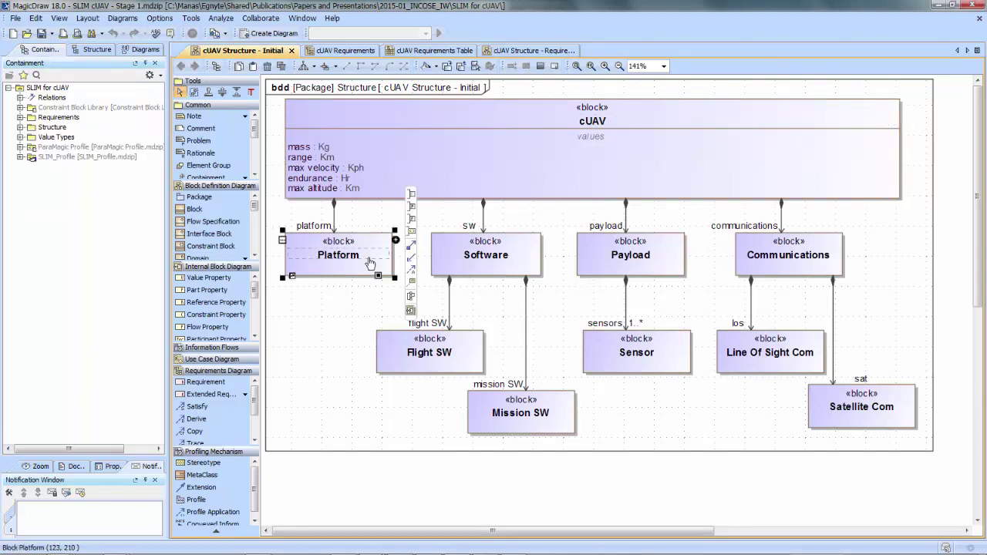
{"action": "left_click", "coordinate": [330, 330]}
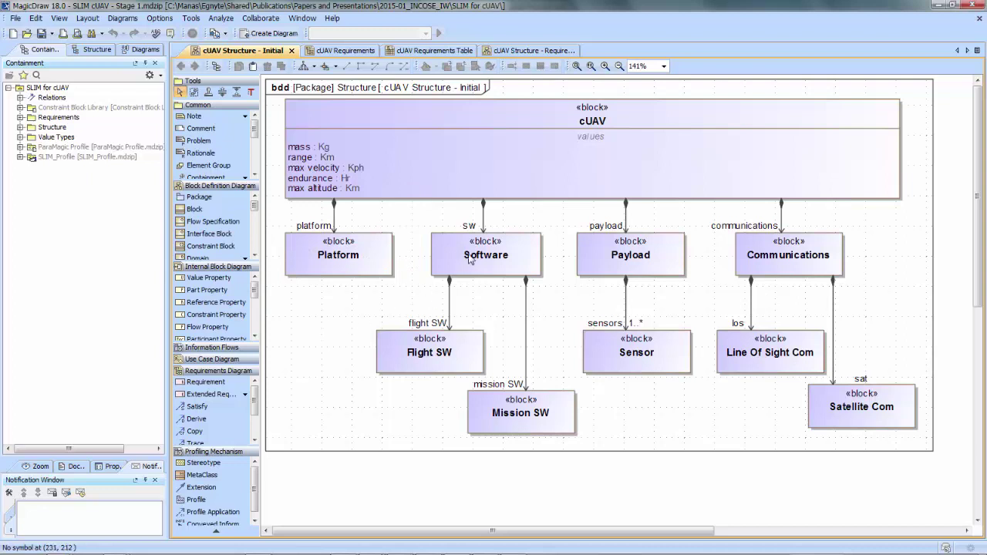
{"action": "left_click", "coordinate": [470, 260]}
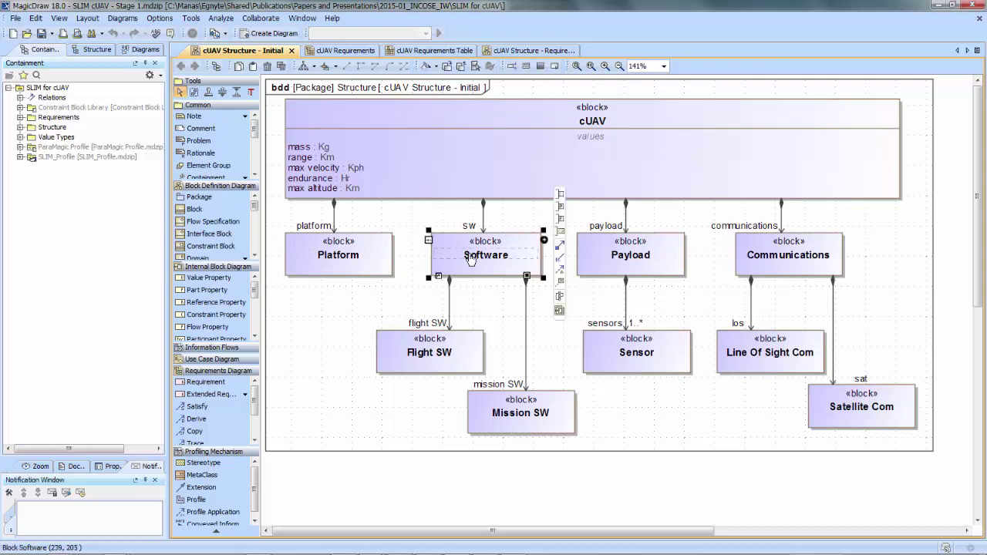
{"action": "left_click", "coordinate": [479, 324]}
{"action": "left_click", "coordinate": [455, 356]}
{"action": "left_click", "coordinate": [542, 417]}
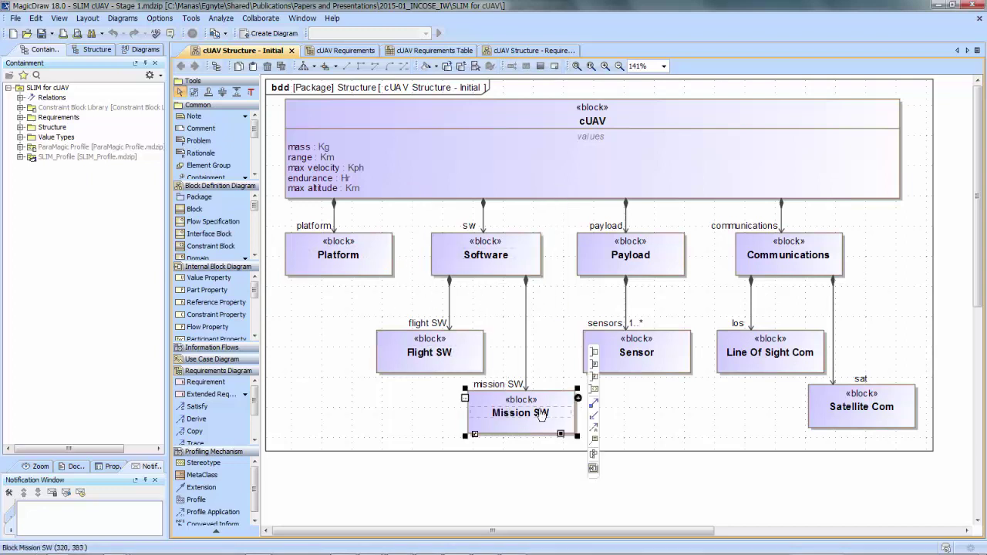
{"action": "left_click", "coordinate": [542, 362]}
Examine the Payload and Communications branches, including the Sensor, Line Of Sight Com and Satellite Com blocks.
{"action": "left_click", "coordinate": [594, 262]}
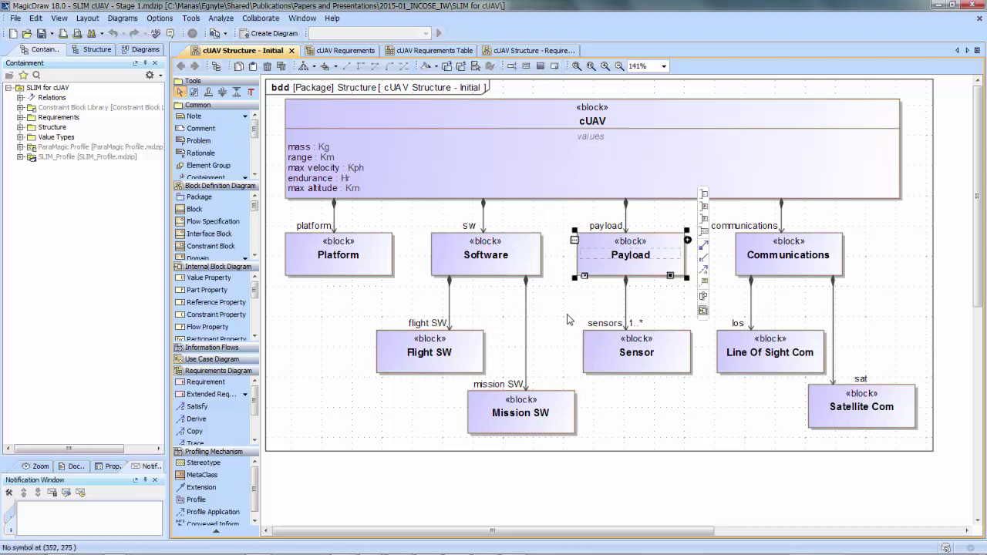
{"action": "left_click", "coordinate": [587, 351]}
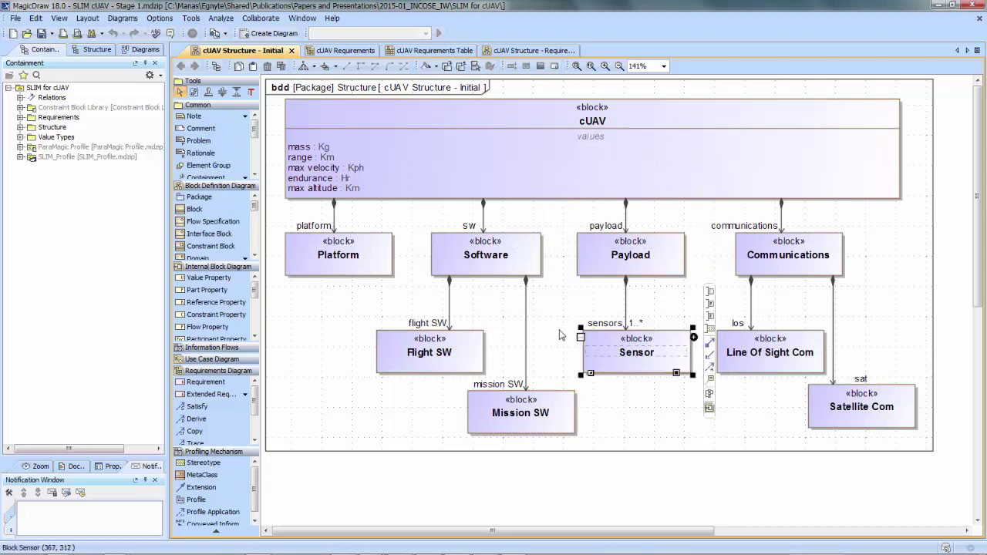
{"action": "left_click", "coordinate": [554, 328]}
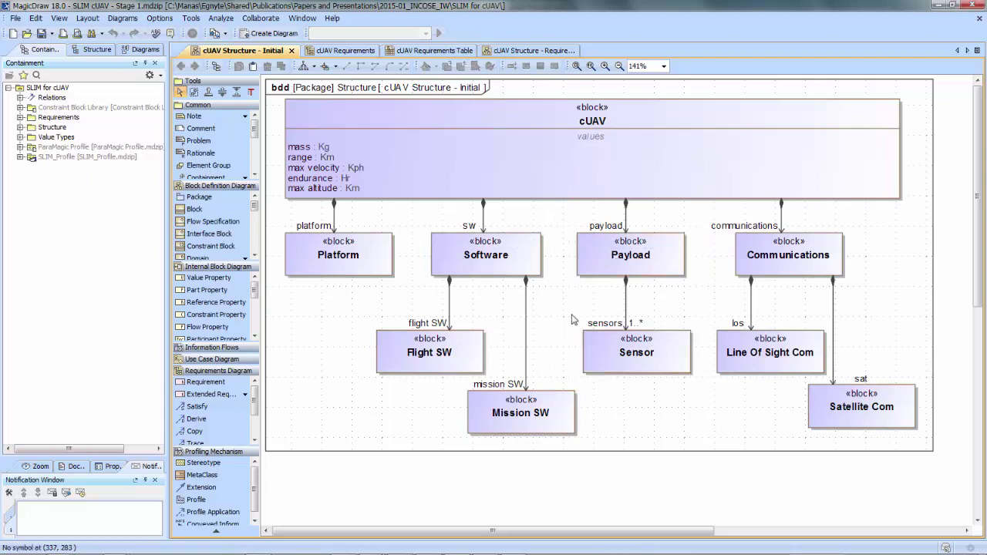
{"action": "left_click", "coordinate": [804, 257]}
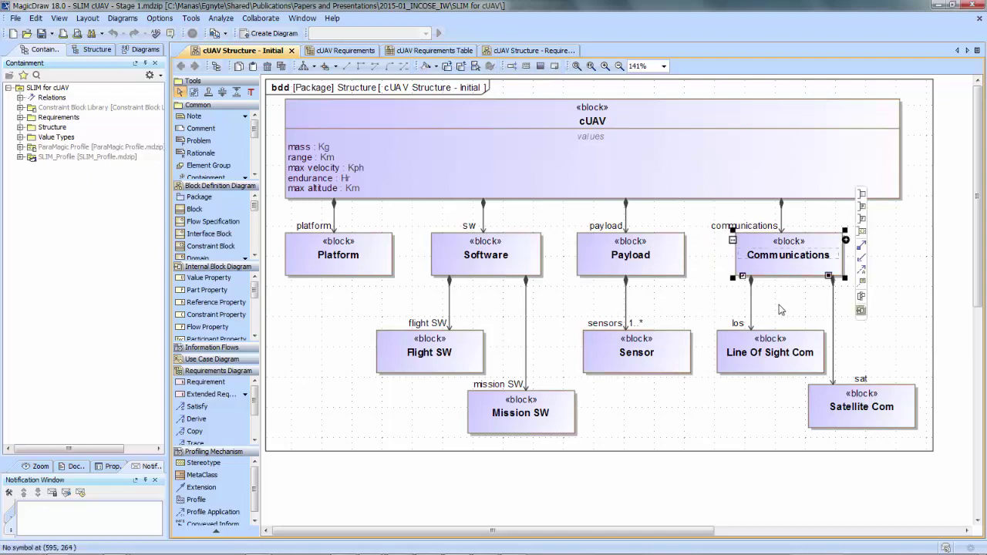
{"action": "left_click", "coordinate": [768, 341]}
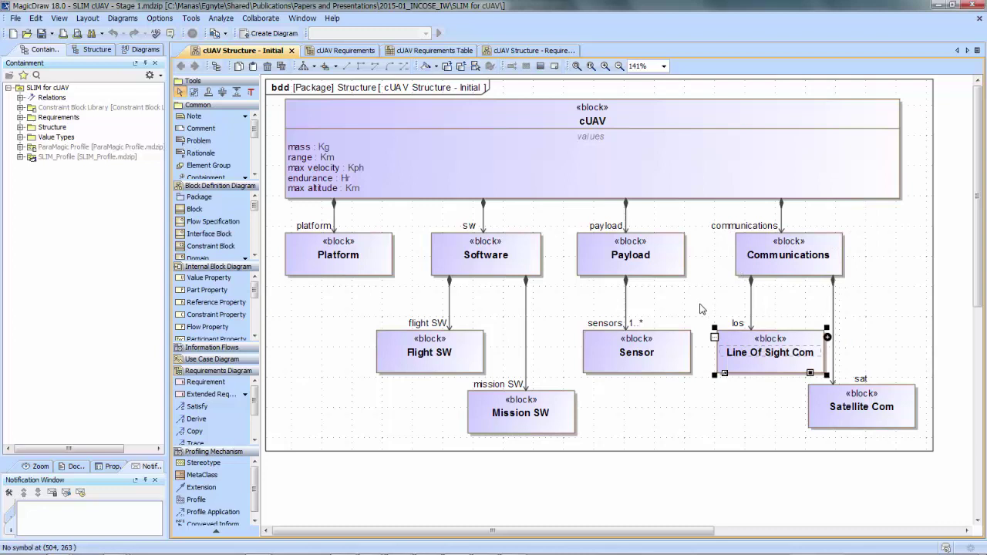
{"action": "left_click", "coordinate": [839, 399]}
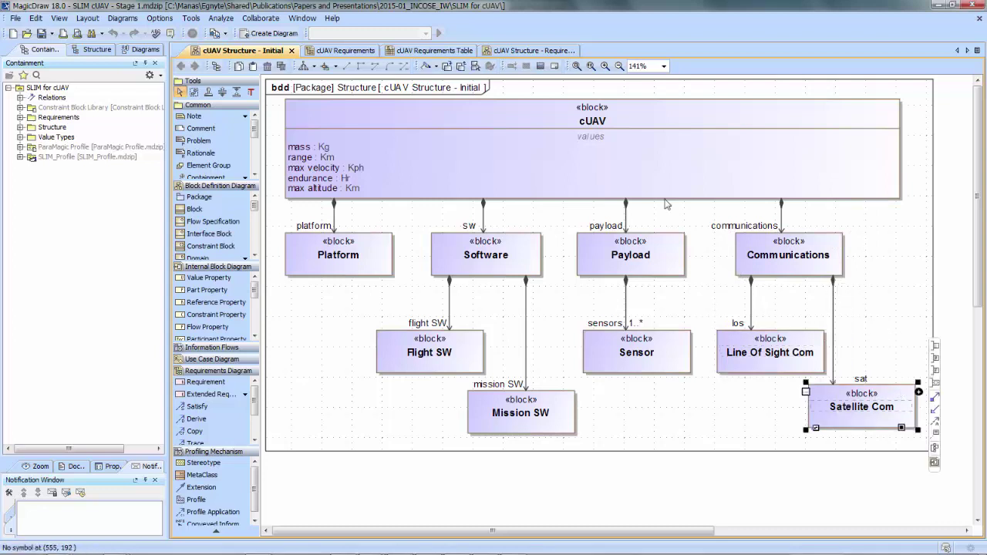
Open the cUAV Requirements diagram and review the Payload Spec, Flight Control Spec and Flight Com Spec requirements.
{"action": "left_click", "coordinate": [360, 51]}
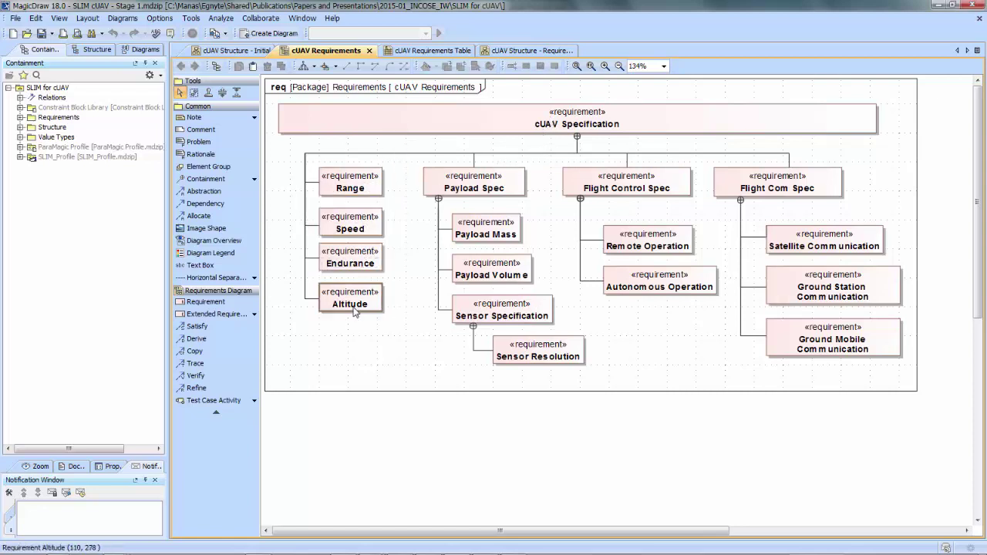
{"action": "left_click", "coordinate": [497, 185]}
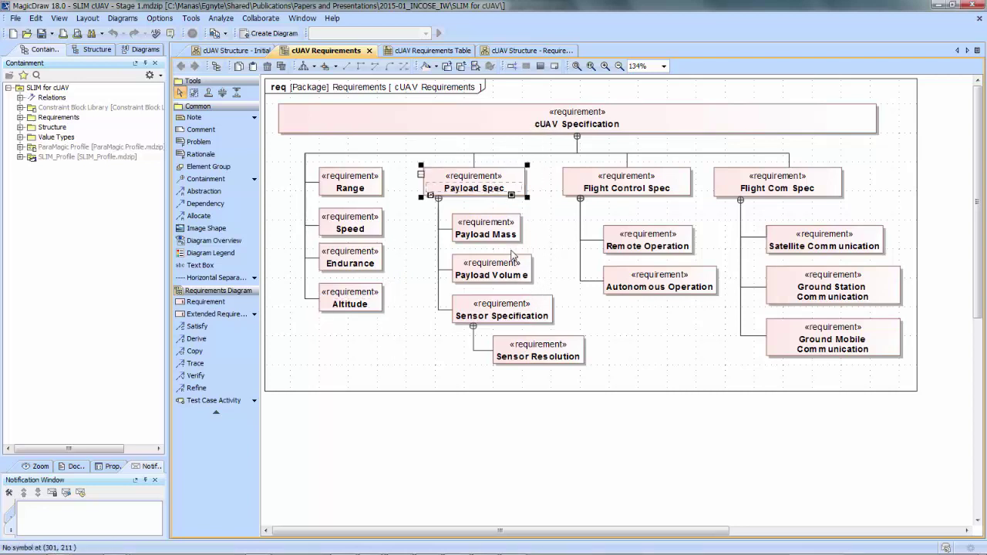
{"action": "left_click", "coordinate": [608, 192]}
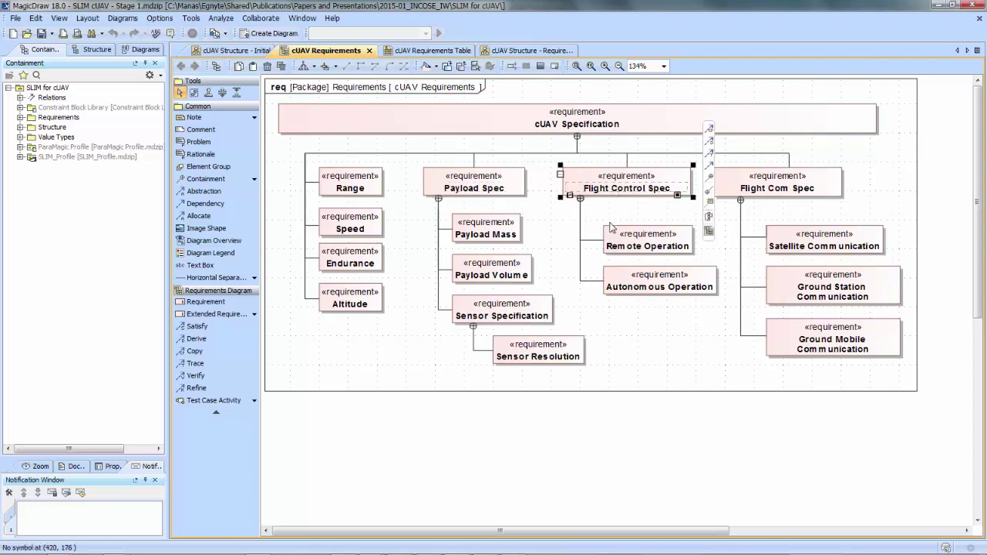
{"action": "left_click", "coordinate": [623, 274]}
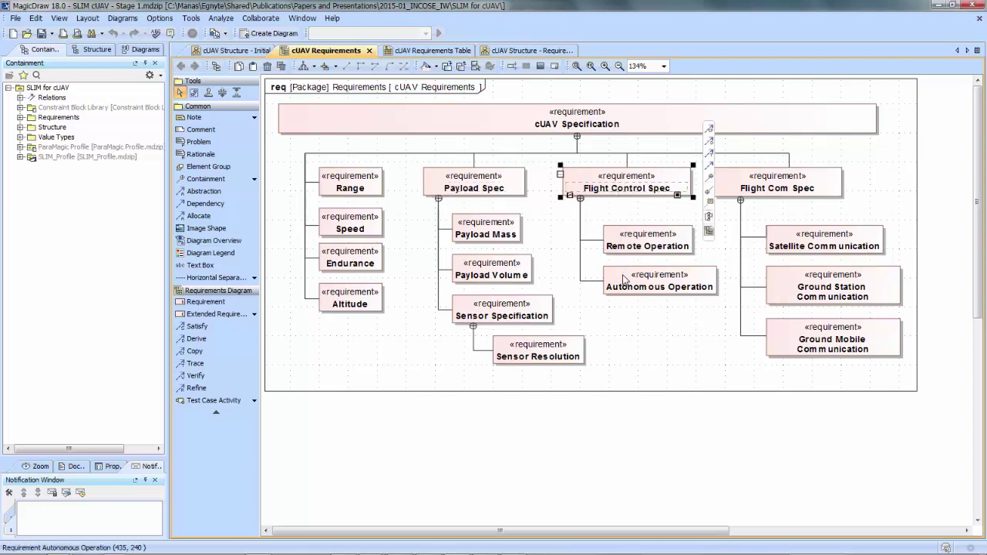
{"action": "left_click", "coordinate": [627, 231]}
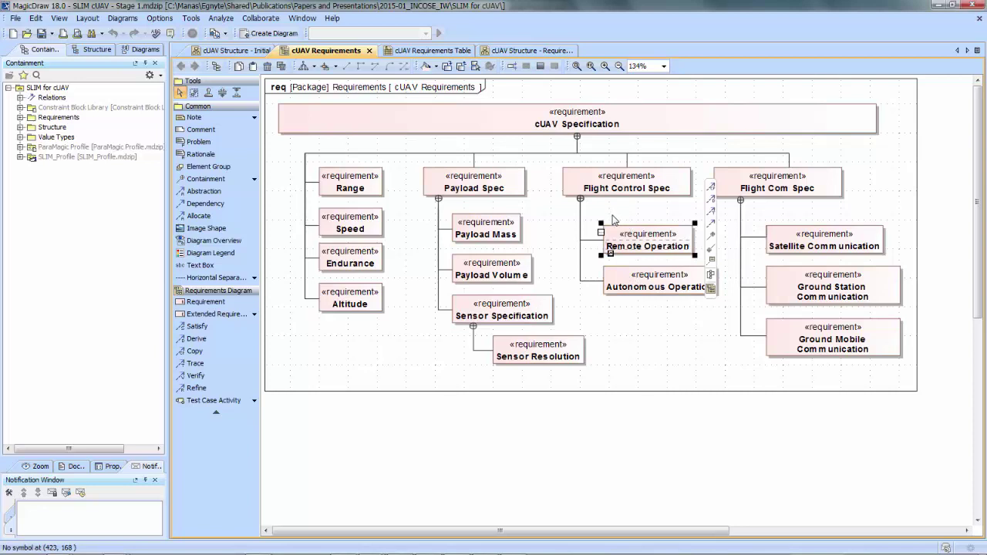
{"action": "left_click", "coordinate": [764, 194]}
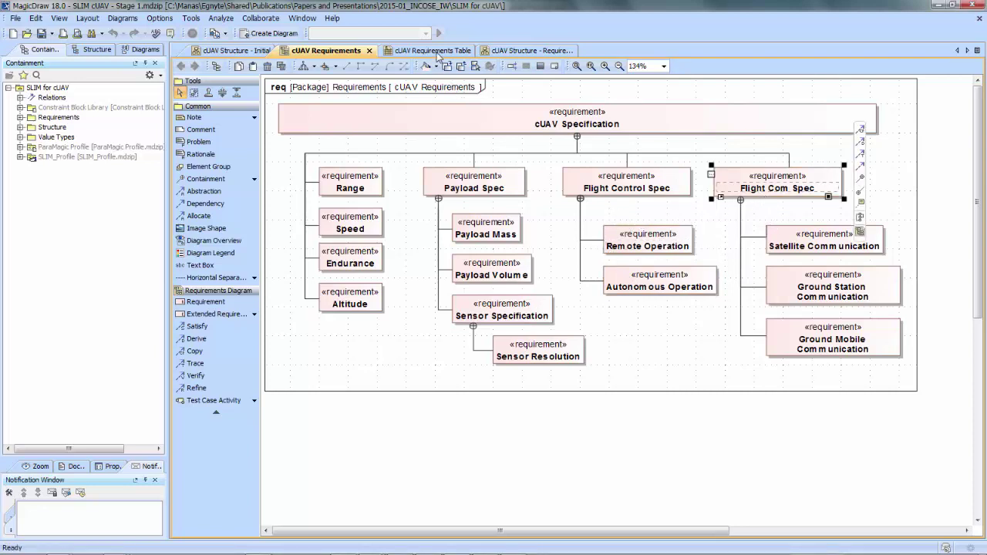
Open the cUAV Requirements Table and enlarge its row area over the table description to read the requirement texts.
{"action": "left_click", "coordinate": [437, 52]}
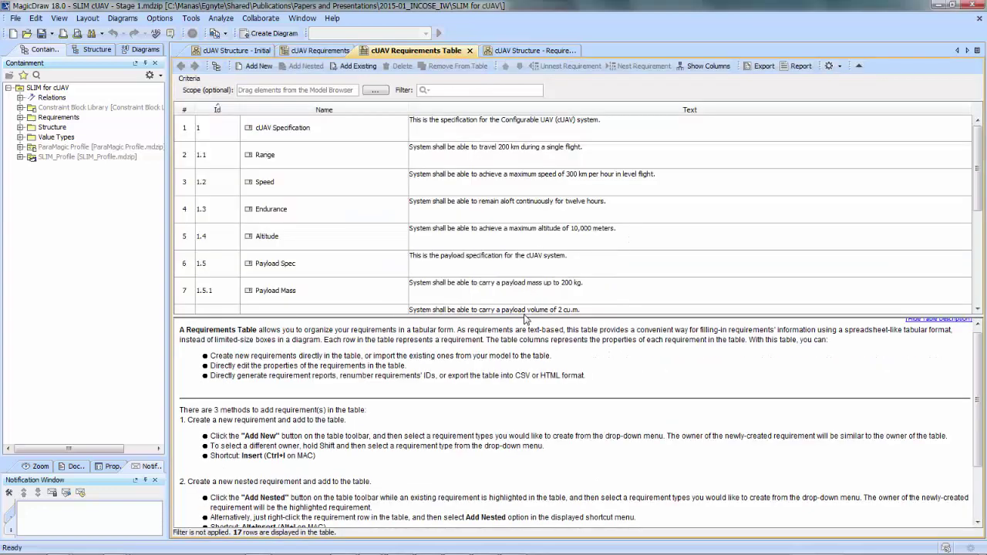
{"action": "left_click_drag", "start_coordinate": [525, 320], "coordinate": [513, 515]}
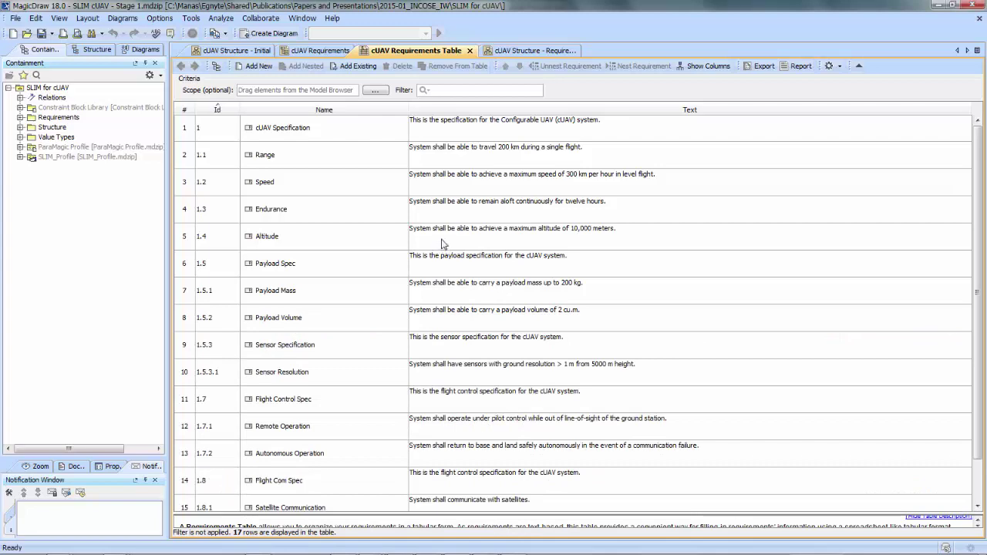
Open the cUAV Structure - Requirements Map Initial diagram and examine which blocks satisfy which requirement specifications.
{"action": "left_click", "coordinate": [504, 51]}
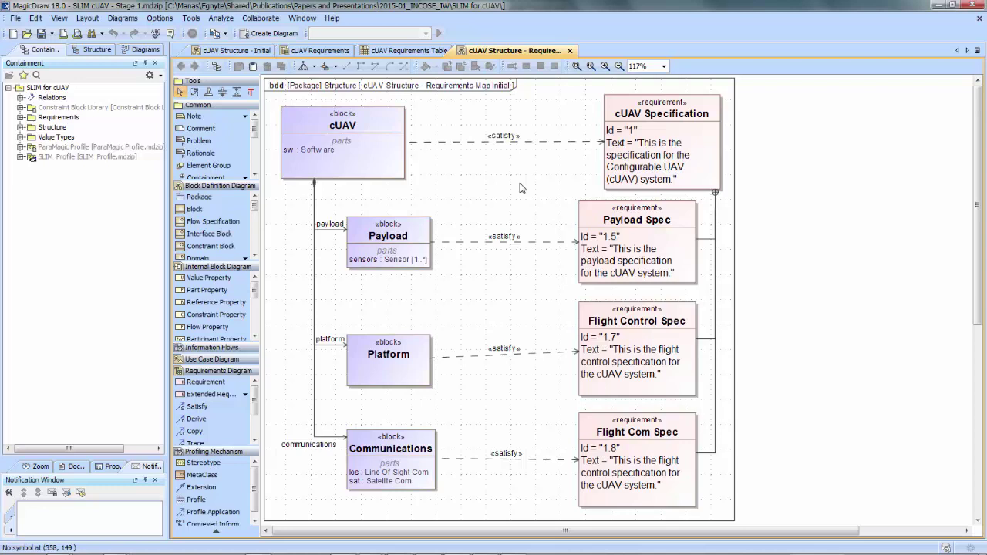
{"action": "left_click", "coordinate": [339, 157]}
{"action": "left_click", "coordinate": [495, 144]}
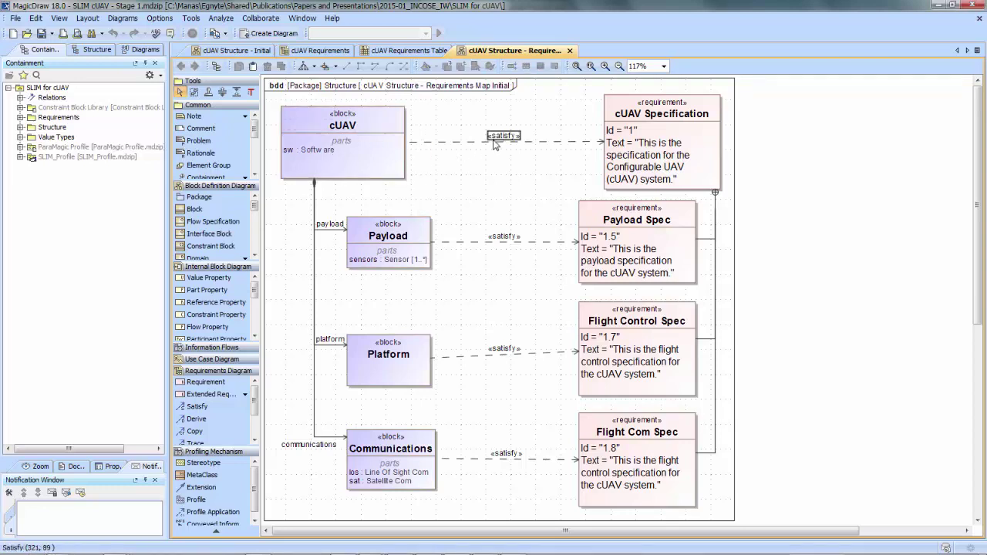
{"action": "left_click", "coordinate": [656, 116]}
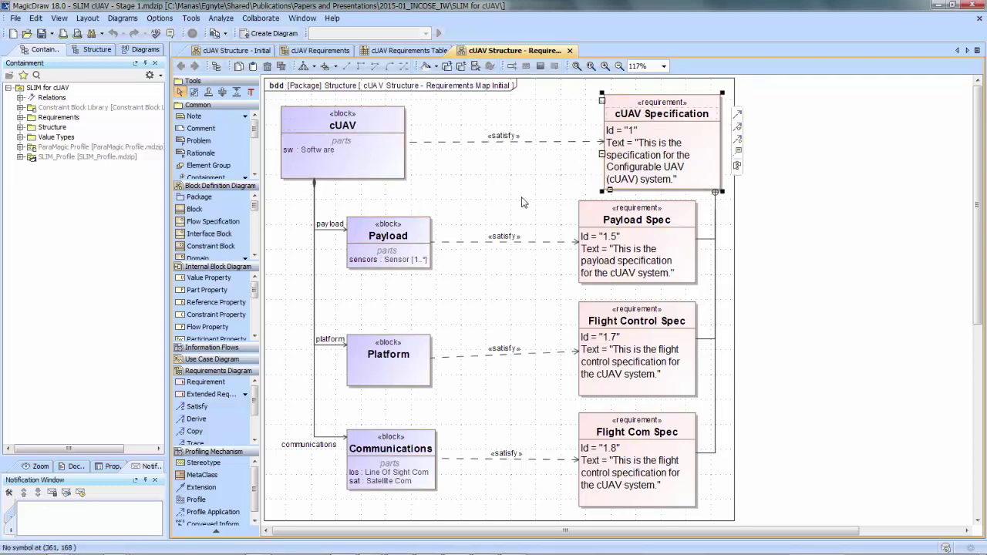
{"action": "left_click", "coordinate": [426, 228]}
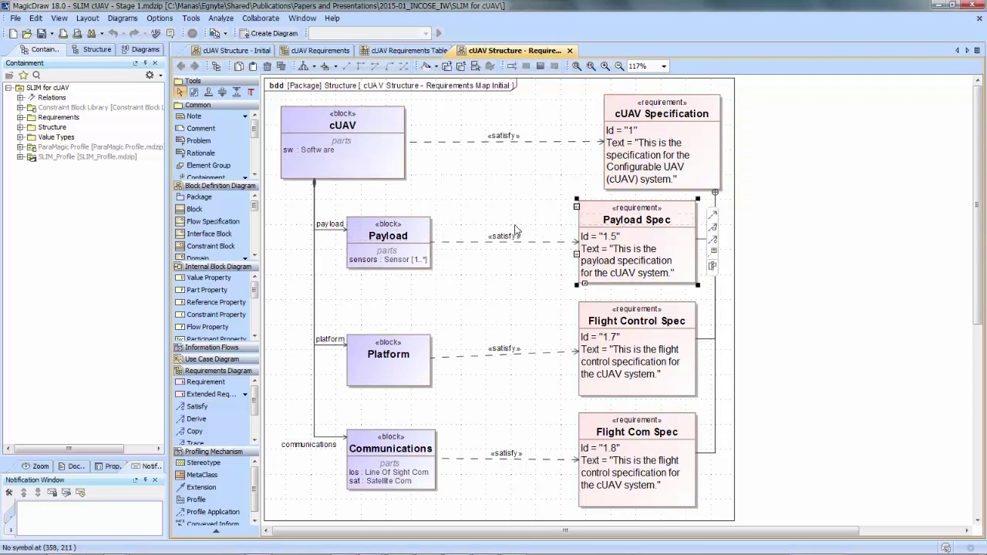
{"action": "left_click", "coordinate": [408, 362]}
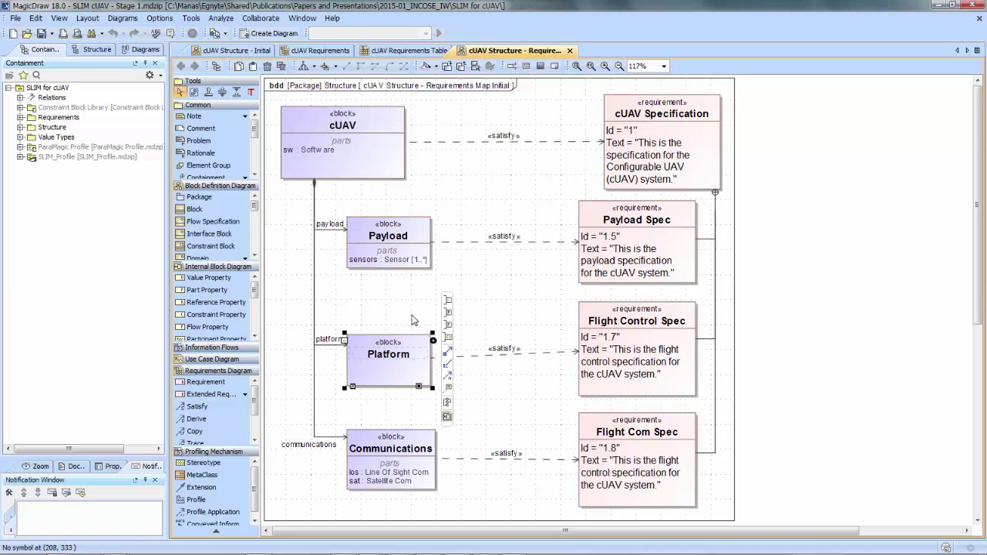
{"action": "left_click", "coordinate": [592, 319]}
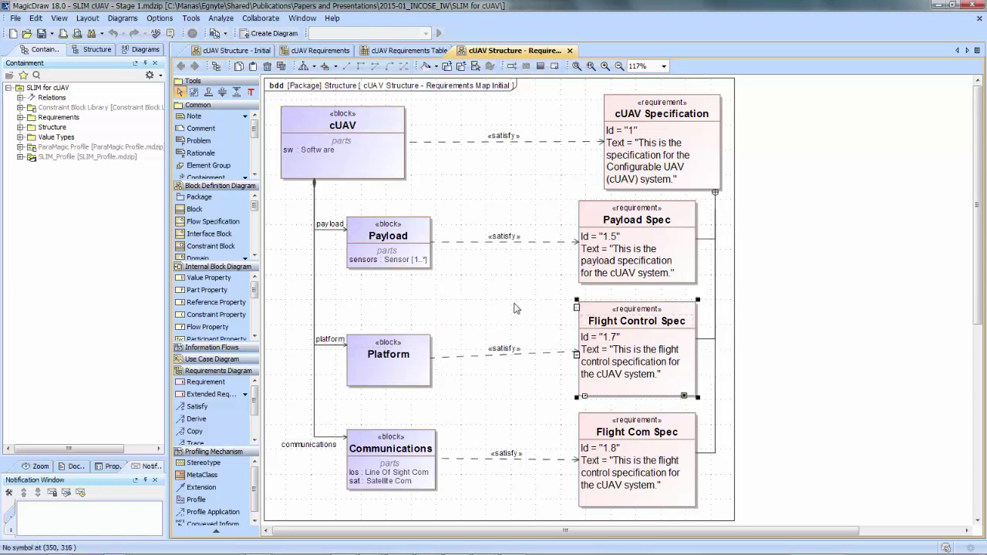
{"action": "left_click", "coordinate": [524, 284]}
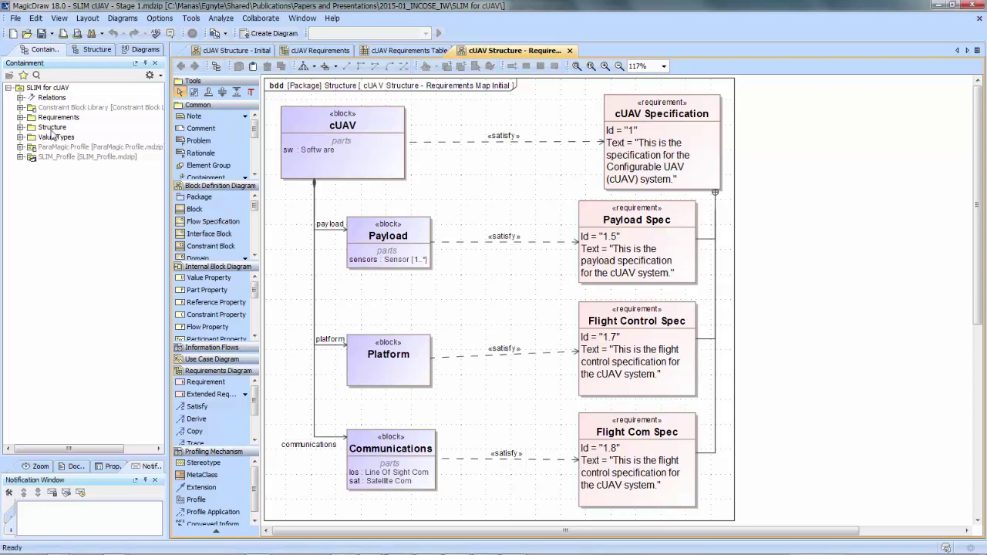
Launch the SLIM Dashboard from the SLIM for cUAV root model and reposition its window slightly.
{"action": "left_click", "coordinate": [45, 89]}
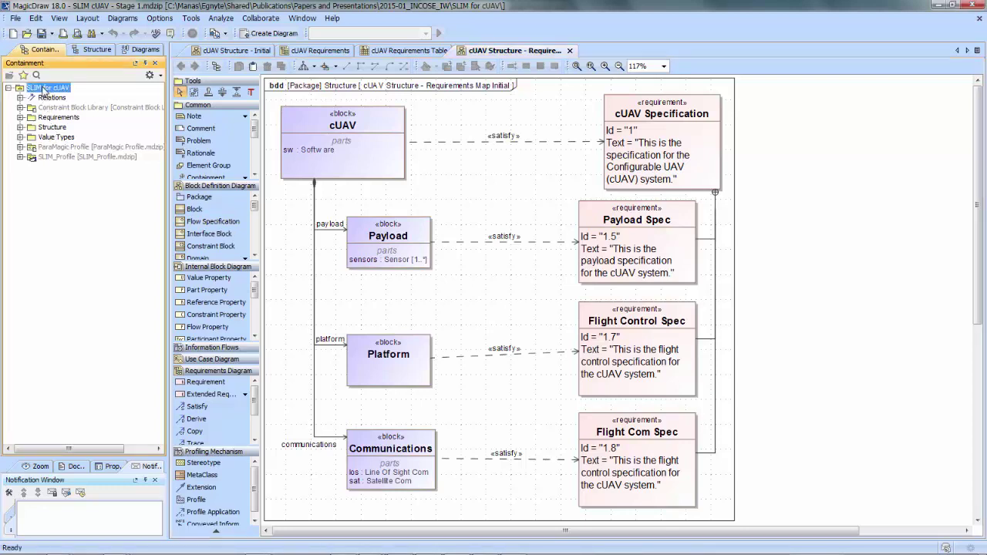
{"action": "right_click", "coordinate": [44, 89]}
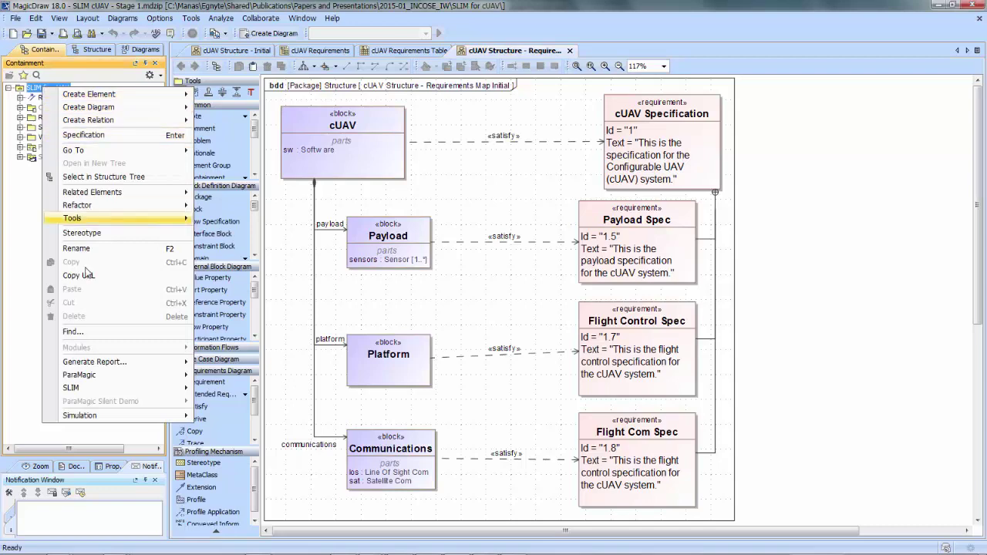
{"action": "left_click", "coordinate": [220, 388]}
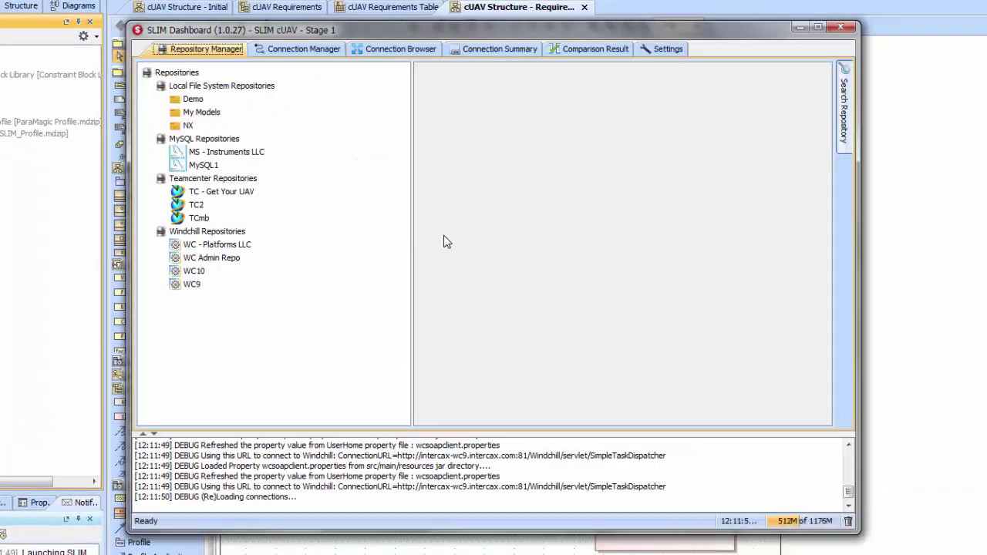
{"action": "left_click_drag", "start_coordinate": [285, 31], "coordinate": [279, 24]}
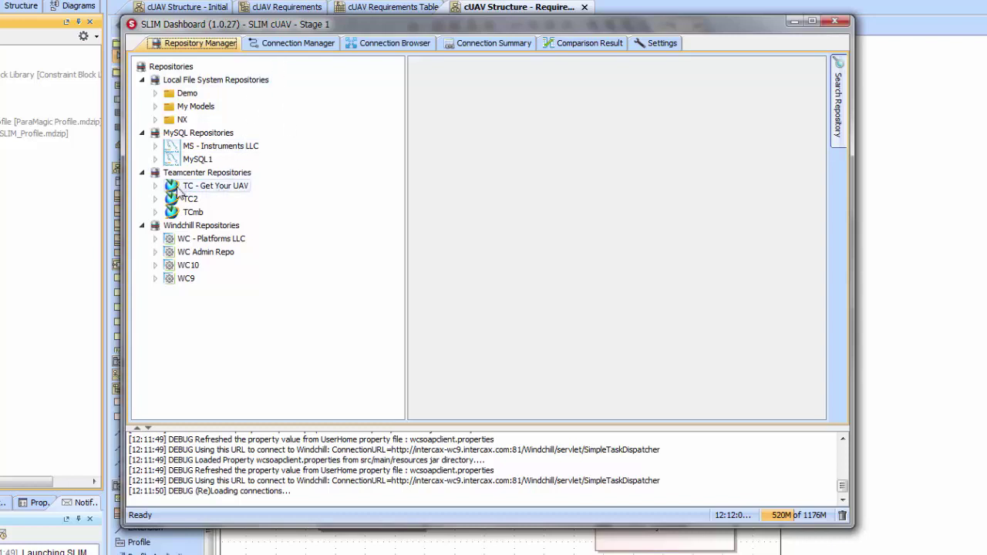
Load the TC - Get Your UAV Teamcenter repository and expand its Home folder to browse the contents.
{"action": "left_click", "coordinate": [199, 190]}
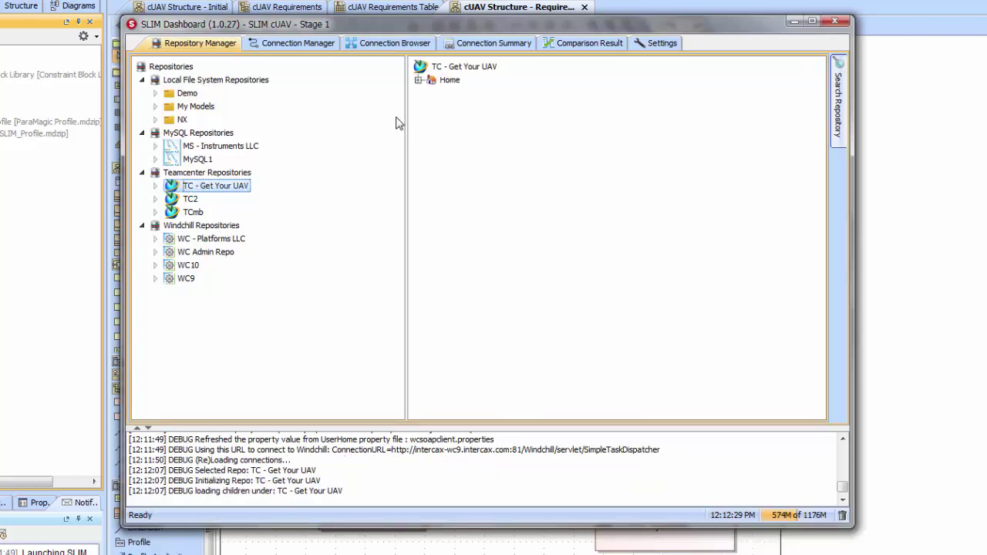
{"action": "left_click", "coordinate": [445, 68]}
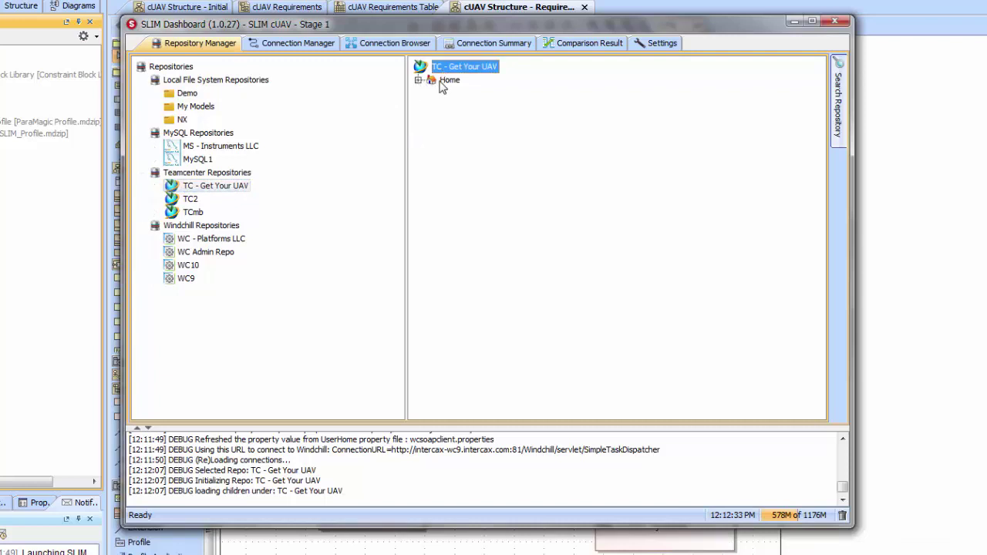
{"action": "left_click", "coordinate": [418, 80]}
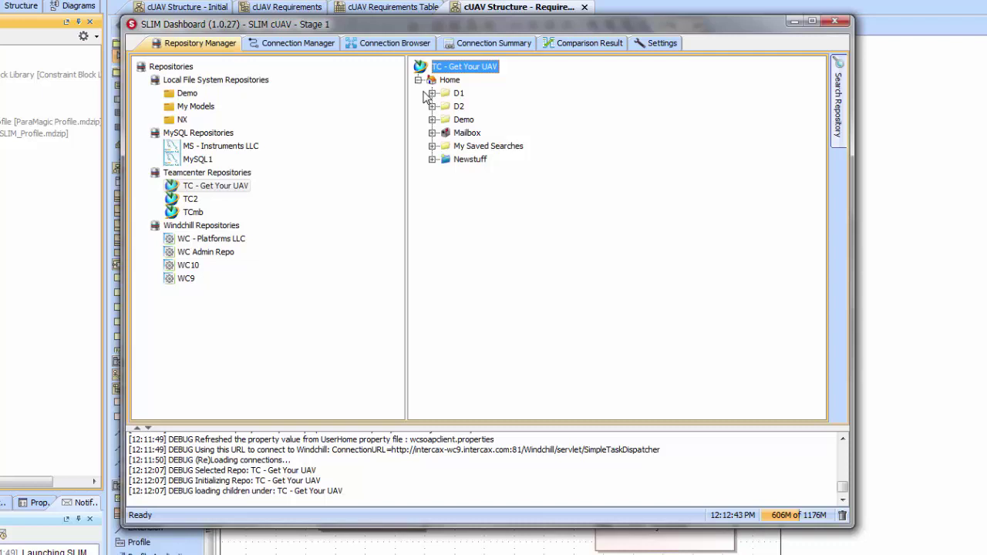
Switch the SLIM Dashboard to the Connection Manager and shift the dashboard window slightly.
{"action": "left_click", "coordinate": [297, 44]}
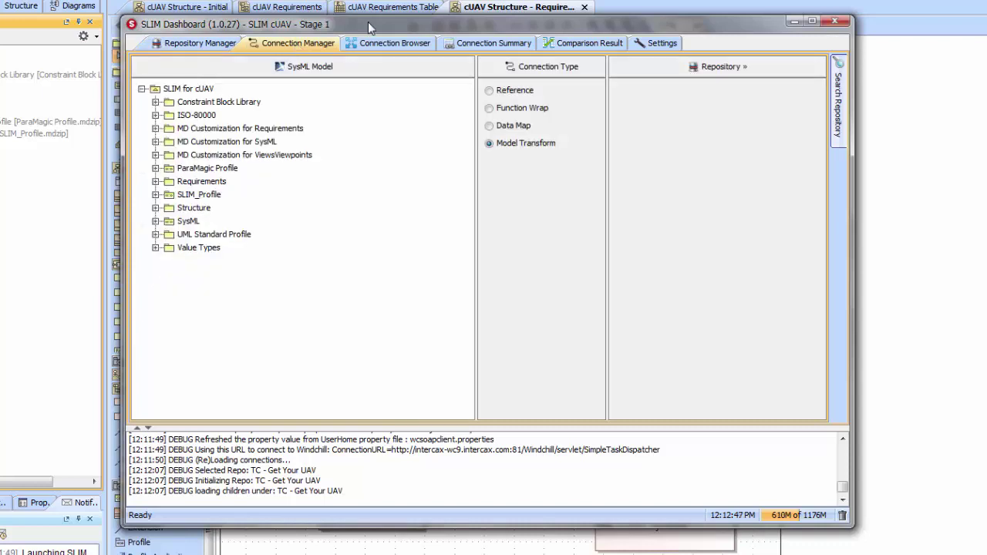
{"action": "left_click_drag", "start_coordinate": [368, 22], "coordinate": [340, 14]}
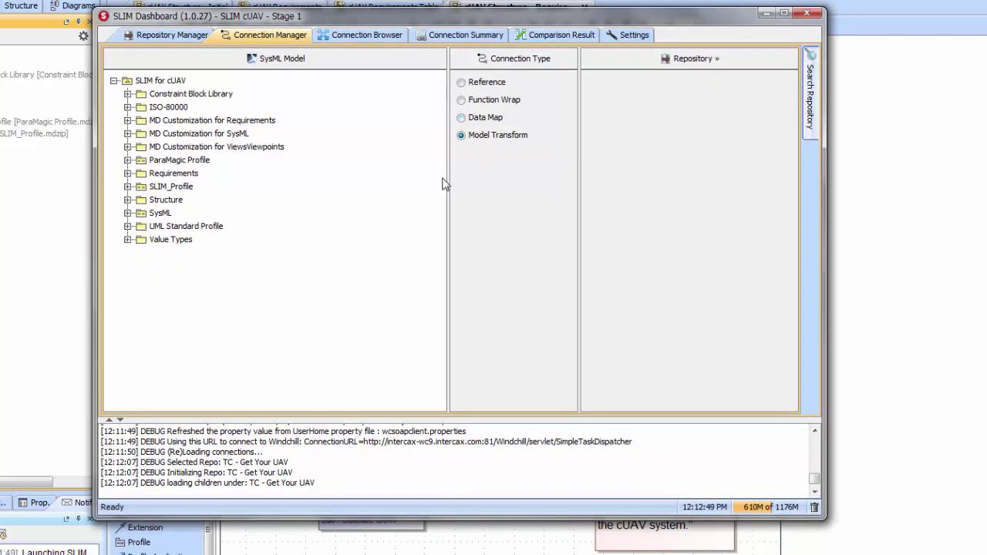
Load the TC - Get Your UAV repository as the connection target, widen its pane, and expand its Home folder.
{"action": "left_click_drag", "start_coordinate": [447, 183], "coordinate": [431, 183]}
{"action": "left_click", "coordinate": [682, 62]}
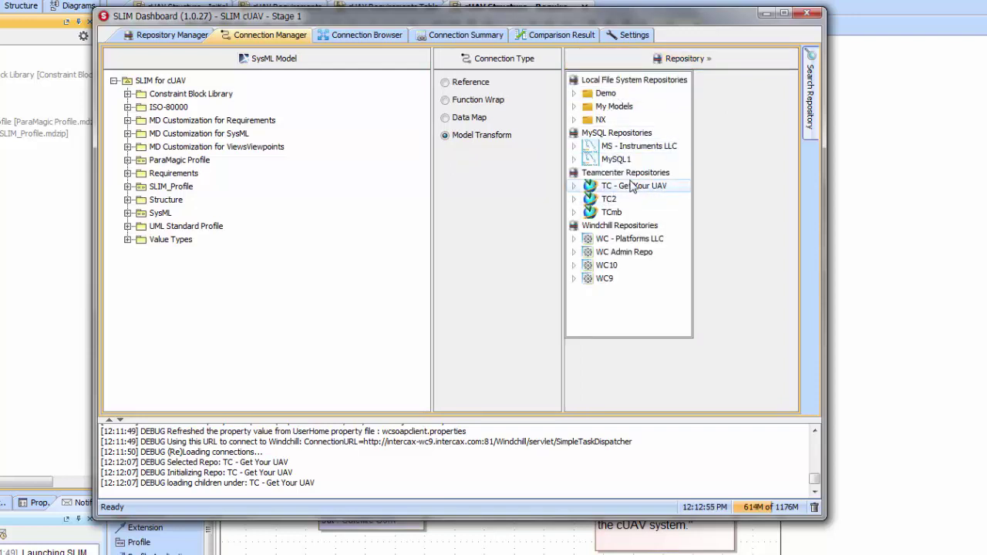
{"action": "left_click", "coordinate": [639, 188]}
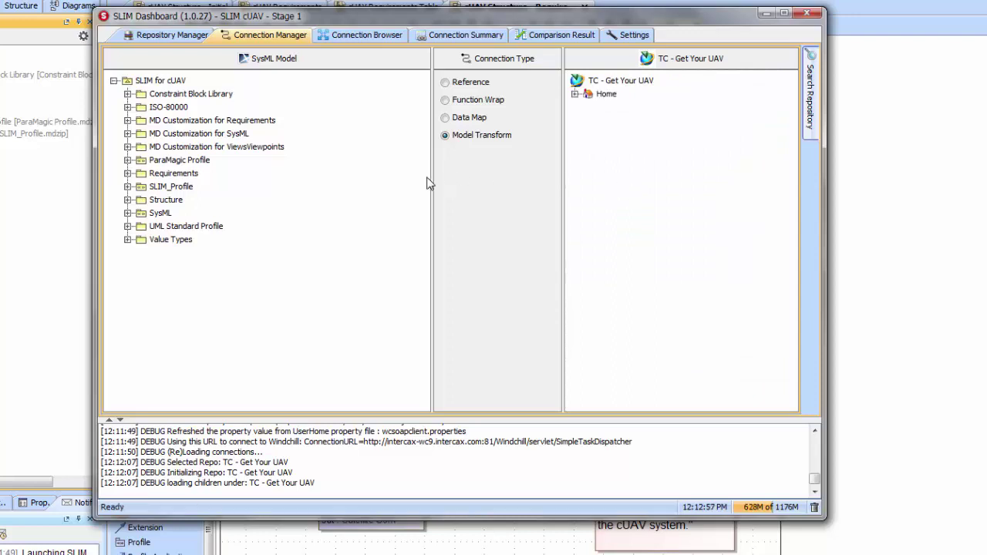
{"action": "left_click_drag", "start_coordinate": [429, 183], "coordinate": [413, 182]}
{"action": "left_click", "coordinate": [556, 94]}
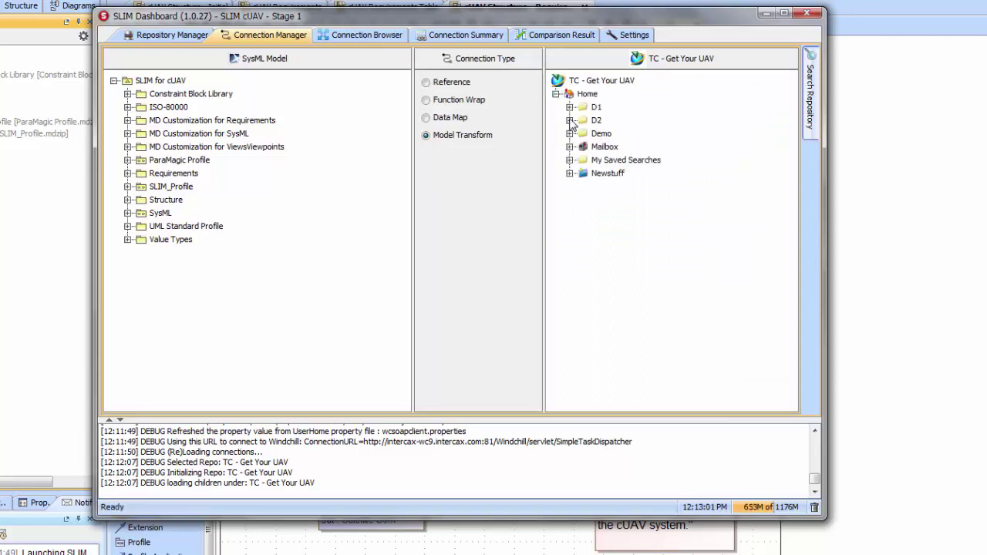
Generate Teamcenter requirements in the D2 folder from the SysML cUAV Specification requirement using the Model Transform connection type.
{"action": "left_click", "coordinate": [593, 122]}
{"action": "left_click", "coordinate": [128, 174]}
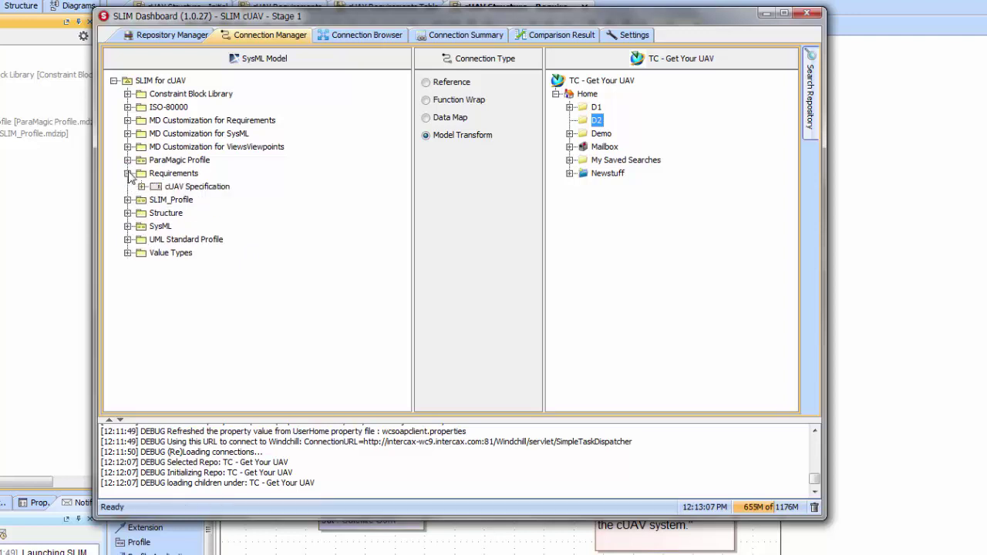
{"action": "left_click", "coordinate": [141, 188]}
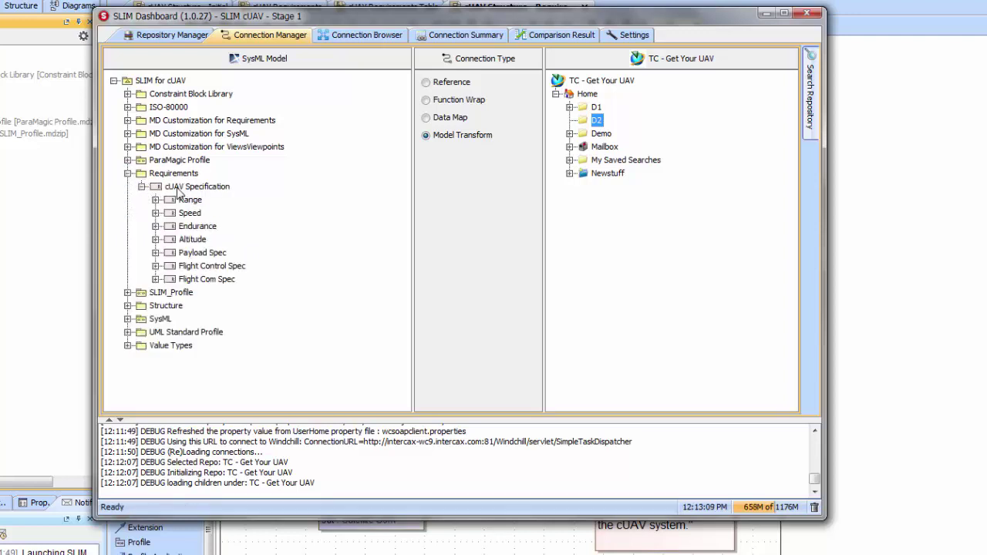
{"action": "left_click", "coordinate": [172, 190]}
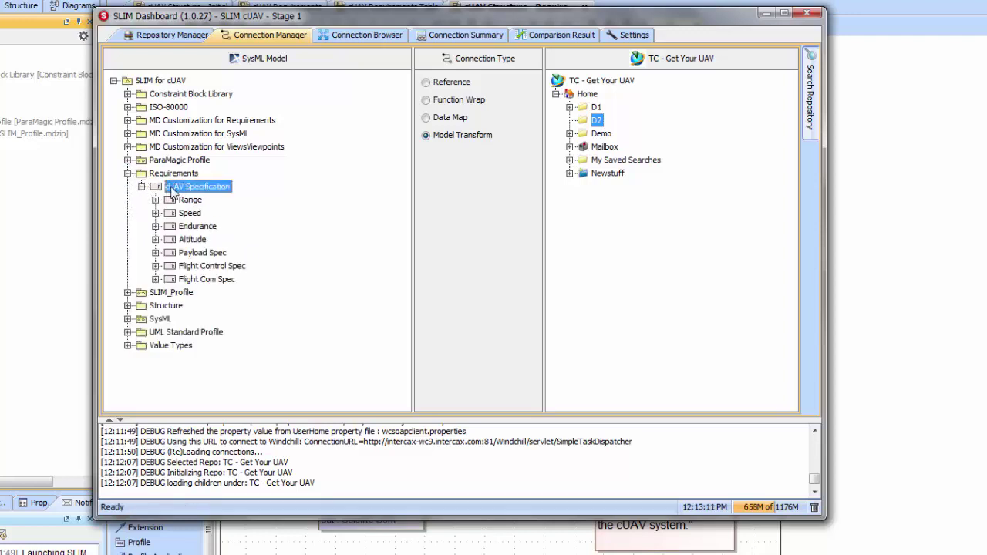
{"action": "left_click_drag", "start_coordinate": [172, 190], "coordinate": [598, 124]}
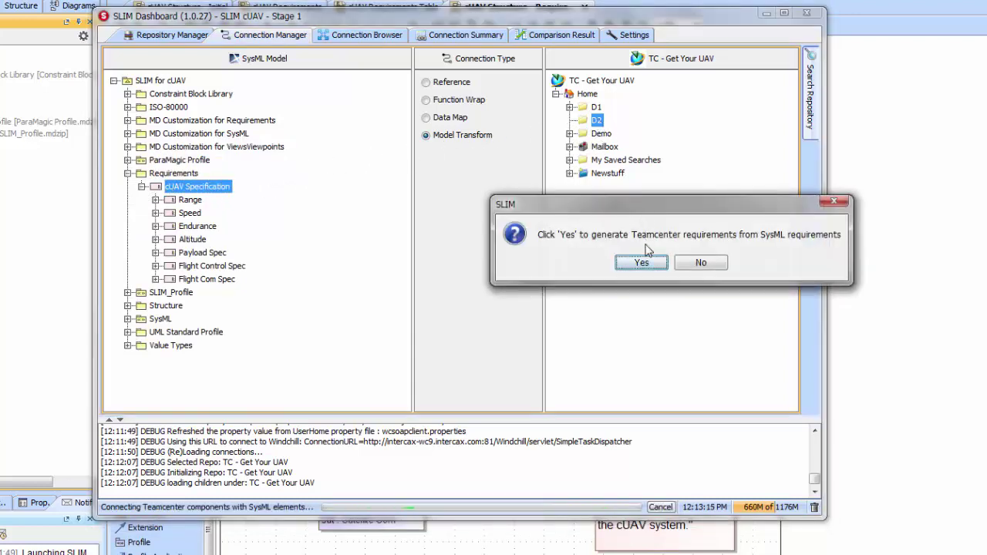
{"action": "left_click", "coordinate": [645, 263]}
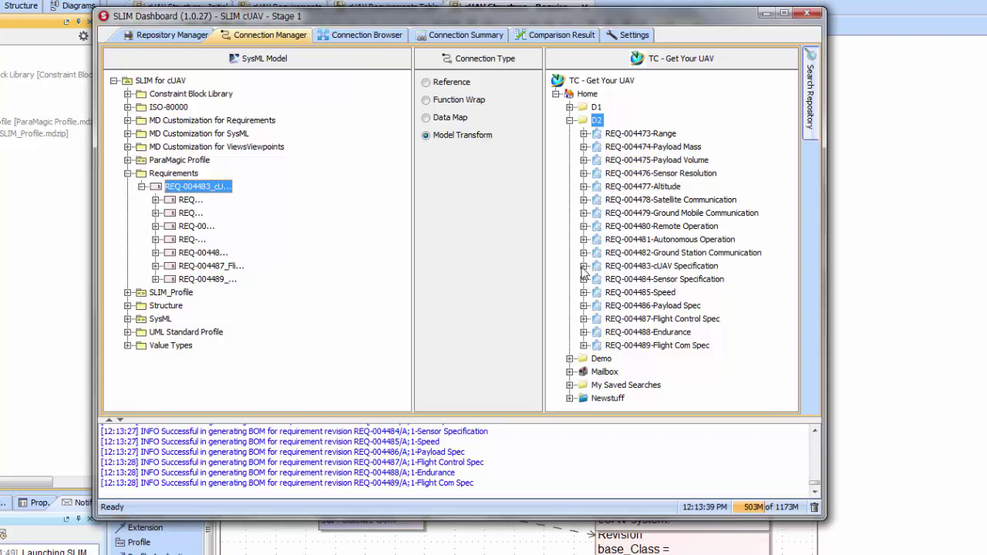
Expand the generated cUAV Specification in D2 through revision A;1 and its view to examine the child requirements.
{"action": "left_click", "coordinate": [627, 267]}
{"action": "left_click", "coordinate": [584, 265]}
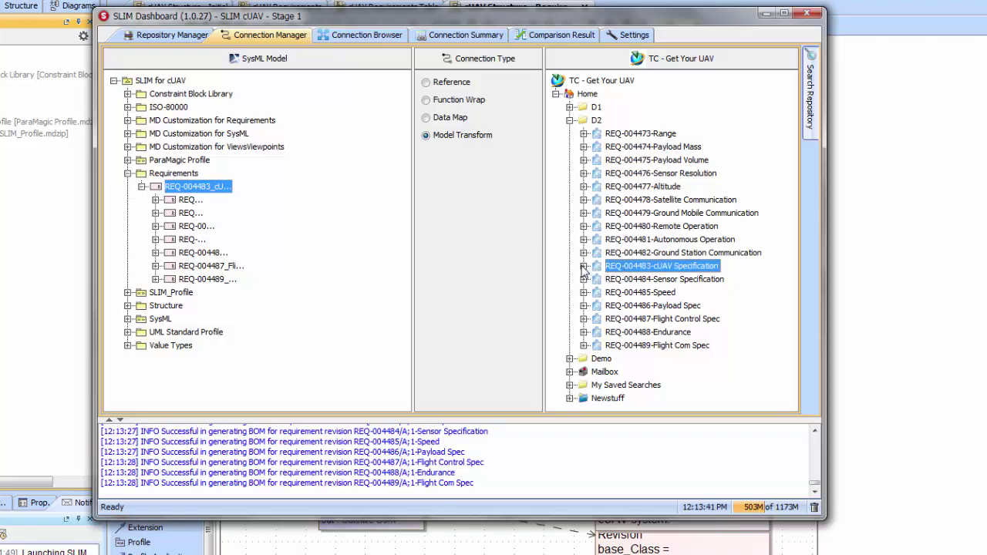
{"action": "left_click", "coordinate": [632, 280]}
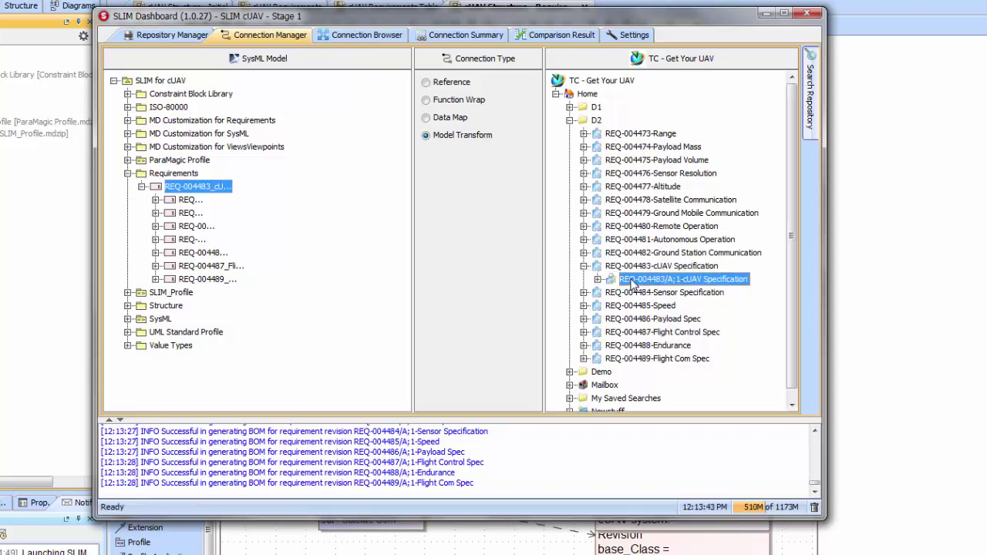
{"action": "left_click", "coordinate": [598, 279]}
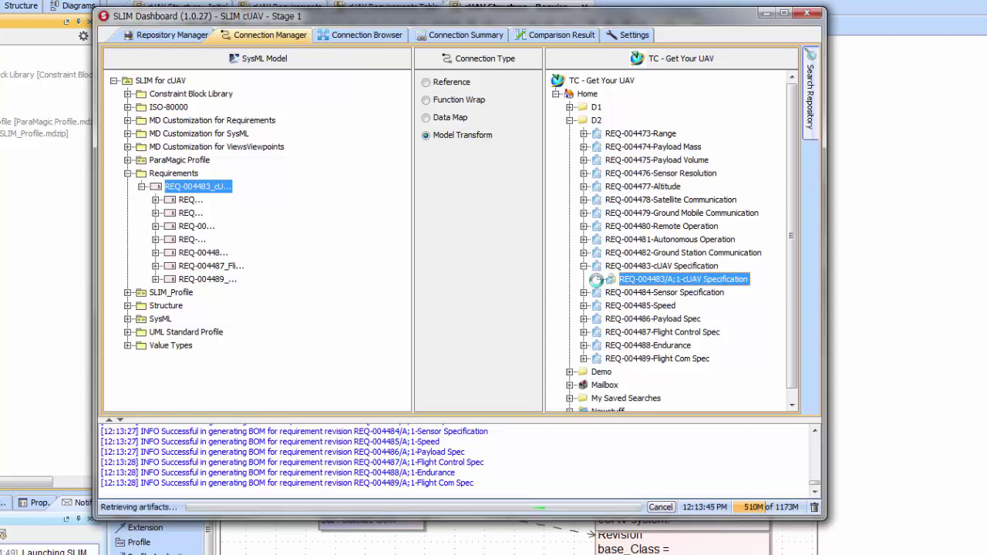
{"action": "left_click", "coordinate": [621, 292]}
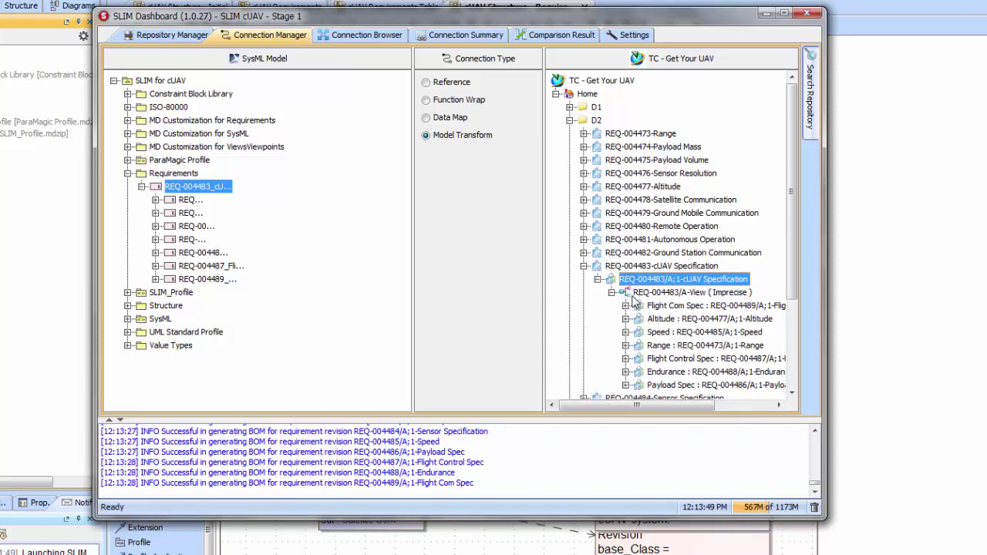
{"action": "scroll", "coordinate": [644, 304], "scroll_direction": "down", "scroll_amount": 1}
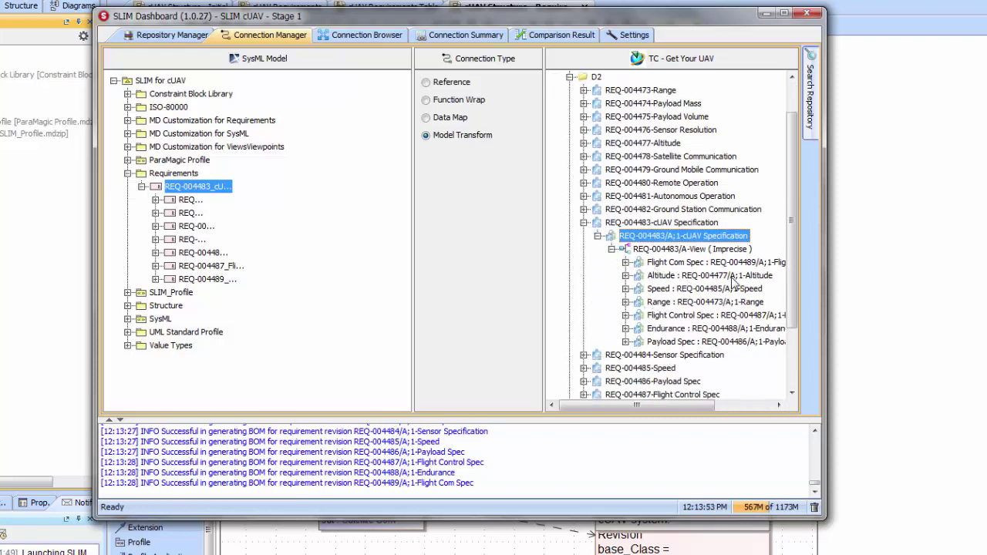
In the Connection Browser, expand the cUAV Specification with its Range, Speed and Endurance requirements to inspect their Teamcenter connections.
{"action": "left_click", "coordinate": [382, 35]}
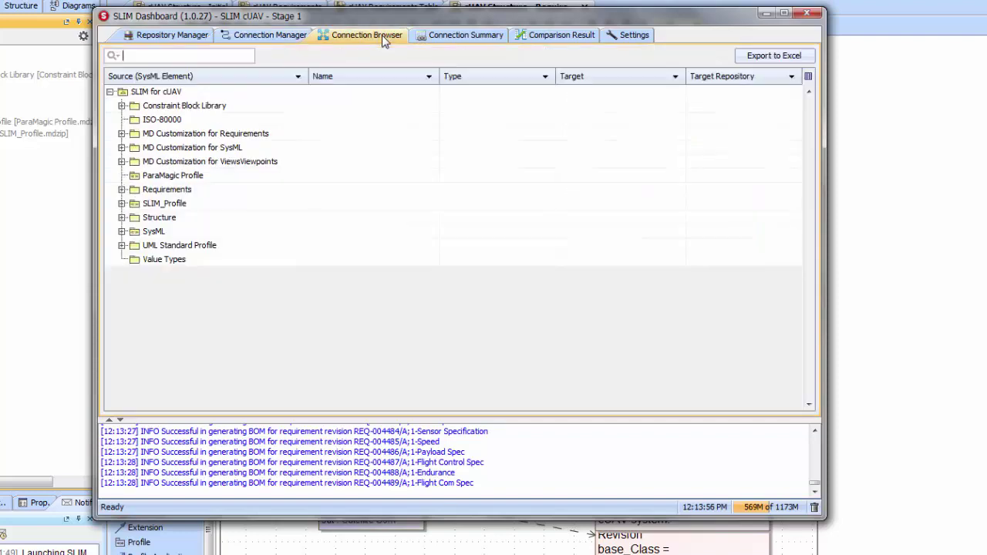
{"action": "left_click", "coordinate": [121, 189]}
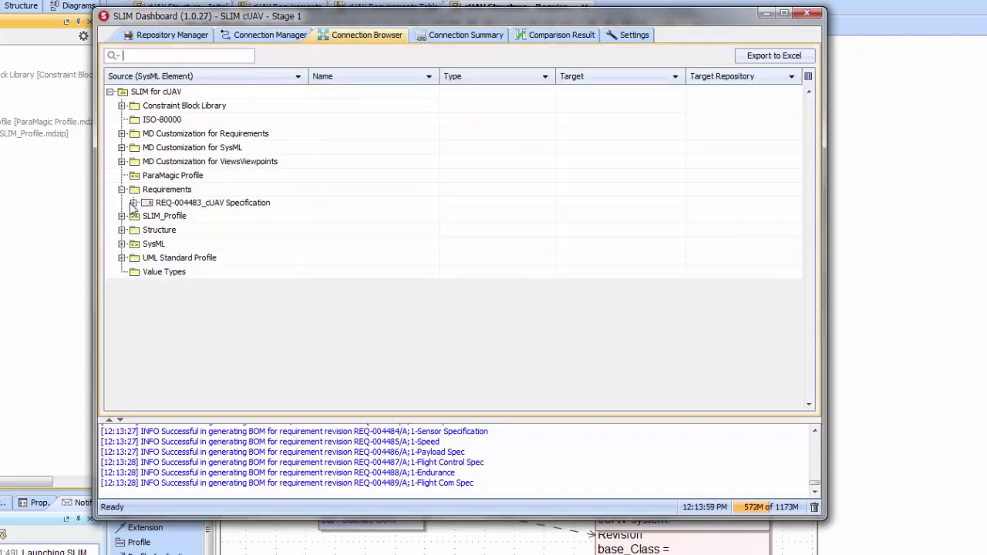
{"action": "left_click", "coordinate": [134, 203]}
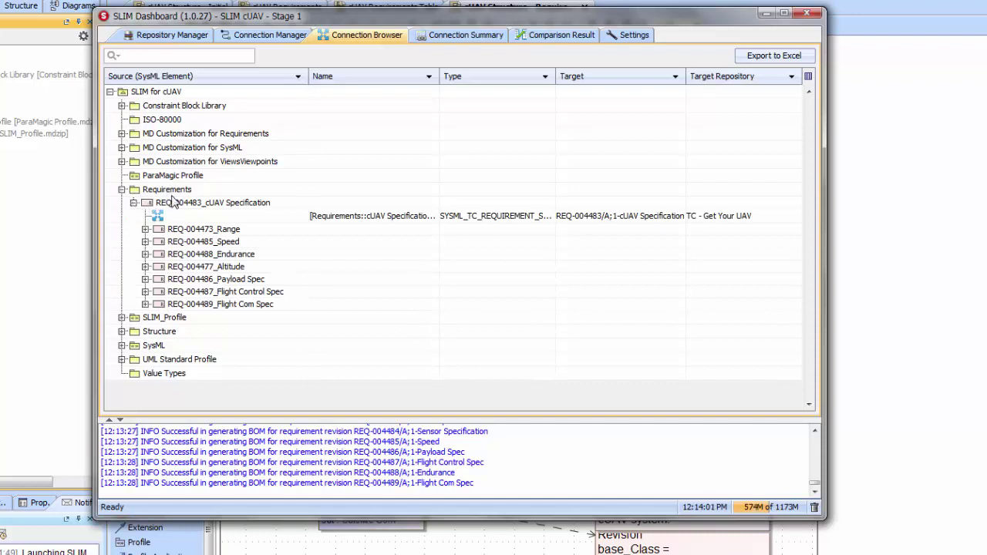
{"action": "left_click", "coordinate": [145, 230]}
{"action": "left_click", "coordinate": [145, 256]}
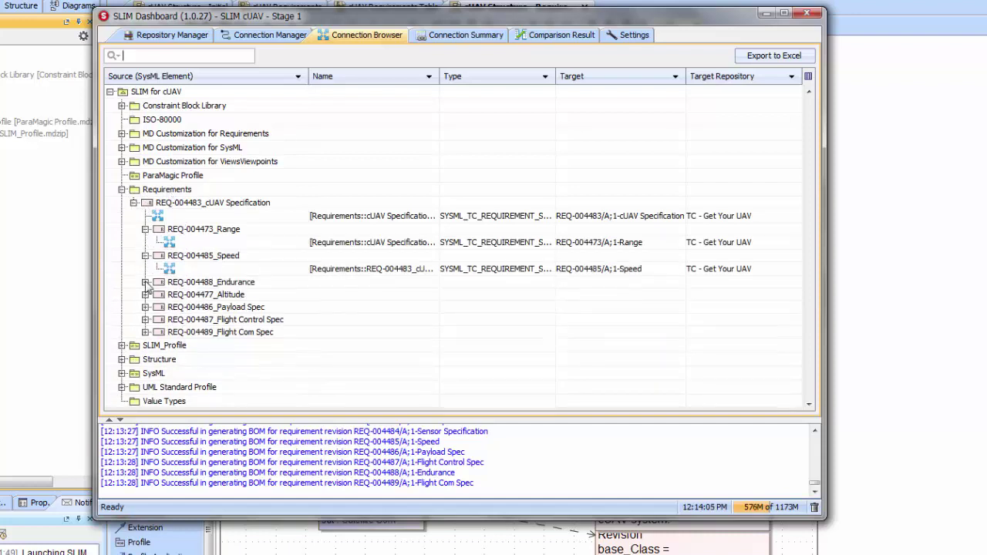
{"action": "left_click", "coordinate": [145, 283]}
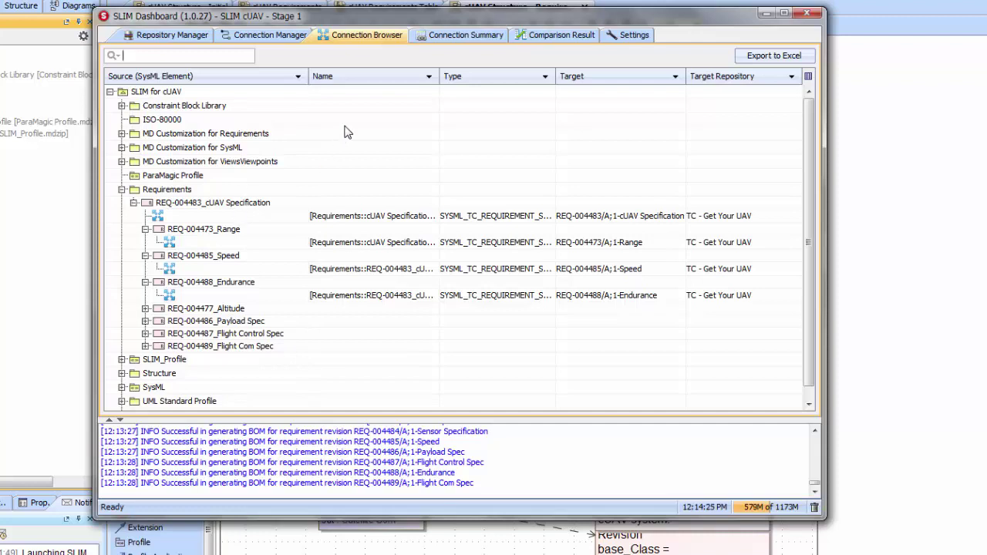
Load the WC - Platforms LLC repository in the Connection Manager and expand UAV Platform's latest part structure down to the Platform part's components.
{"action": "left_click", "coordinate": [269, 35]}
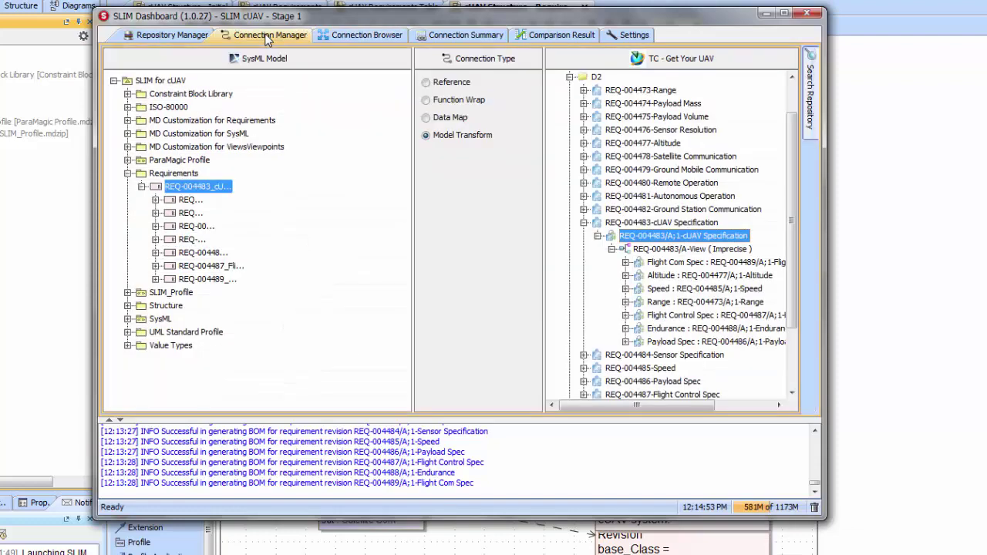
{"action": "left_click", "coordinate": [127, 173]}
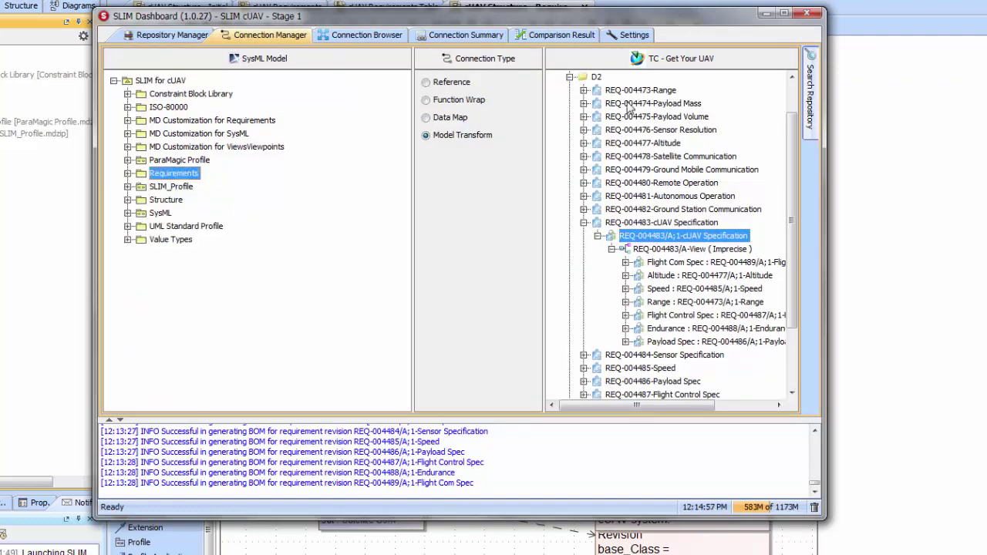
{"action": "left_click", "coordinate": [671, 69]}
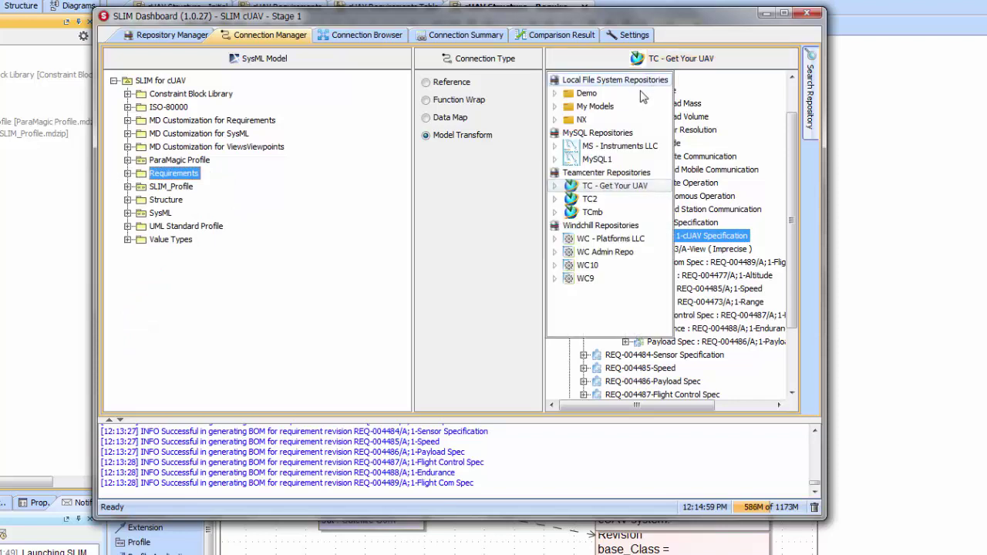
{"action": "left_click", "coordinate": [606, 240]}
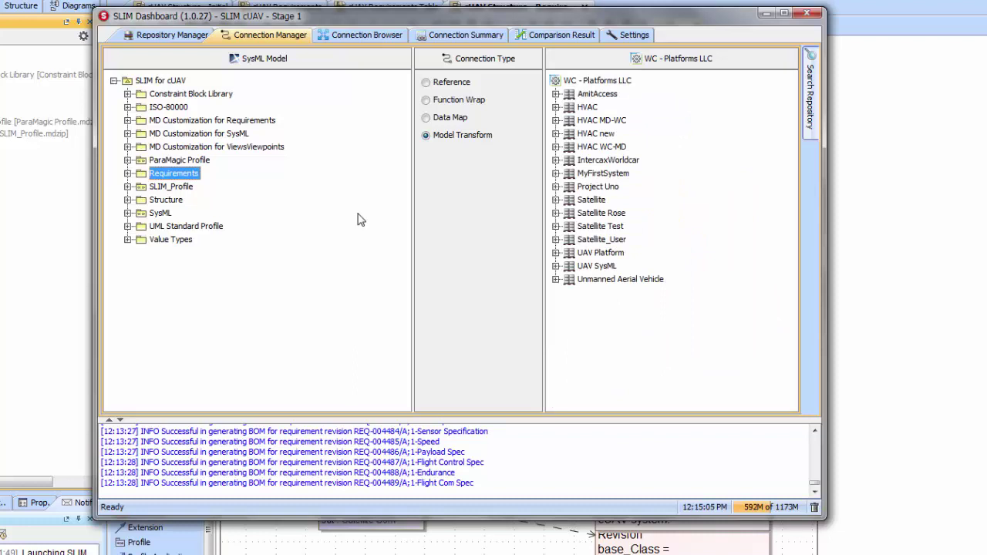
{"action": "left_click", "coordinate": [556, 253]}
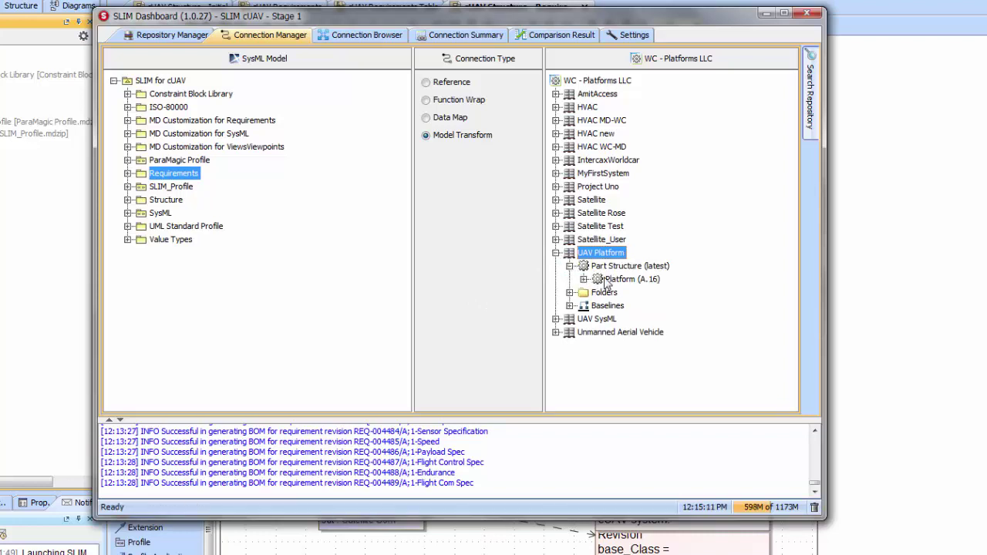
{"action": "left_click", "coordinate": [597, 280]}
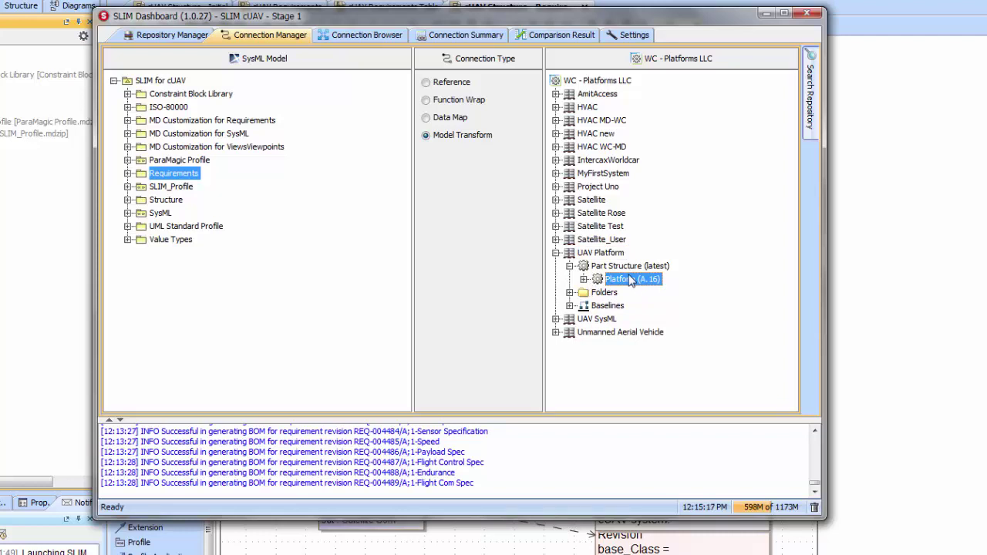
{"action": "left_click", "coordinate": [584, 280]}
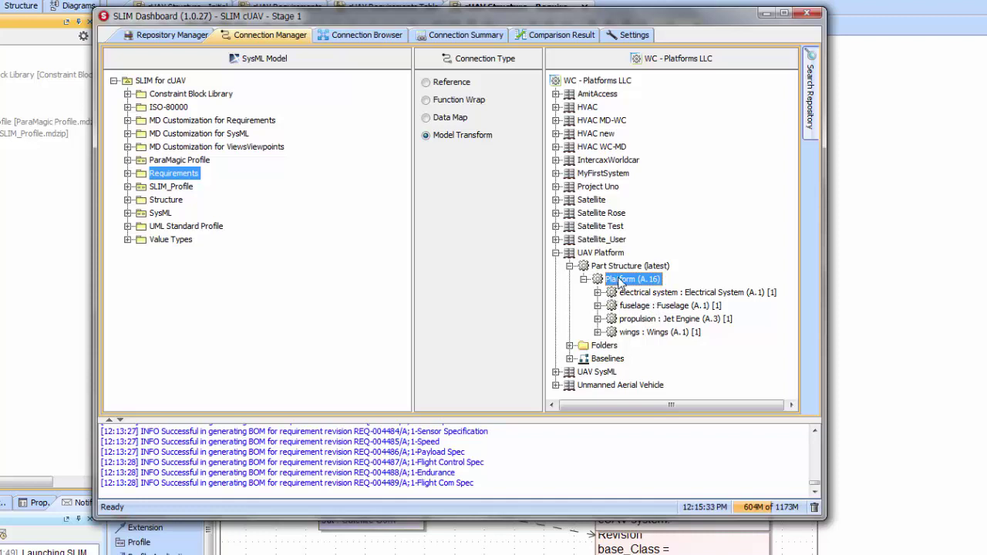
Generate a SysML block structure from the Windchill Platform part in the Structure package, including the mass.desired and mass.goal attributes.
{"action": "left_click_drag", "start_coordinate": [617, 282], "coordinate": [170, 208]}
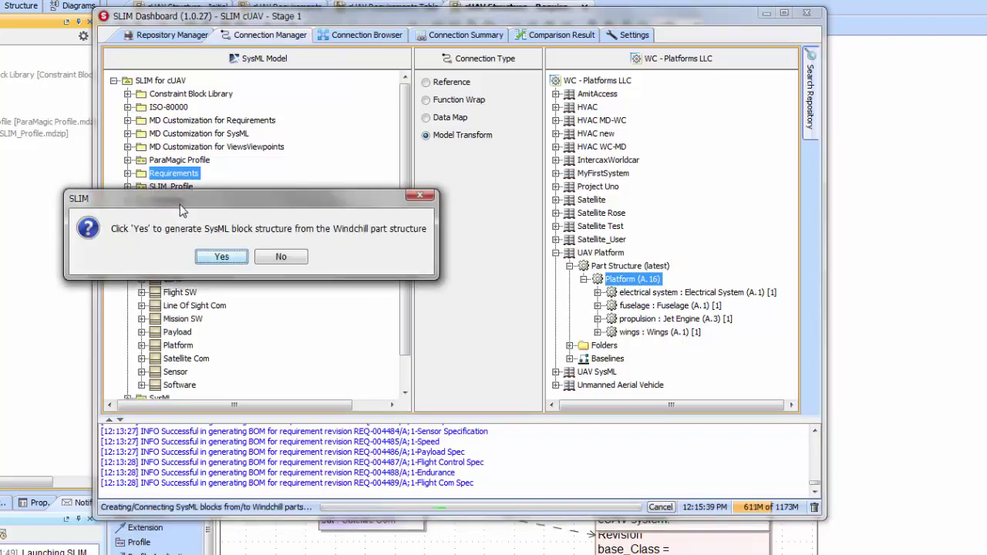
{"action": "left_click", "coordinate": [220, 257]}
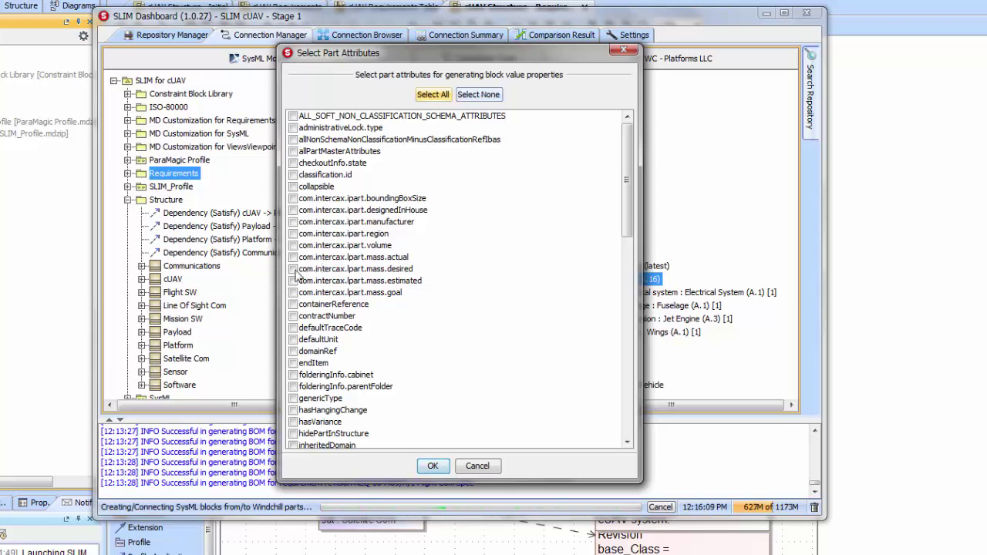
{"action": "left_click", "coordinate": [294, 270]}
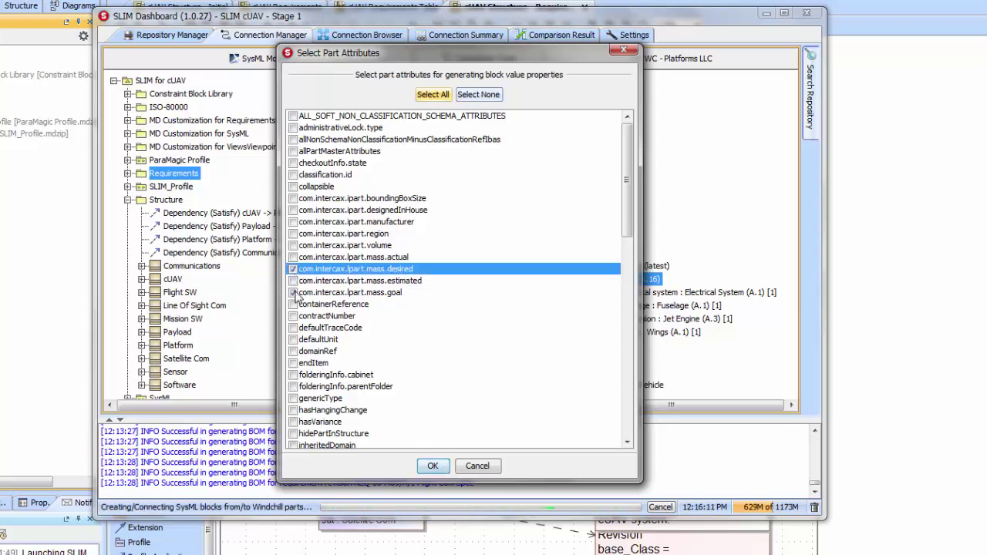
{"action": "left_click", "coordinate": [431, 466]}
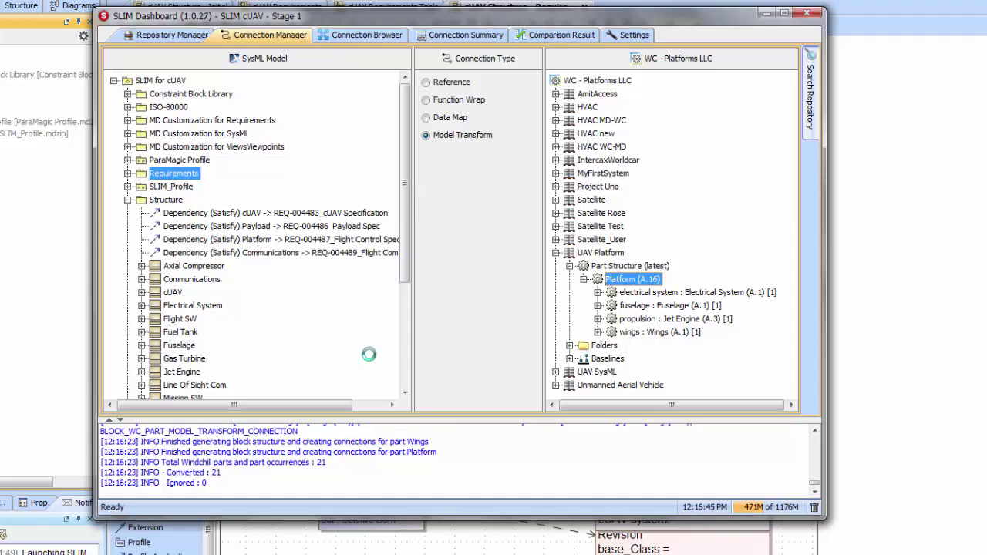
{"action": "scroll", "coordinate": [332, 219], "scroll_direction": "down", "scroll_amount": 2}
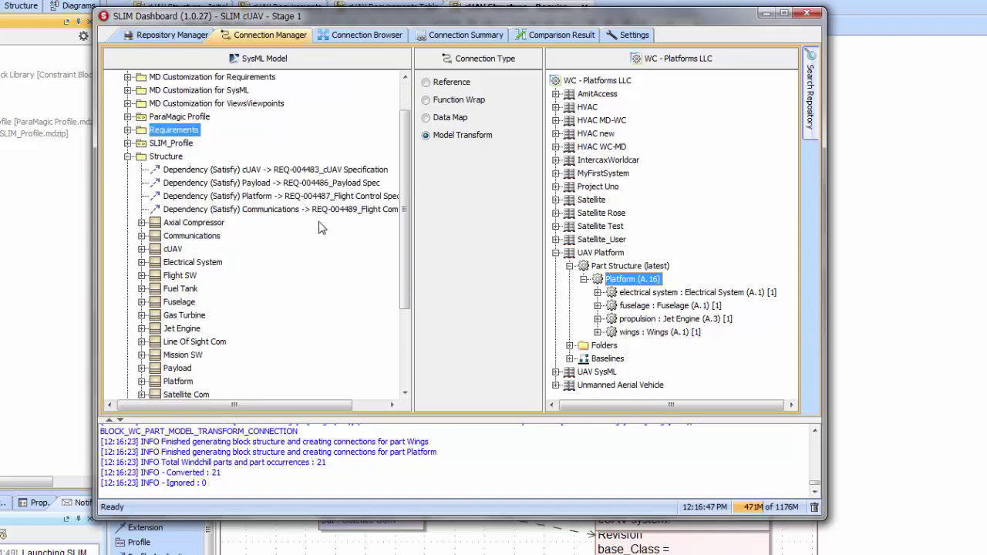
In the Connection Browser, collapse Requirements and expand the Platform block under Structure to inspect its Windchill connection and generated properties.
{"action": "left_click", "coordinate": [361, 35]}
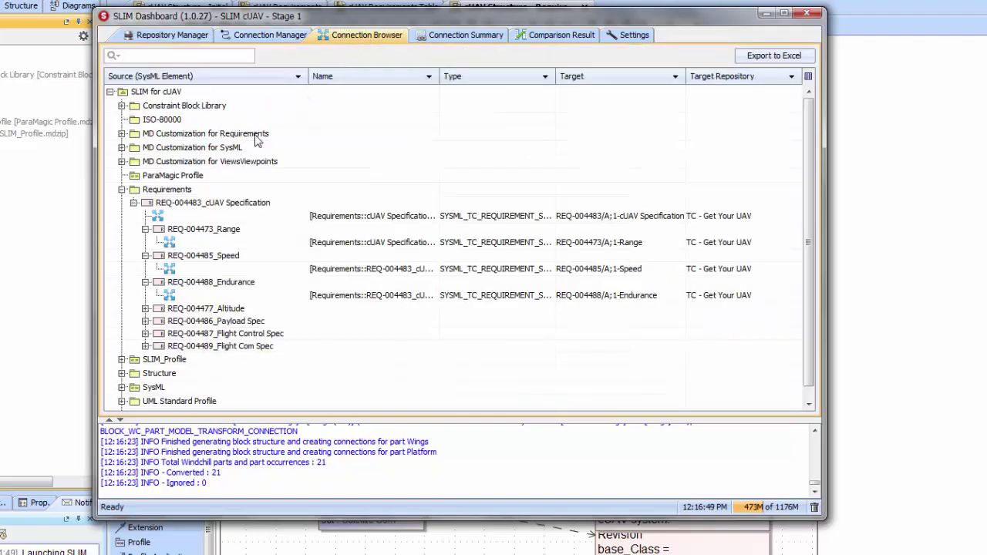
{"action": "left_click", "coordinate": [128, 191]}
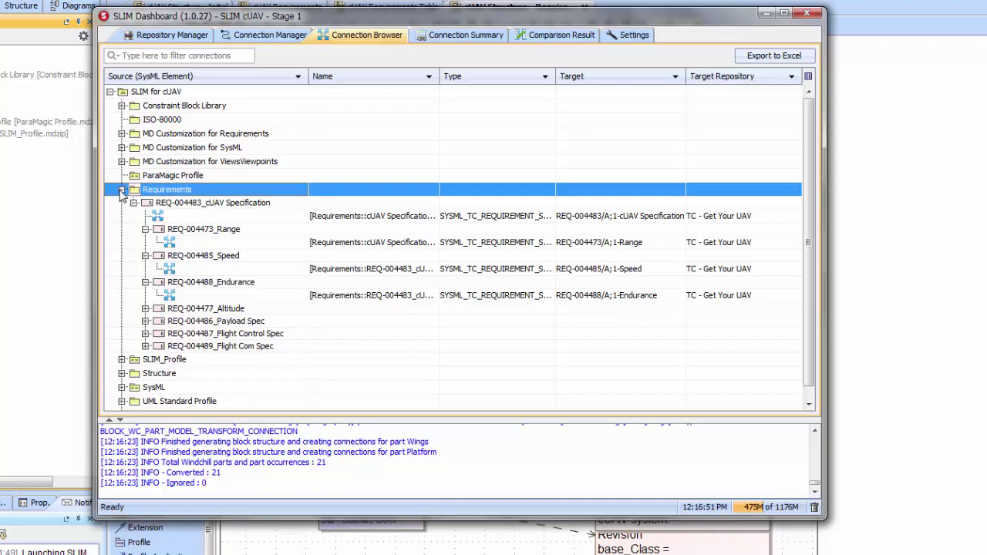
{"action": "left_click", "coordinate": [121, 190]}
{"action": "left_click", "coordinate": [122, 217]}
{"action": "scroll", "coordinate": [135, 270], "scroll_direction": "down", "scroll_amount": 2}
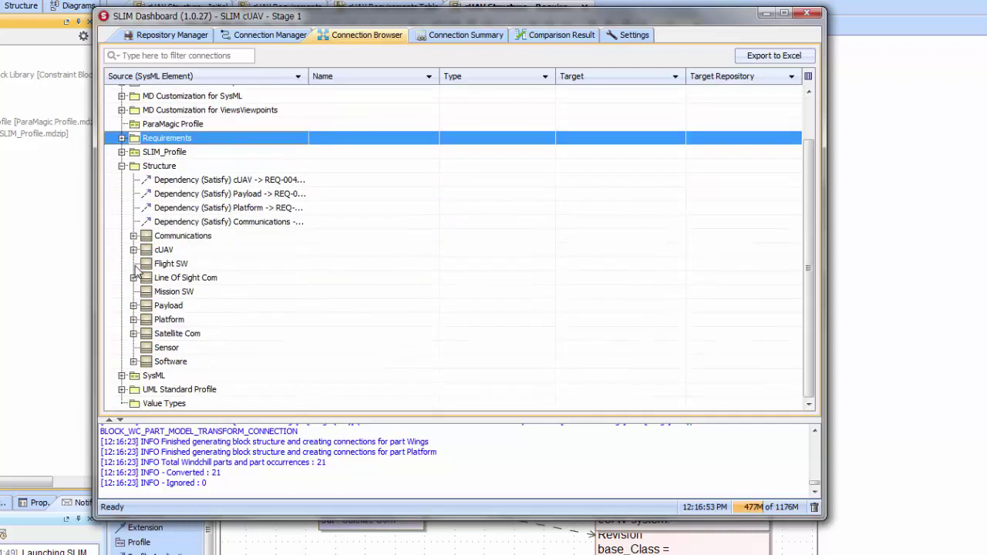
{"action": "left_click", "coordinate": [133, 320]}
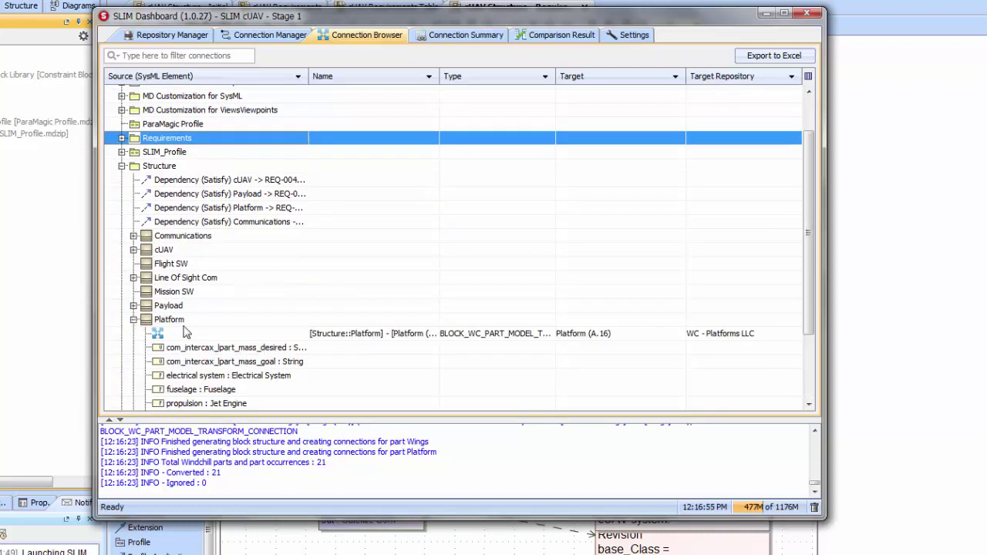
{"action": "left_click", "coordinate": [220, 334]}
{"action": "scroll", "coordinate": [235, 324], "scroll_direction": "down", "scroll_amount": 1}
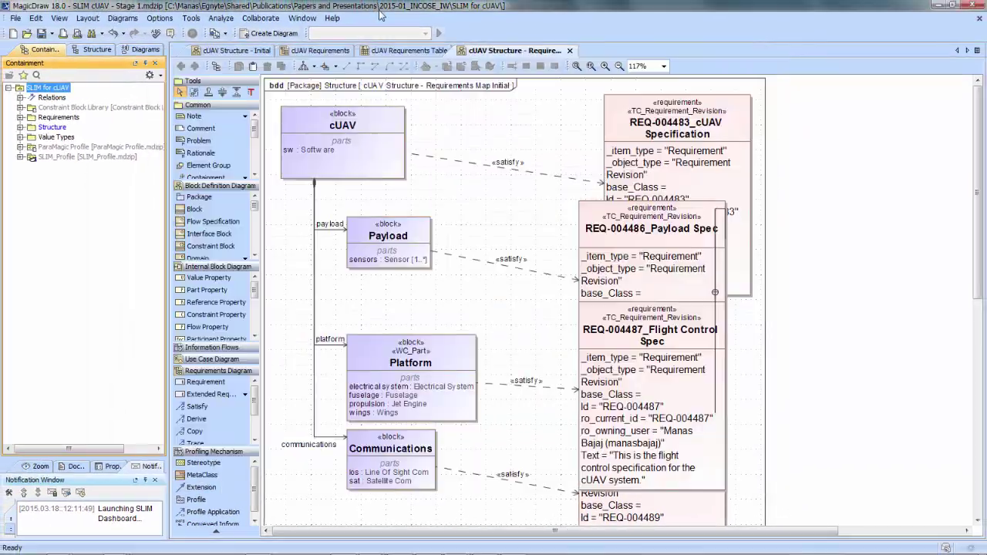
Open the cUAV Structure - Initial diagram and expand the Structure package in the model tree.
{"action": "left_click", "coordinate": [232, 50]}
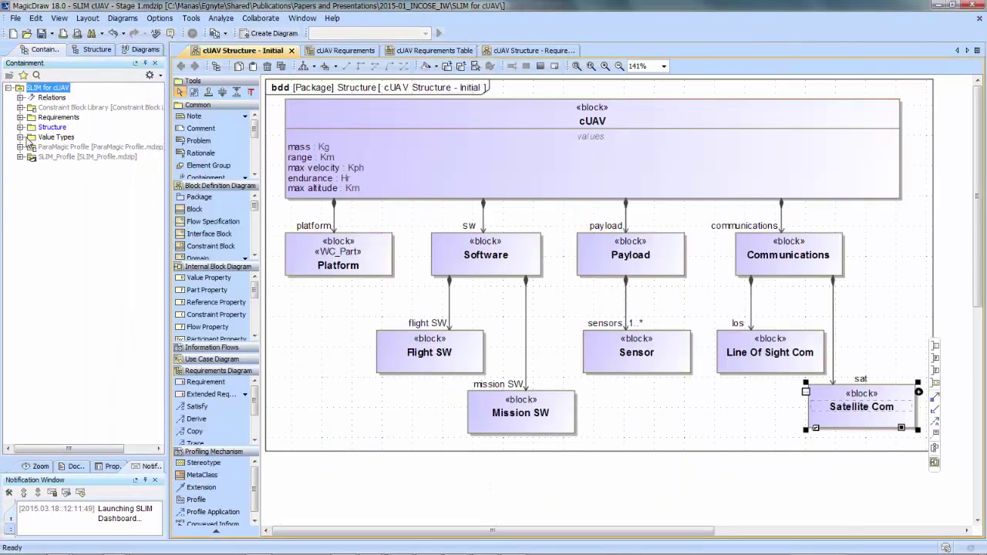
{"action": "left_click", "coordinate": [20, 127]}
{"action": "left_click", "coordinate": [54, 130]}
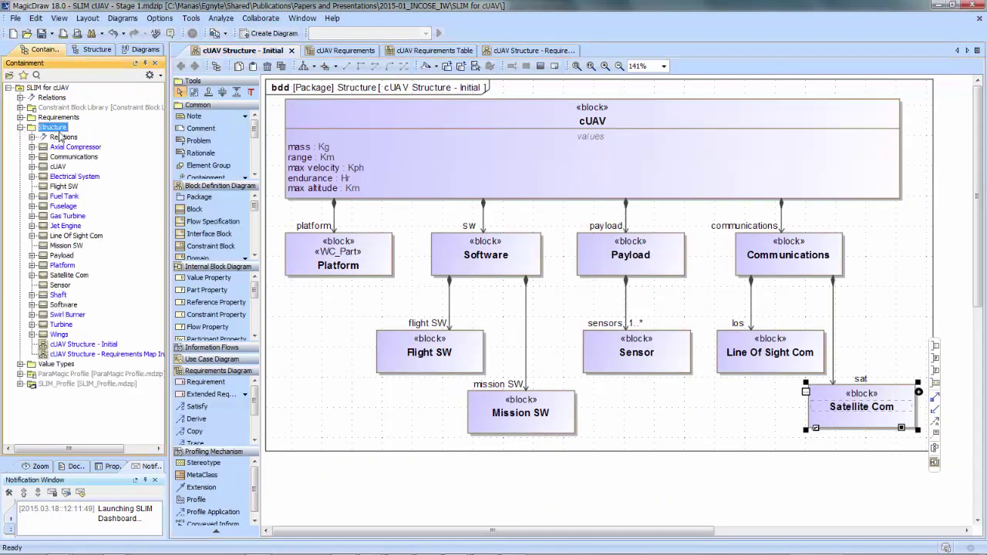
Display the Platform block's Parts compartment and shift the Platform and Flight SW blocks so they do not overlap.
{"action": "left_click", "coordinate": [360, 264]}
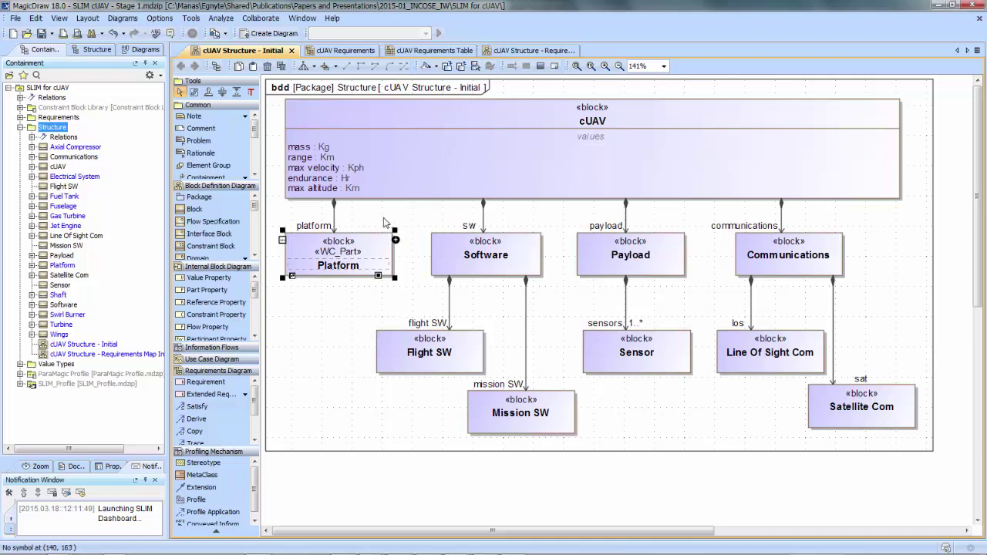
{"action": "mouse_move", "coordinate": [363, 270]}
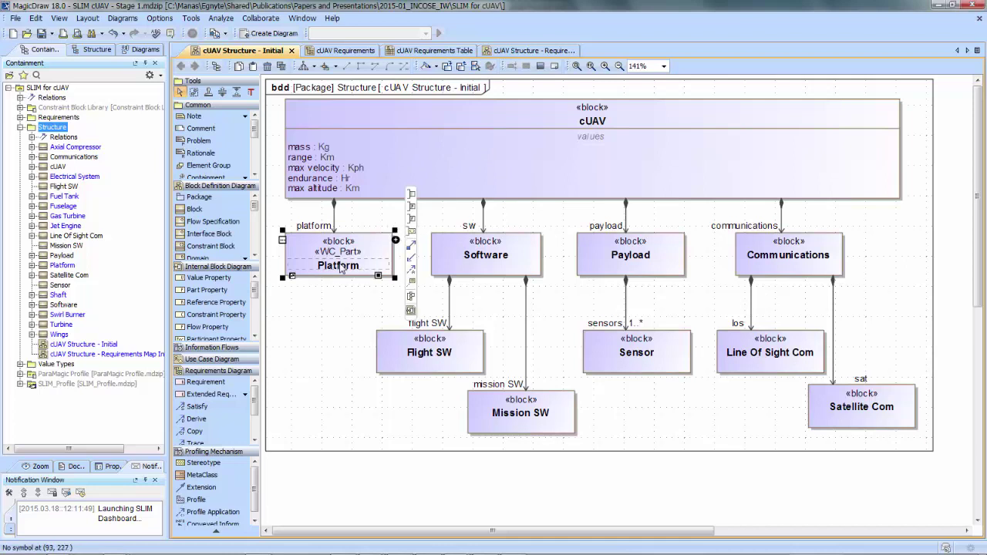
{"action": "left_click", "coordinate": [330, 312]}
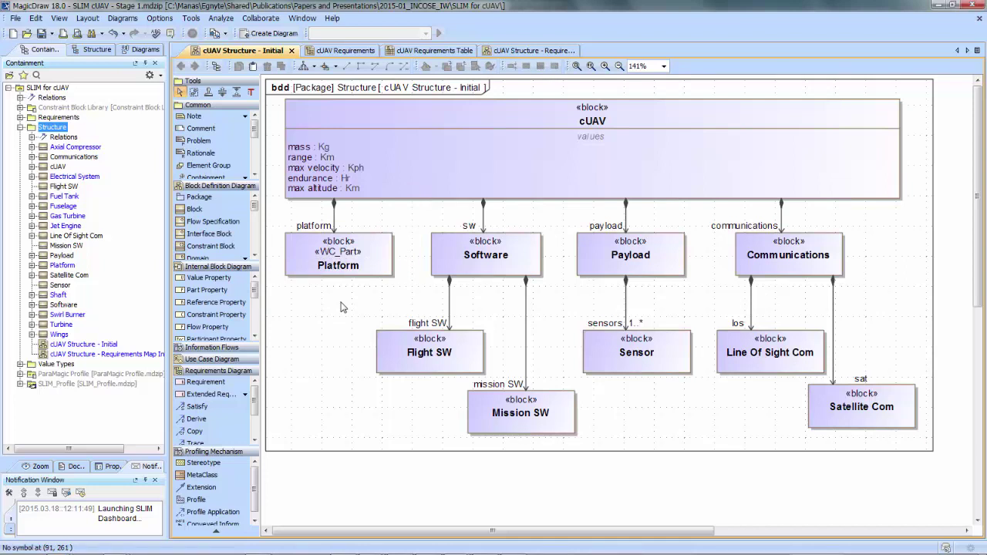
{"action": "left_click", "coordinate": [327, 266]}
{"action": "right_click", "coordinate": [282, 243]}
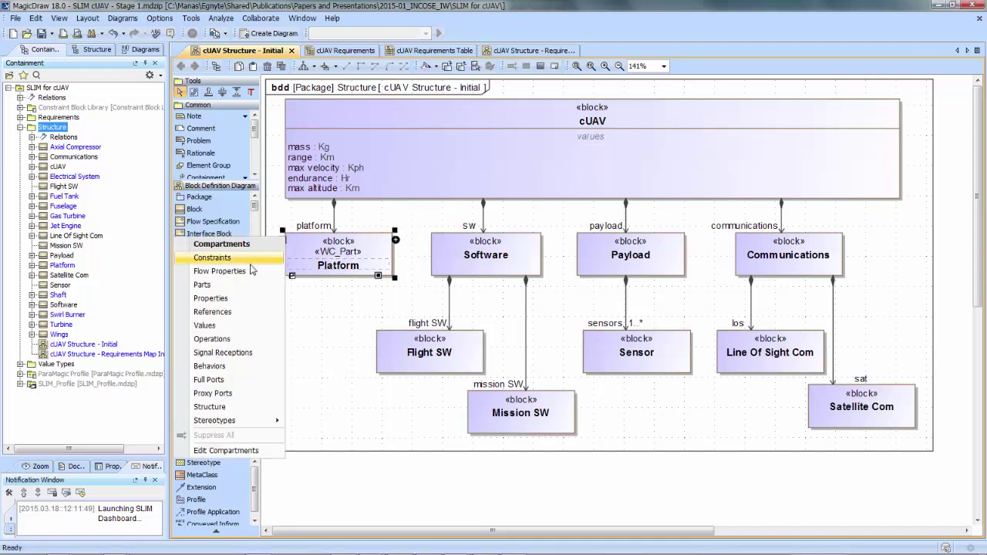
{"action": "left_click", "coordinate": [205, 285]}
{"action": "left_click", "coordinate": [337, 368]}
{"action": "left_click_drag", "start_coordinate": [383, 244], "coordinate": [371, 238]}
{"action": "left_click_drag", "start_coordinate": [415, 348], "coordinate": [446, 354]}
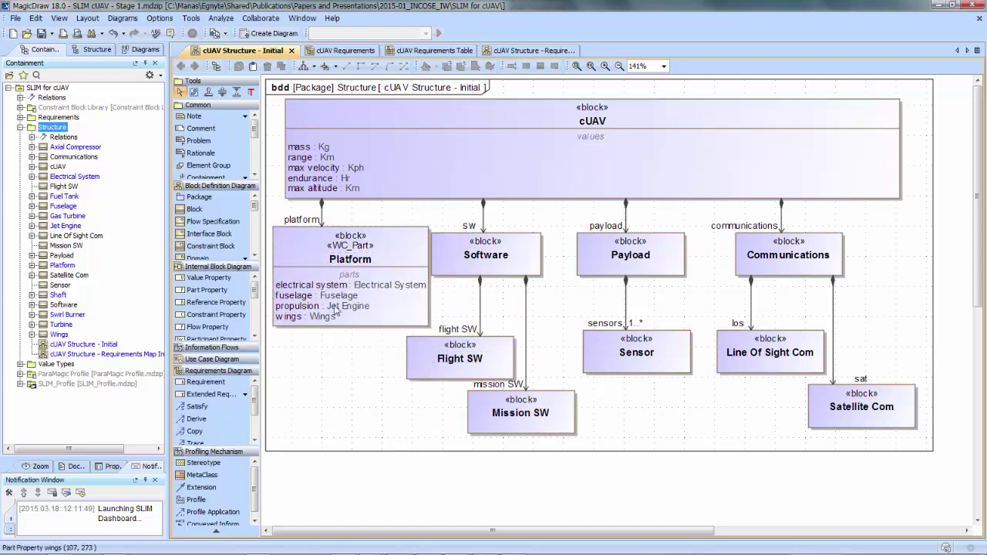
Inspect the electrical system, fuselage, propulsion and wings parts listed in the Platform block.
{"action": "left_click", "coordinate": [312, 288]}
{"action": "left_click", "coordinate": [310, 298]}
{"action": "left_click", "coordinate": [307, 316]}
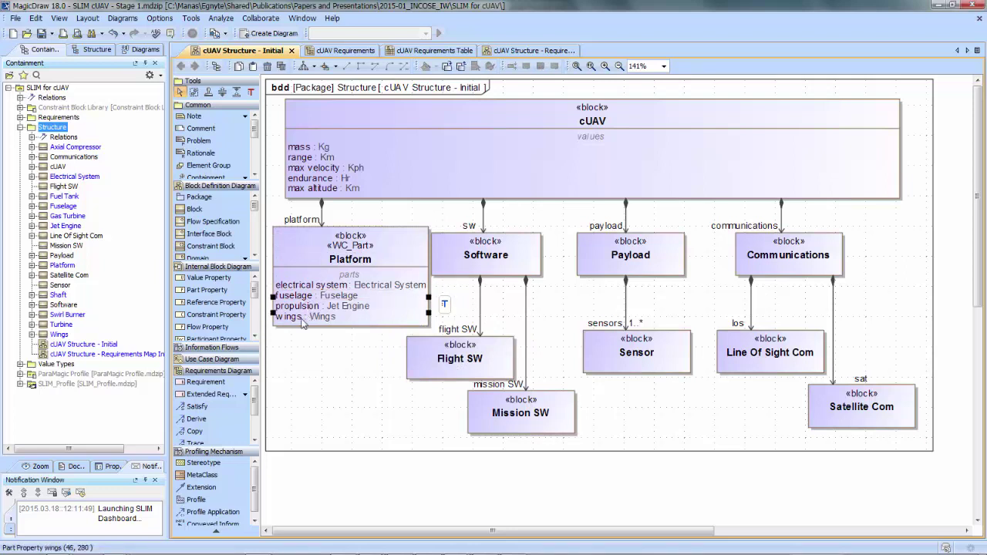
{"action": "left_click", "coordinate": [339, 376]}
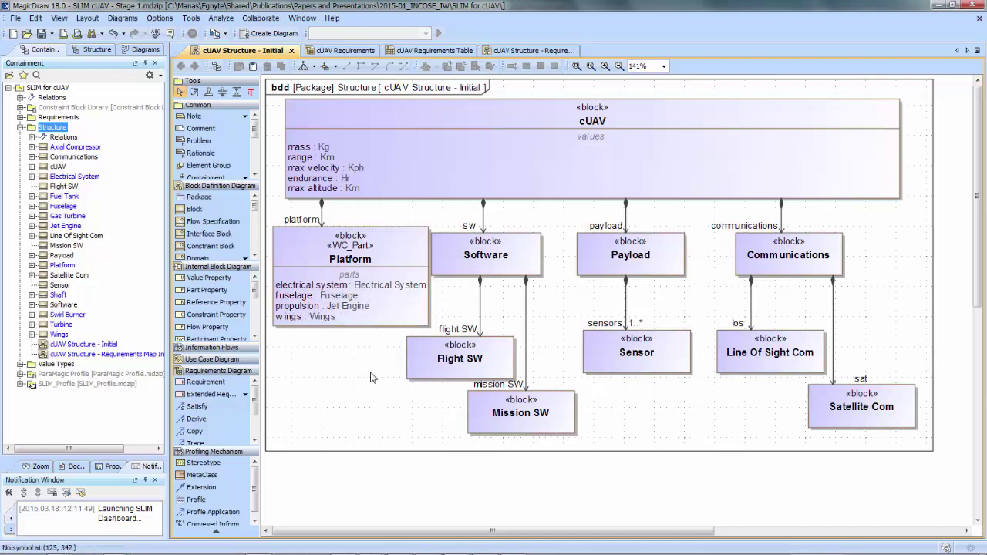
Save the project, overwriting the externally modified SLIM cUAV - Stage 1.mdzip file.
{"action": "left_click", "coordinate": [41, 34]}
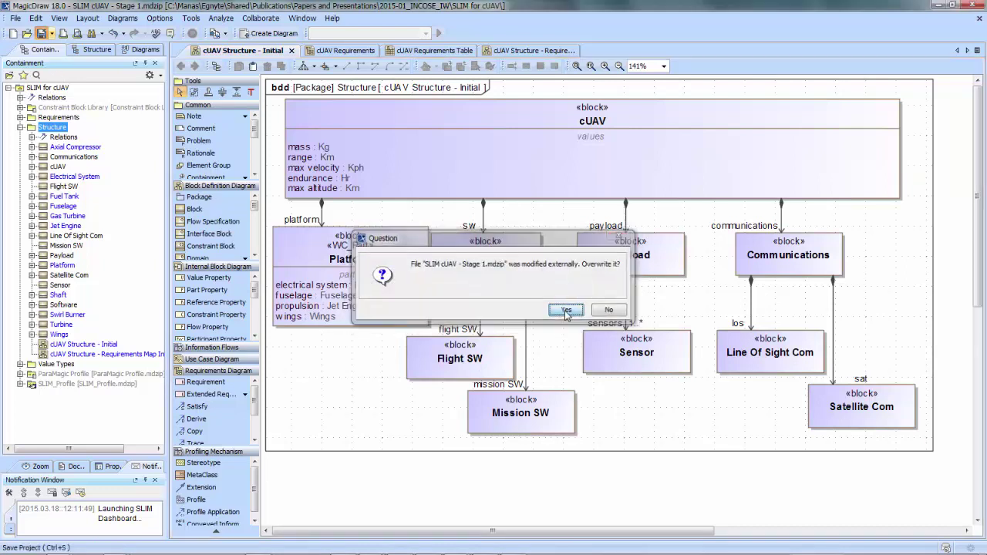
{"action": "left_click", "coordinate": [567, 311]}
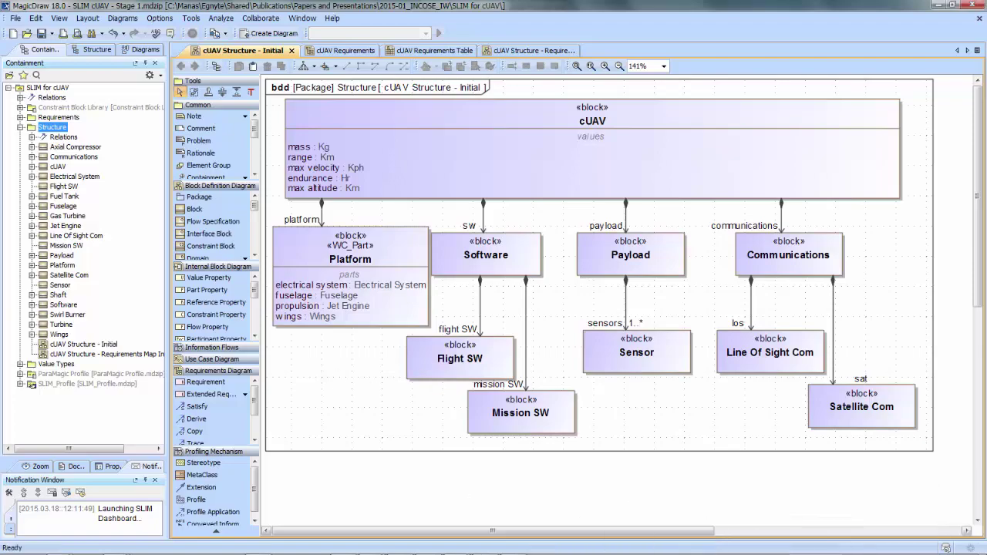
Switch to the SLIM Dashboard and load the MS - Instruments LLC MySQL repository in the Connection Manager.
{"action": "mouse_move", "coordinate": [485, 548]}
{"action": "mouse_move", "coordinate": [455, 547]}
{"action": "left_click", "coordinate": [527, 399]}
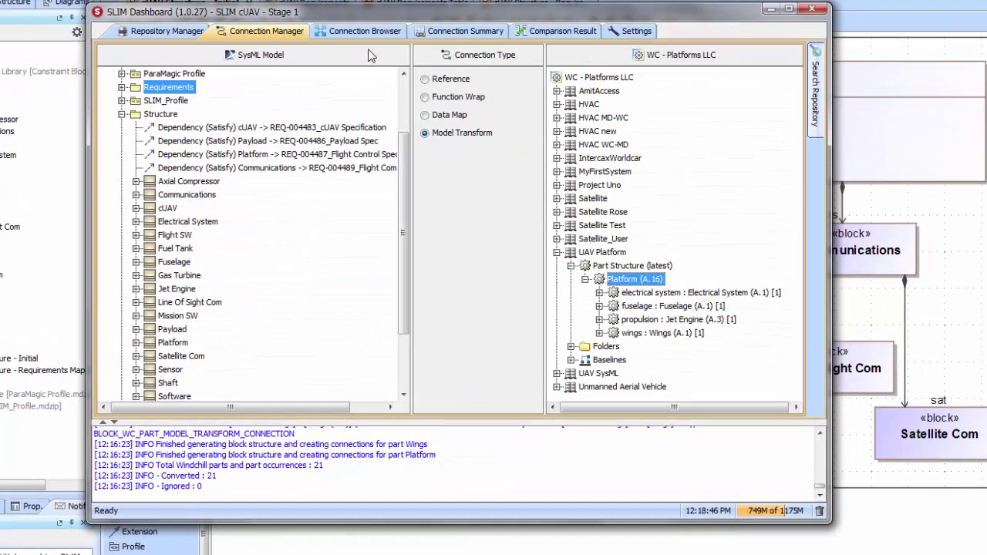
{"action": "left_click", "coordinate": [659, 60]}
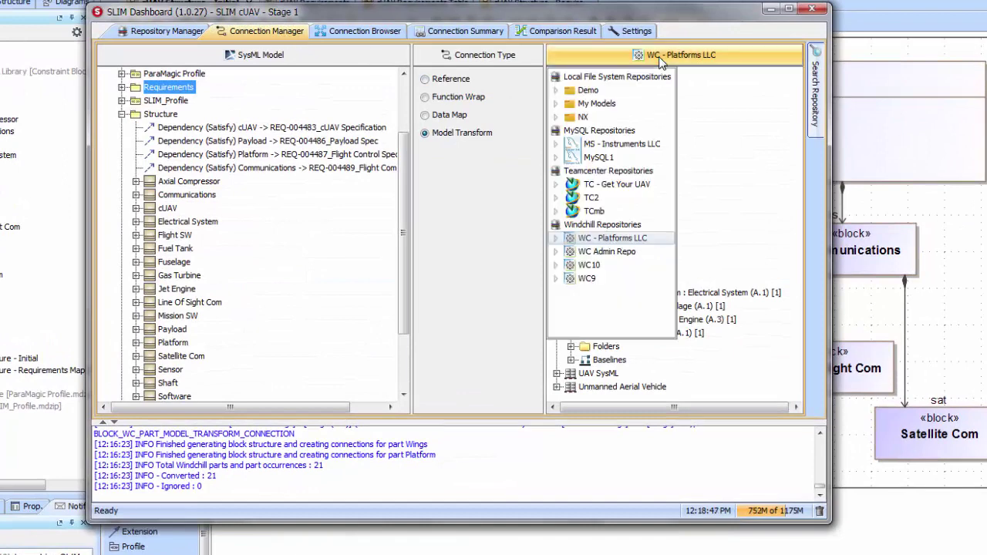
{"action": "left_click", "coordinate": [617, 145]}
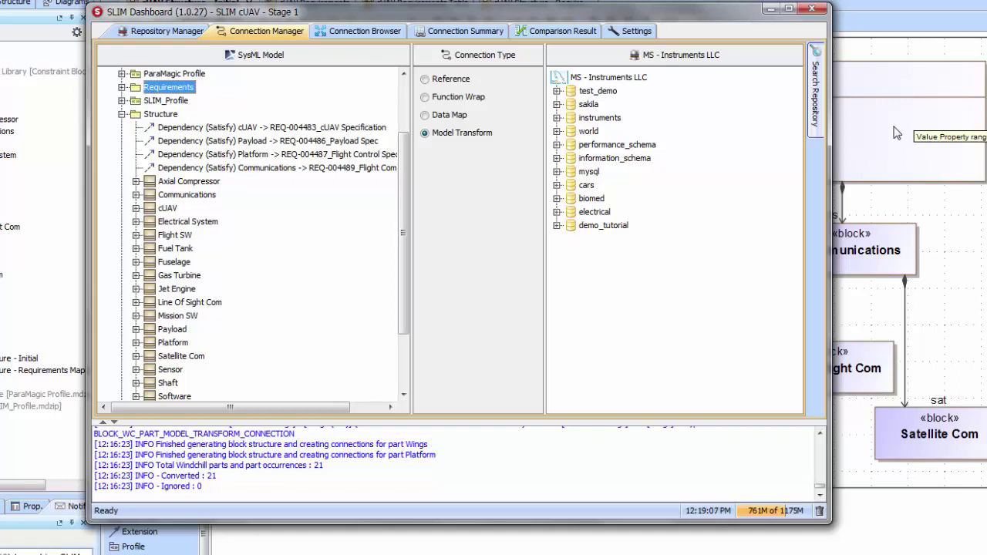
Expand the instruments database with its video_camera, thermal_camera and radar table rows, and widen the repository pane.
{"action": "left_click", "coordinate": [557, 118]}
{"action": "left_click", "coordinate": [583, 119]}
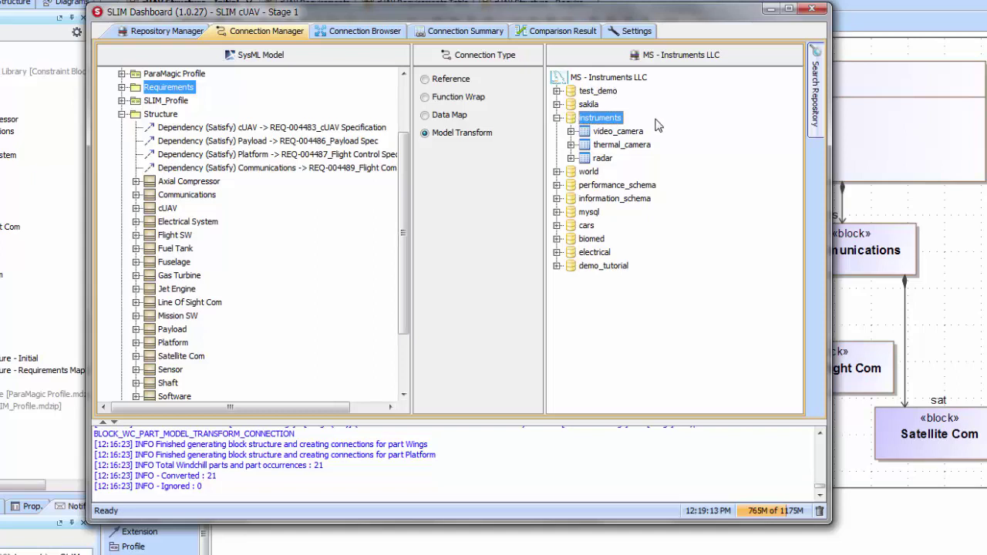
{"action": "left_click", "coordinate": [571, 131]}
{"action": "left_click", "coordinate": [606, 132]}
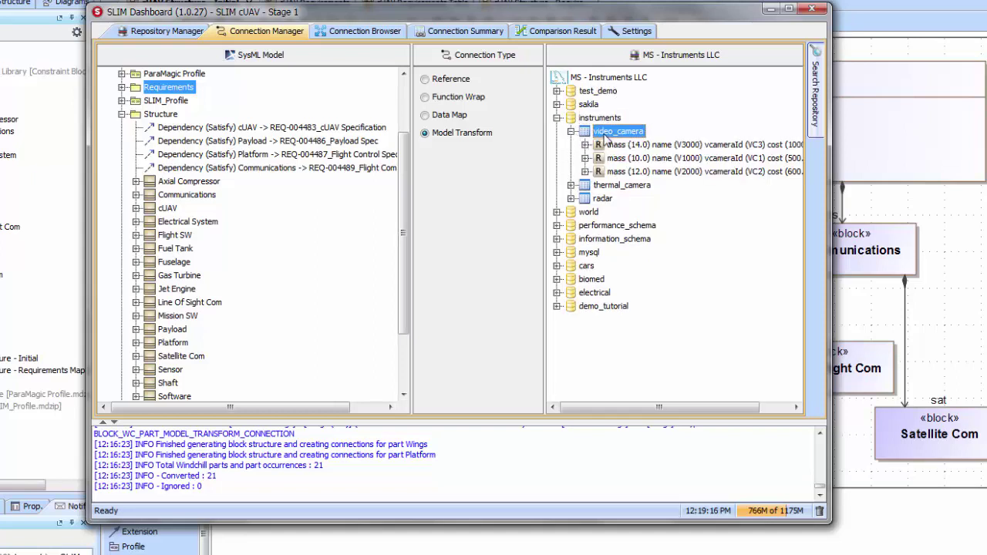
{"action": "left_click", "coordinate": [570, 185]}
{"action": "left_click", "coordinate": [611, 187]}
{"action": "left_click", "coordinate": [570, 239]}
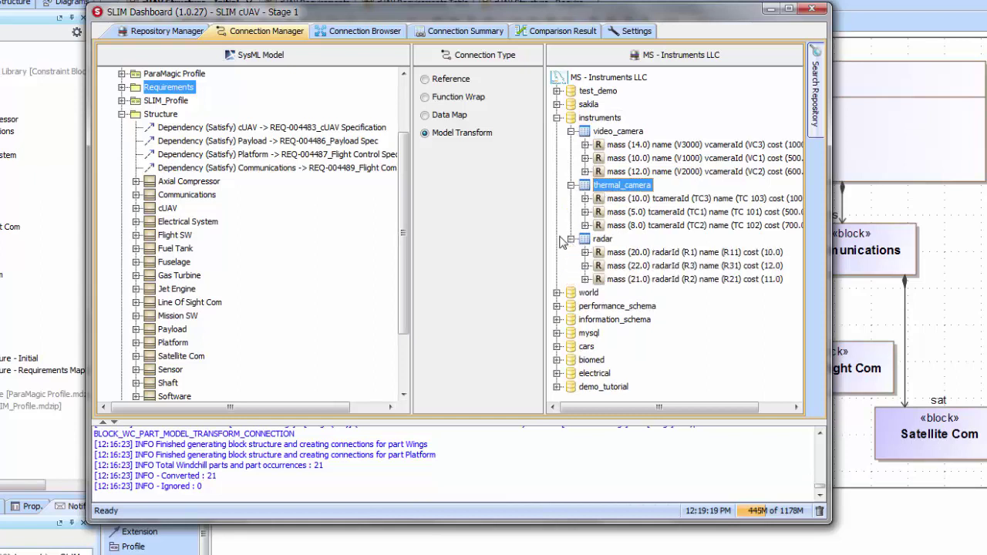
{"action": "left_click_drag", "start_coordinate": [412, 220], "coordinate": [400, 217]}
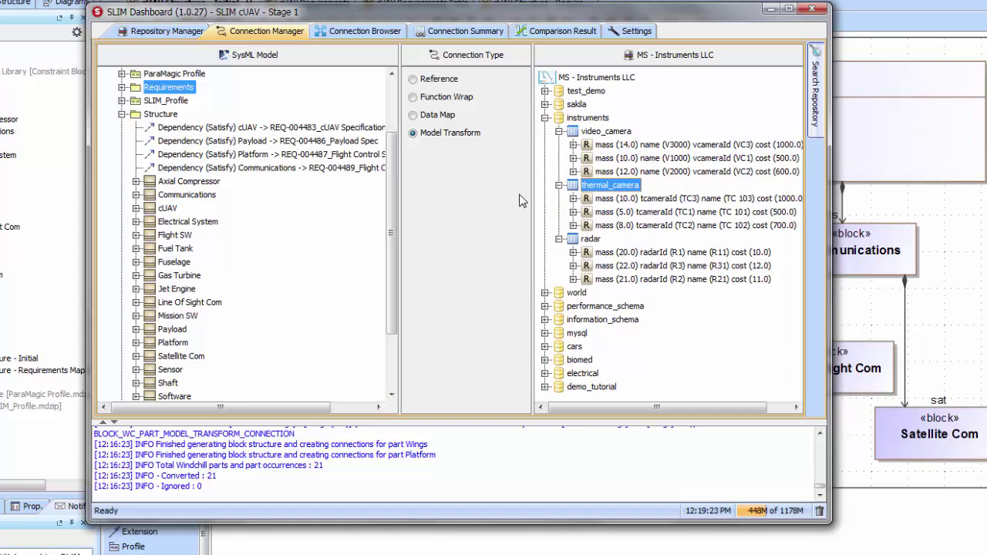
{"action": "left_click", "coordinate": [604, 133]}
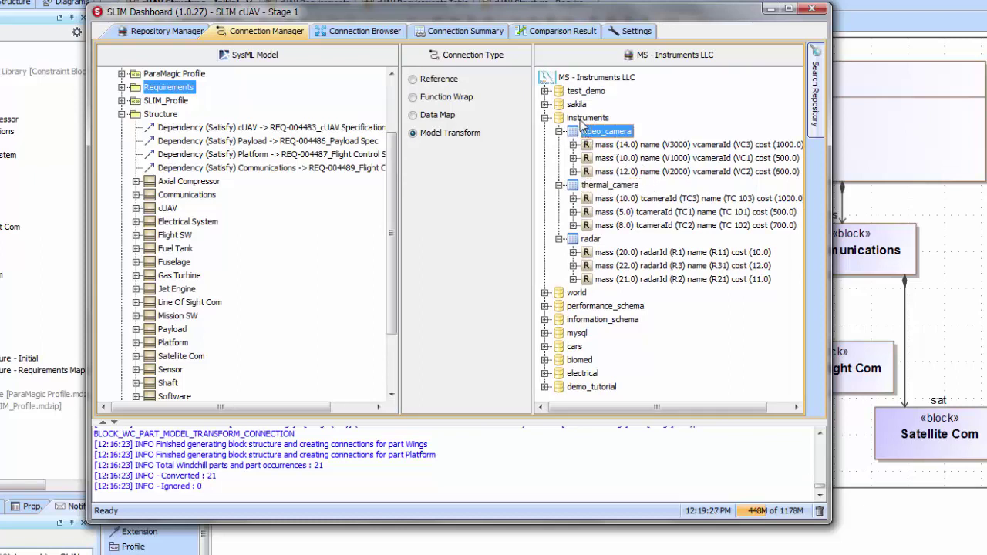
{"action": "right_click", "coordinate": [580, 120]}
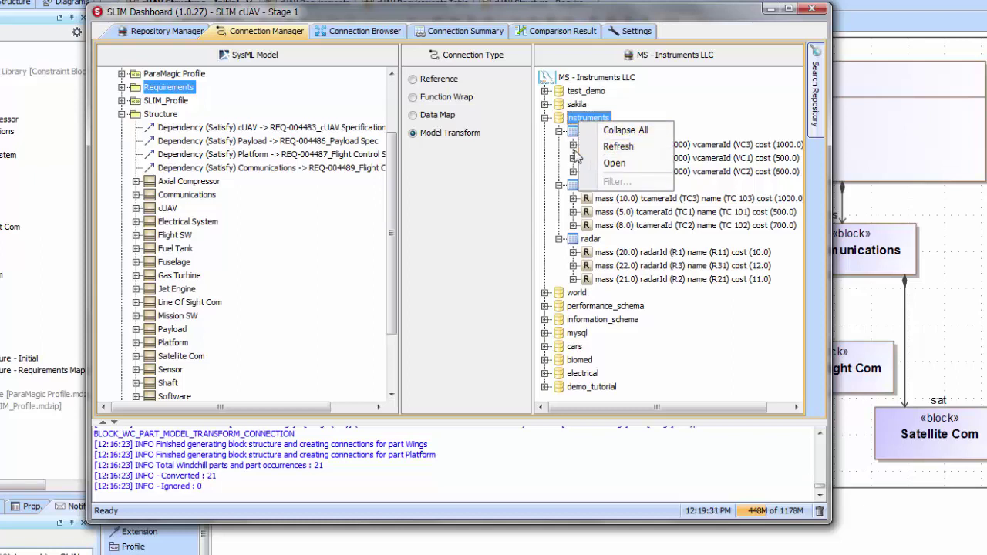
{"action": "left_click", "coordinate": [613, 146]}
{"action": "left_click", "coordinate": [613, 132]}
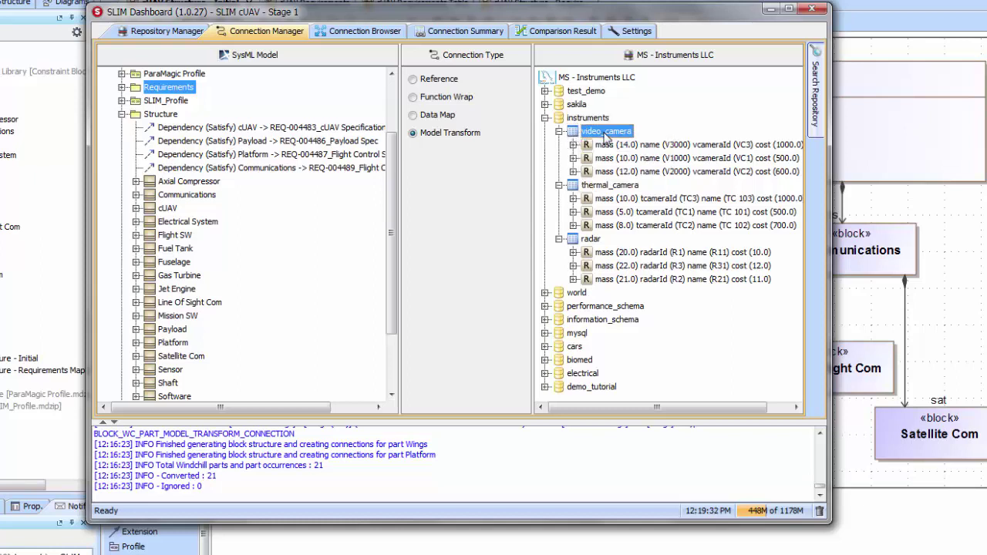
Generate SysML blocks as specializations in the Structure package from rows VC3, VC2, TC3, TC2, R1 and R2, using a Data Map connection.
{"action": "left_click", "coordinate": [621, 146]}
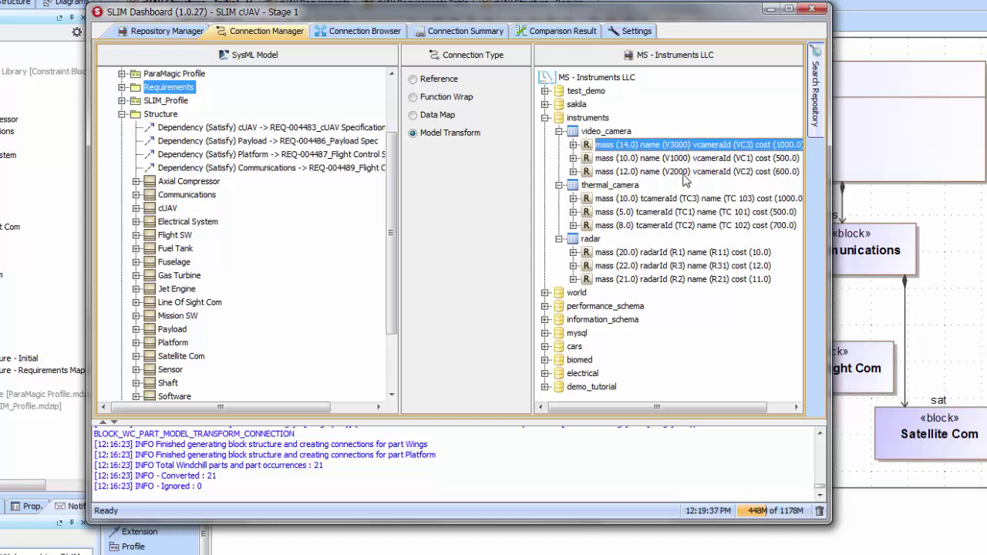
{"action": "left_click", "coordinate": [666, 172], "text": "ctrl"}
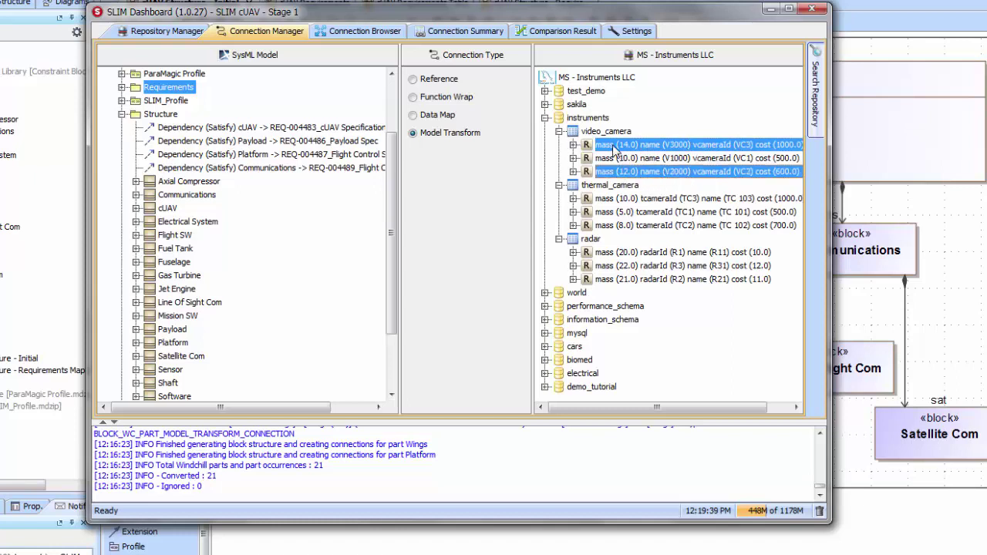
{"action": "left_click", "coordinate": [628, 199], "text": "ctrl"}
{"action": "left_click", "coordinate": [625, 226], "text": "ctrl"}
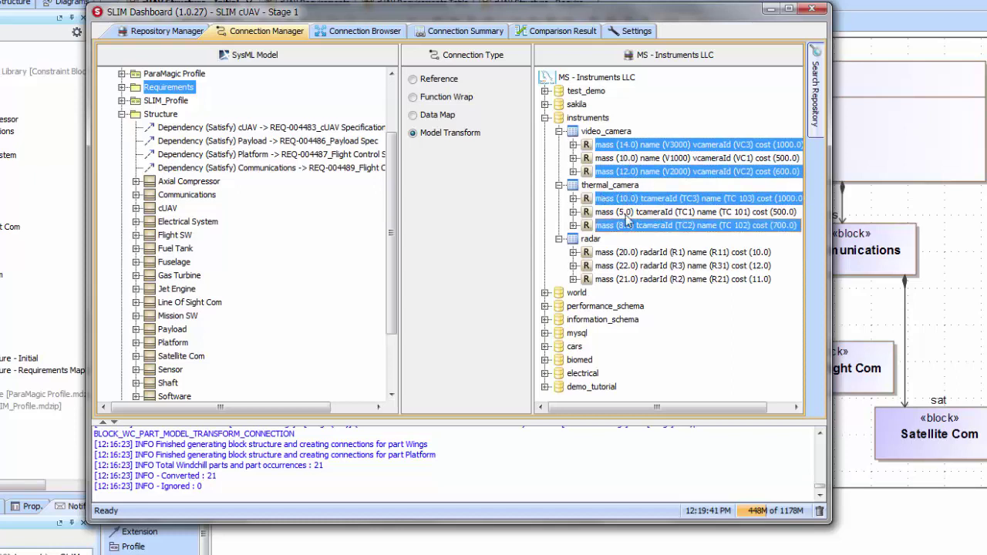
{"action": "left_click", "coordinate": [619, 254], "text": "ctrl"}
{"action": "left_click", "coordinate": [618, 280], "text": "ctrl"}
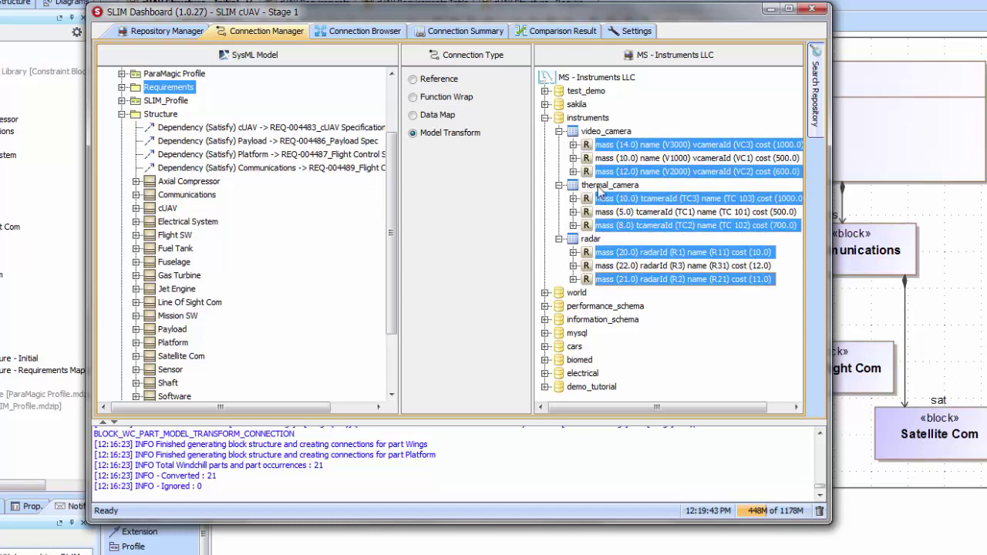
{"action": "left_click", "coordinate": [435, 115]}
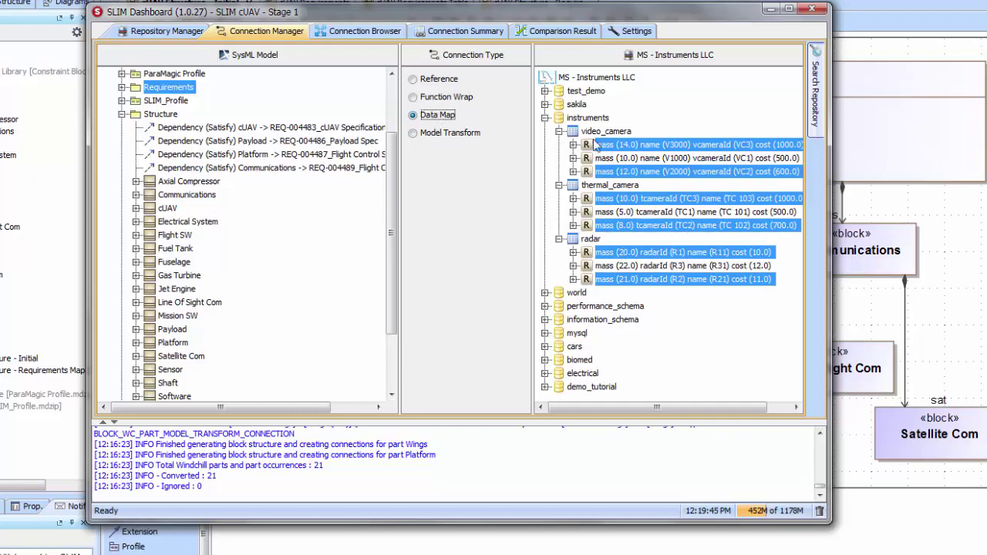
{"action": "left_click_drag", "start_coordinate": [216, 128], "coordinate": [162, 118]}
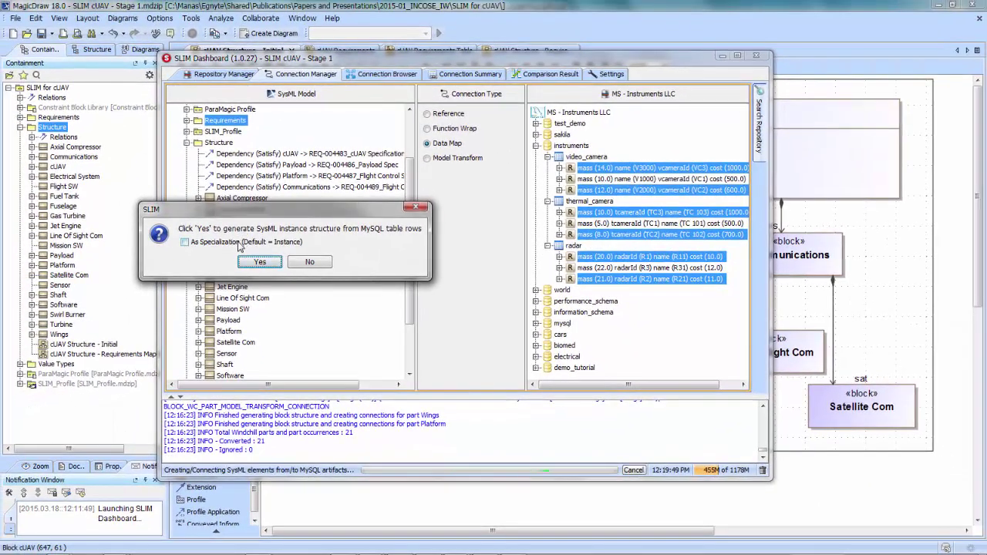
{"action": "left_click", "coordinate": [240, 243]}
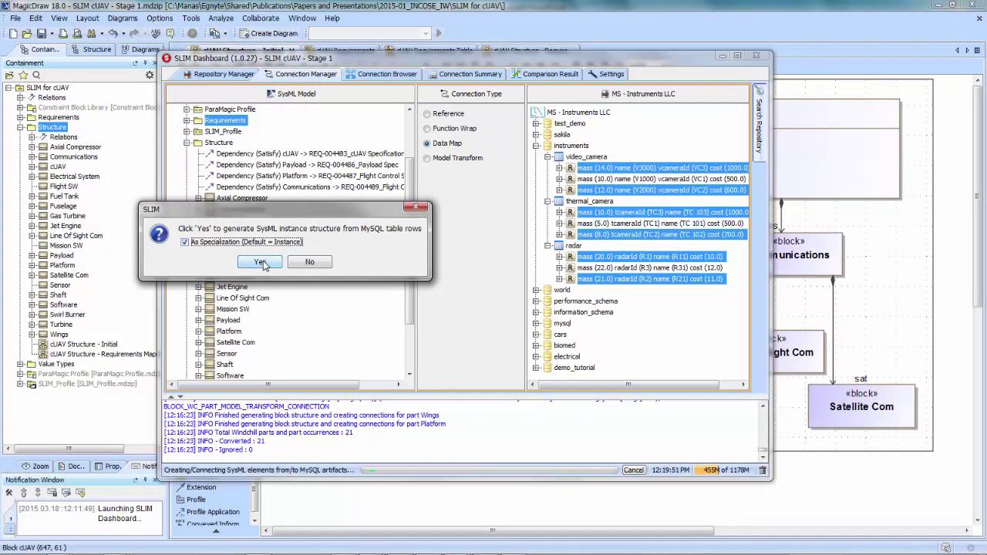
{"action": "left_click", "coordinate": [262, 262]}
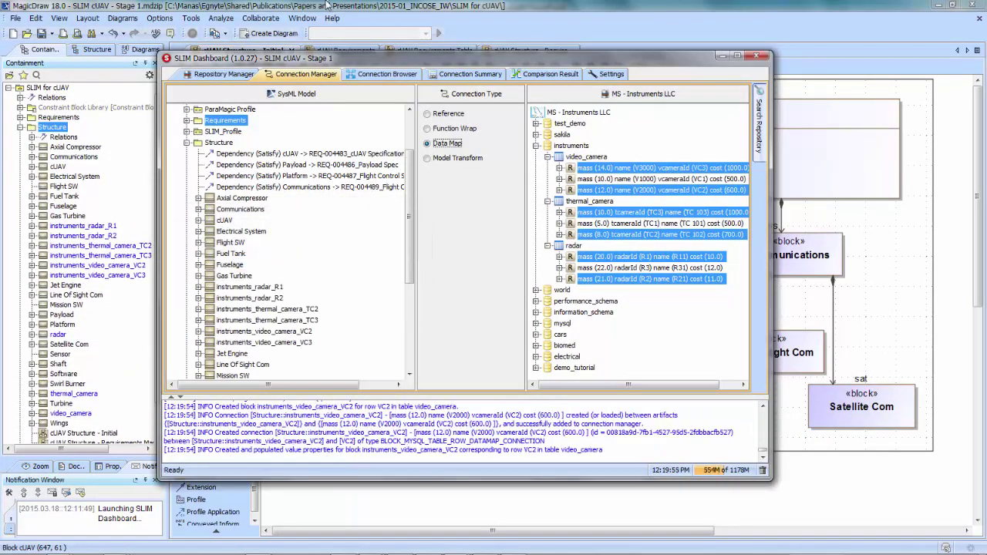
Switch to MagicDraw and review the radar, thermal_camera and video_camera blocks and their generated instruments blocks in the Structure package.
{"action": "left_click", "coordinate": [108, 208]}
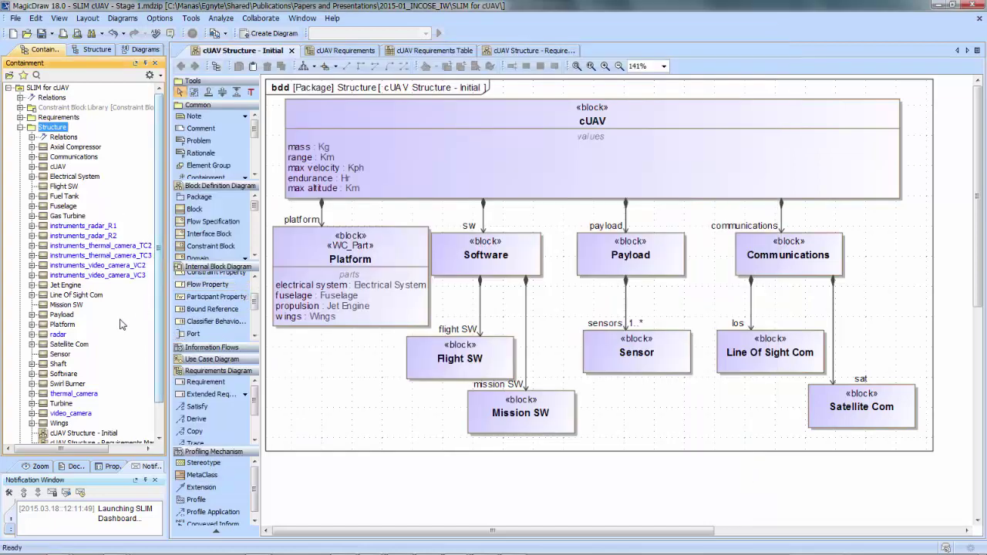
{"action": "scroll", "coordinate": [120, 328], "scroll_direction": "down", "scroll_amount": 1}
{"action": "left_click", "coordinate": [61, 301]}
{"action": "left_click", "coordinate": [69, 361], "text": "ctrl"}
{"action": "left_click", "coordinate": [70, 379], "text": "ctrl"}
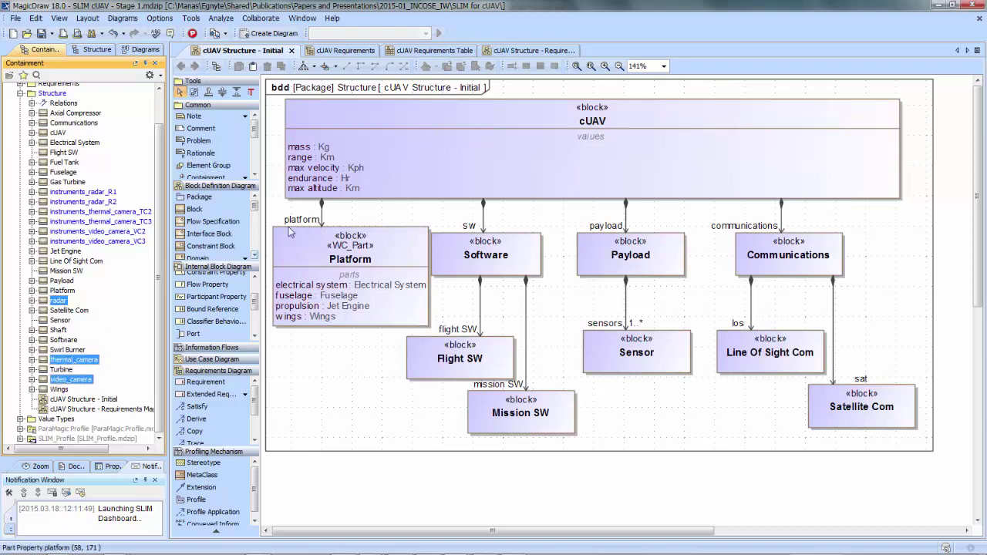
{"action": "left_click", "coordinate": [69, 201]}
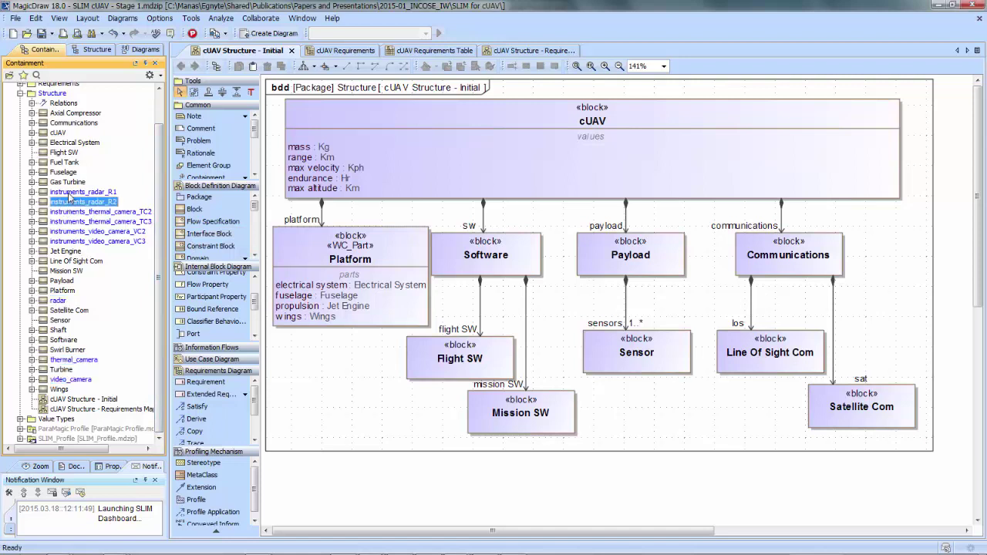
{"action": "left_click_drag", "start_coordinate": [70, 192], "coordinate": [103, 246]}
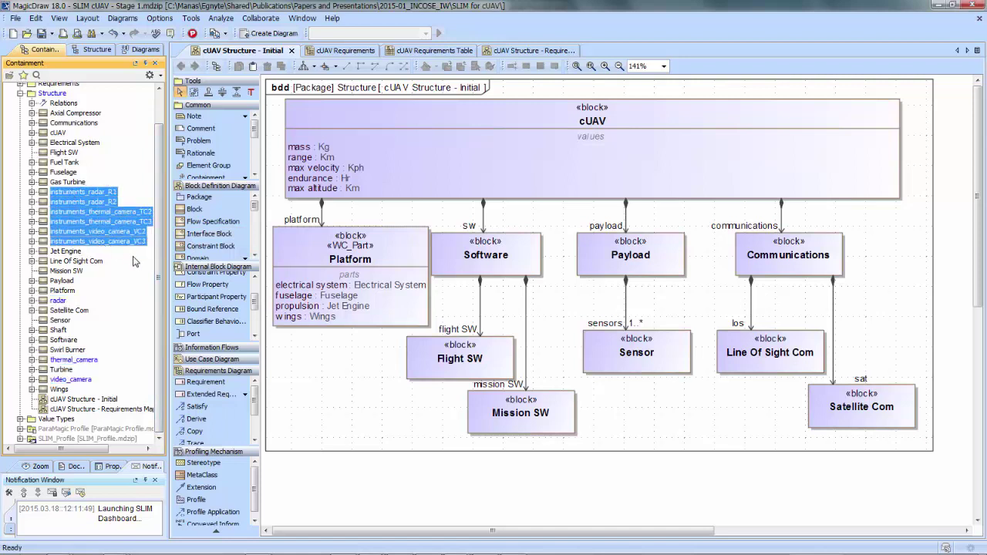
{"action": "left_click", "coordinate": [55, 301]}
{"action": "left_click", "coordinate": [64, 360]}
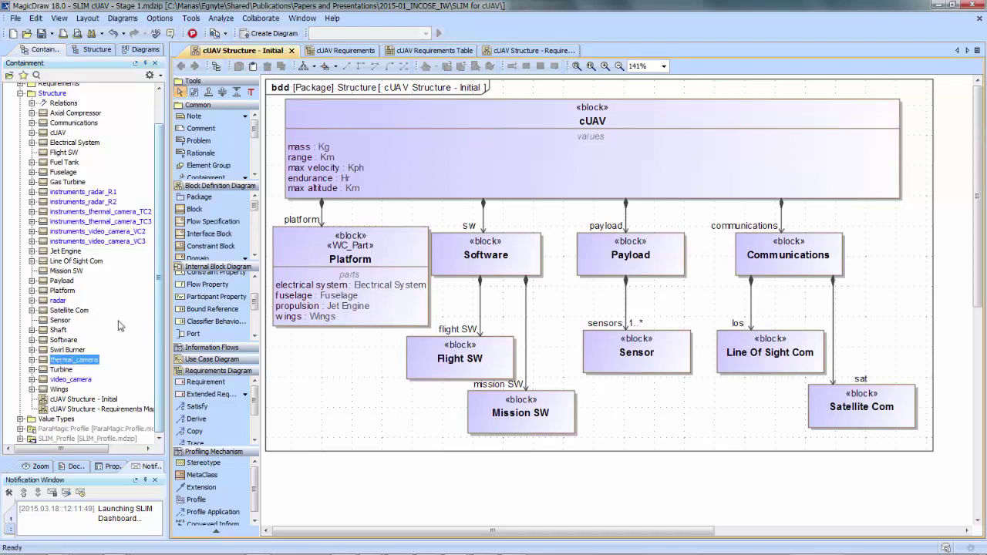
Place the radar, thermal_camera and video_camera blocks from the Structure package on the cUAV Structure - Initial diagram, staggered below Sensor.
{"action": "left_click_drag", "start_coordinate": [55, 301], "coordinate": [583, 489]}
{"action": "scroll", "coordinate": [586, 478], "scroll_direction": "down", "scroll_amount": 3}
{"action": "left_click_drag", "start_coordinate": [586, 449], "coordinate": [550, 431]}
{"action": "left_click_drag", "start_coordinate": [91, 362], "coordinate": [619, 478]}
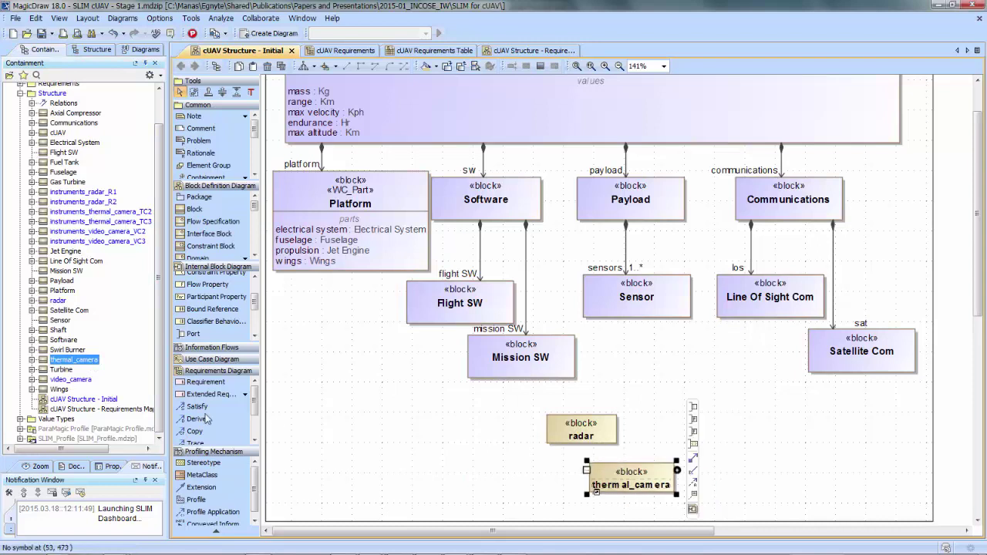
{"action": "left_click", "coordinate": [73, 380]}
{"action": "left_click_drag", "start_coordinate": [75, 383], "coordinate": [682, 463]}
Reattach Payload's sensors composition from the Sensor block to the radar block and move Sensor aside, below Flight SW.
{"action": "left_click", "coordinate": [626, 202]}
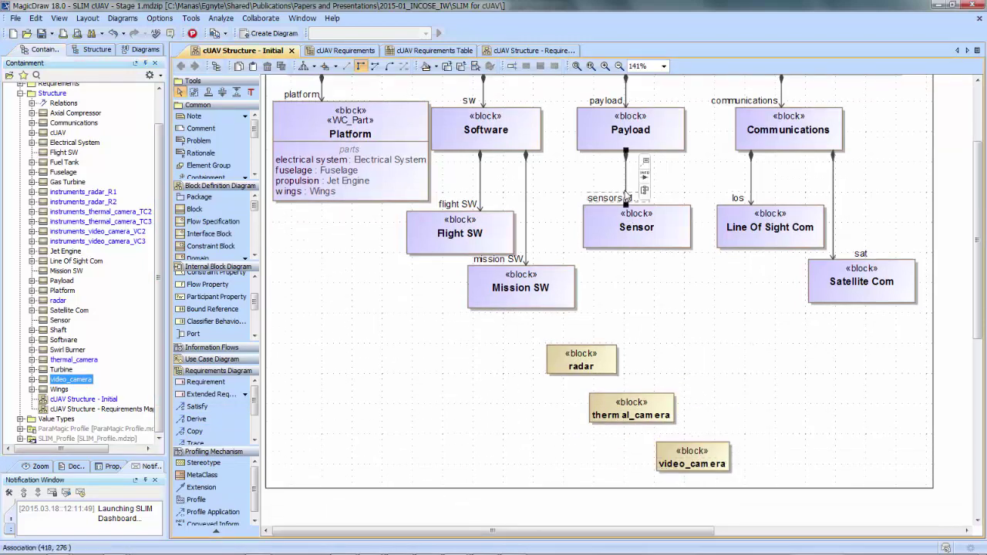
{"action": "left_click_drag", "start_coordinate": [627, 201], "coordinate": [593, 353]}
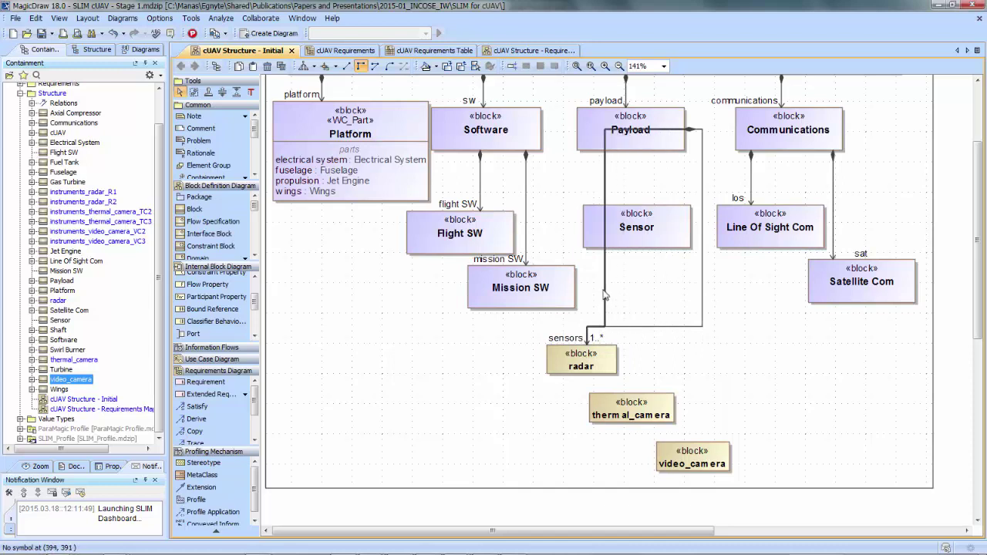
{"action": "left_click_drag", "start_coordinate": [648, 241], "coordinate": [422, 392]}
Rename the sensors role on the composition between Payload and radar to radars.
{"action": "left_click", "coordinate": [567, 340]}
{"action": "left_click", "coordinate": [566, 340]}
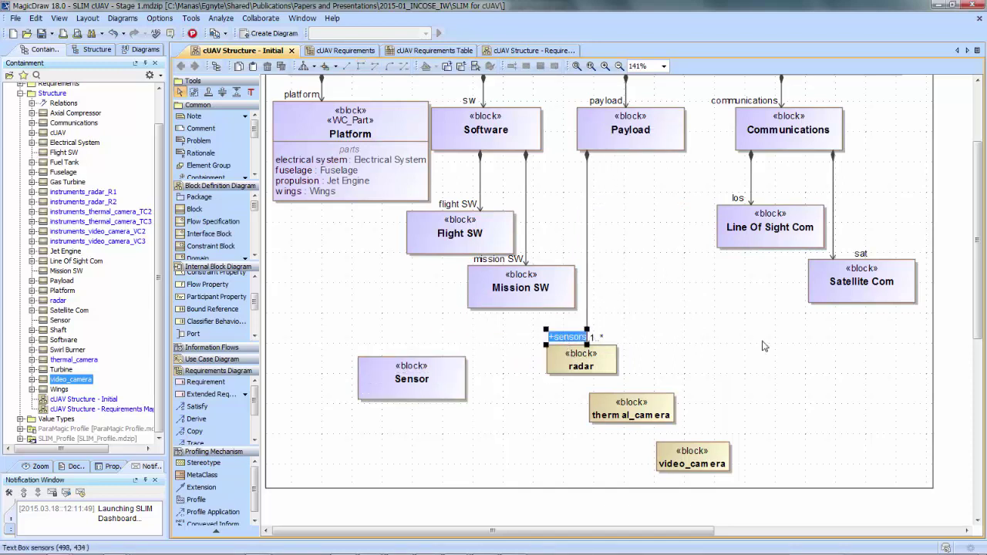
{"action": "type", "text": "radars"}
{"action": "left_click", "coordinate": [803, 329]}
Draw a composition from Payload to thermal_camera with its part property named thermal cameras and a multiplicity of 1..*.
{"action": "left_click", "coordinate": [683, 142]}
{"action": "mouse_move", "coordinate": [696, 143]}
{"action": "left_mouse_down"}
{"action": "mouse_move", "coordinate": [633, 409]}
{"action": "mouse_move", "coordinate": [610, 394]}
{"action": "left_mouse_up"}
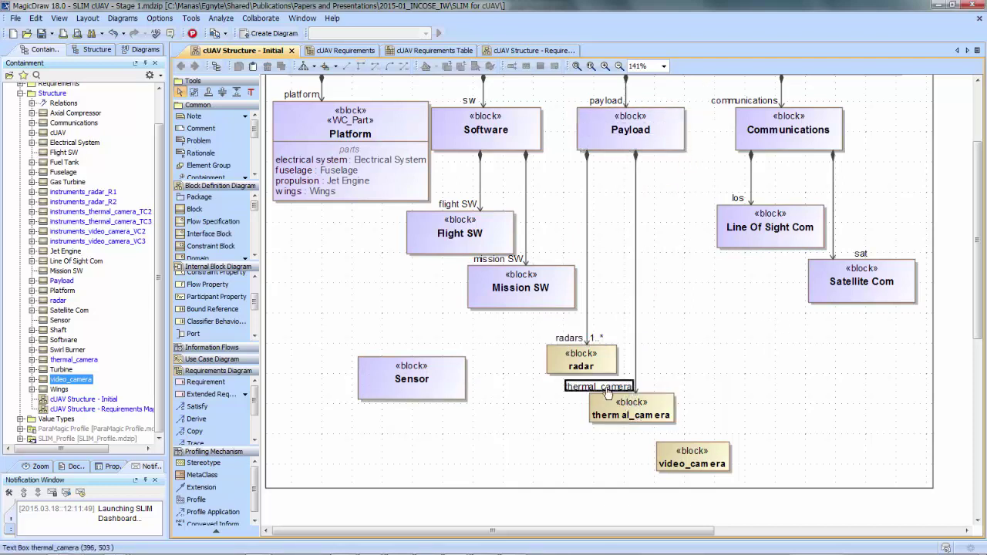
{"action": "double_click", "coordinate": [610, 394]}
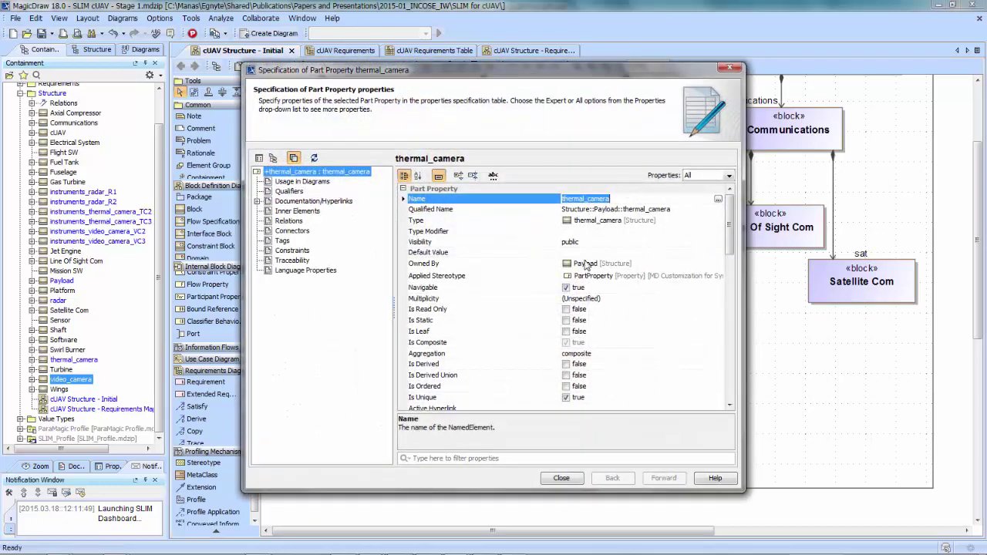
{"action": "type", "text": "ther"}
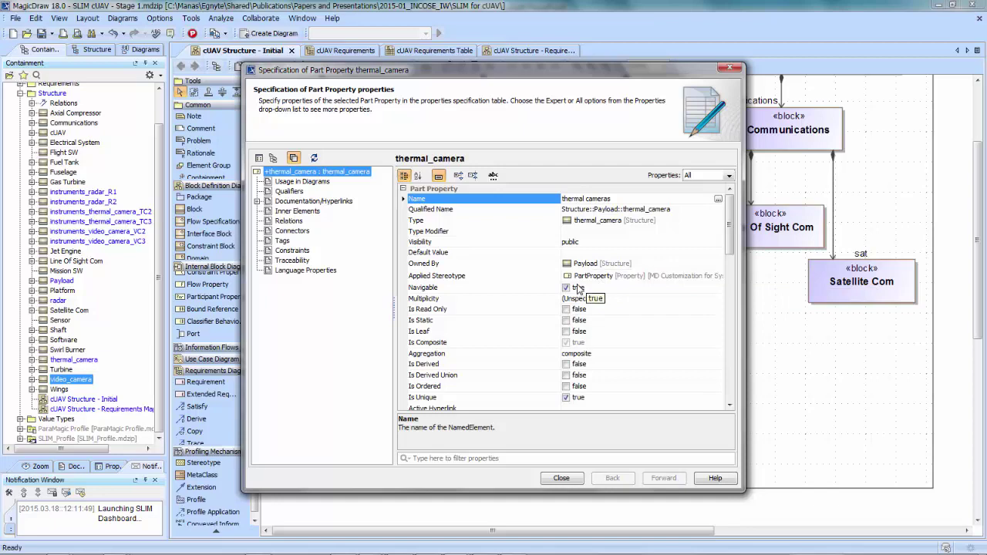
{"action": "left_click", "coordinate": [584, 298]}
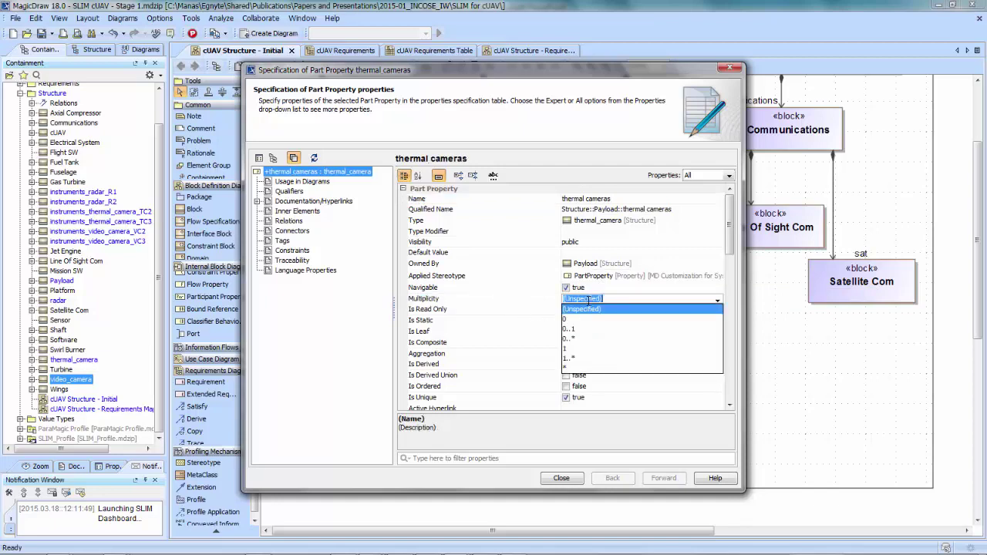
{"action": "left_click", "coordinate": [574, 359]}
{"action": "left_click", "coordinate": [561, 478]}
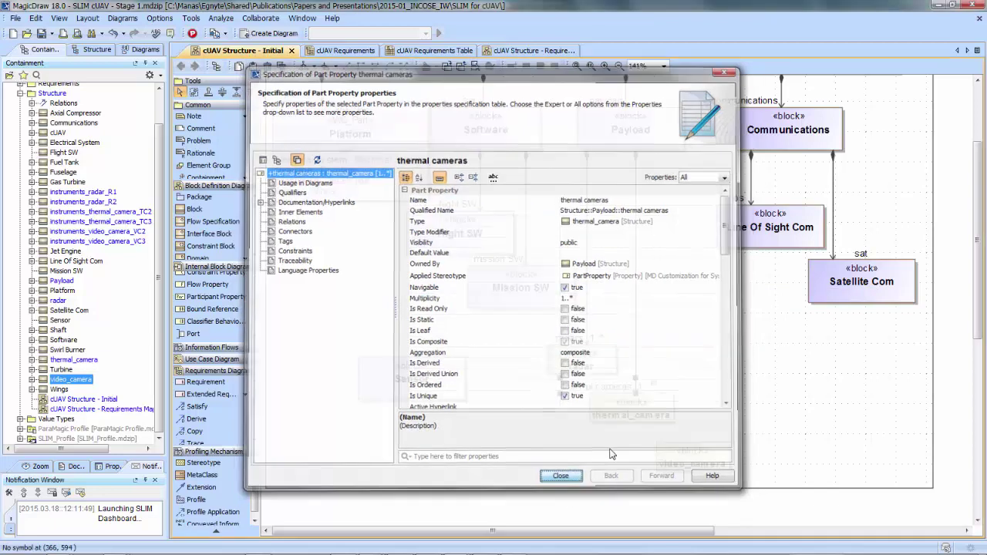
Draw a composition from Payload to video_camera and rename its part property to video cameras.
{"action": "left_click", "coordinate": [657, 130]}
{"action": "left_click_drag", "start_coordinate": [700, 147], "coordinate": [691, 426]}
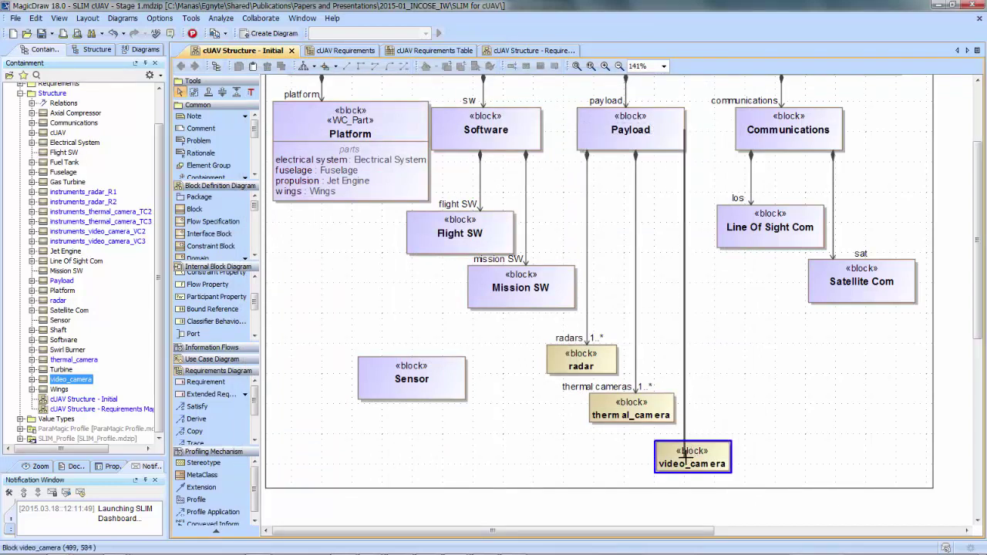
{"action": "left_click", "coordinate": [686, 456]}
{"action": "left_click", "coordinate": [669, 439]}
{"action": "left_click", "coordinate": [650, 439]}
{"action": "double_click", "coordinate": [650, 438]}
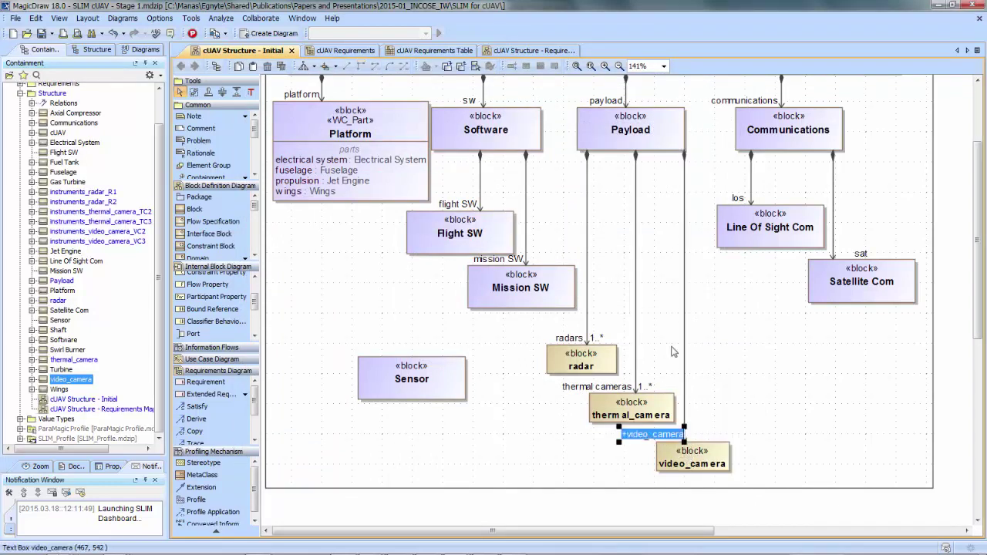
{"action": "type", "text": "video cameras"}
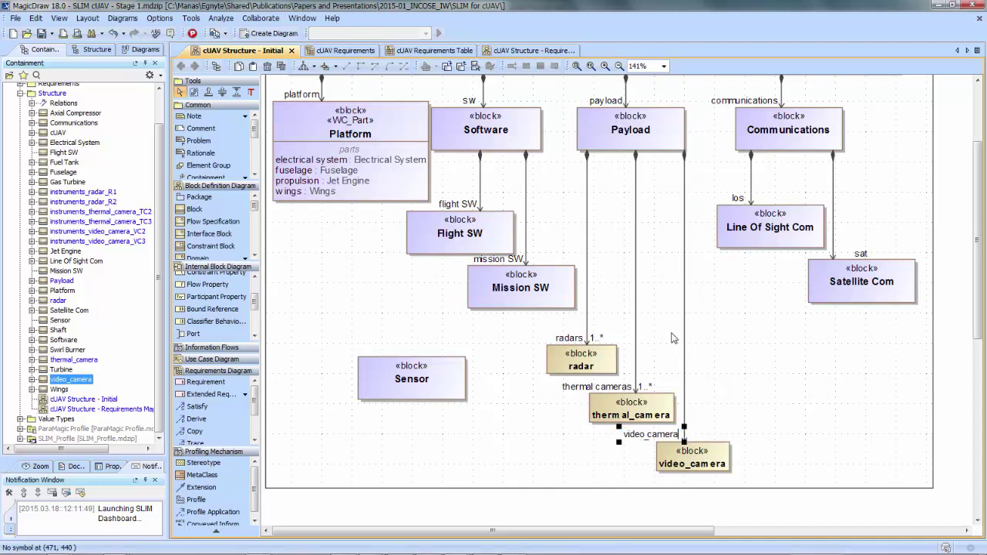
{"action": "left_click", "coordinate": [728, 409]}
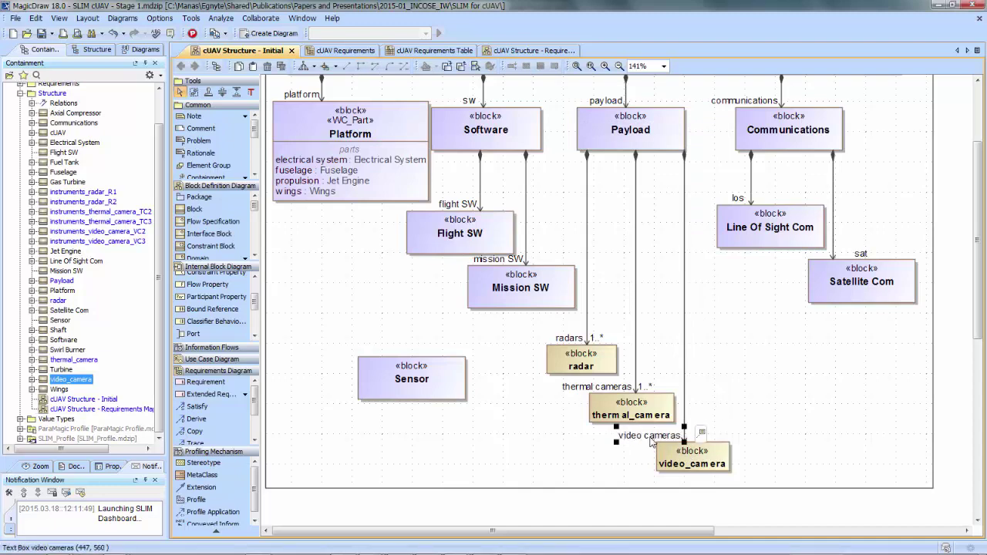
Set the multiplicity of the video cameras part property to 1..* in its specification.
{"action": "double_click", "coordinate": [651, 439]}
{"action": "left_click", "coordinate": [574, 299]}
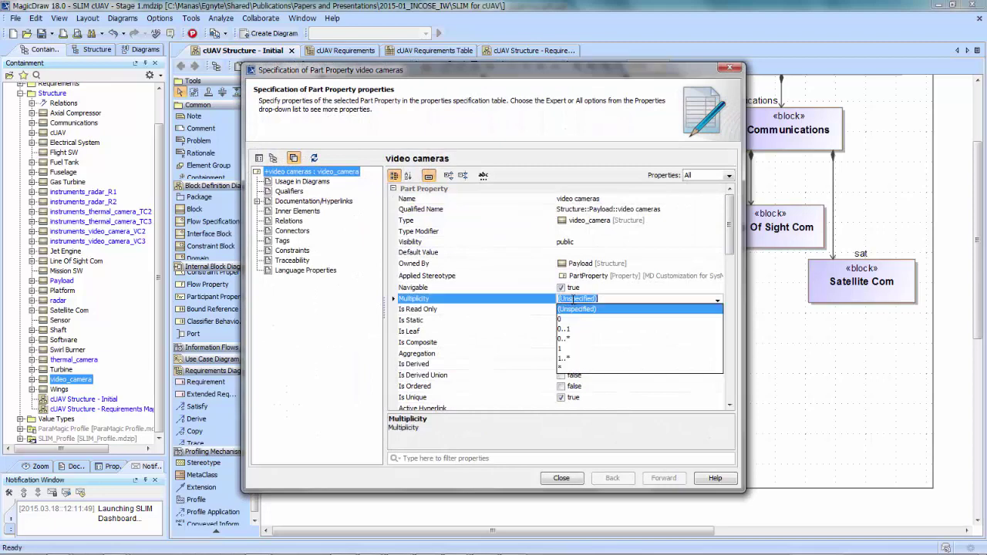
{"action": "left_click", "coordinate": [578, 361]}
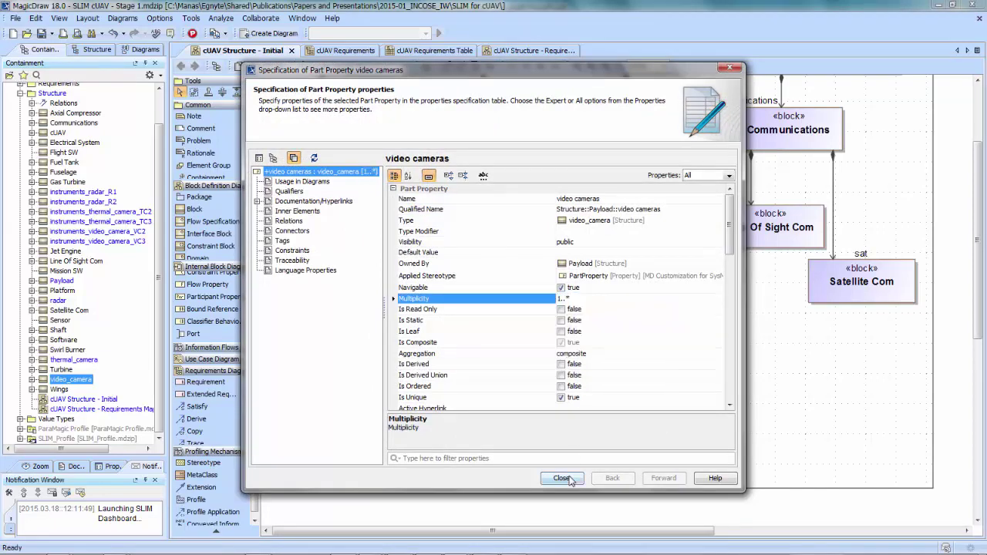
{"action": "left_click", "coordinate": [572, 476]}
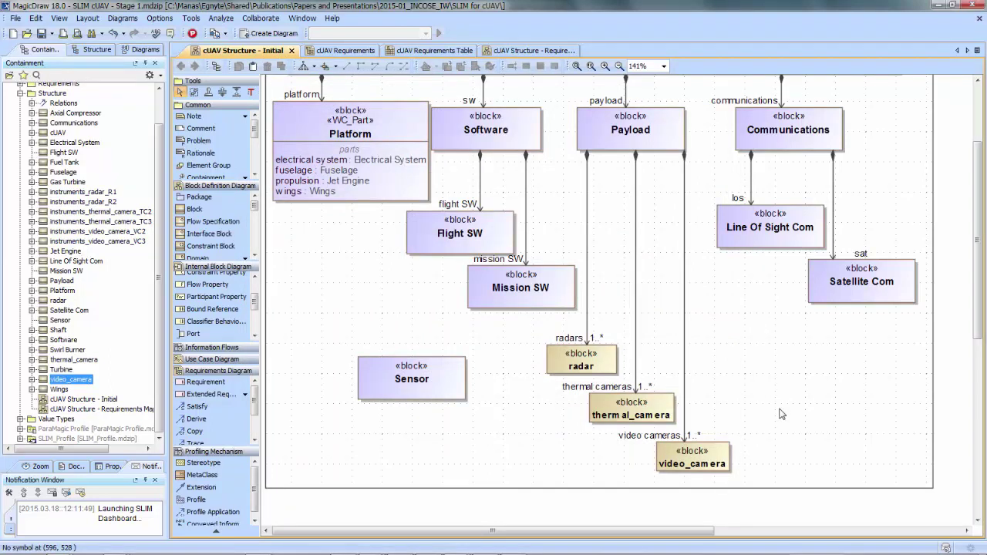
Dismiss the Windows color scheme message and switch to the PLATFORM-99 structure in Windchill in the Chrome browser.
{"action": "scroll", "coordinate": [782, 414], "scroll_direction": "up", "scroll_amount": 3}
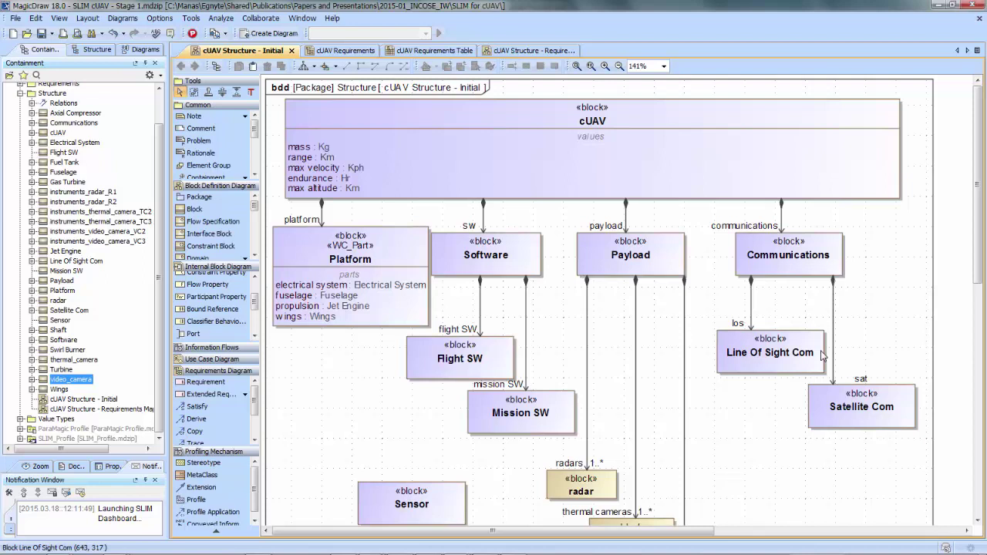
{"action": "scroll", "coordinate": [713, 432], "scroll_direction": "down", "scroll_amount": 5}
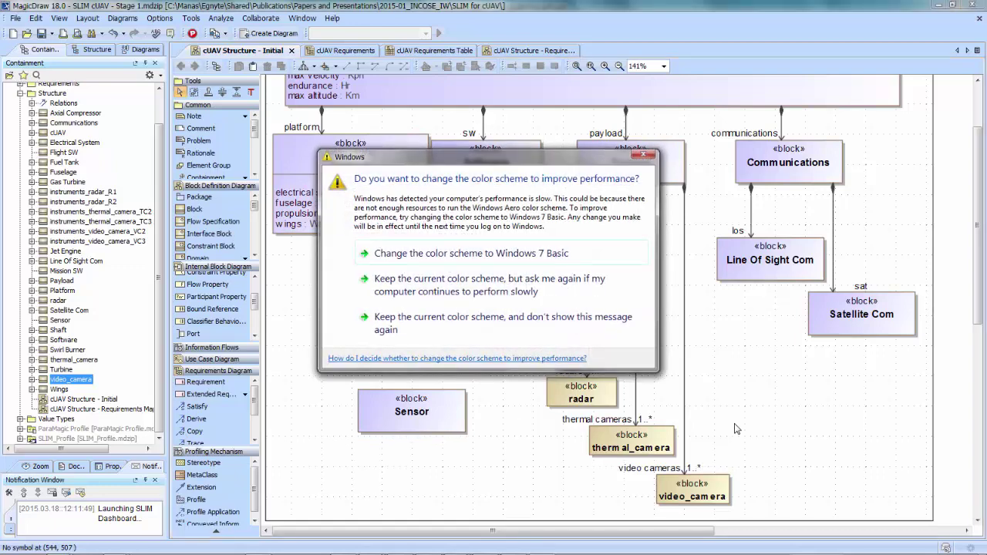
{"action": "left_click", "coordinate": [643, 155]}
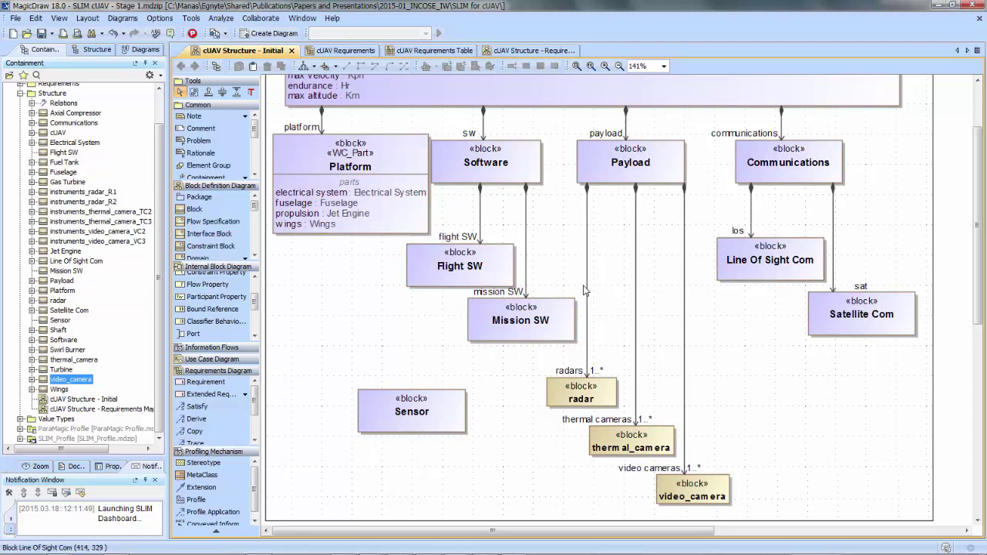
{"action": "mouse_move", "coordinate": [156, 550]}
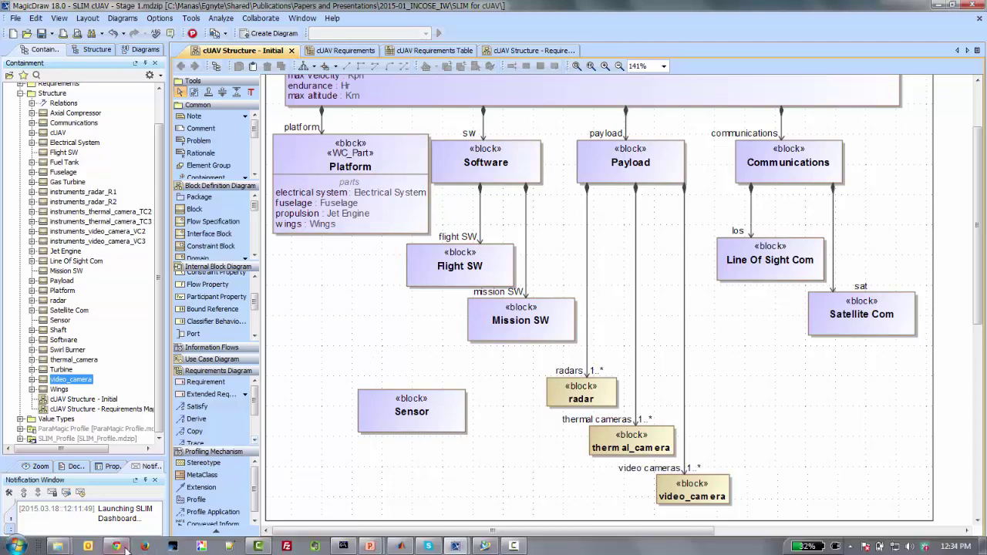
{"action": "left_click", "coordinate": [122, 547]}
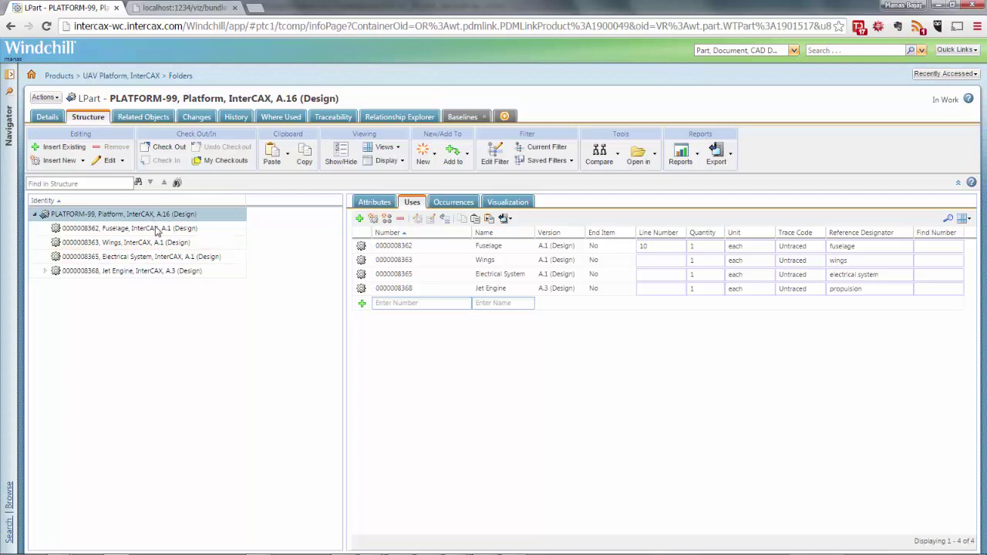
Add the existing Landing Gear part to the parts used by PLATFORM-99, with the reference designator landing gear.
{"action": "left_click", "coordinate": [504, 304]}
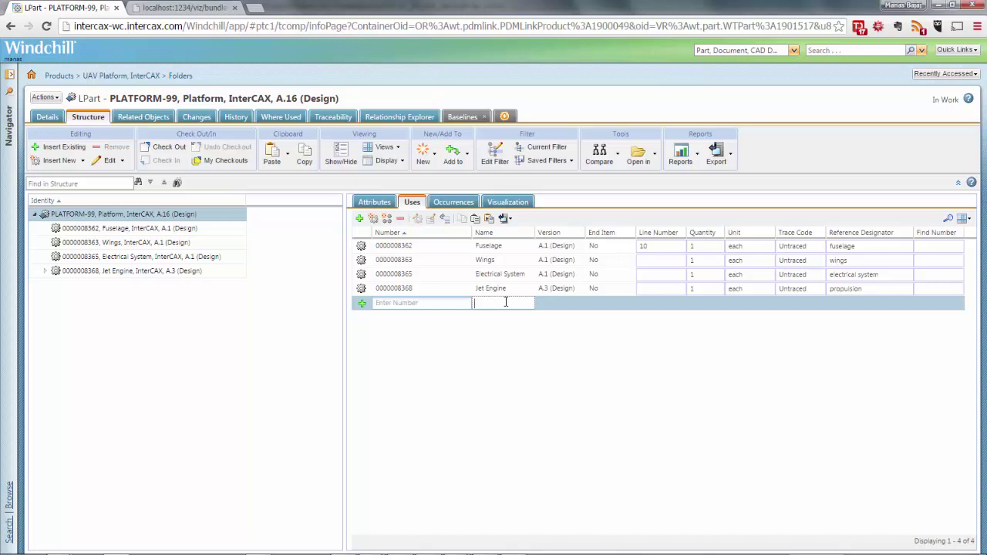
{"action": "type", "text": "Landing"}
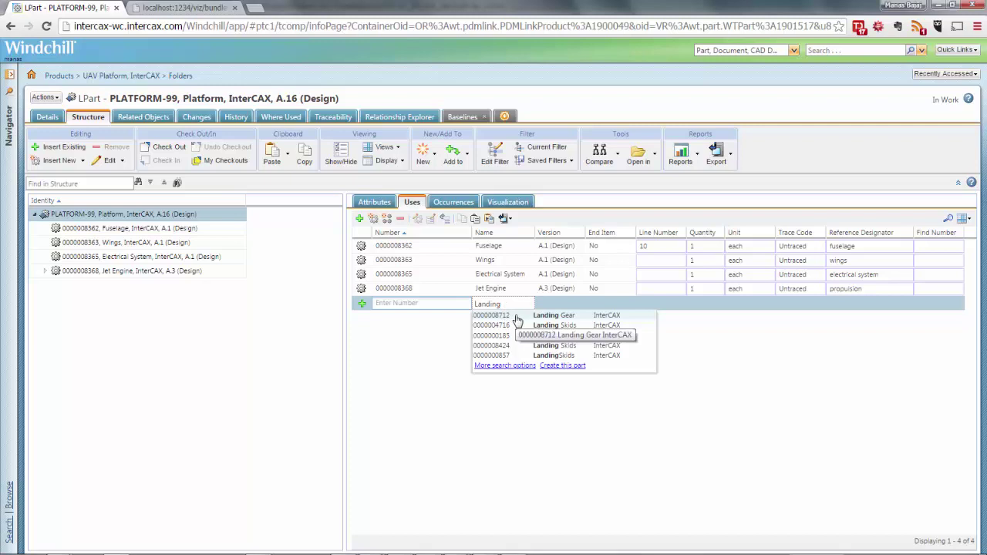
{"action": "left_click", "coordinate": [516, 319]}
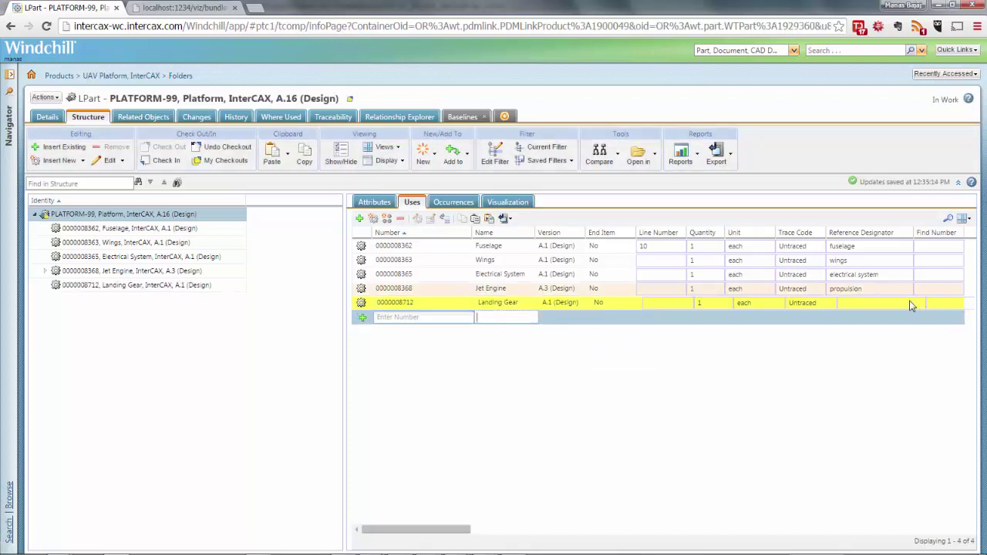
{"action": "left_click", "coordinate": [910, 303]}
{"action": "type", "text": "landi"}
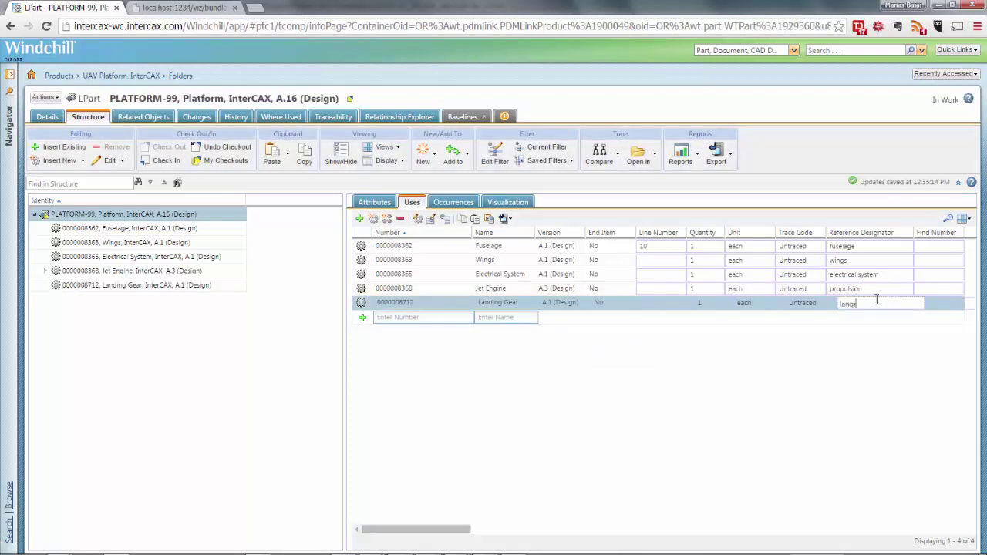
{"action": "type", "text": "g gear"}
{"action": "key", "text": "ctrl+a"}
{"action": "type", "text": "landing gear"}
{"action": "key", "text": "Return"}
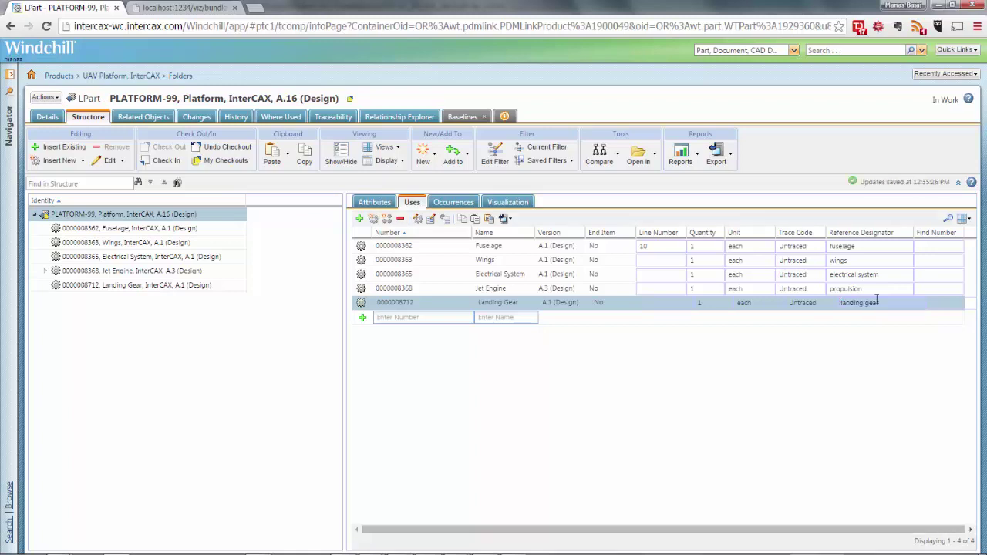
Check in PLATFORM-99 with the comment "Added Landing Gear to the Platform".
{"action": "right_click", "coordinate": [147, 220]}
{"action": "left_click", "coordinate": [242, 369]}
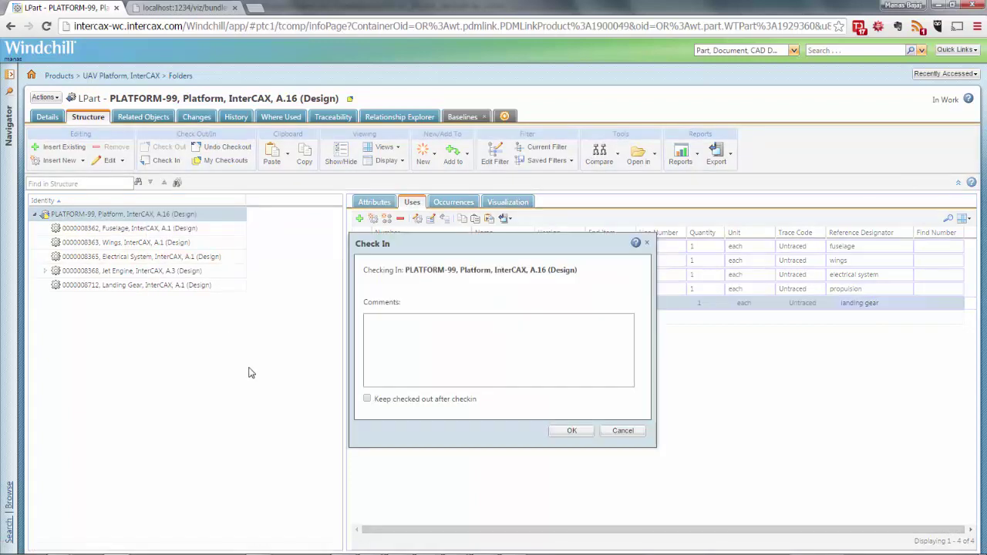
{"action": "left_click", "coordinate": [509, 327]}
{"action": "type", "text": "Added Langu"}
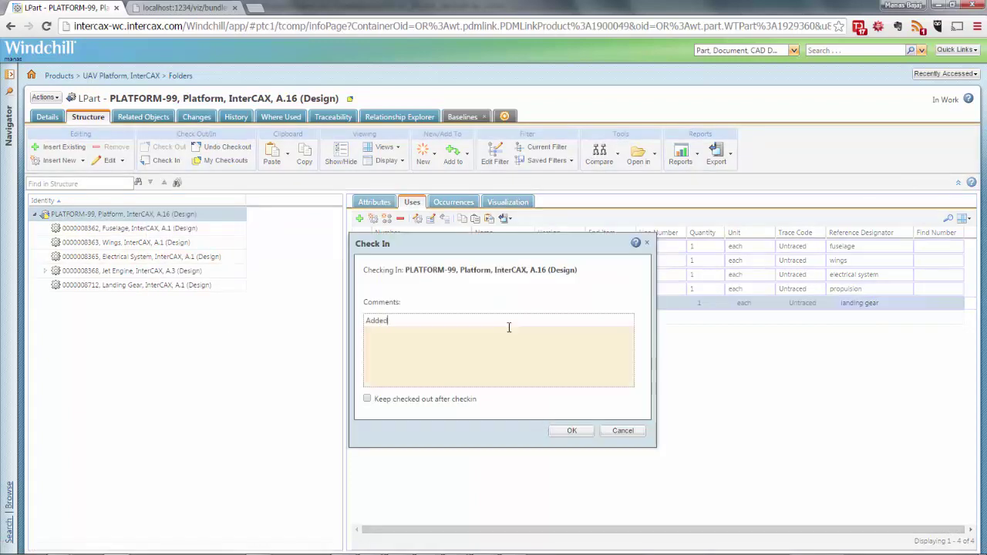
{"action": "key", "text": "BackSpace"}
{"action": "key", "text": "BackSpace"}
{"action": "type", "text": "ding Gear"}
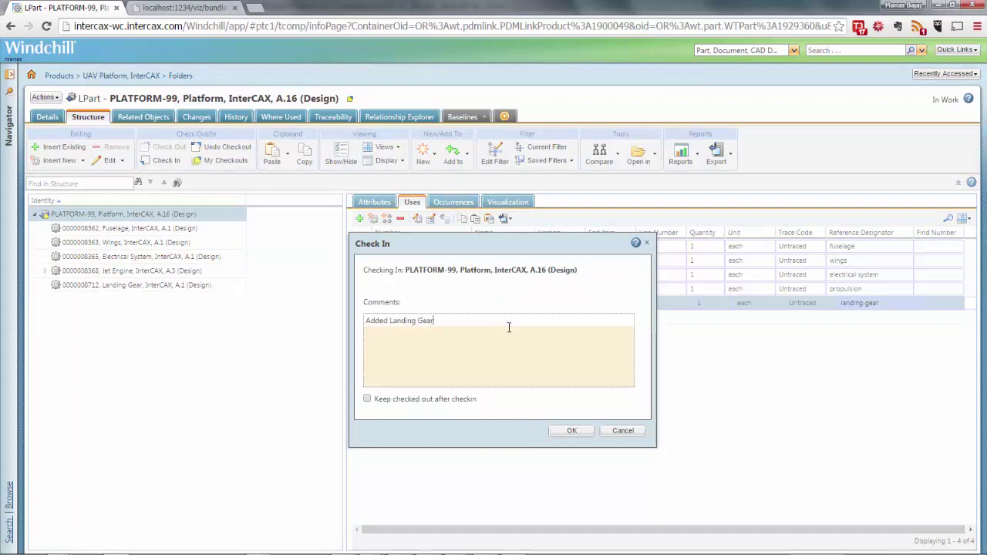
{"action": "type", "text": " to the Platform"}
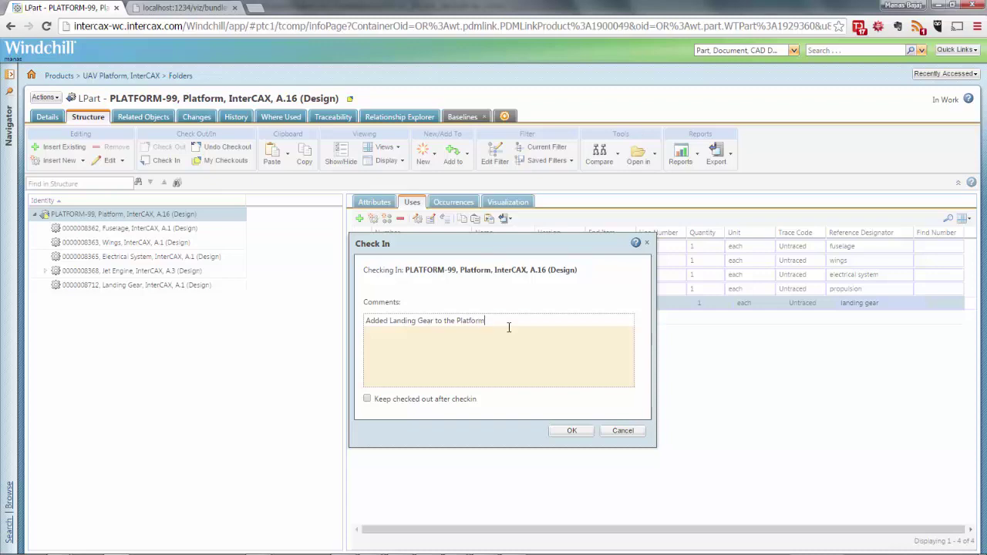
{"action": "left_click", "coordinate": [570, 430]}
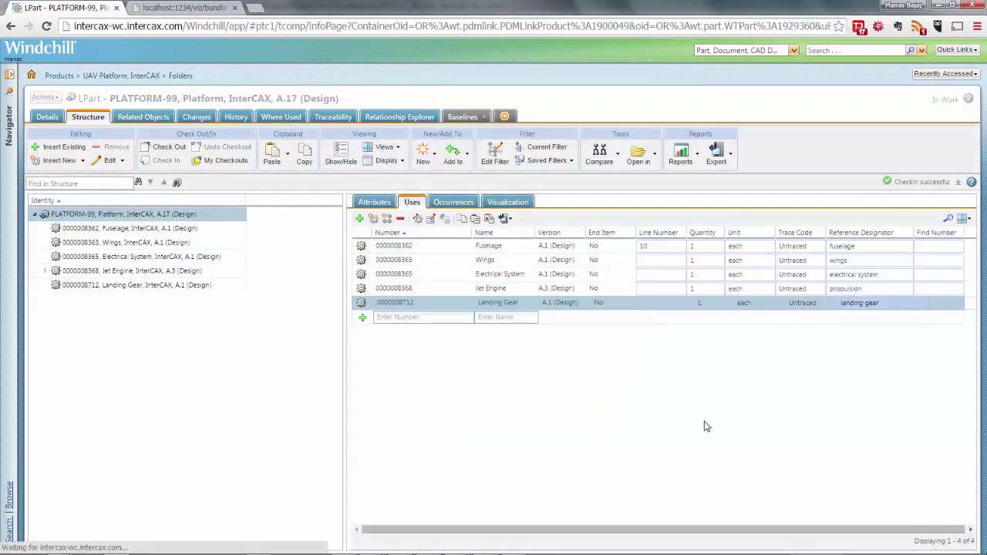
Switch to the SLIM Dashboard and collapse the Platform block and Structure package in the connection browser.
{"action": "mouse_move", "coordinate": [509, 549]}
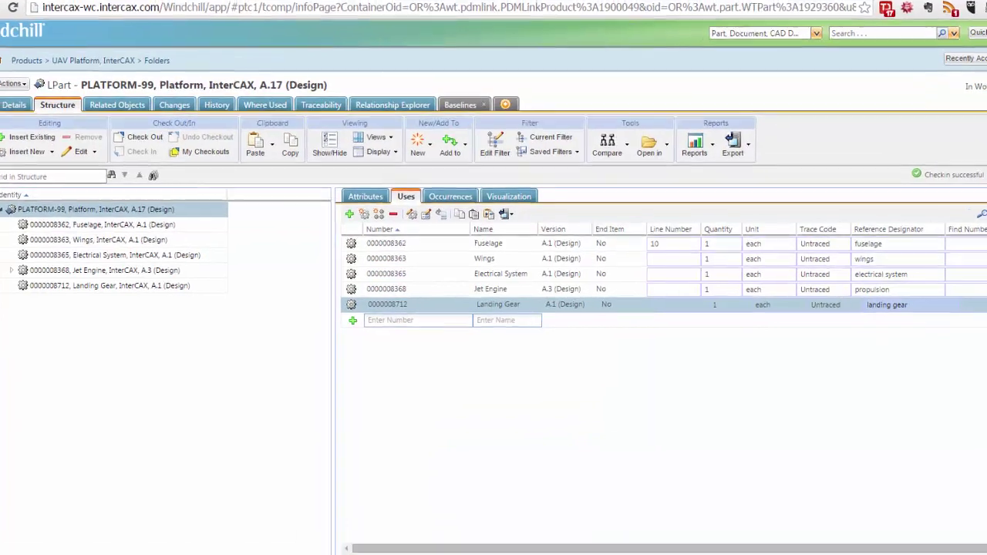
{"action": "mouse_move", "coordinate": [454, 547]}
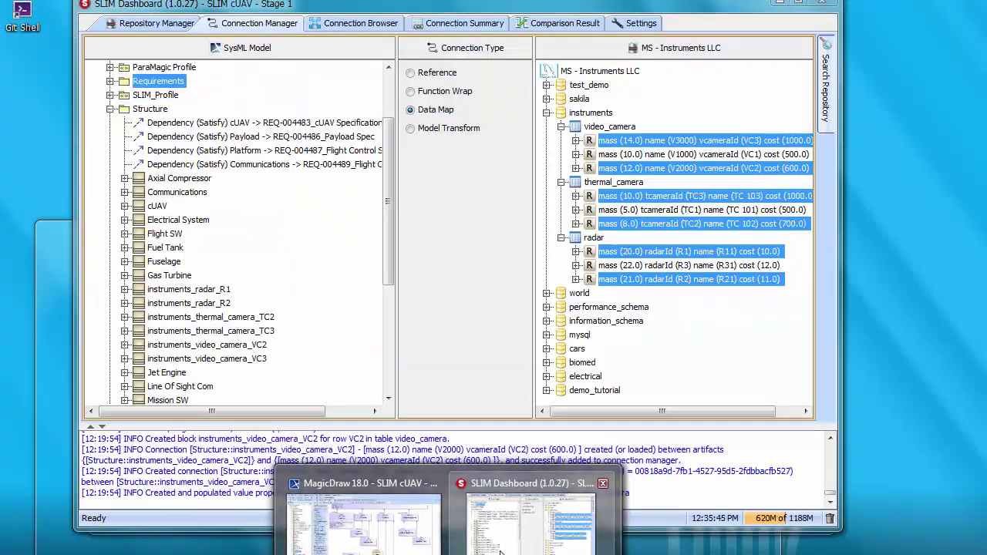
{"action": "left_click", "coordinate": [499, 552]}
{"action": "left_click", "coordinate": [337, 23]}
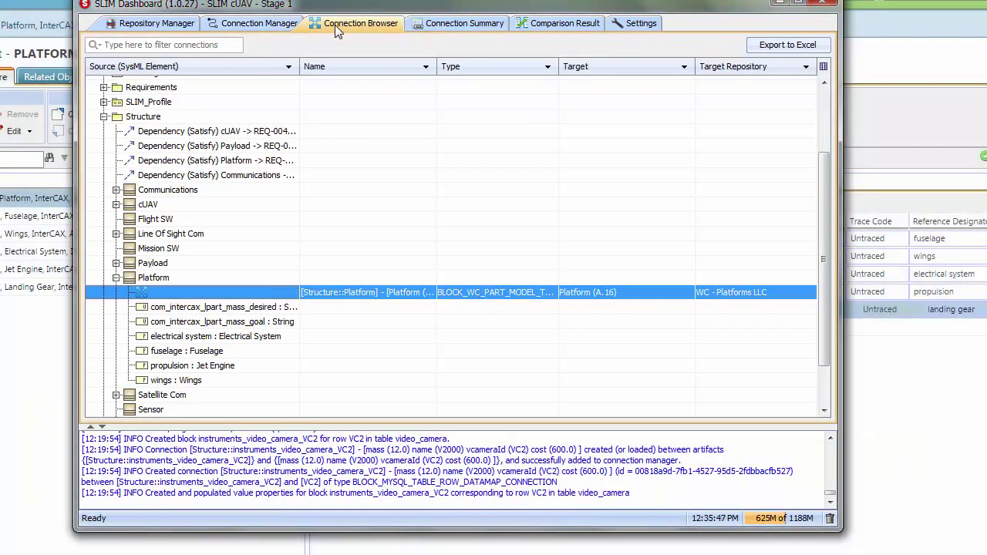
{"action": "left_click", "coordinate": [116, 277]}
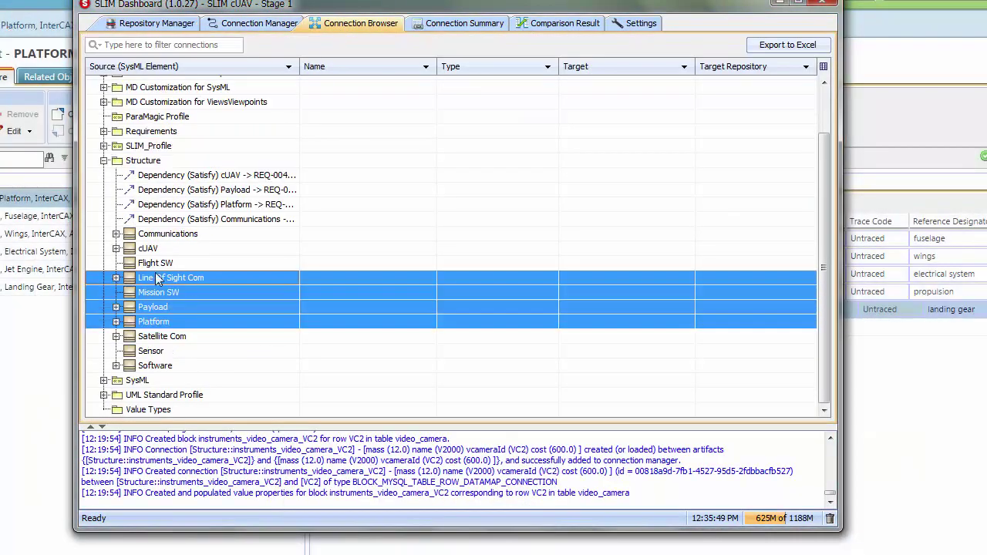
{"action": "left_click", "coordinate": [146, 216]}
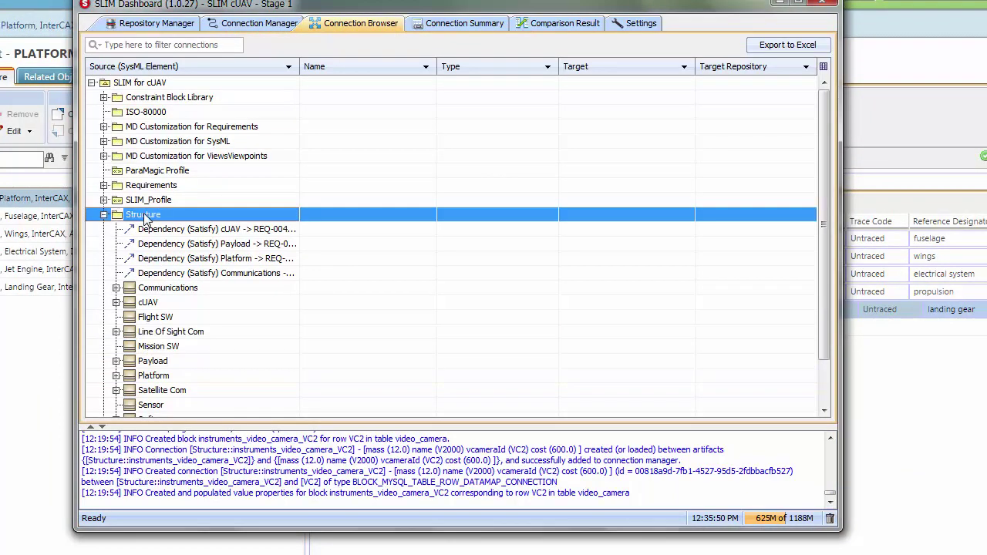
{"action": "left_click", "coordinate": [104, 215]}
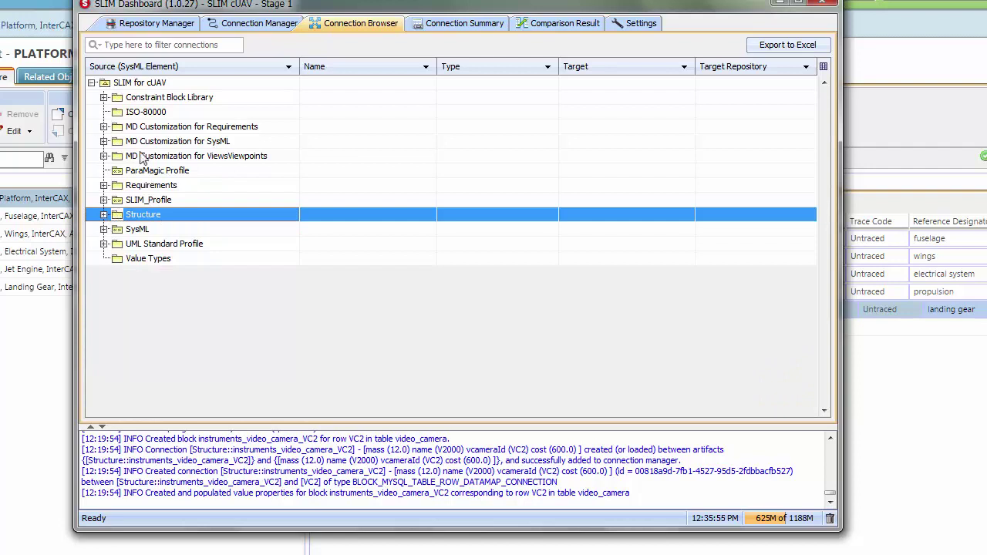
{"action": "left_click", "coordinate": [153, 85]}
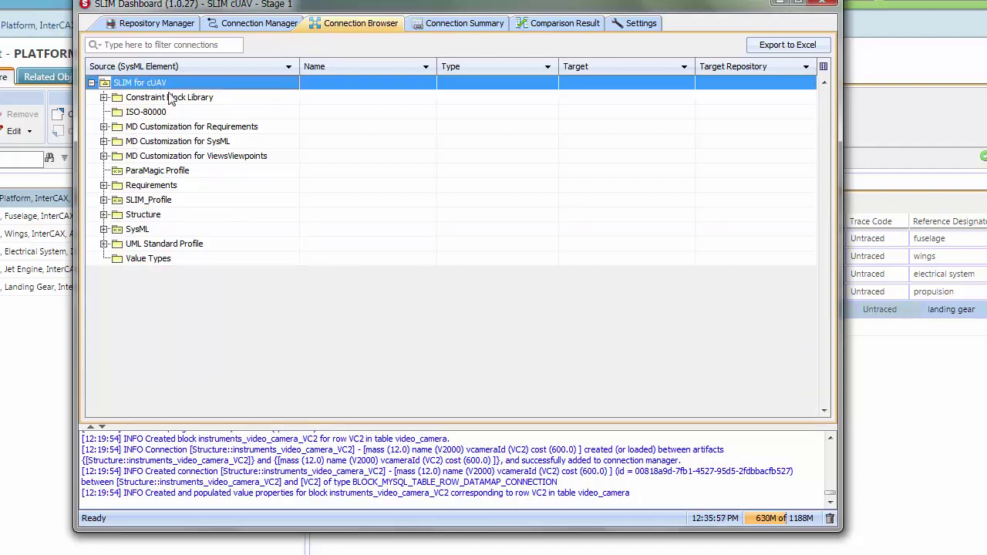
{"action": "right_click", "coordinate": [168, 82]}
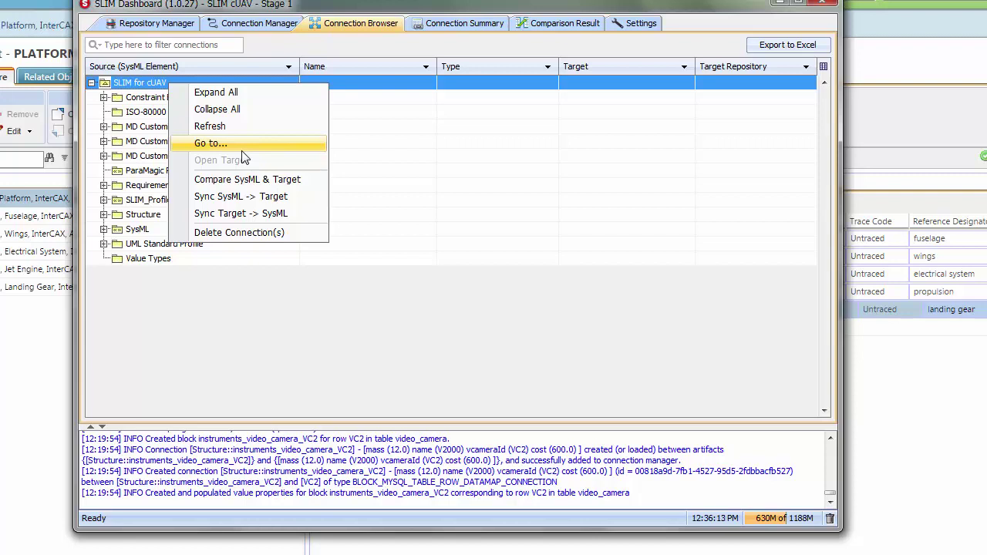
{"action": "left_click", "coordinate": [135, 218]}
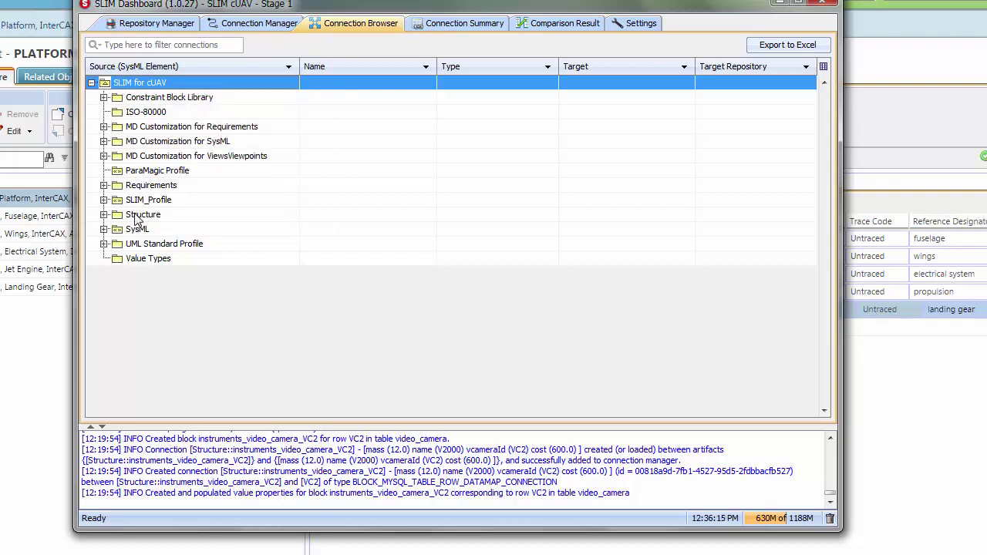
Compare the SysML elements of the Structure package with their connected targets and confirm the comparison.
{"action": "left_click", "coordinate": [135, 217]}
{"action": "right_click", "coordinate": [135, 214]}
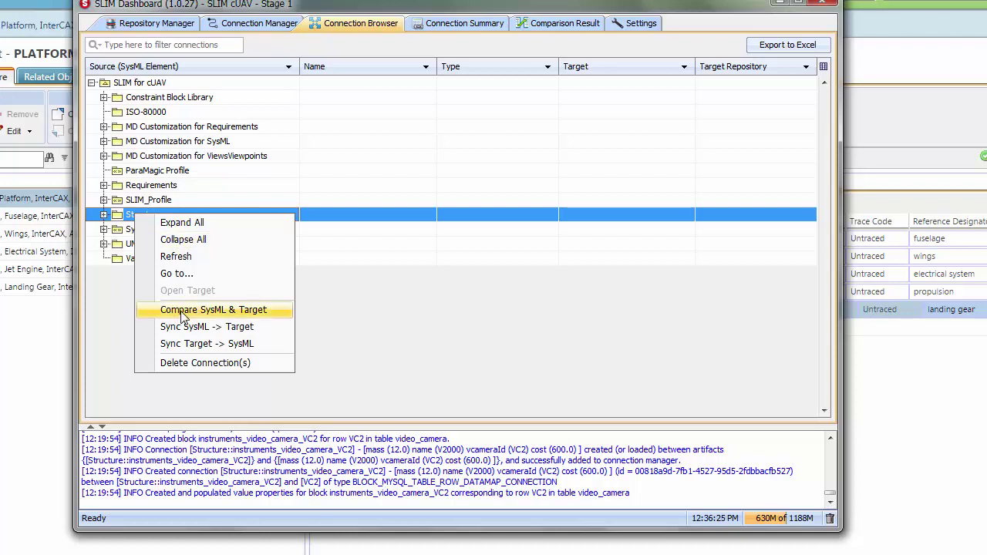
{"action": "left_click", "coordinate": [266, 311]}
{"action": "left_click", "coordinate": [416, 296]}
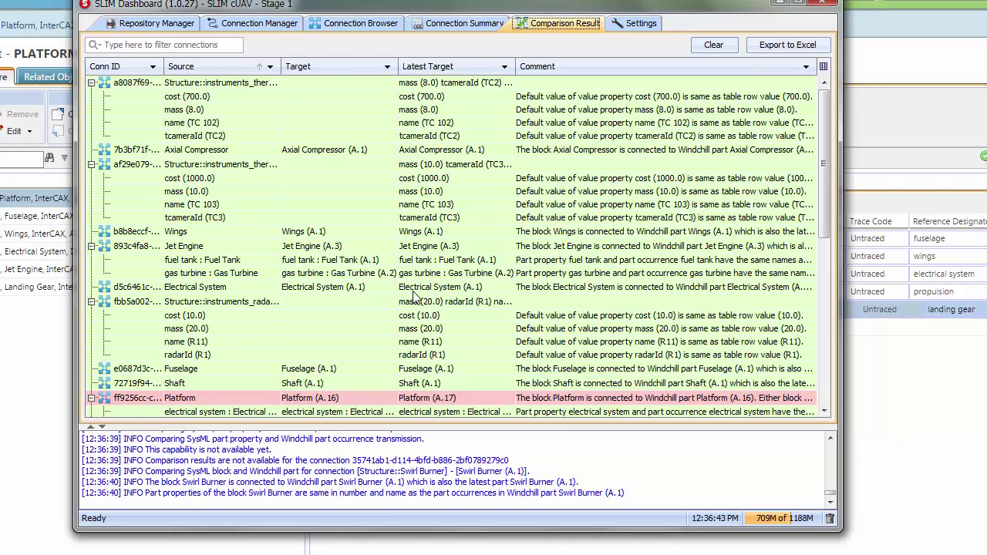
Examine the comparison results, checking the Platform connection's versions and the differences between its part properties and the Windchill part occurrences.
{"action": "scroll", "coordinate": [419, 265], "scroll_direction": "down", "scroll_amount": 1}
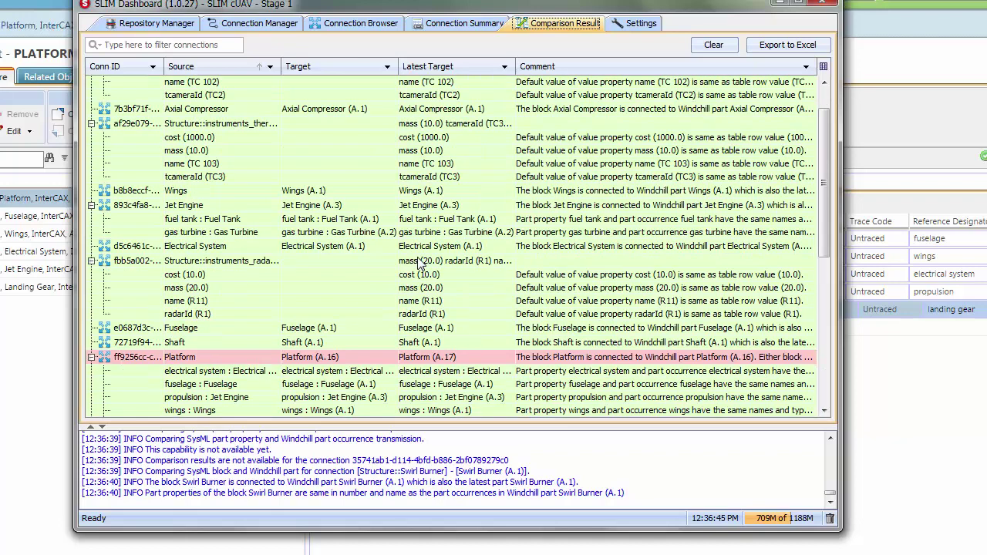
{"action": "scroll", "coordinate": [419, 265], "scroll_direction": "down", "scroll_amount": 8}
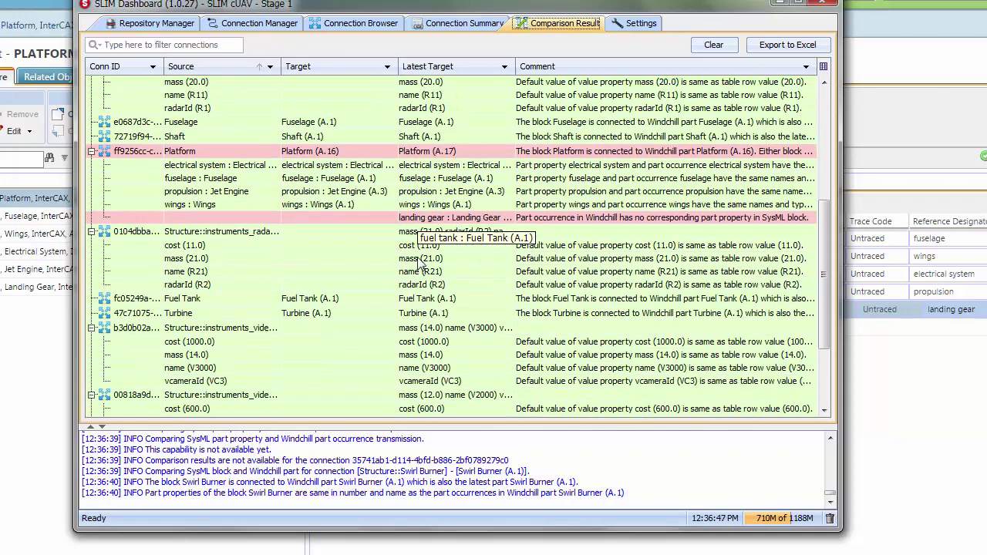
{"action": "scroll", "coordinate": [419, 265], "scroll_direction": "up", "scroll_amount": 7}
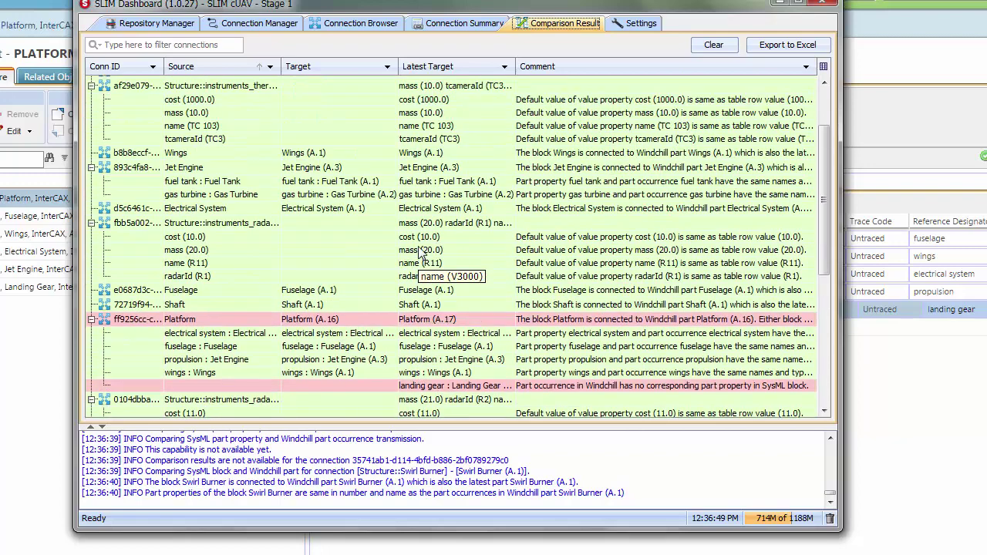
{"action": "left_click", "coordinate": [234, 321]}
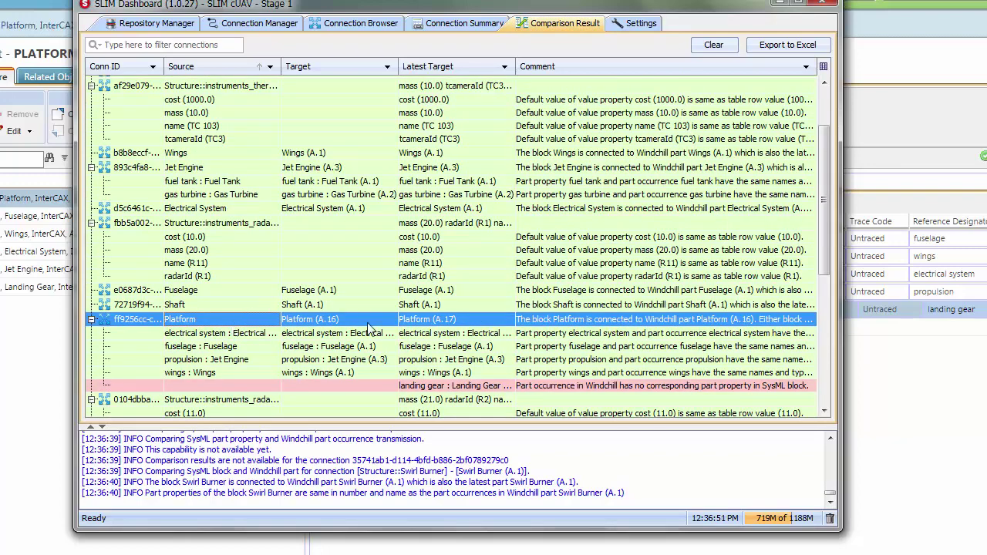
{"action": "left_click_drag", "start_coordinate": [403, 4], "coordinate": [518, 101]}
{"action": "left_click_drag", "start_coordinate": [362, 101], "coordinate": [276, 36]}
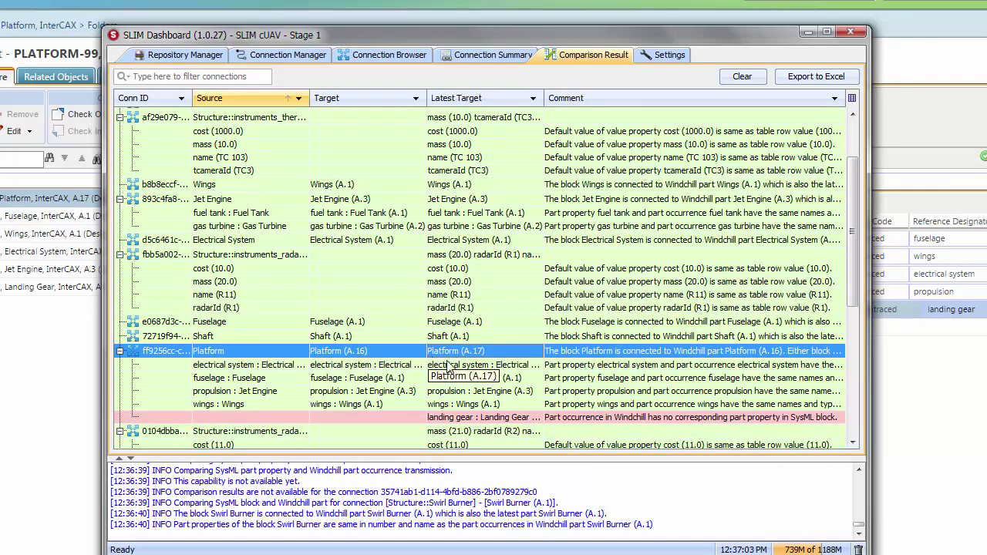
{"action": "scroll", "coordinate": [461, 356], "scroll_direction": "down", "scroll_amount": 1}
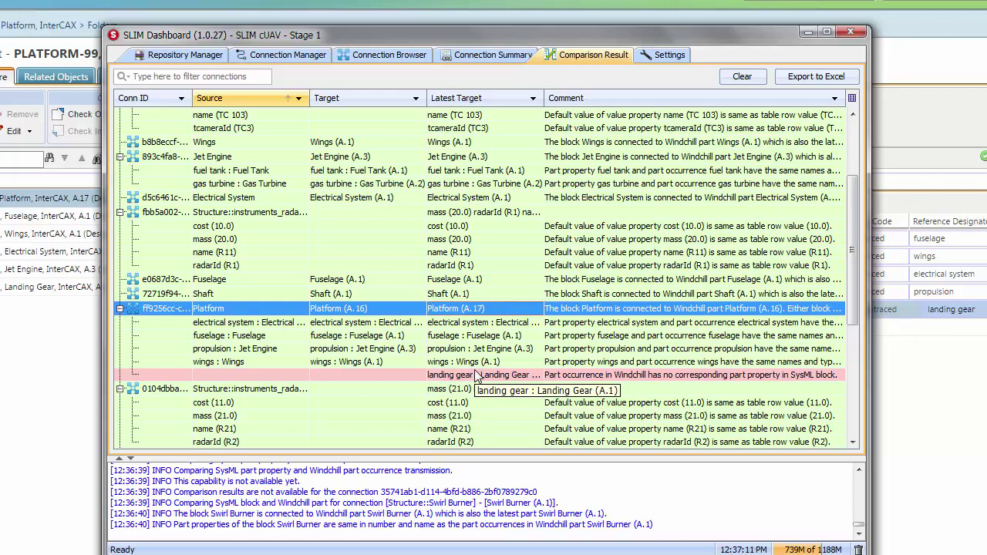
Return to the connection browser, dismiss the Windows color scheme message and synchronize the Platform block from its target to SysML.
{"action": "left_click", "coordinate": [372, 55]}
{"action": "left_click", "coordinate": [131, 247]}
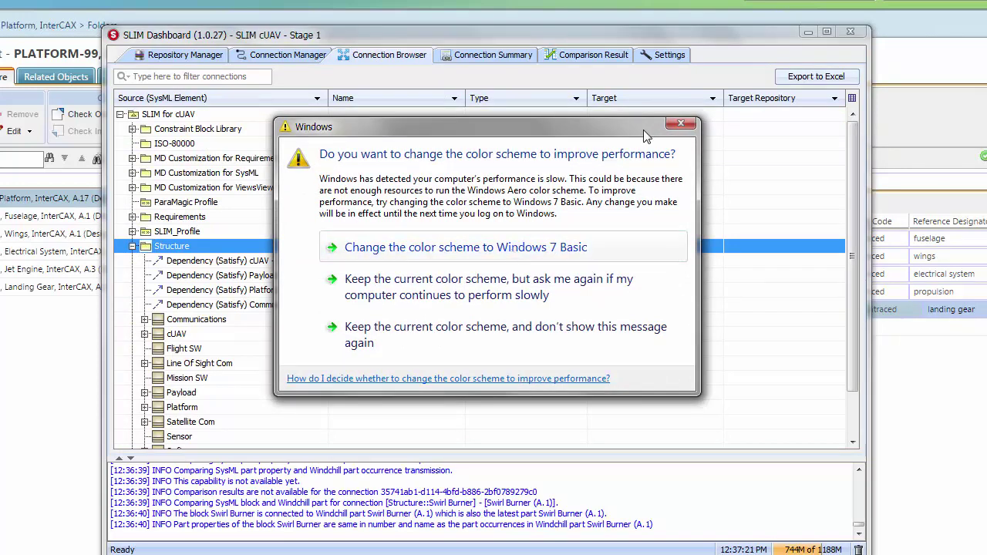
{"action": "left_click", "coordinate": [679, 124]}
{"action": "scroll", "coordinate": [320, 372], "scroll_direction": "down", "scroll_amount": 2}
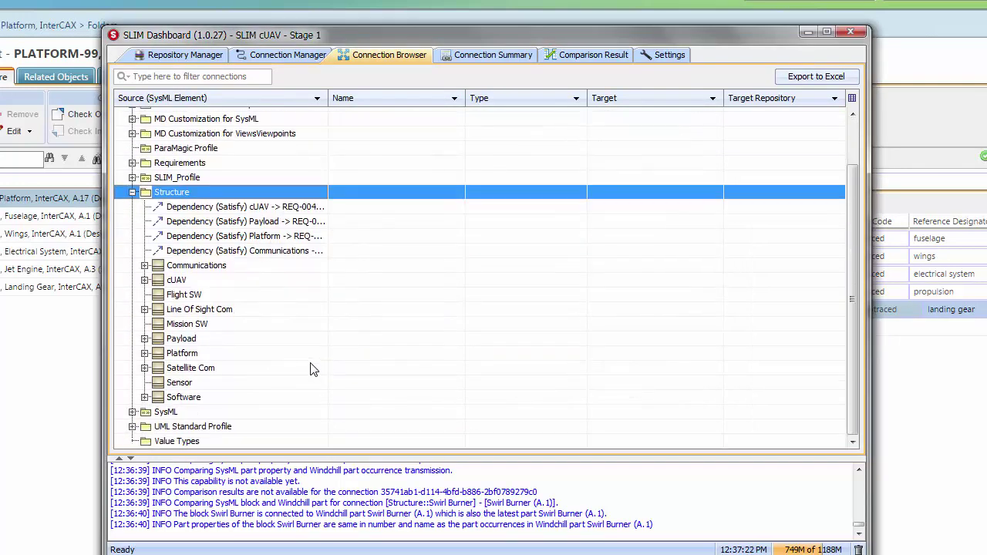
{"action": "left_click", "coordinate": [193, 352]}
{"action": "right_click", "coordinate": [193, 353]}
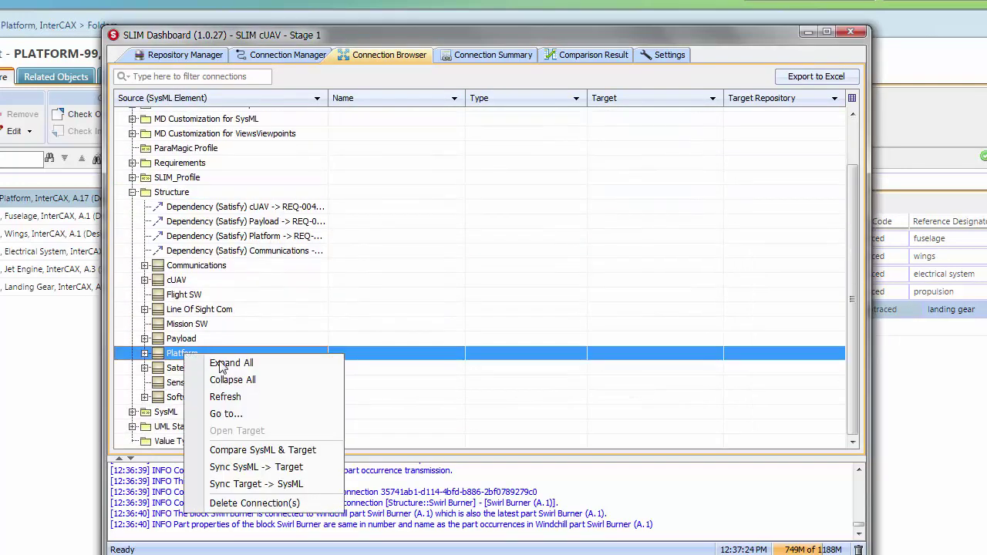
{"action": "left_click", "coordinate": [261, 484]}
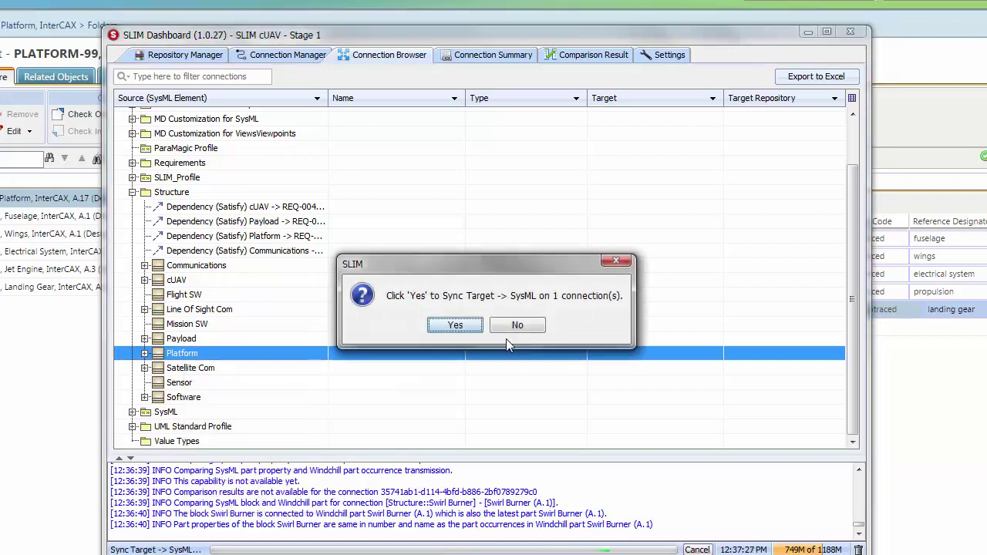
{"action": "left_click", "coordinate": [462, 327]}
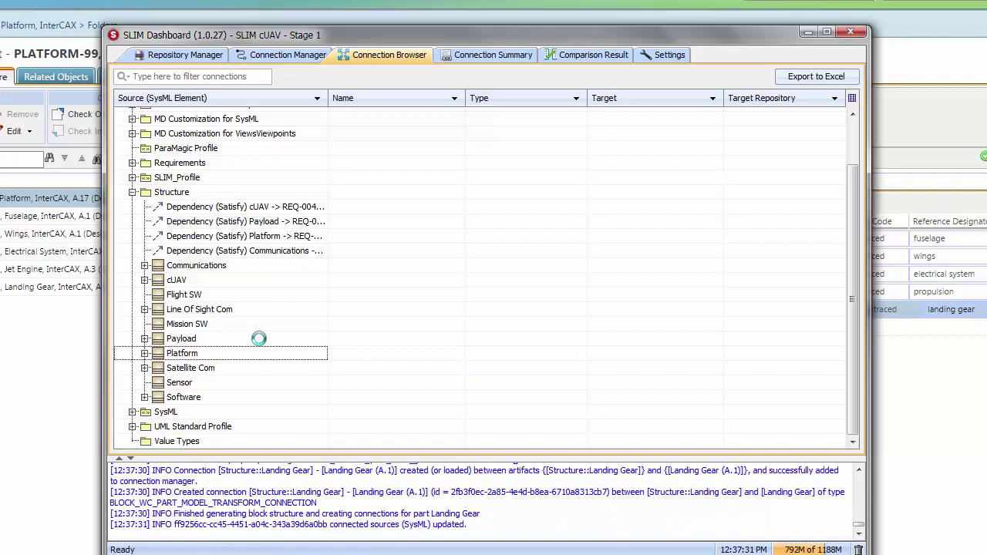
Expand and refresh the Platform block in the connection browser and select its Windchill connection.
{"action": "left_click", "coordinate": [145, 354]}
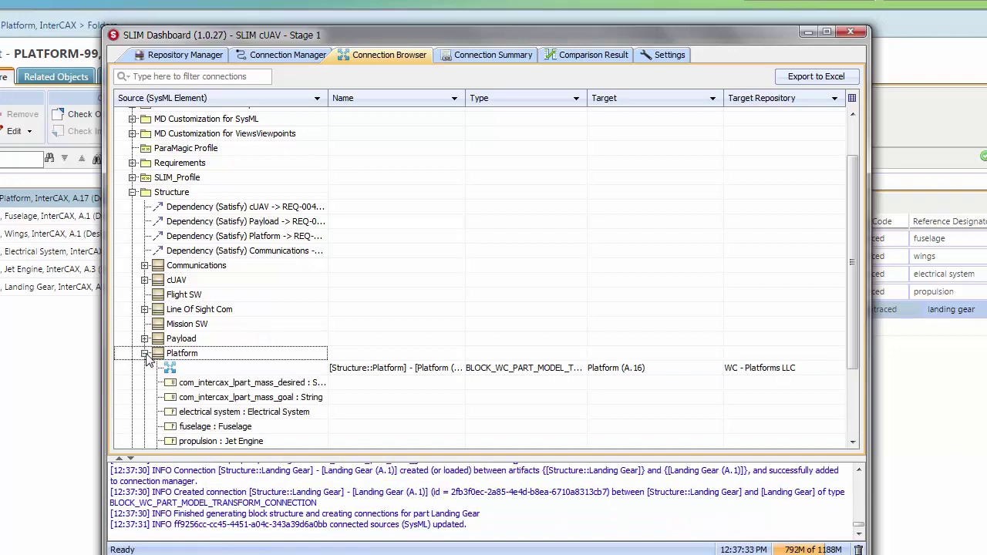
{"action": "right_click", "coordinate": [183, 356]}
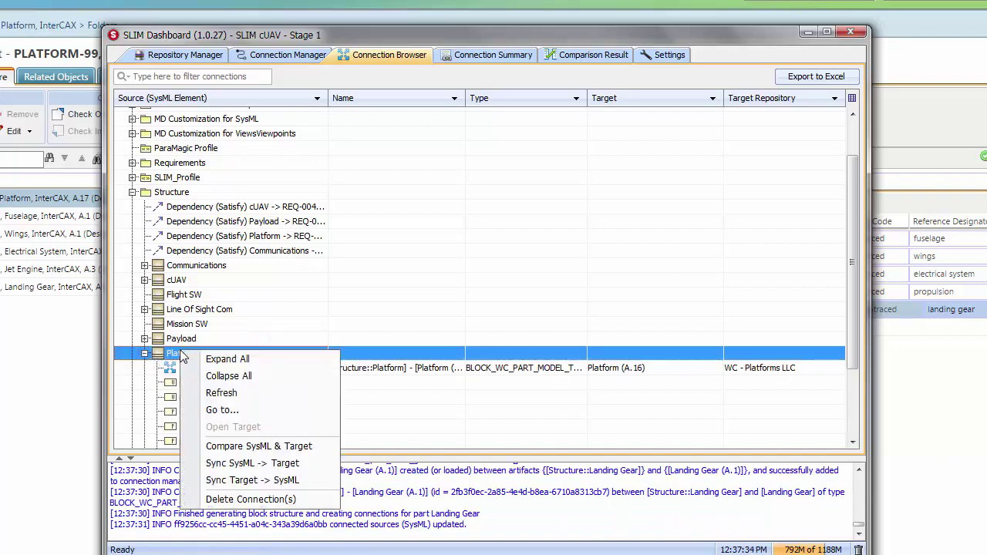
{"action": "left_click", "coordinate": [223, 393]}
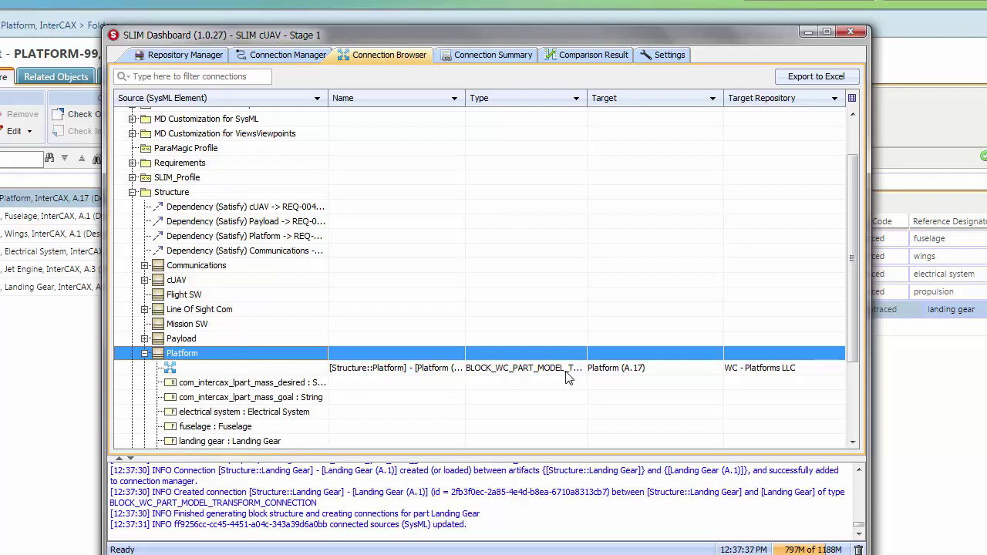
{"action": "left_click", "coordinate": [615, 370]}
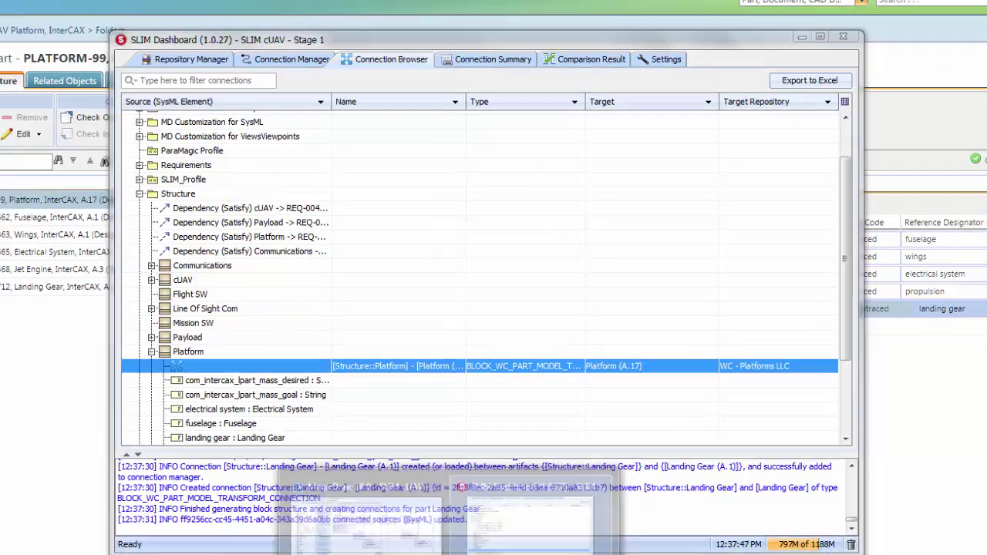
Switch to MagicDraw and locate the Landing Gear block in the Structure package and the landing gear part property on the Platform block.
{"action": "key", "text": "alt+Tab"}
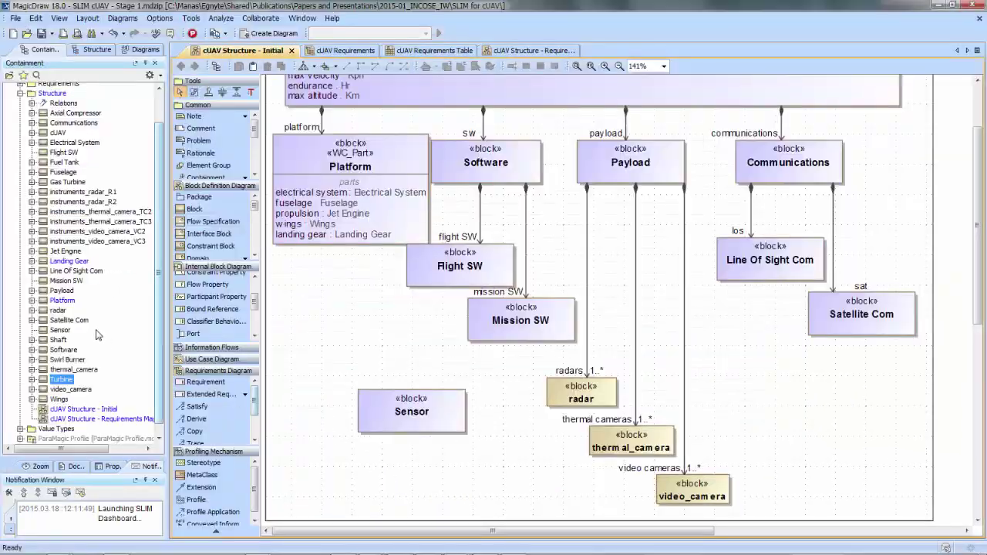
{"action": "left_click", "coordinate": [71, 262]}
{"action": "left_click", "coordinate": [321, 236]}
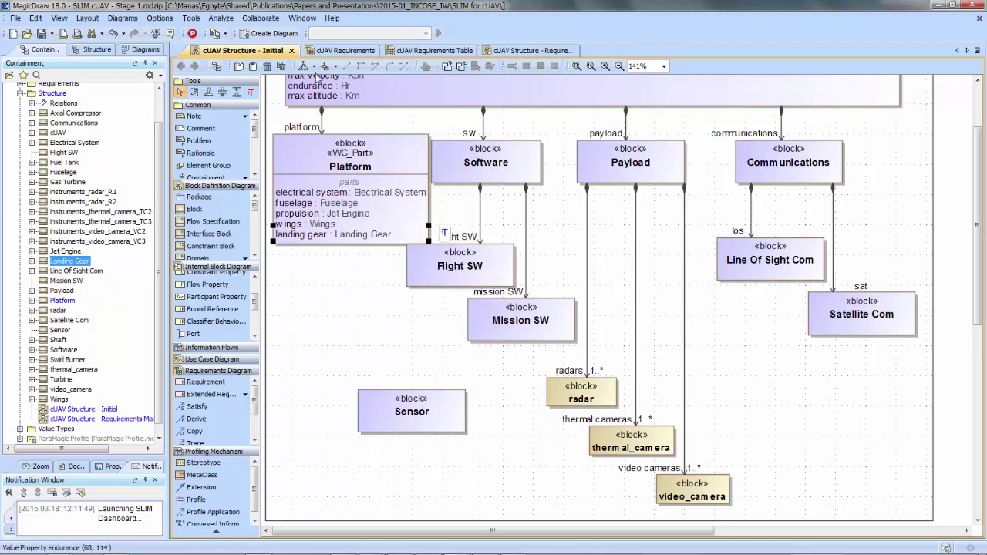
Switch to the SLIM cUAV - Stage 2 project, expand the Structure package and its cUAV block, and view the cUAV parametric diagram.
{"action": "left_click", "coordinate": [218, 33]}
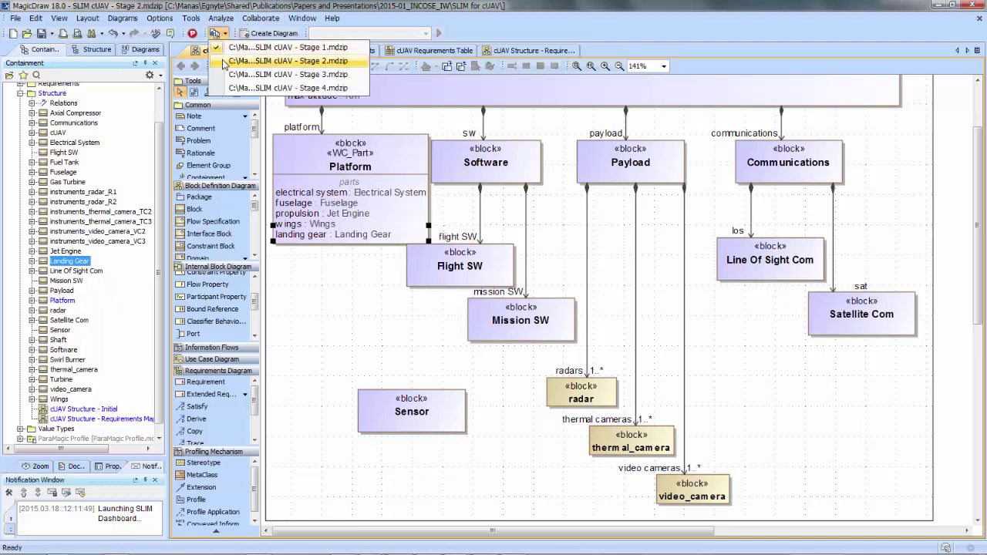
{"action": "left_click", "coordinate": [224, 61]}
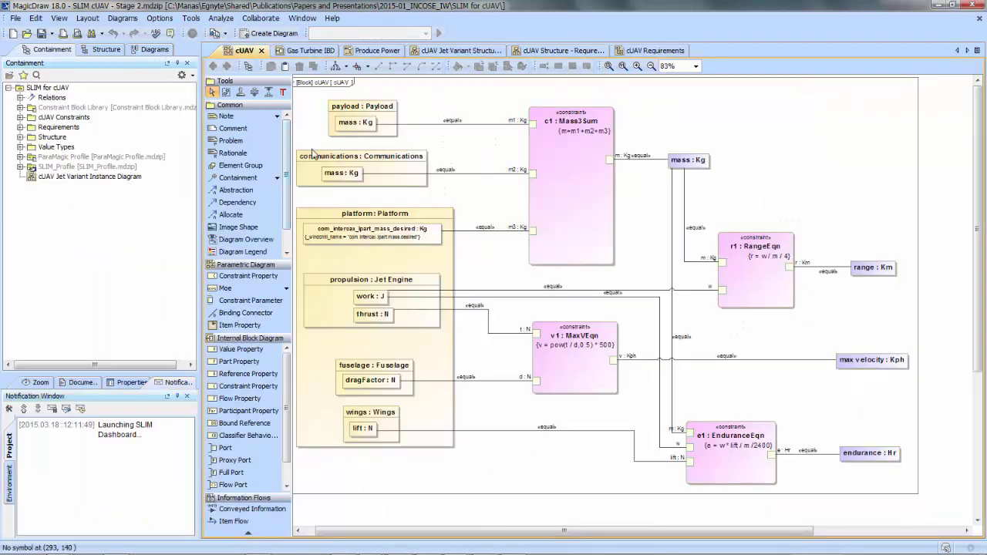
{"action": "left_click", "coordinate": [21, 137]}
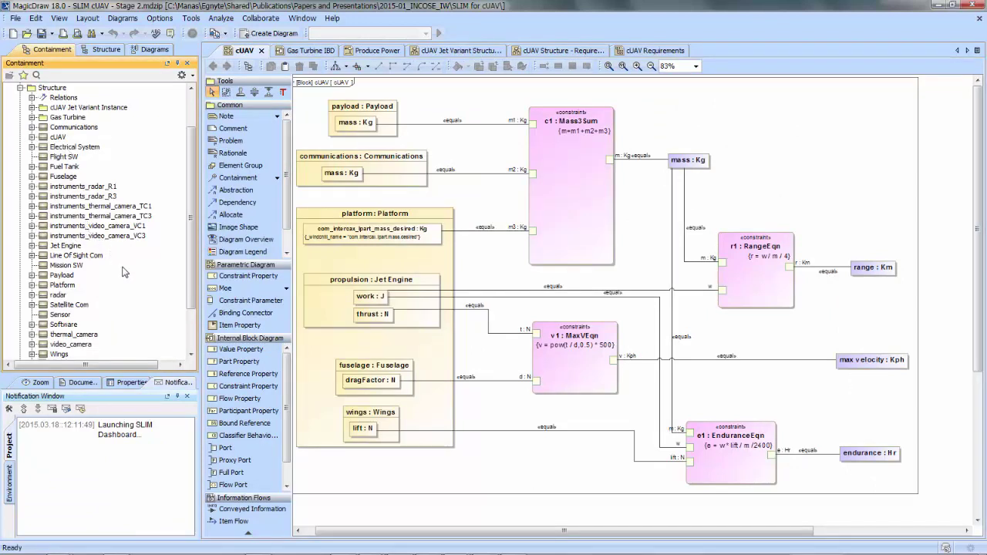
{"action": "scroll", "coordinate": [126, 271], "scroll_direction": "up", "scroll_amount": 1}
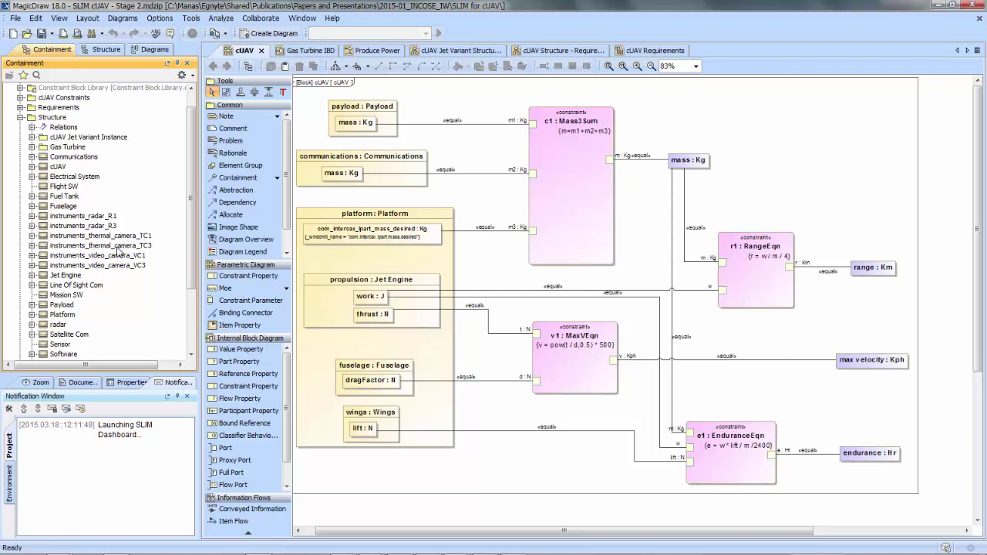
{"action": "scroll", "coordinate": [119, 251], "scroll_direction": "down", "scroll_amount": 1}
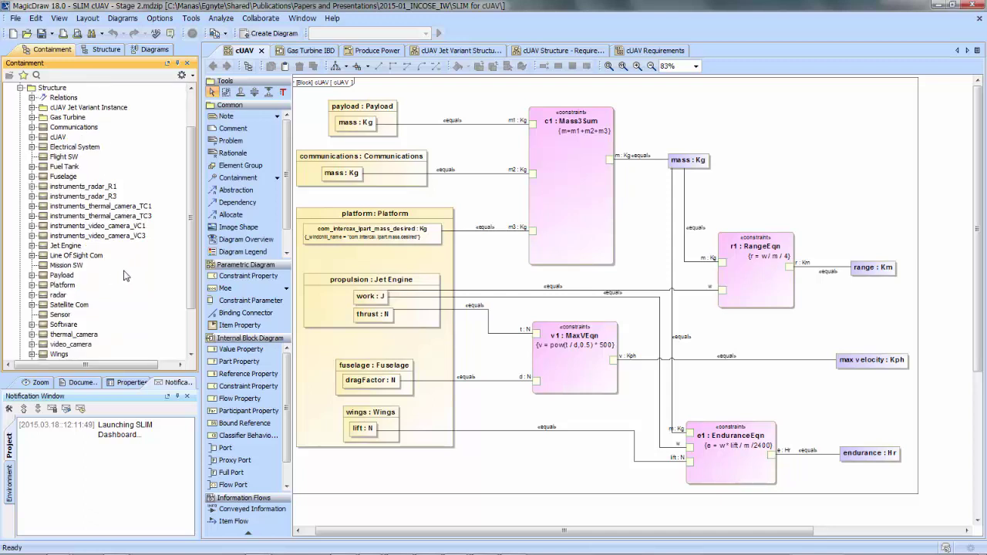
{"action": "left_click", "coordinate": [303, 530]}
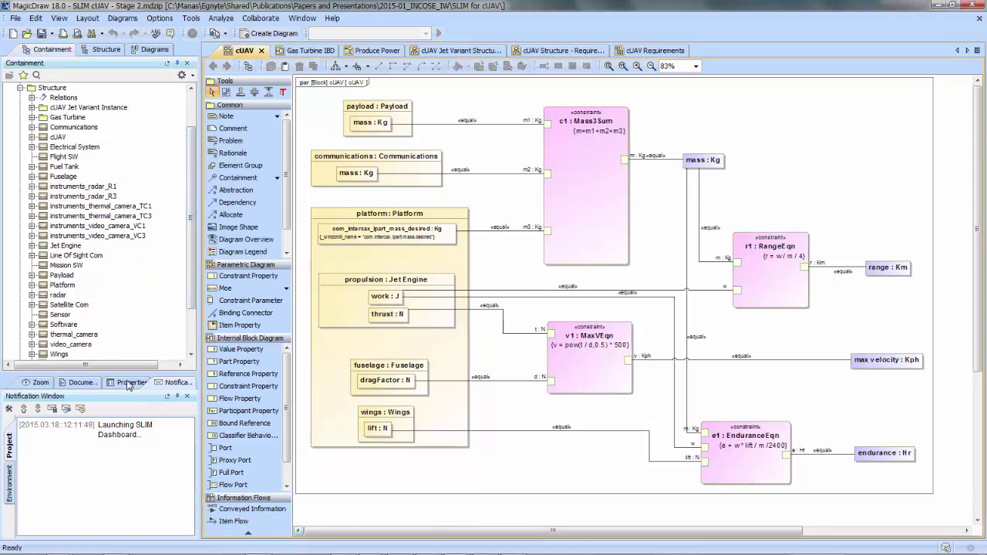
{"action": "left_click", "coordinate": [32, 137]}
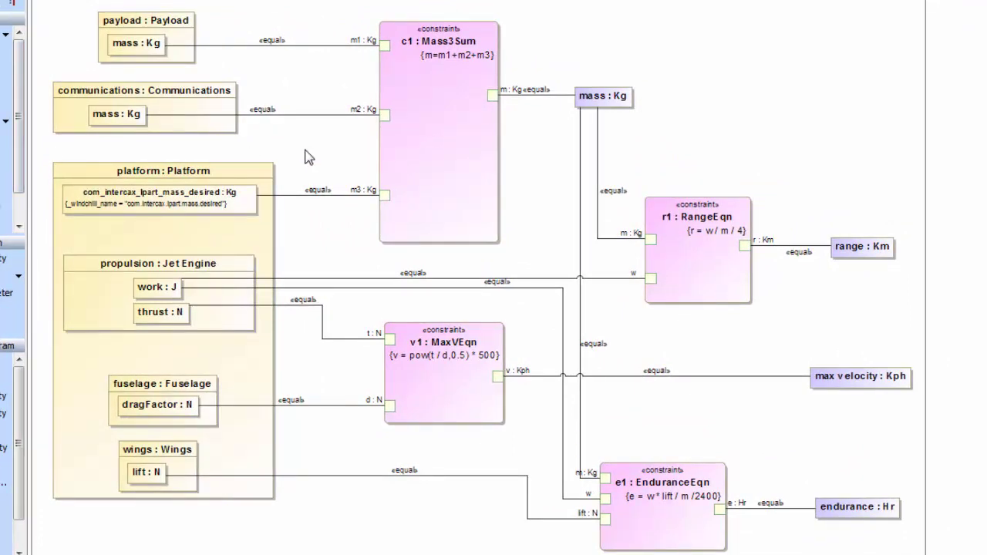
Examine the c1 : Mass3Sum constraint in the cUAV parametric diagram and the mass : Kg value property it feeds.
{"action": "scroll", "coordinate": [305, 150], "scroll_direction": "up", "scroll_amount": 1}
{"action": "left_click_drag", "start_coordinate": [351, 554], "coordinate": [282, 554]}
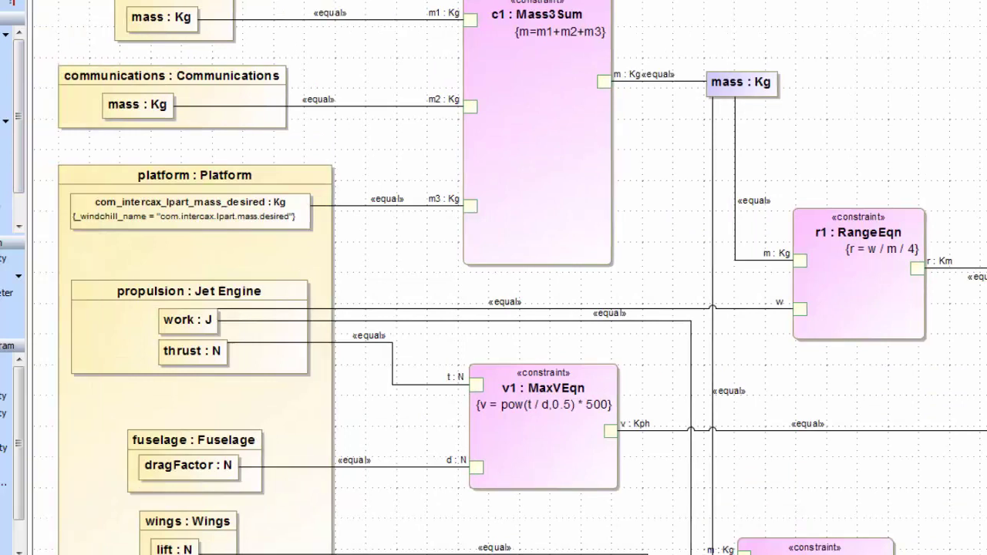
{"action": "scroll", "coordinate": [368, 469], "scroll_direction": "up", "scroll_amount": 1}
{"action": "left_click", "coordinate": [586, 177]}
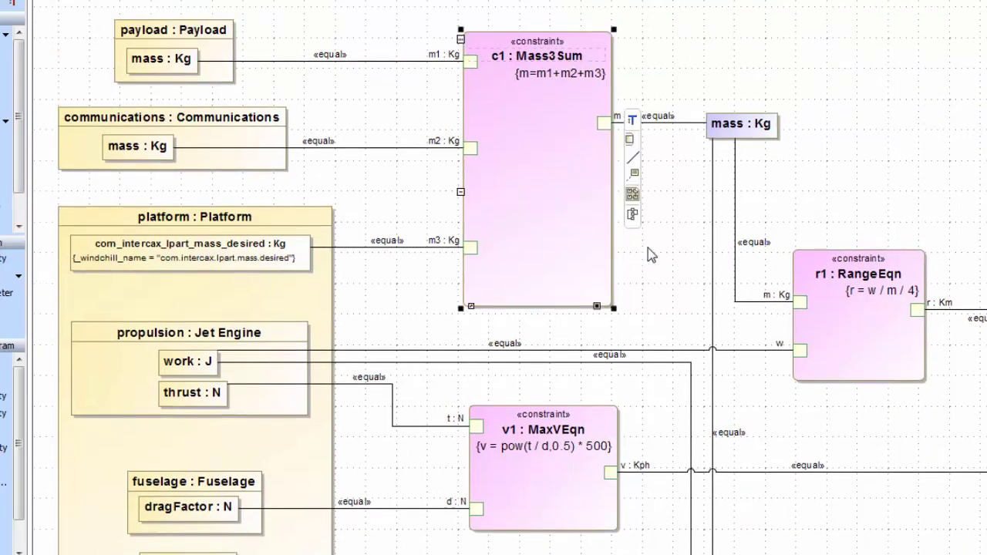
{"action": "left_click", "coordinate": [711, 59]}
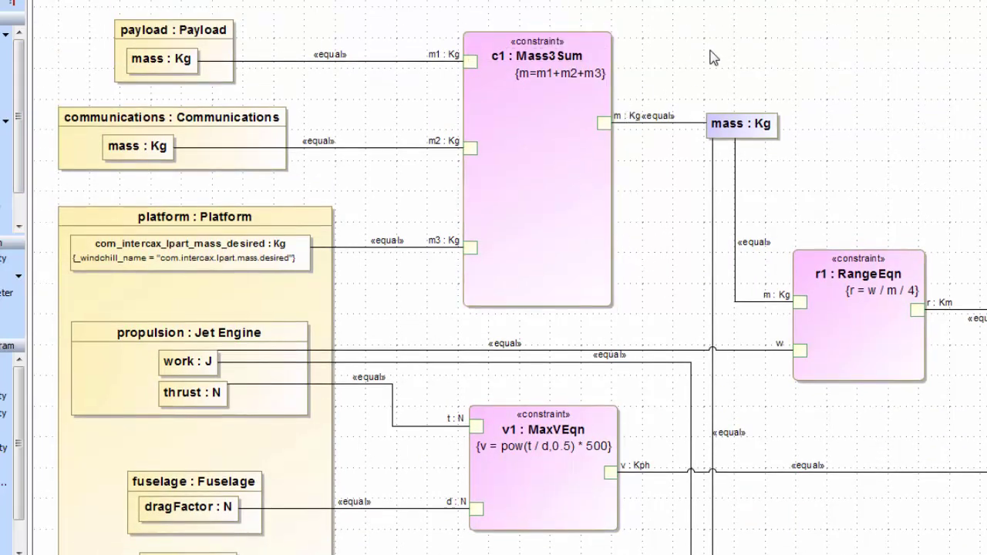
{"action": "left_click", "coordinate": [731, 125]}
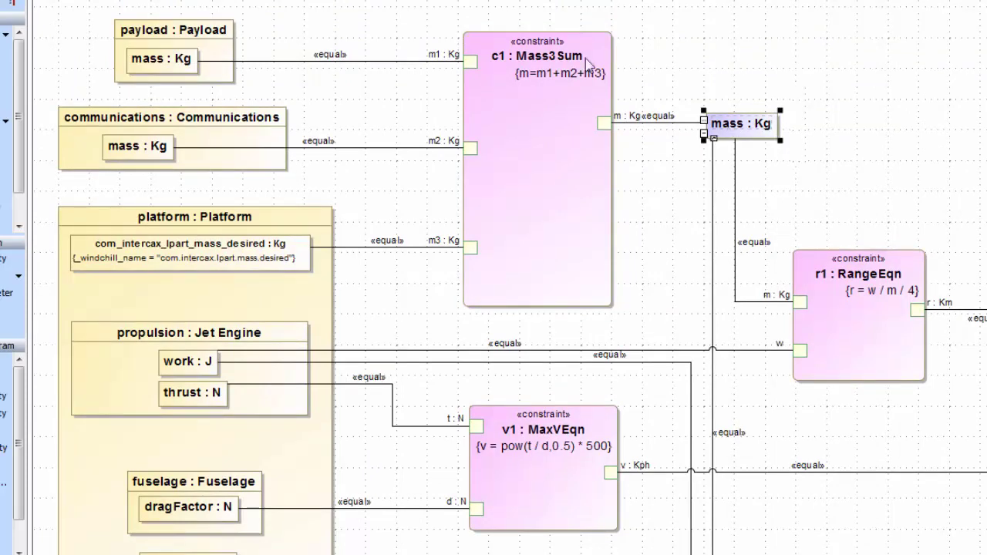
Trace the payload, communications and platform mass properties that feed the m1, m2 and m3 parameters of Mass3Sum.
{"action": "left_click", "coordinate": [191, 31]}
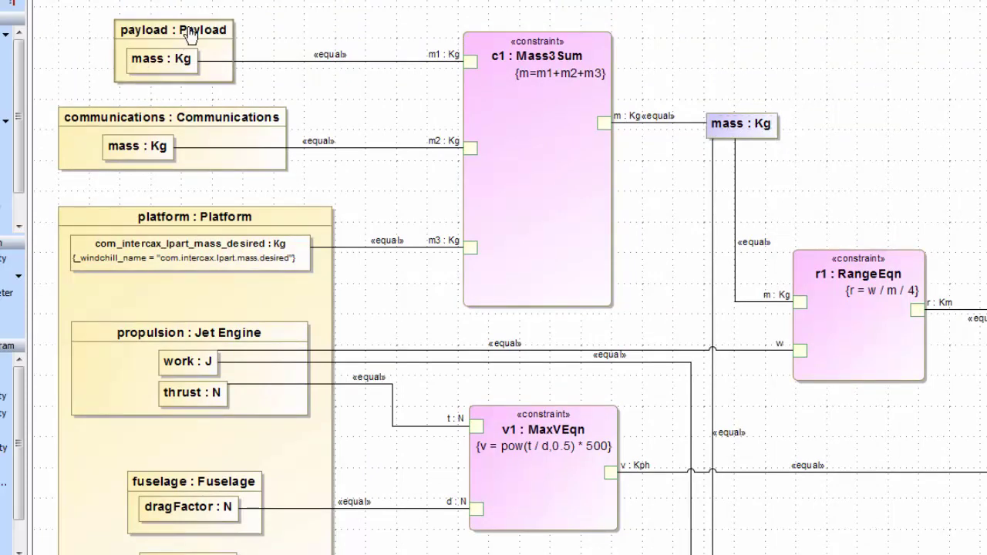
{"action": "left_click", "coordinate": [180, 122]}
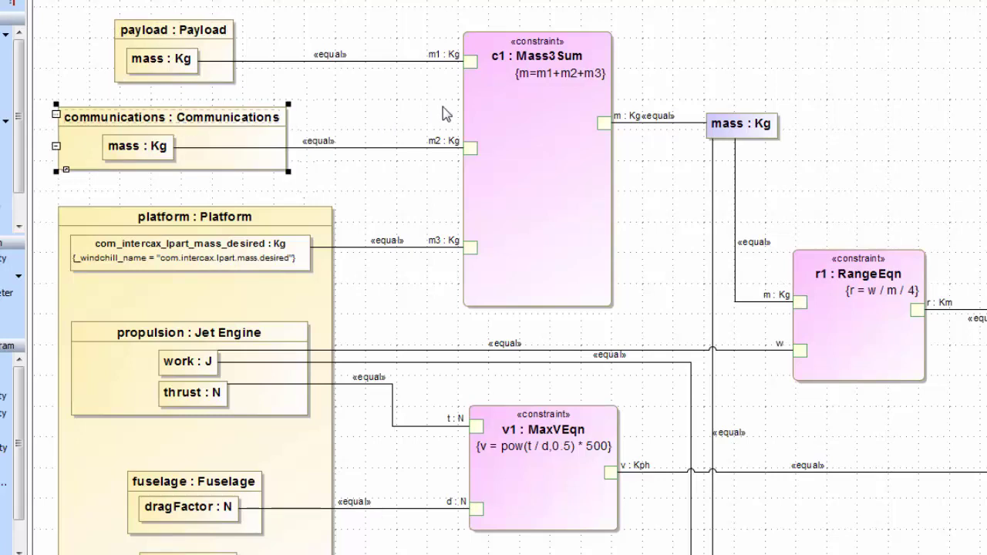
{"action": "scroll", "coordinate": [414, 177], "scroll_direction": "down", "scroll_amount": 2}
{"action": "left_click", "coordinate": [319, 170]}
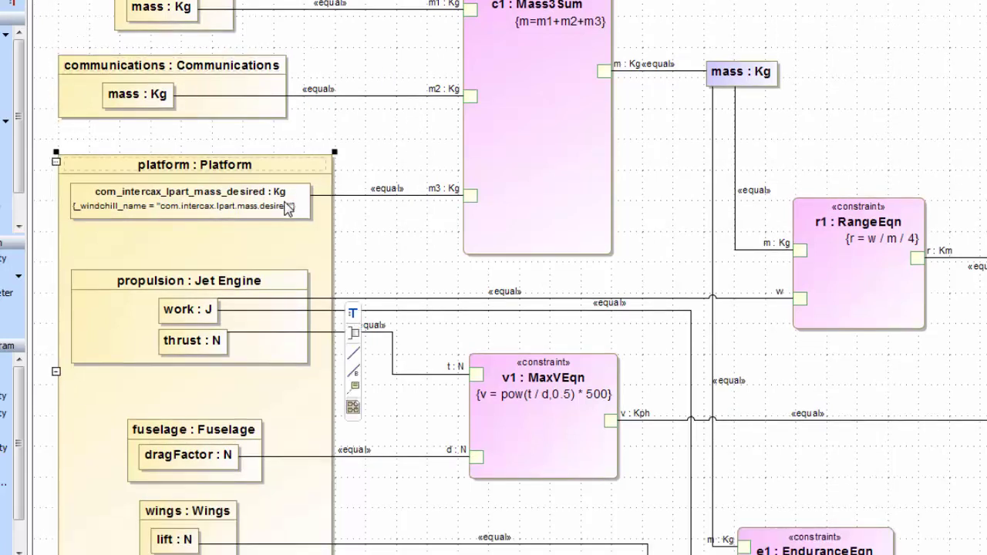
{"action": "left_click", "coordinate": [293, 207]}
{"action": "left_click", "coordinate": [396, 125]}
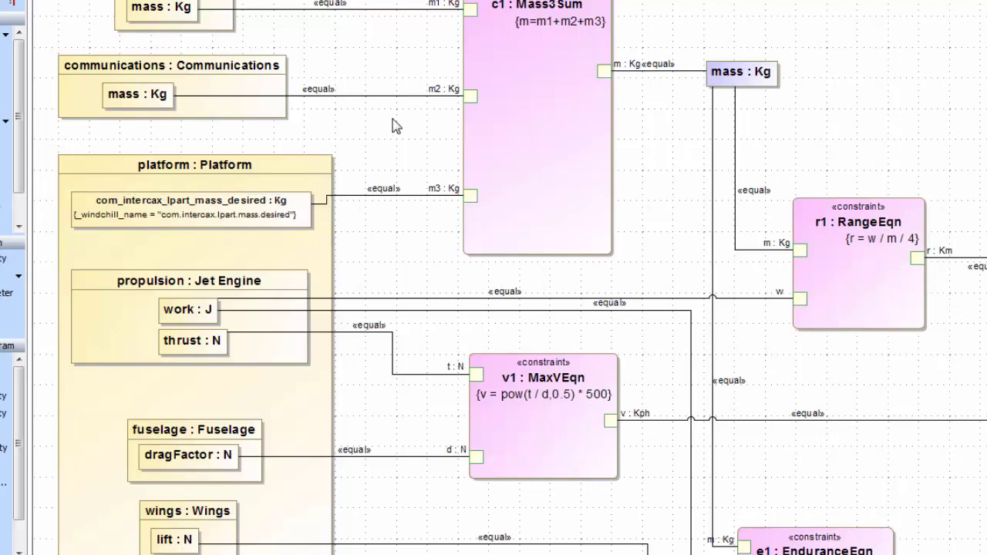
{"action": "scroll", "coordinate": [400, 143], "scroll_direction": "up", "scroll_amount": 2}
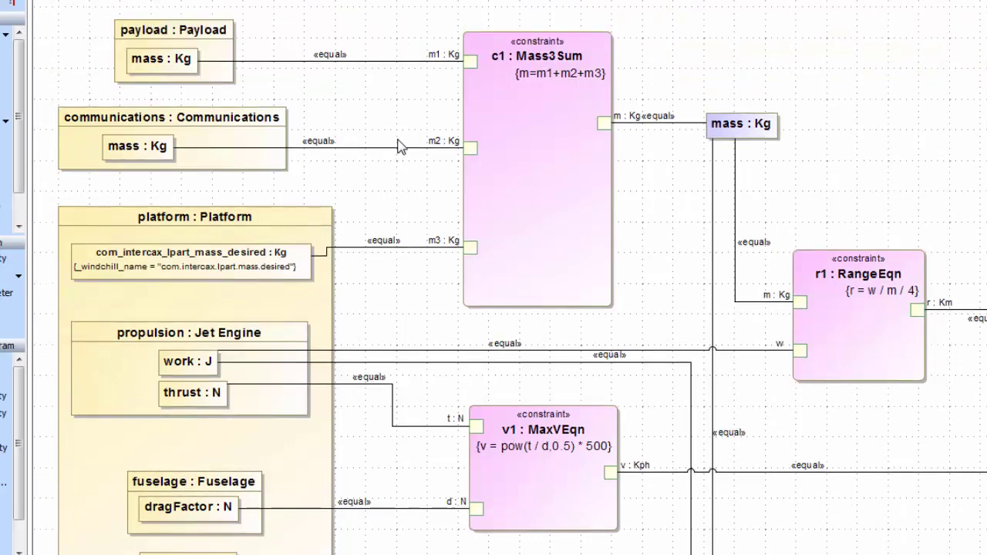
Examine the r1 : RangeEqn constraint, its range : Km output and the binding connector that supplies the total mass.
{"action": "left_click", "coordinate": [903, 279]}
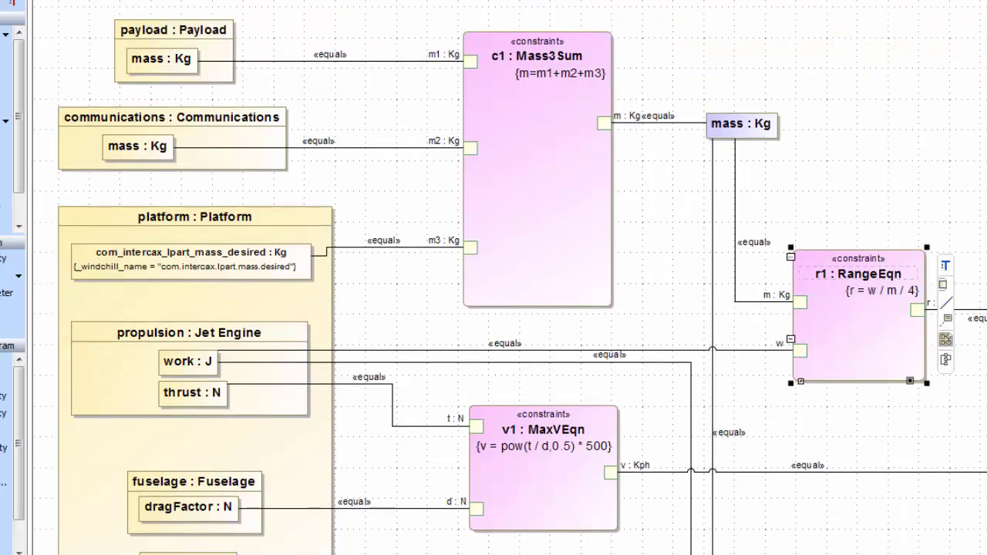
{"action": "scroll", "coordinate": [861, 360], "scroll_direction": "right", "scroll_amount": 3}
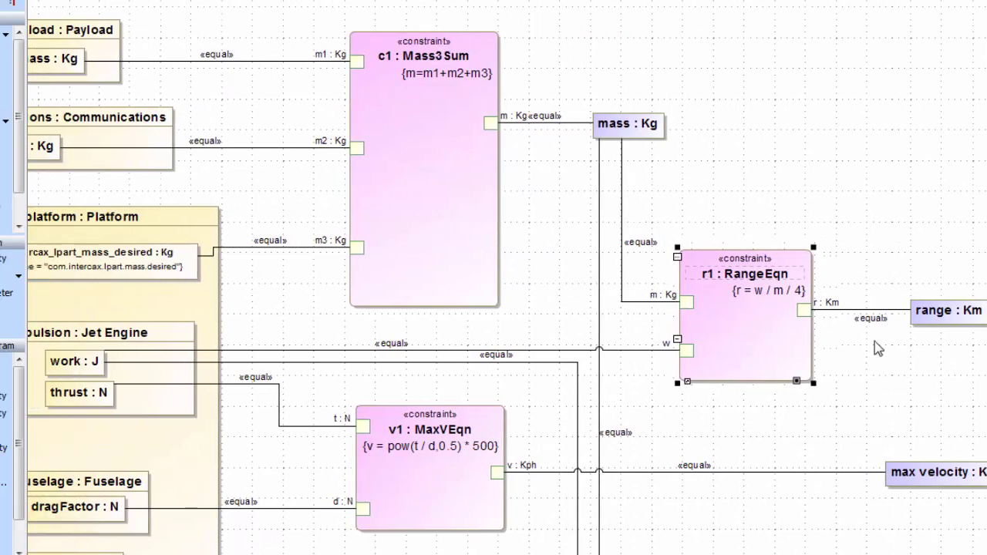
{"action": "left_click", "coordinate": [910, 322]}
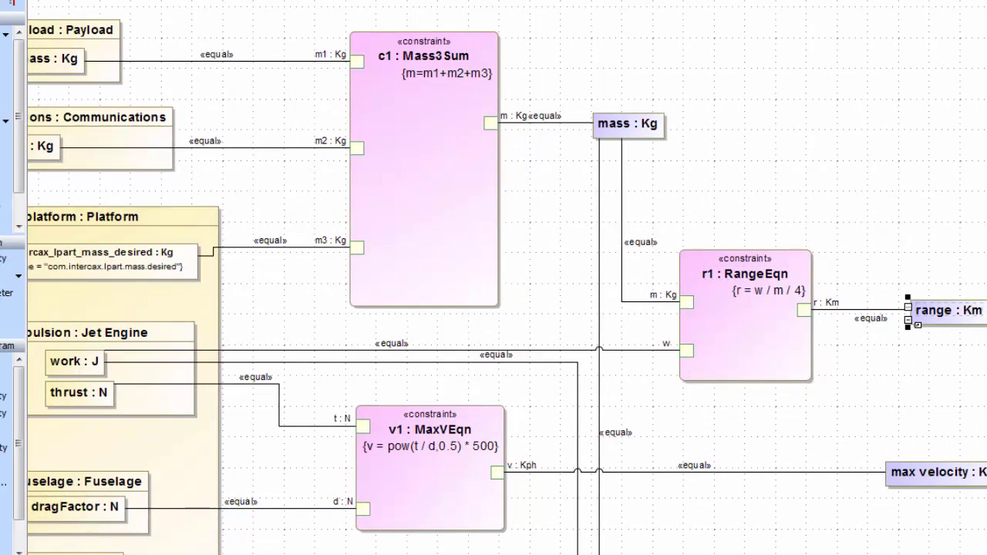
{"action": "scroll", "coordinate": [507, 287], "scroll_direction": "left", "scroll_amount": 1}
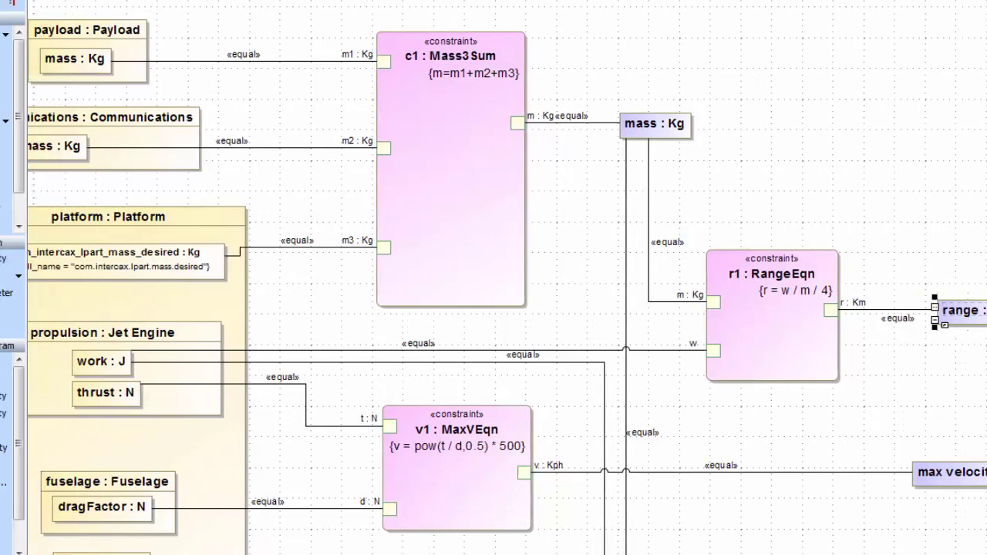
{"action": "left_click", "coordinate": [654, 348]}
{"action": "left_click", "coordinate": [668, 302]}
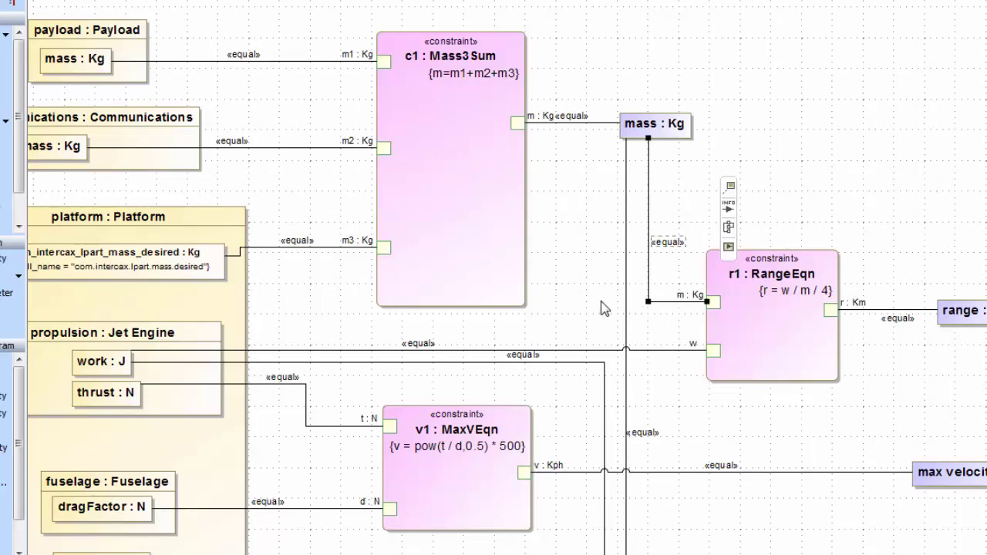
Examine the max velocity : Kph output of MaxVEqn and the connectors from the fuselage dragFactor and propulsion thrust.
{"action": "scroll", "coordinate": [593, 311], "scroll_direction": "down", "scroll_amount": 3}
{"action": "left_click", "coordinate": [748, 359]}
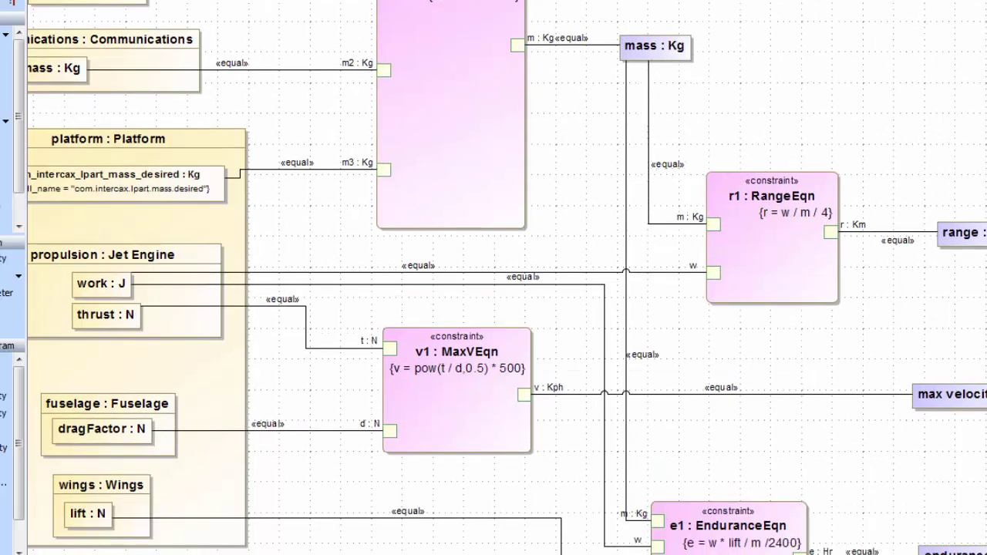
{"action": "scroll", "coordinate": [800, 412], "scroll_direction": "right", "scroll_amount": 3}
{"action": "left_click", "coordinate": [829, 405]}
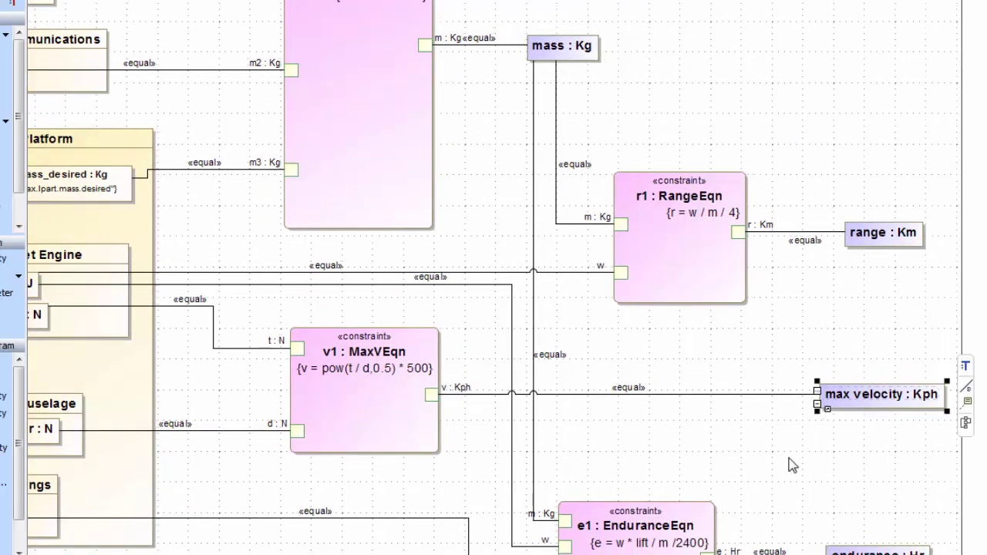
{"action": "scroll", "coordinate": [507, 278], "scroll_direction": "left", "scroll_amount": 6}
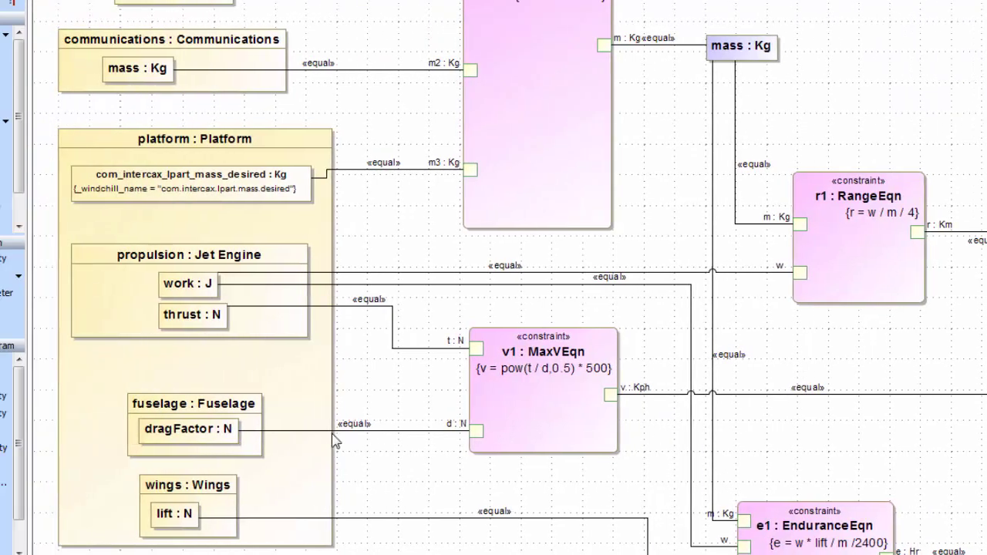
{"action": "left_click", "coordinate": [400, 433]}
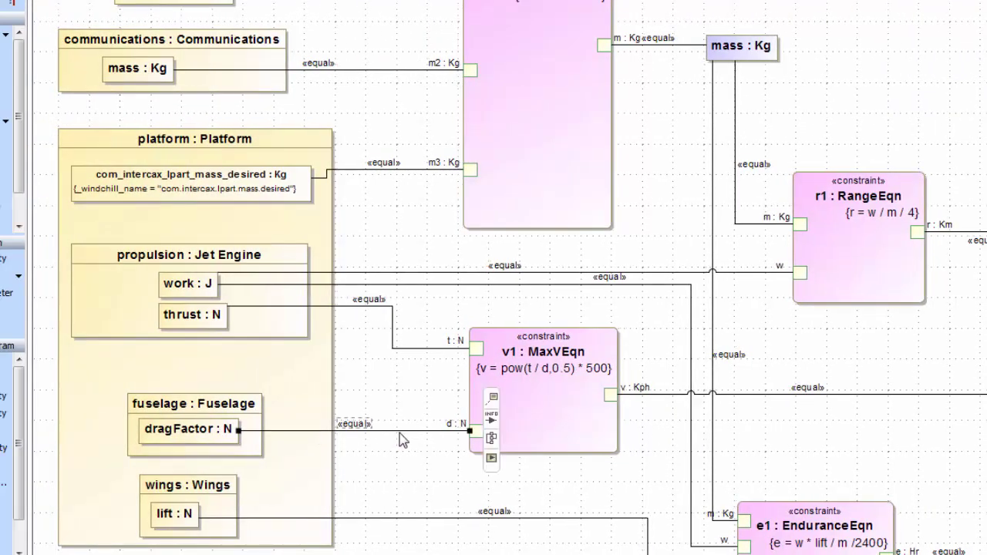
{"action": "left_click", "coordinate": [409, 348]}
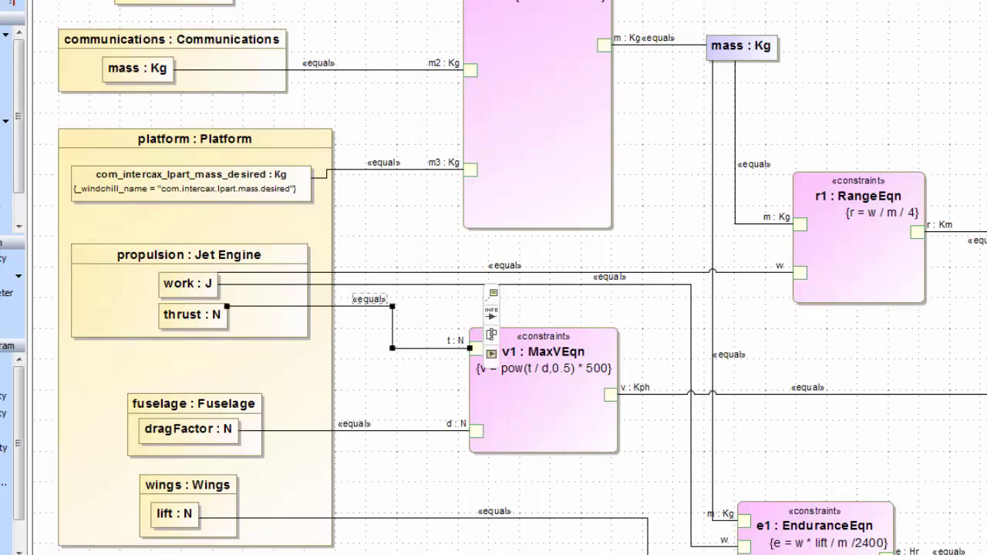
Examine the e1 : EnduranceEqn constraint, its endurance : Hr output and the connectors supplying mass, work and wing lift.
{"action": "scroll", "coordinate": [508, 277], "scroll_direction": "right", "scroll_amount": 5}
{"action": "left_click", "coordinate": [626, 438]}
{"action": "scroll", "coordinate": [628, 438], "scroll_direction": "down", "scroll_amount": 3}
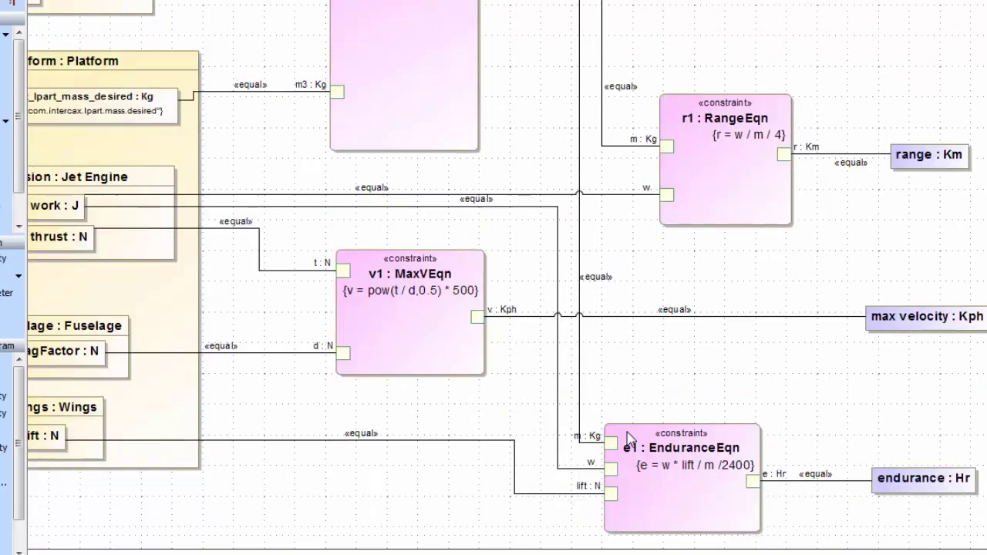
{"action": "scroll", "coordinate": [628, 438], "scroll_direction": "down", "scroll_amount": 1}
{"action": "left_click", "coordinate": [877, 455]}
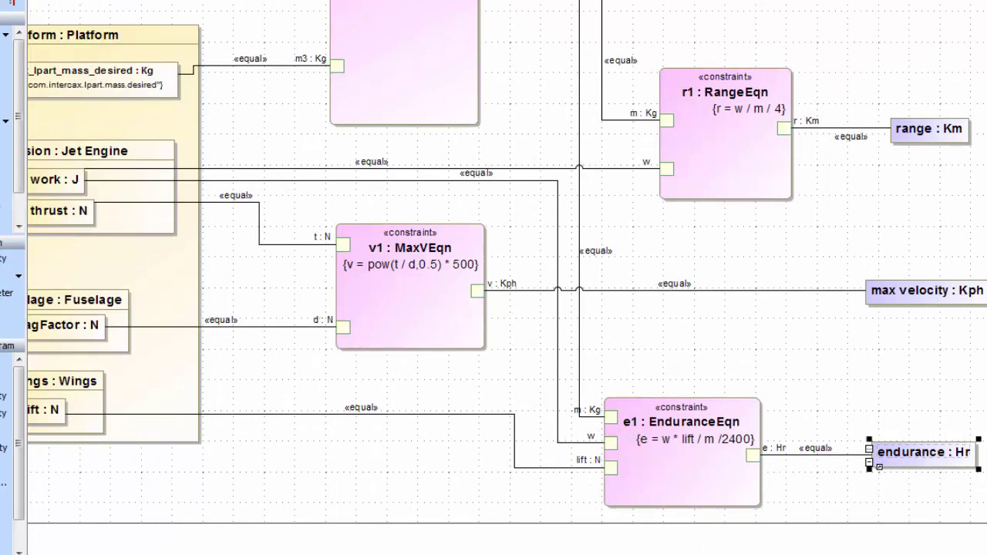
{"action": "scroll", "coordinate": [507, 255], "scroll_direction": "left", "scroll_amount": 5}
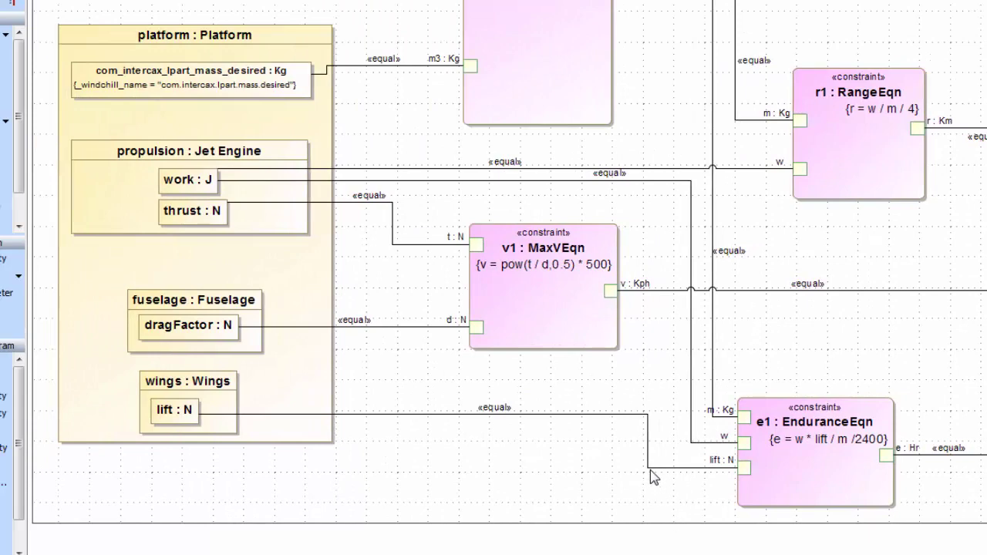
{"action": "left_click", "coordinate": [711, 405]}
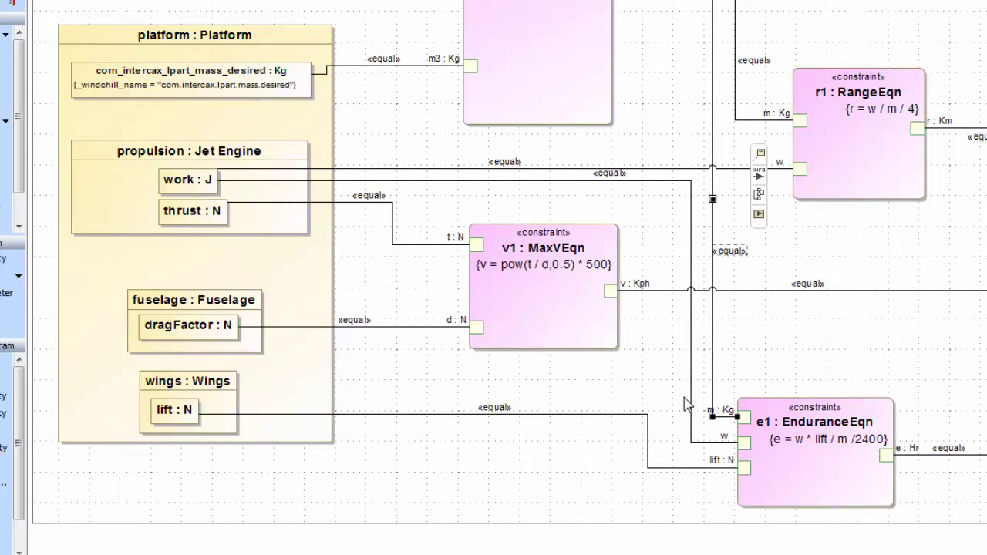
{"action": "left_click", "coordinate": [684, 405]}
{"action": "left_click", "coordinate": [690, 406]}
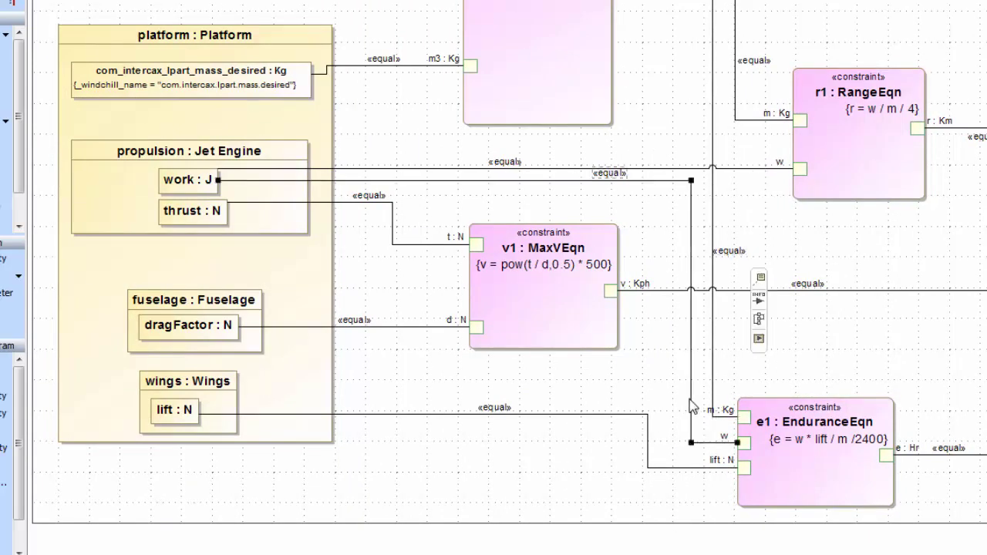
{"action": "left_click", "coordinate": [542, 415]}
{"action": "left_click", "coordinate": [540, 448]}
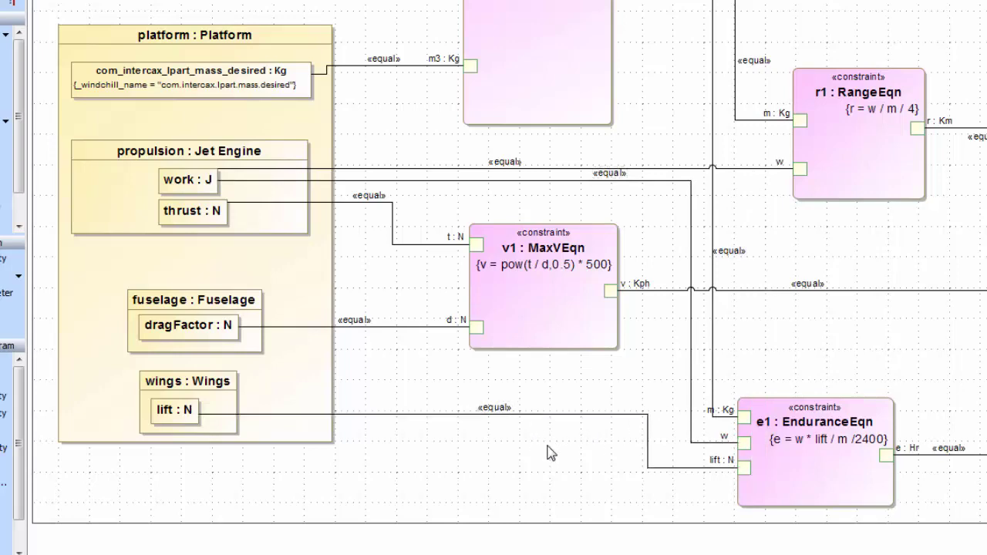
{"action": "scroll", "coordinate": [550, 453], "scroll_direction": "up", "scroll_amount": 5}
{"action": "scroll", "coordinate": [515, 543], "scroll_direction": "right", "scroll_amount": 3}
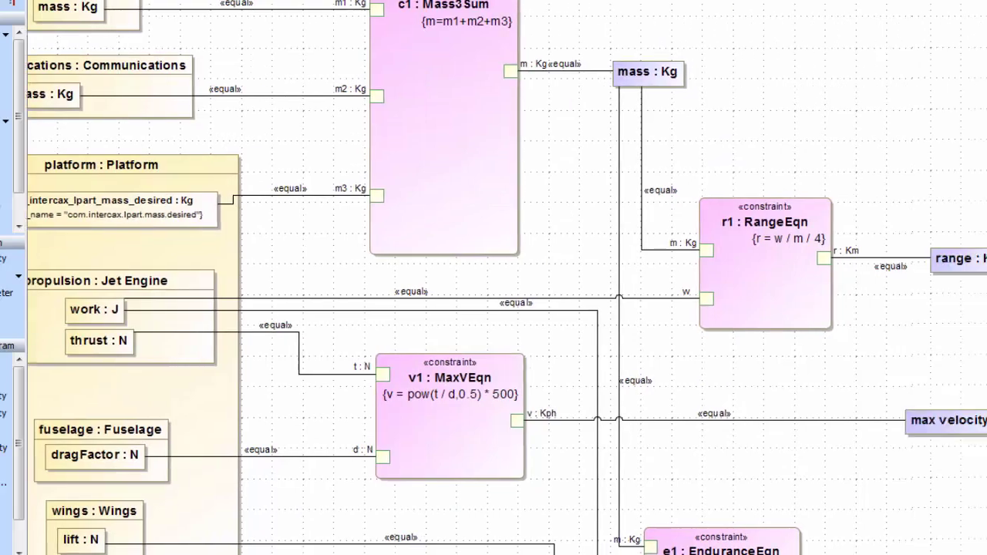
{"action": "scroll", "coordinate": [628, 485], "scroll_direction": "right", "scroll_amount": 5}
{"action": "scroll", "coordinate": [636, 475], "scroll_direction": "down", "scroll_amount": 1}
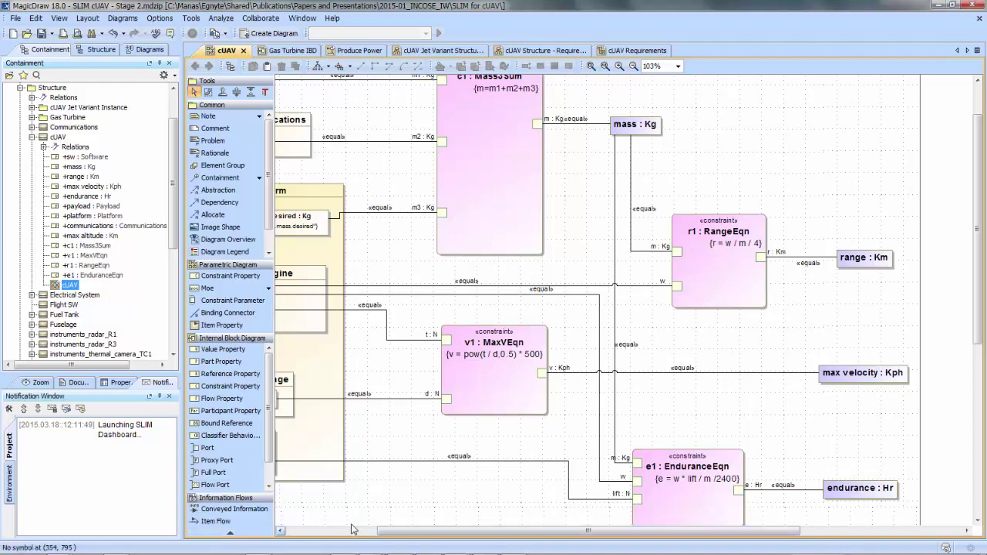
{"action": "scroll", "coordinate": [353, 530], "scroll_direction": "left", "scroll_amount": 3}
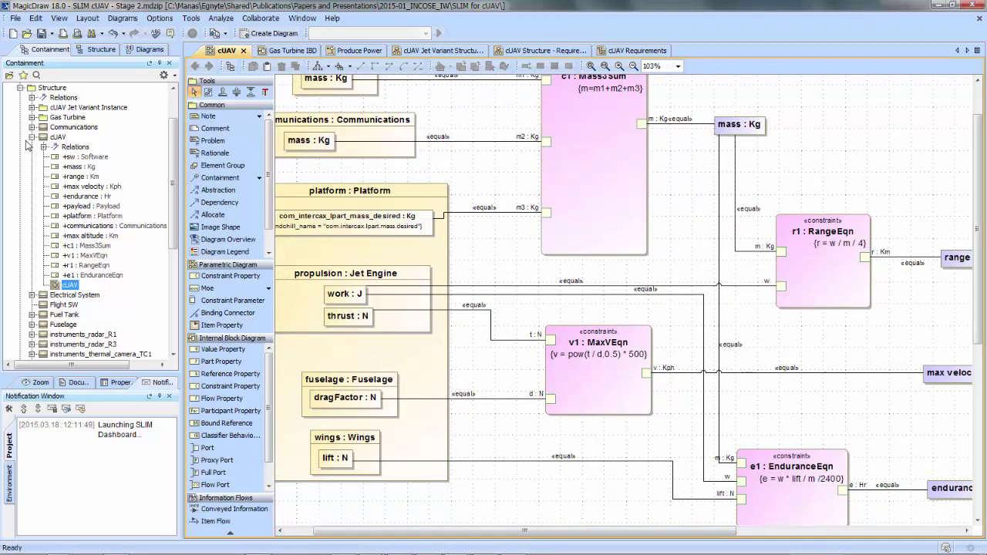
Collapse the cUAV block in the Structure package and expand the cUAV Jet Variant Instance package.
{"action": "left_click", "coordinate": [51, 110]}
{"action": "scroll", "coordinate": [44, 133], "scroll_direction": "up", "scroll_amount": 2}
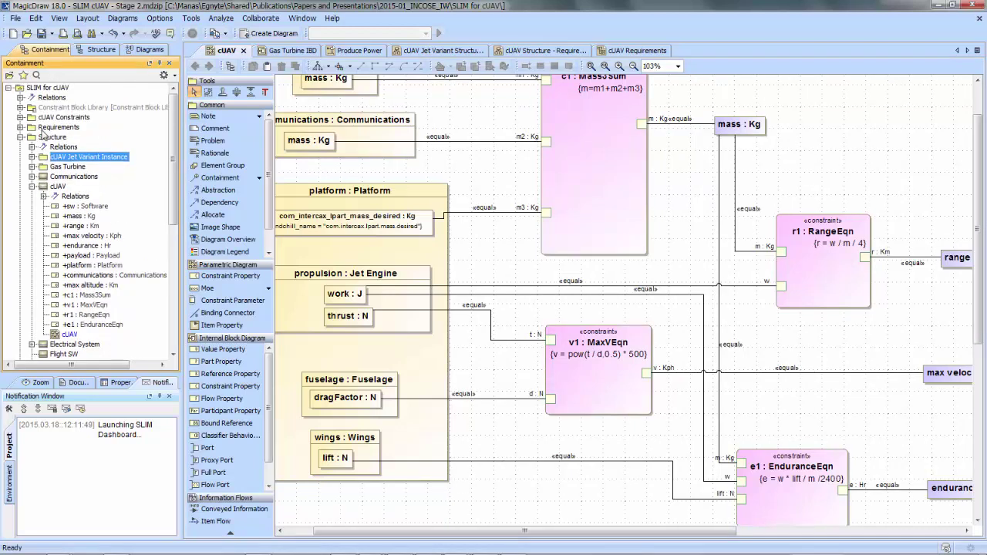
{"action": "left_click", "coordinate": [31, 186]}
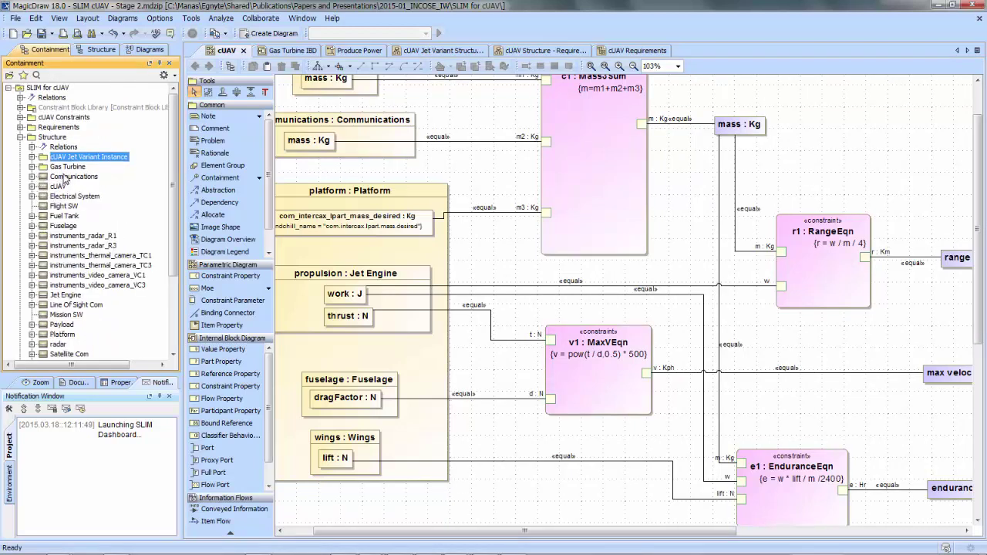
{"action": "scroll", "coordinate": [66, 179], "scroll_direction": "down", "scroll_amount": 1}
{"action": "scroll", "coordinate": [56, 179], "scroll_direction": "down", "scroll_amount": 2}
{"action": "scroll", "coordinate": [56, 179], "scroll_direction": "up", "scroll_amount": 2}
{"action": "scroll", "coordinate": [73, 173], "scroll_direction": "down", "scroll_amount": 1}
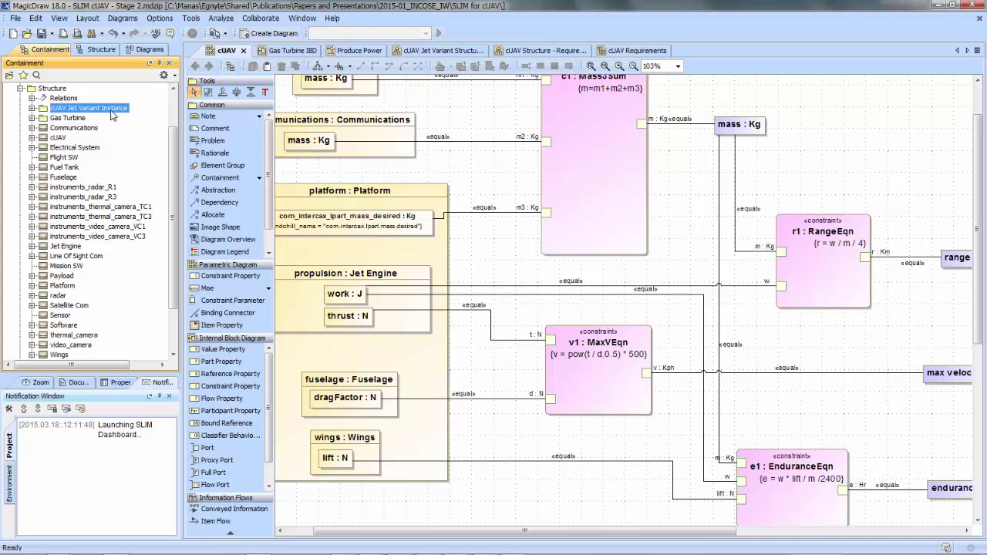
{"action": "left_click", "coordinate": [33, 108]}
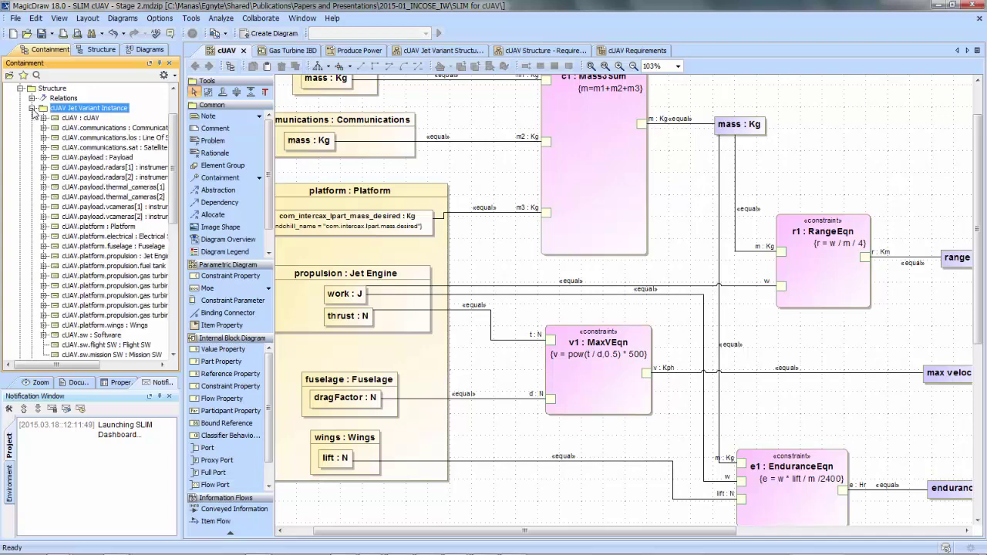
Open the cUAV : cUAV instance in ParaMagic and expand its communications, payload, platform and sw parts.
{"action": "left_click", "coordinate": [81, 119]}
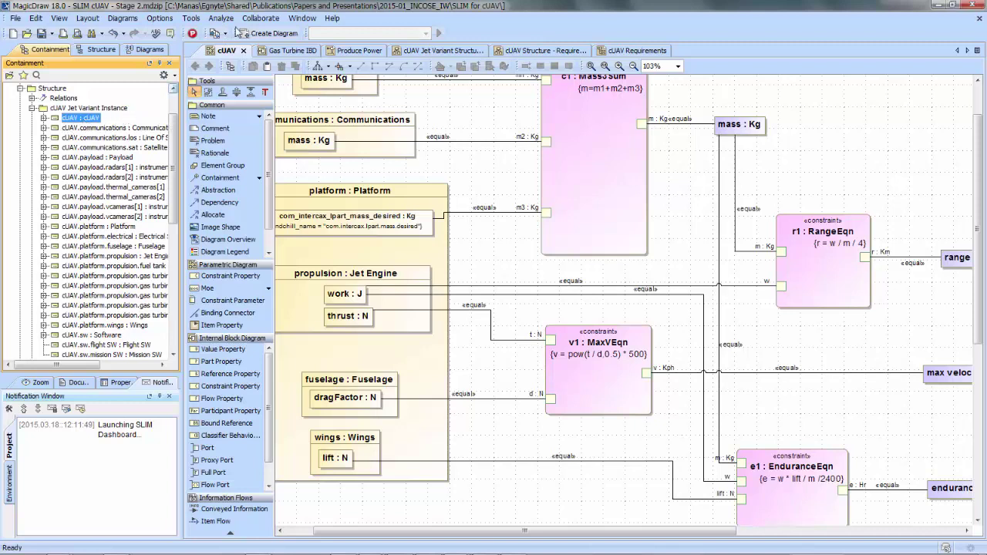
{"action": "left_click", "coordinate": [192, 36]}
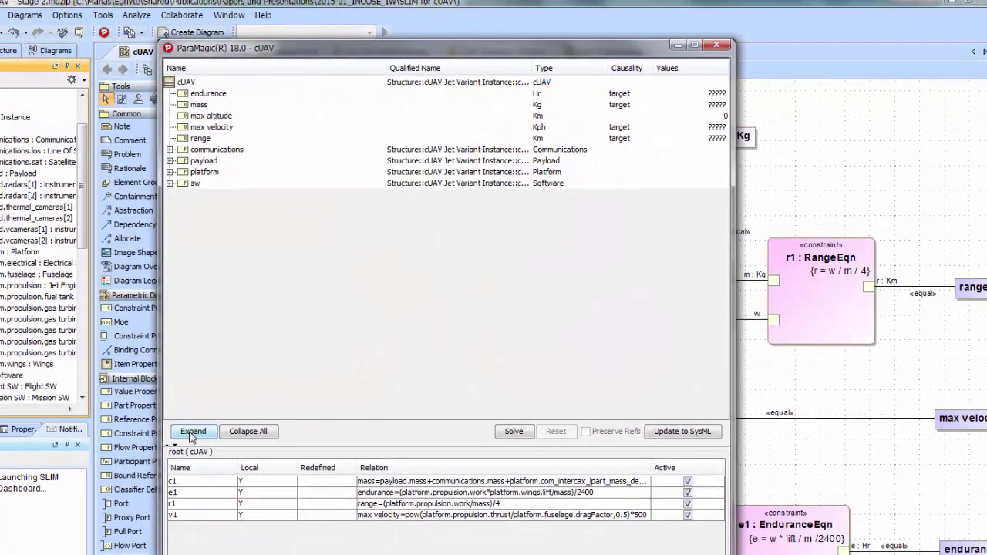
{"action": "left_click", "coordinate": [191, 432]}
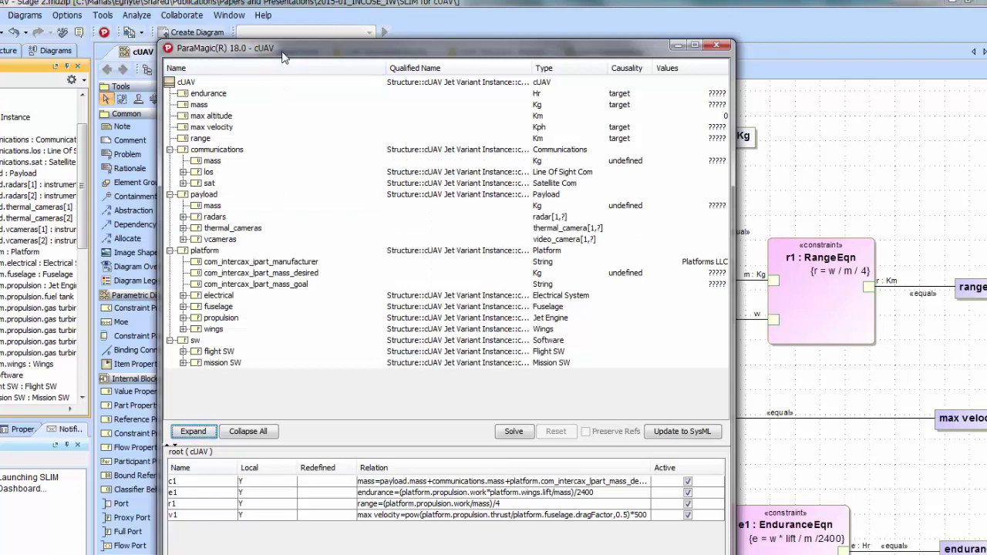
Examine the cUAV instance's endurance, mass, max altitude, max velocity and range properties and its communications part in ParaMagic.
{"action": "left_click_drag", "start_coordinate": [283, 58], "coordinate": [223, 32]}
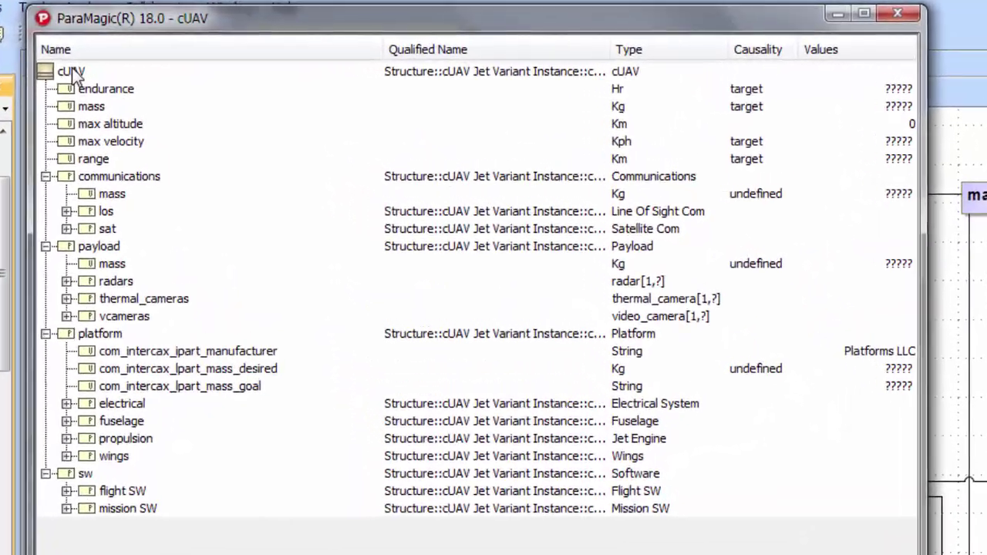
{"action": "left_click", "coordinate": [125, 57]}
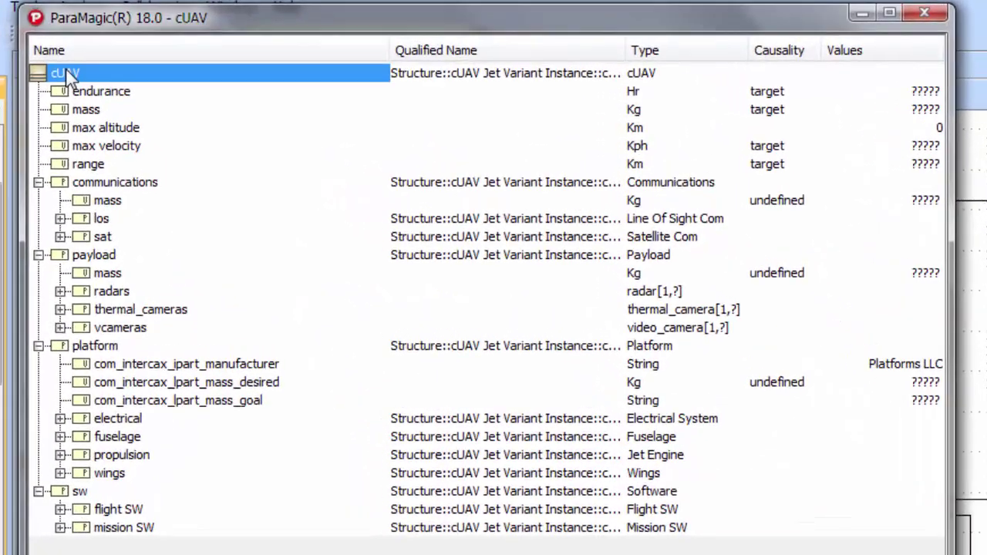
{"action": "left_click", "coordinate": [98, 92]}
{"action": "left_click", "coordinate": [99, 109]}
{"action": "left_click", "coordinate": [99, 128]}
{"action": "left_click", "coordinate": [101, 145]}
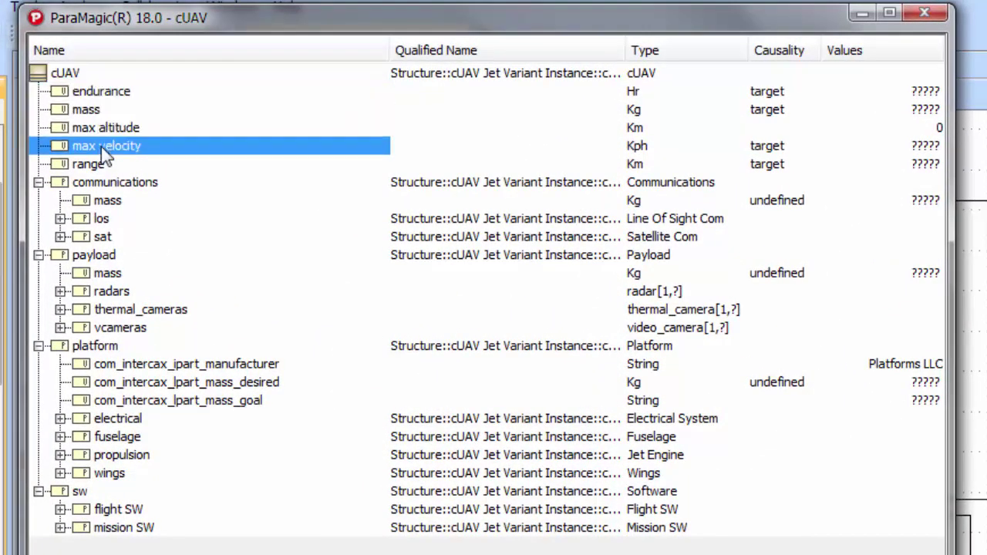
{"action": "left_click", "coordinate": [101, 185]}
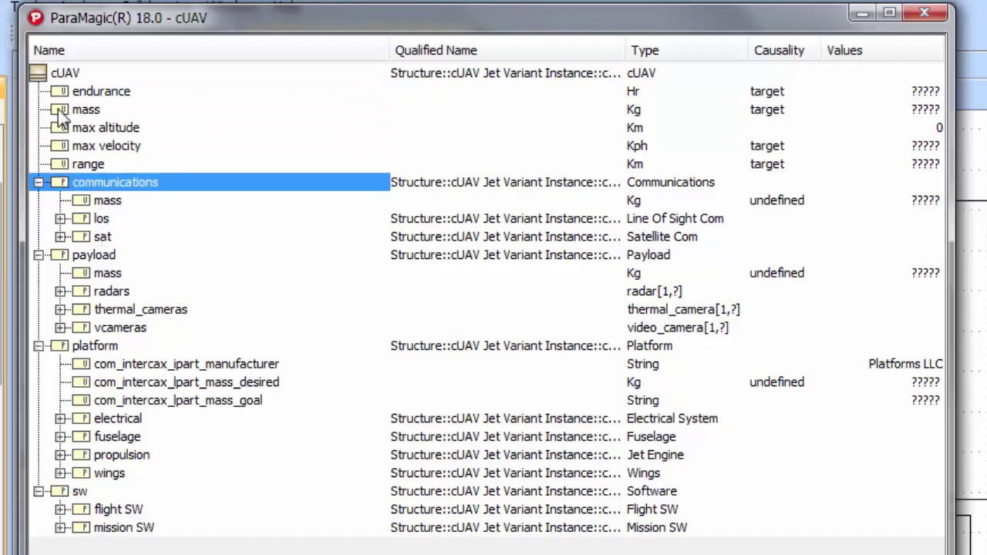
{"action": "left_click", "coordinate": [66, 76]}
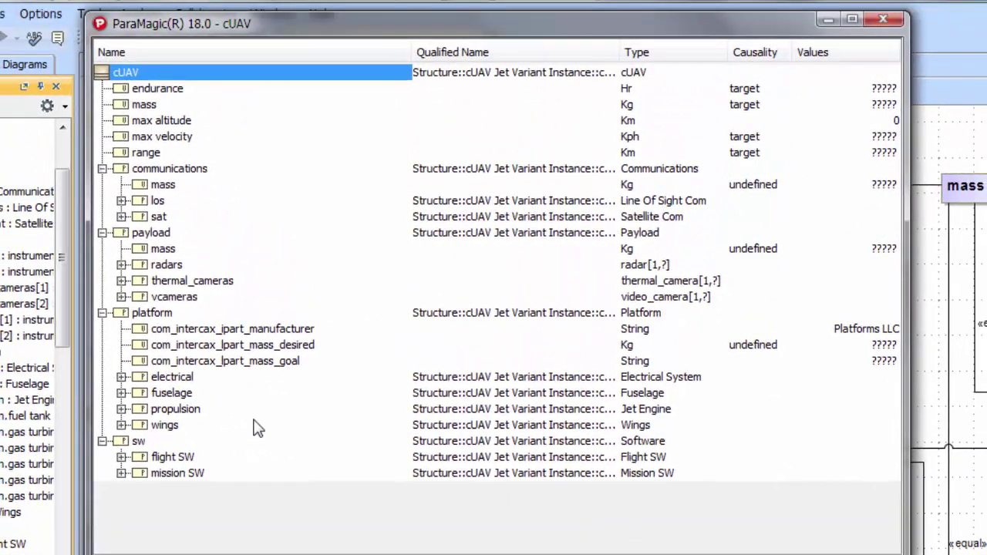
Solve the cUAV instance for its target endurance, mass, max velocity and range.
{"action": "left_click_drag", "start_coordinate": [660, 34], "coordinate": [617, 44]}
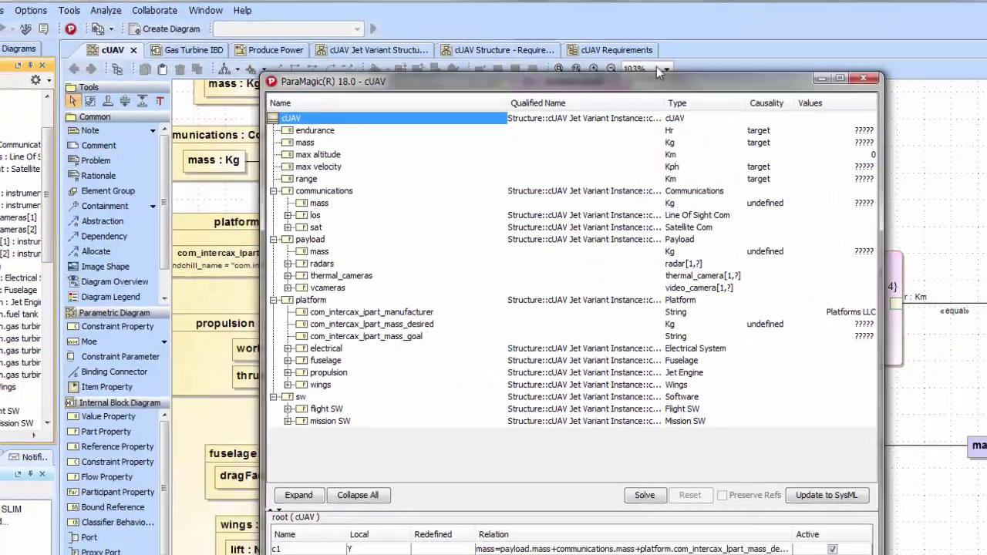
{"action": "left_click_drag", "start_coordinate": [656, 66], "coordinate": [687, 66]}
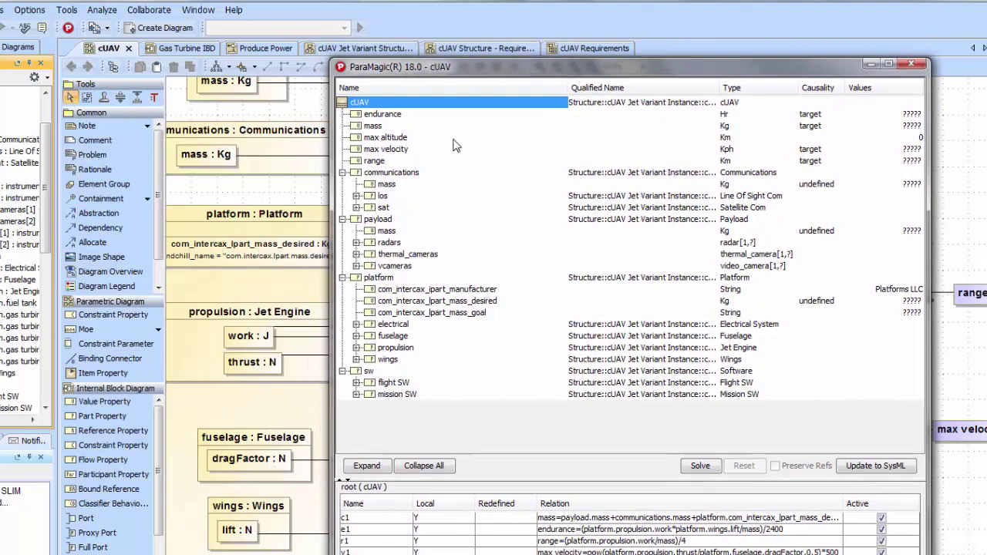
{"action": "left_click_drag", "start_coordinate": [393, 64], "coordinate": [261, 43]}
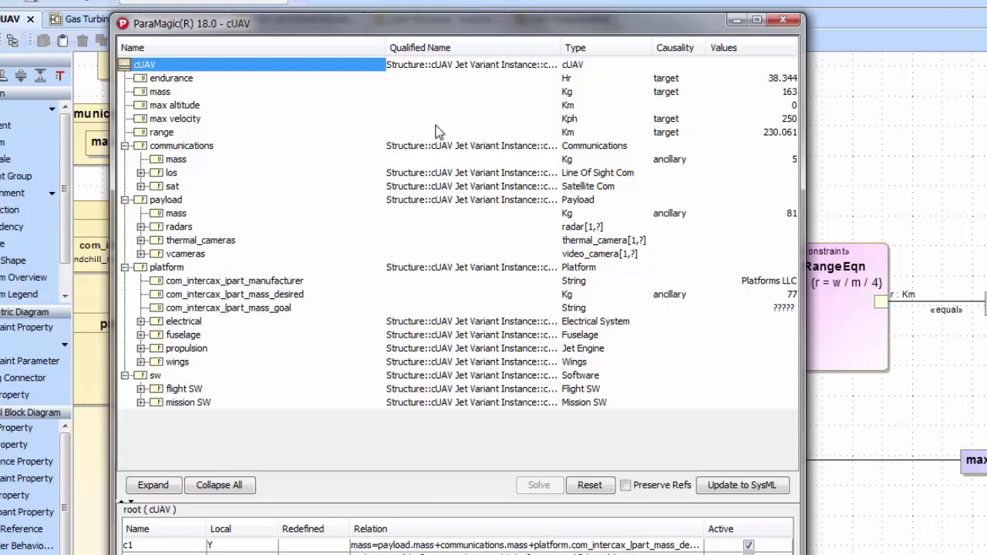
{"action": "left_click_drag", "start_coordinate": [464, 27], "coordinate": [415, 13]}
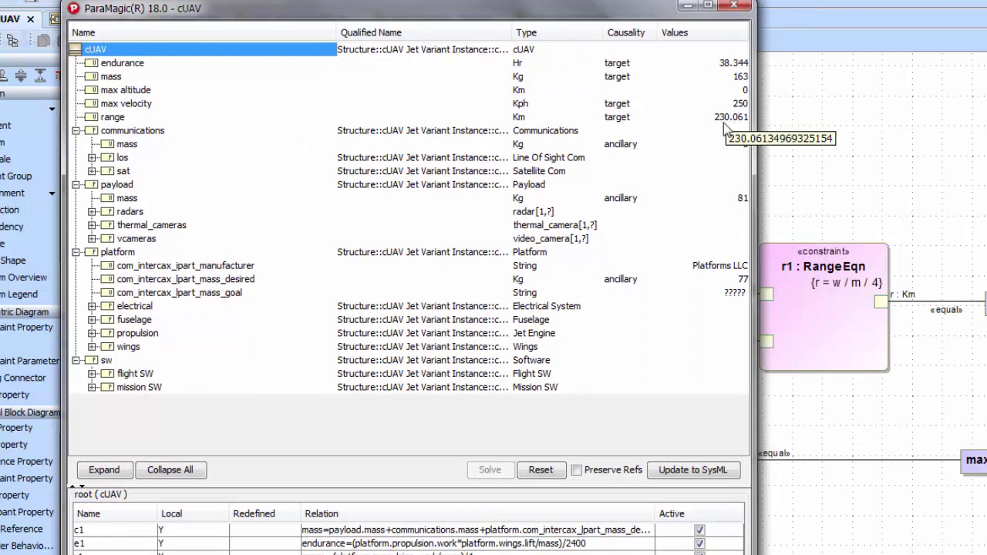
Change the causality of the cUAV range to given and set its value to 250 Km.
{"action": "left_click", "coordinate": [628, 120]}
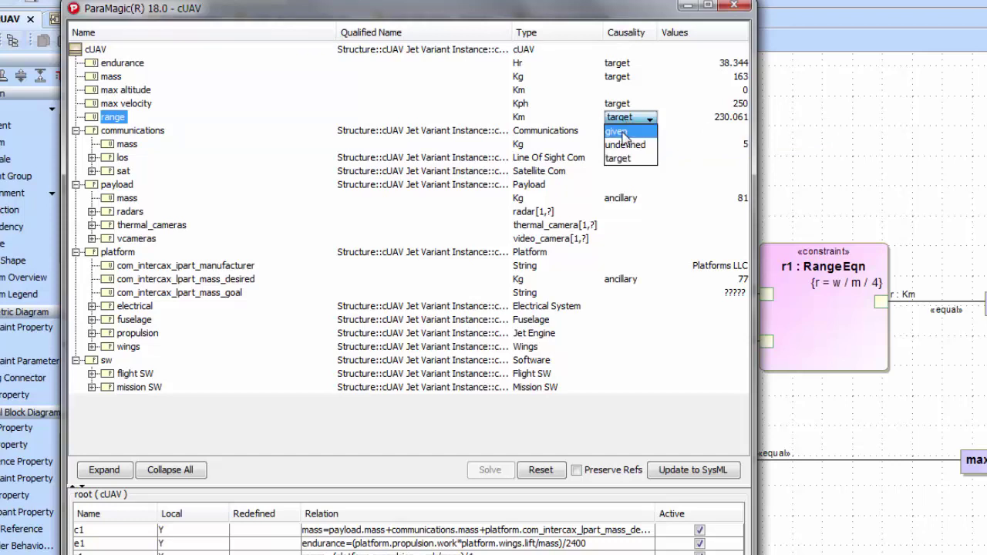
{"action": "left_click", "coordinate": [622, 131]}
{"action": "left_click", "coordinate": [736, 118]}
{"action": "left_click", "coordinate": [737, 117]}
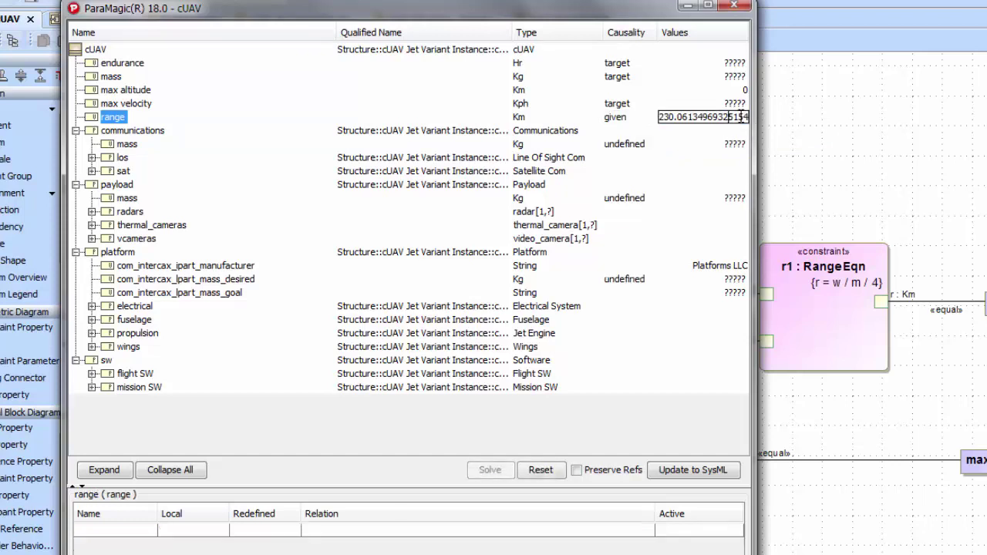
{"action": "key", "text": "ctrl+a"}
{"action": "type", "text": "250"}
{"action": "key", "text": "Return"}
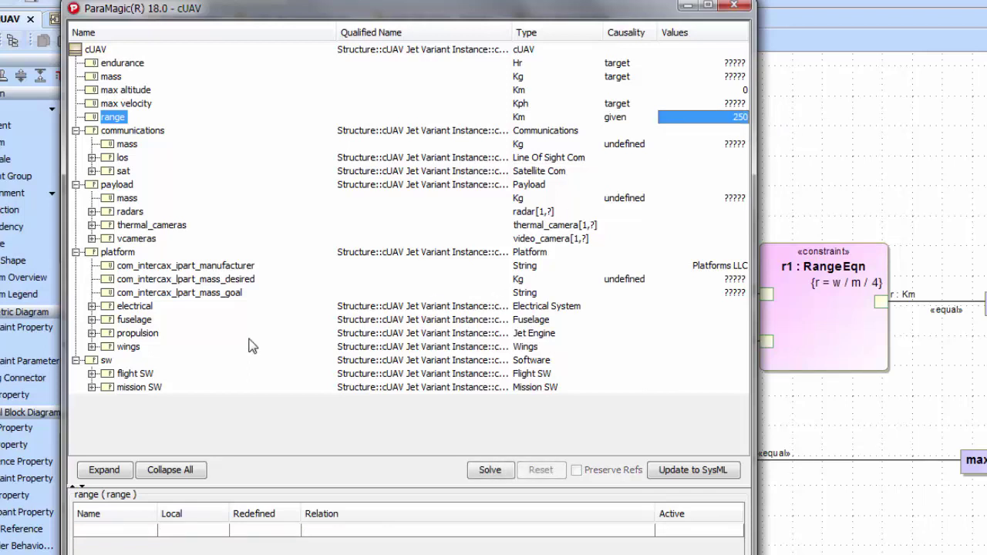
Expand the platform's propulsion part and change the causality of its work property to target.
{"action": "left_click", "coordinate": [91, 333]}
{"action": "scroll", "coordinate": [163, 352], "scroll_direction": "down", "scroll_amount": 1}
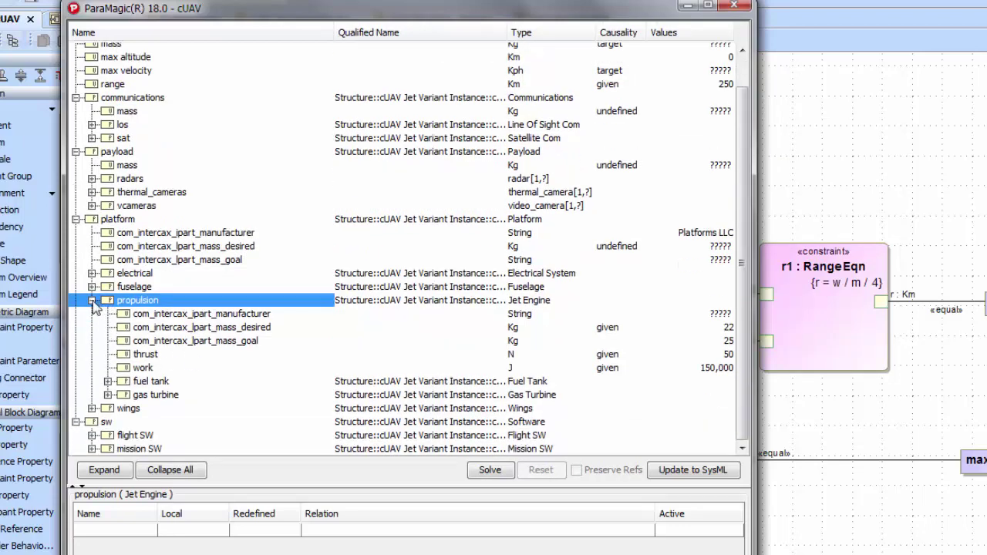
{"action": "left_click_drag", "start_coordinate": [248, 16], "coordinate": [422, 12]}
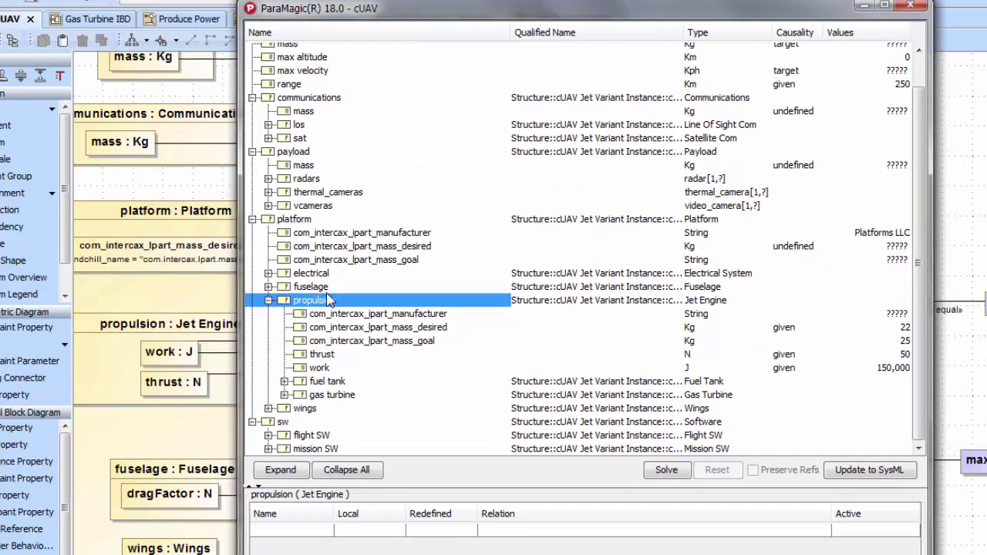
{"action": "left_click", "coordinate": [319, 367]}
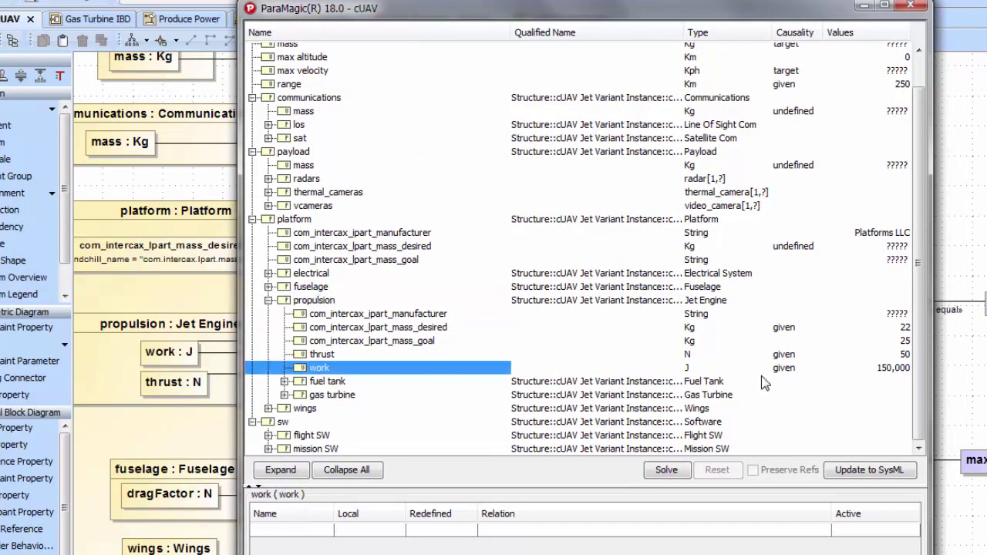
{"action": "left_click", "coordinate": [780, 369]}
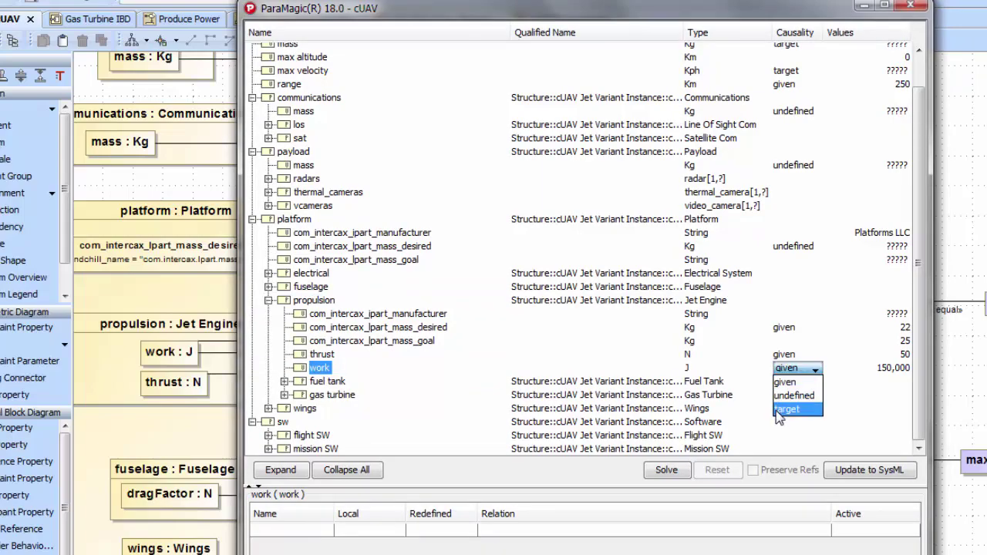
{"action": "left_click", "coordinate": [787, 409]}
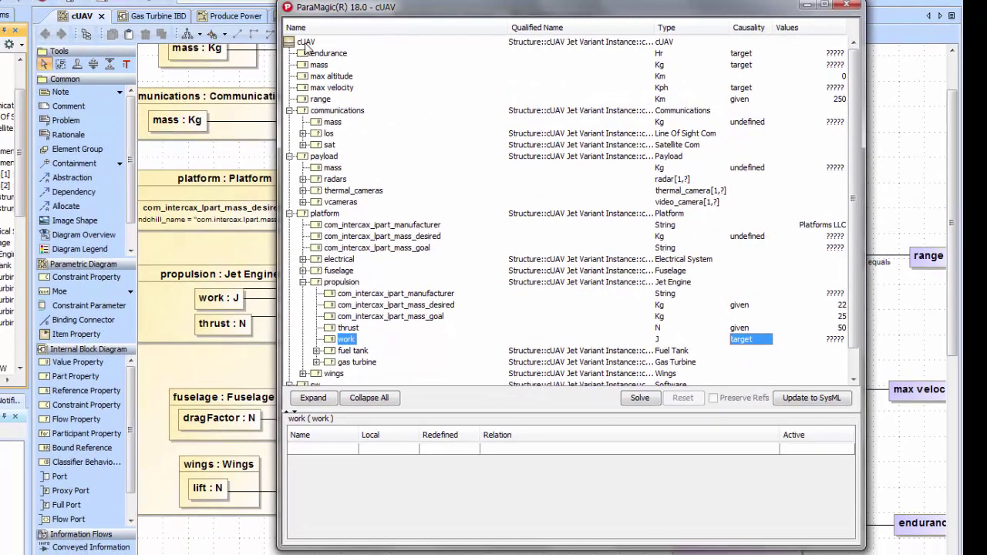
Review the root cUAV relations, solve the model for the required propulsion work and put the ParaMagic window away.
{"action": "left_click", "coordinate": [298, 45]}
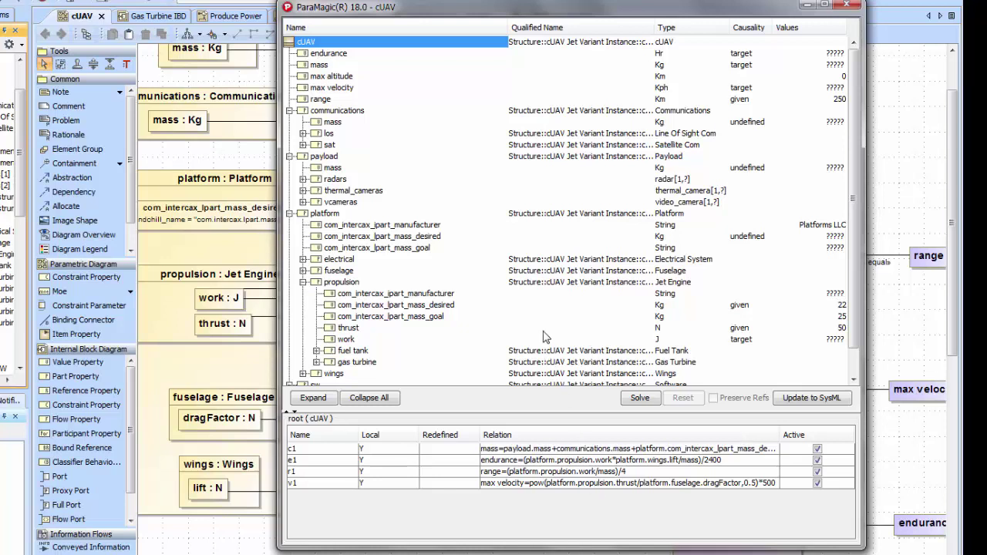
{"action": "scroll", "coordinate": [544, 337], "scroll_direction": "down", "scroll_amount": 1}
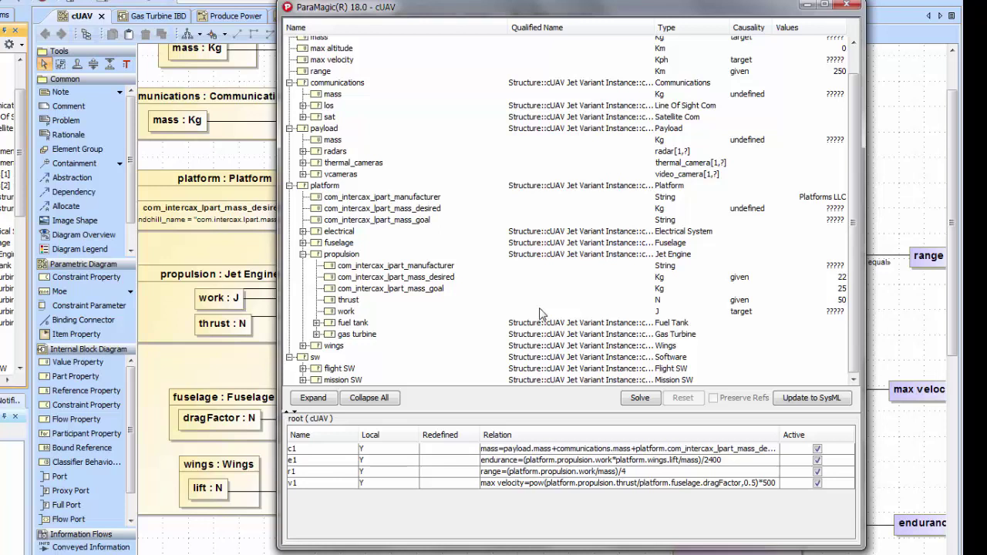
{"action": "scroll", "coordinate": [559, 309], "scroll_direction": "up", "scroll_amount": 1}
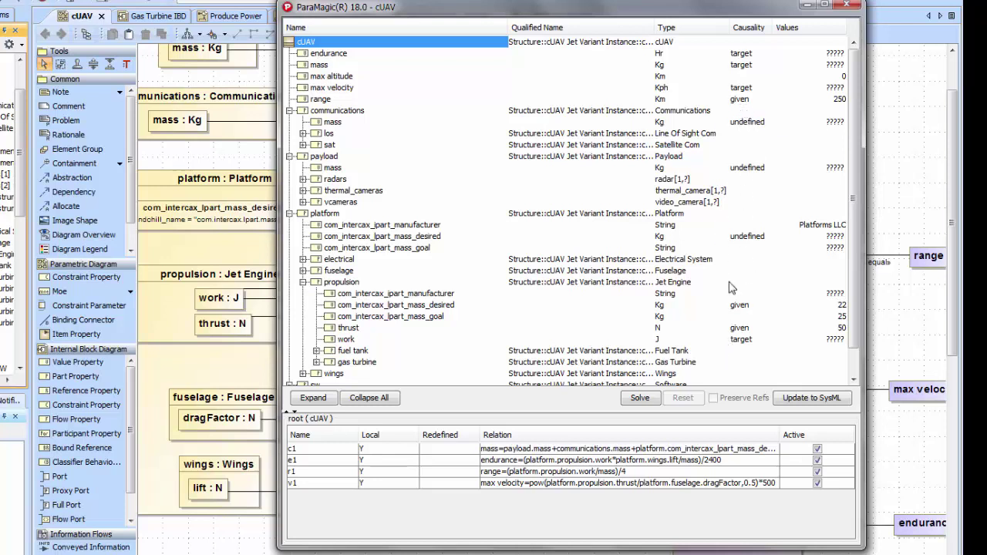
{"action": "left_click", "coordinate": [640, 398]}
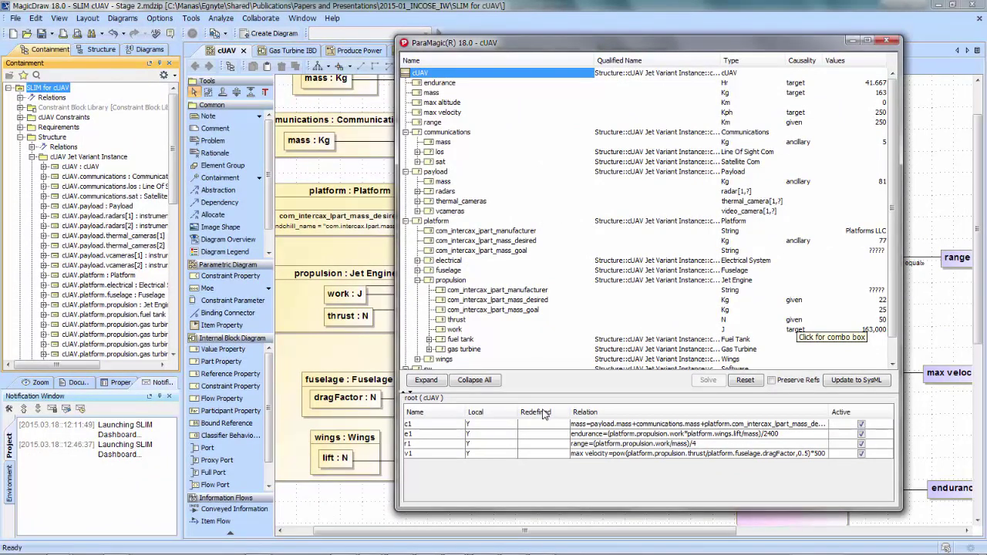
{"action": "left_click", "coordinate": [892, 40]}
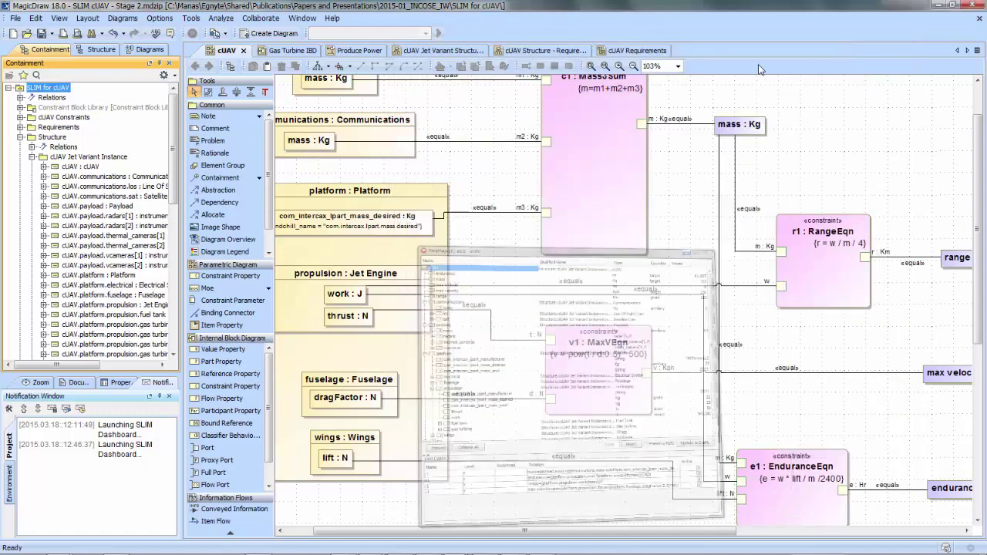
Open the Gas Turbine IBD, select the Gas Turbine package inside Structure and narrow the model browser to widen the diagram.
{"action": "left_click", "coordinate": [20, 137]}
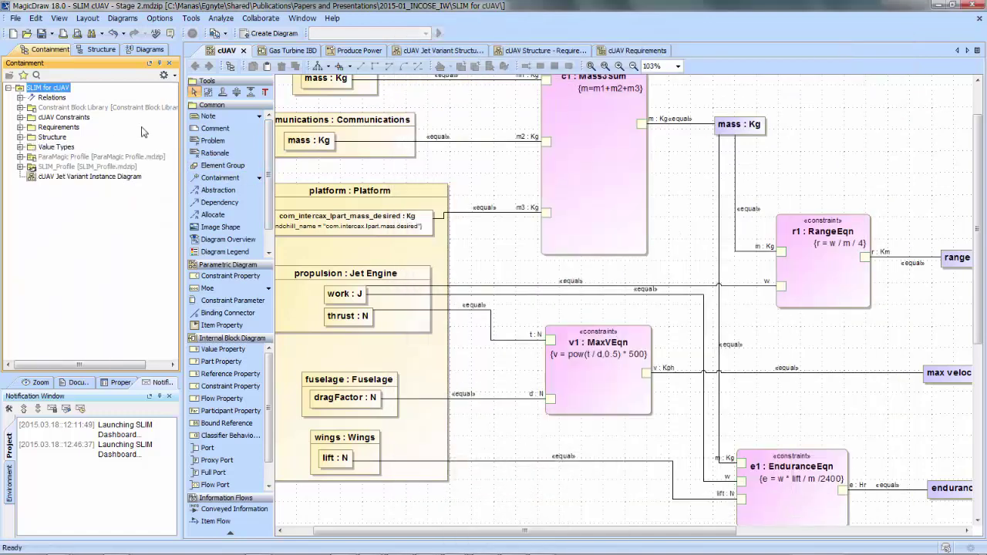
{"action": "left_click", "coordinate": [292, 50]}
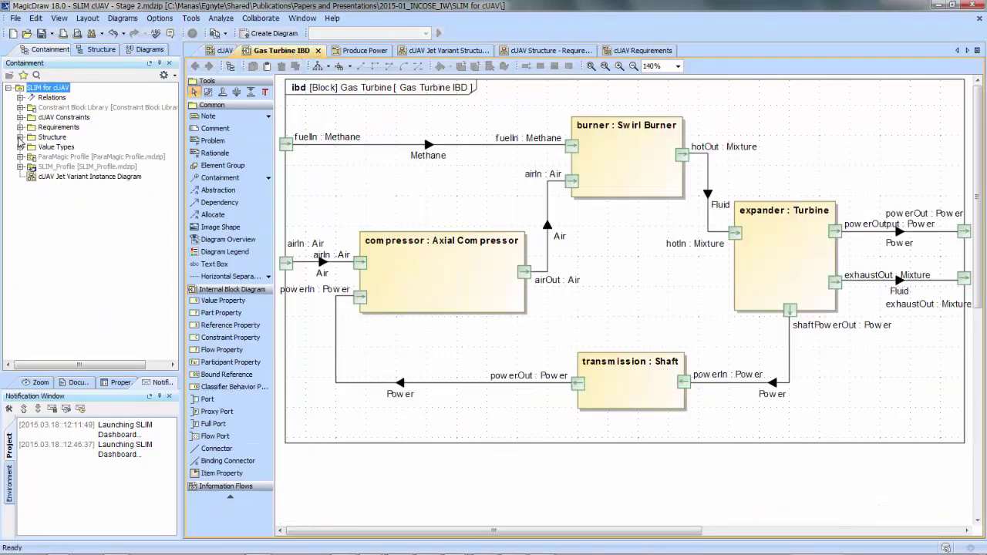
{"action": "left_click", "coordinate": [20, 138]}
{"action": "left_click", "coordinate": [32, 107]}
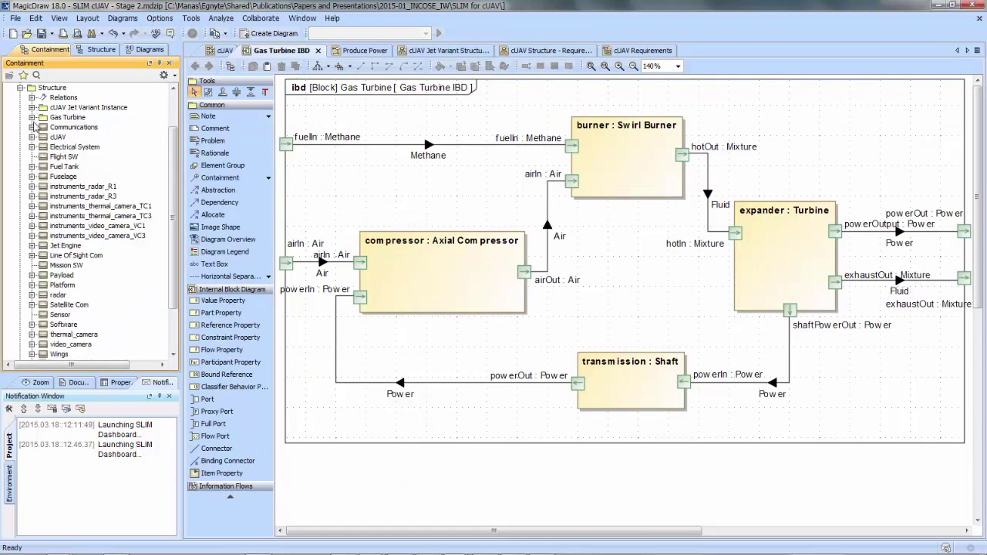
{"action": "left_click", "coordinate": [62, 118]}
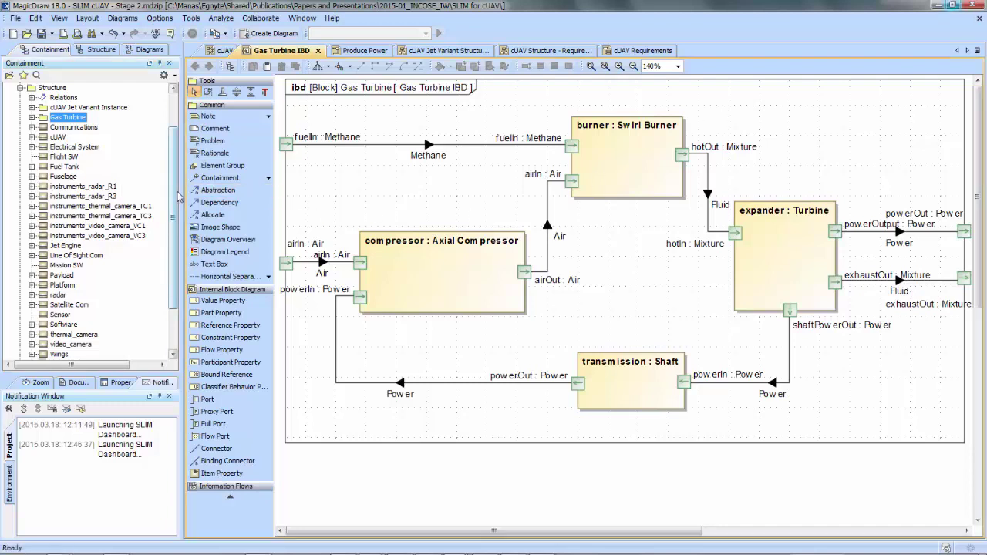
{"action": "left_click_drag", "start_coordinate": [177, 191], "coordinate": [165, 191]}
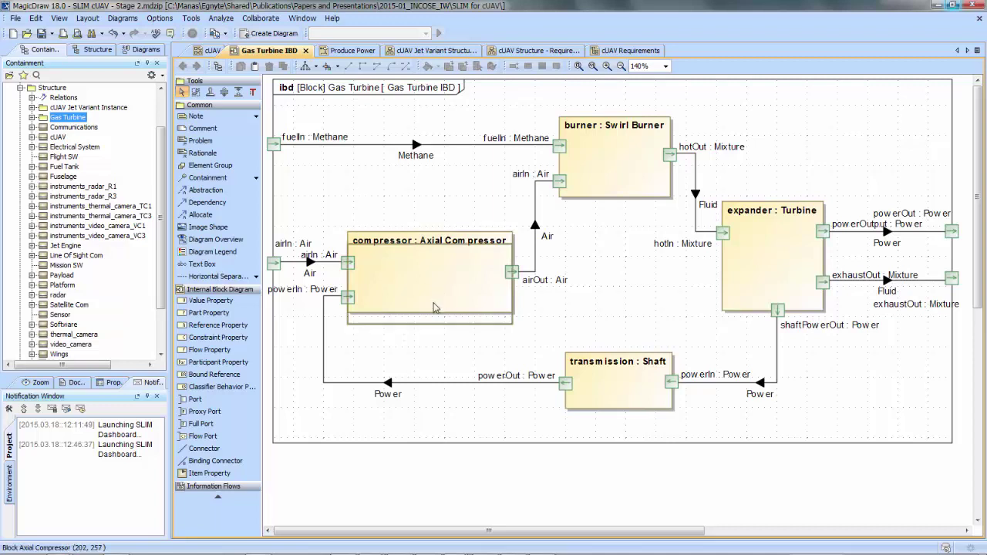
{"action": "left_click_drag", "start_coordinate": [444, 293], "coordinate": [444, 305]}
{"action": "left_click_drag", "start_coordinate": [451, 271], "coordinate": [451, 259]}
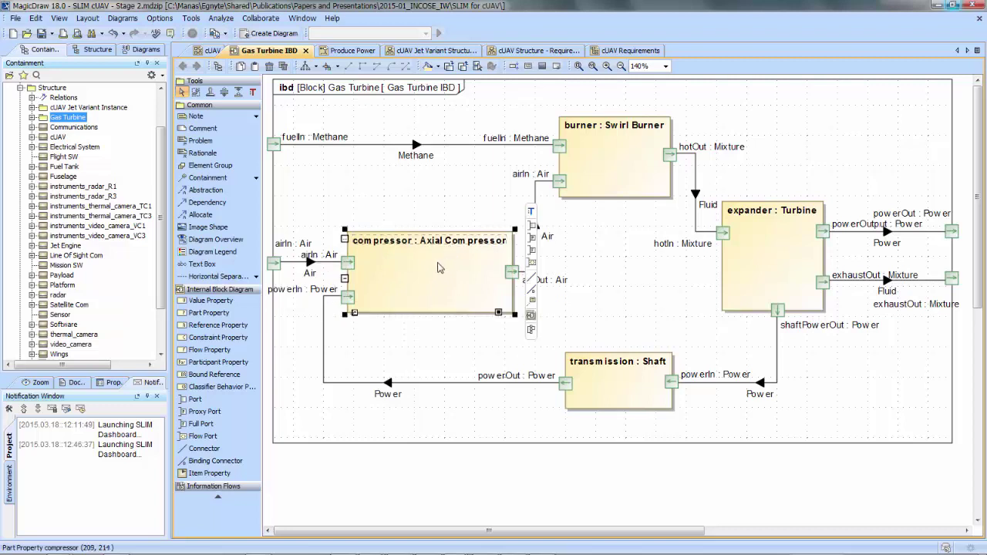
{"action": "left_click", "coordinate": [447, 213]}
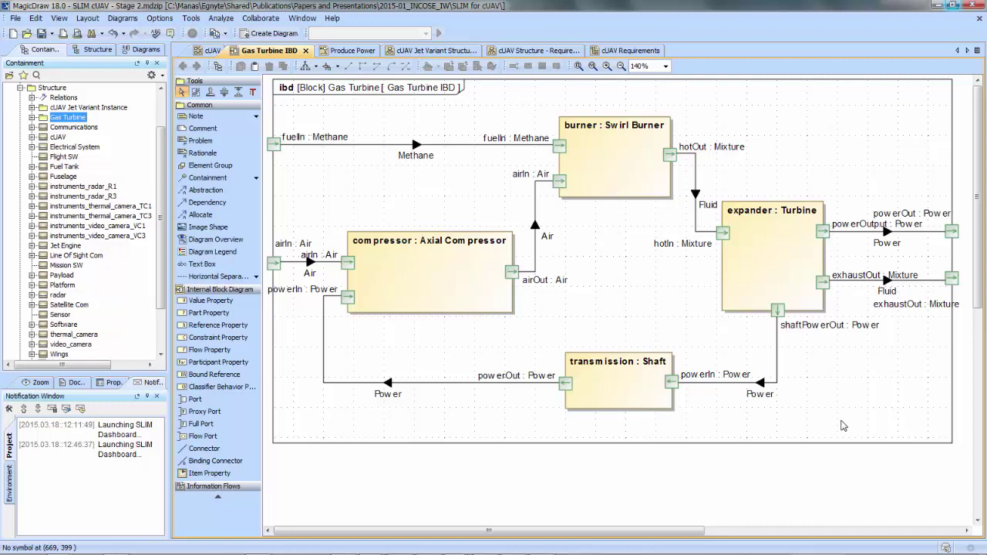
Switch to the SLIM Dashboard and load the My Models repository in the Connection Manager.
{"action": "mouse_move", "coordinate": [515, 547]}
{"action": "mouse_move", "coordinate": [609, 553]}
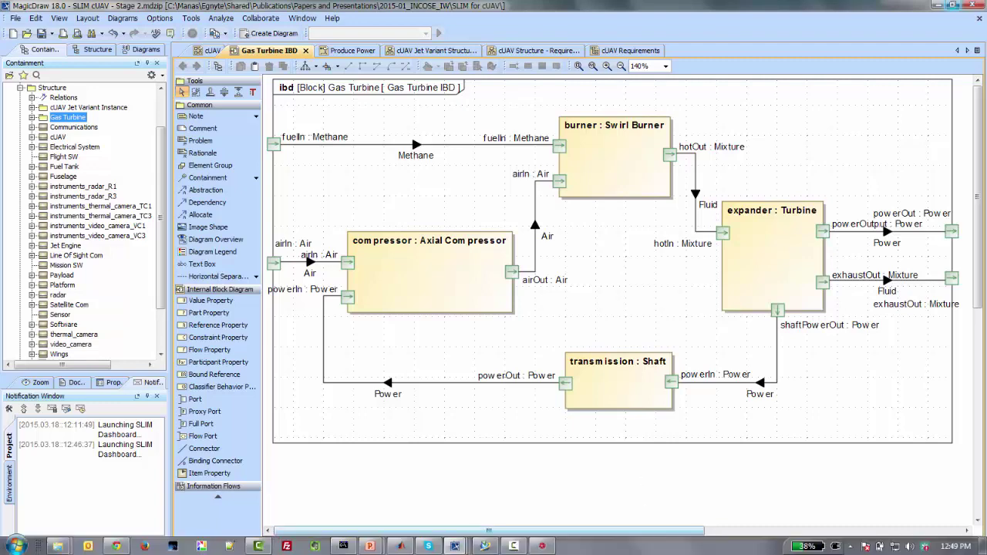
{"action": "mouse_move", "coordinate": [461, 548]}
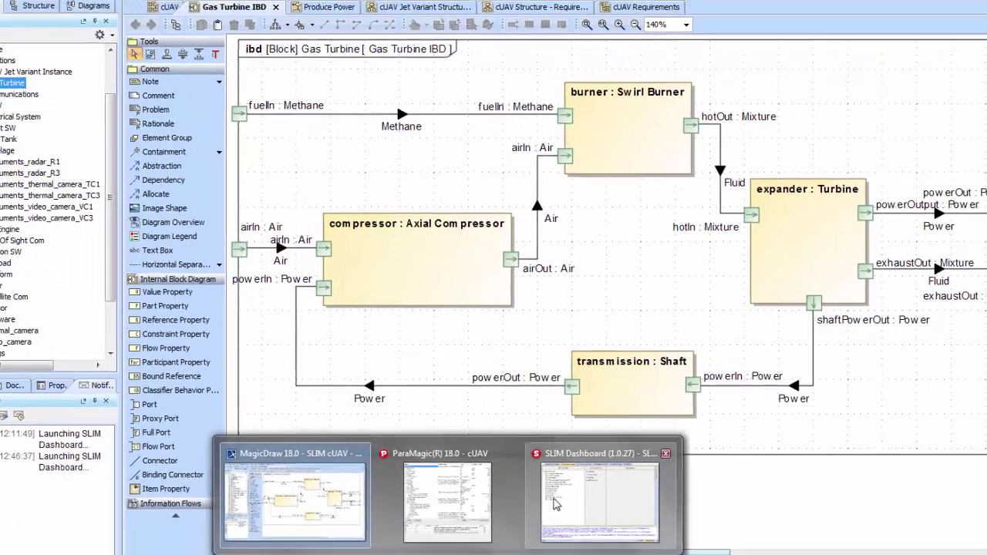
{"action": "left_click", "coordinate": [556, 485]}
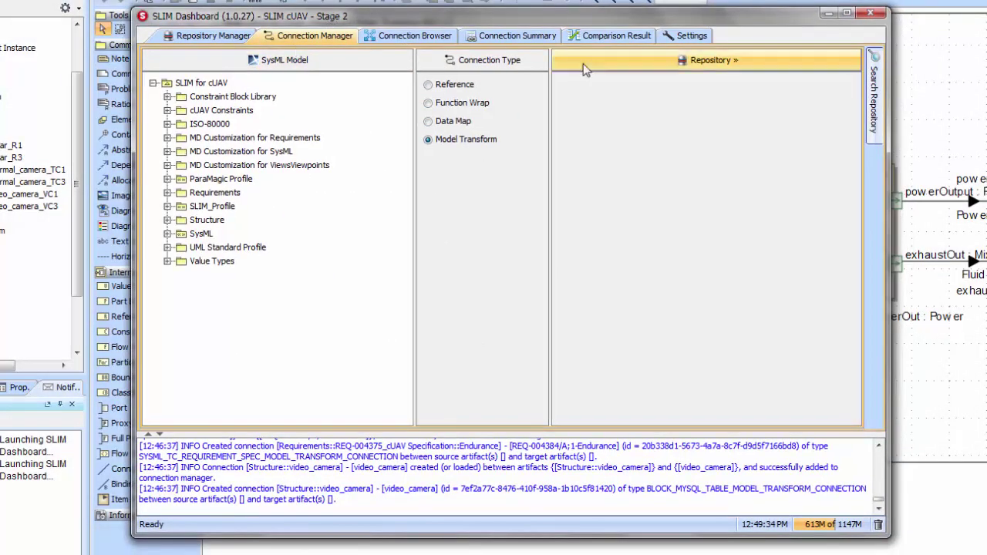
{"action": "left_click", "coordinate": [692, 61]}
{"action": "left_click", "coordinate": [605, 110]}
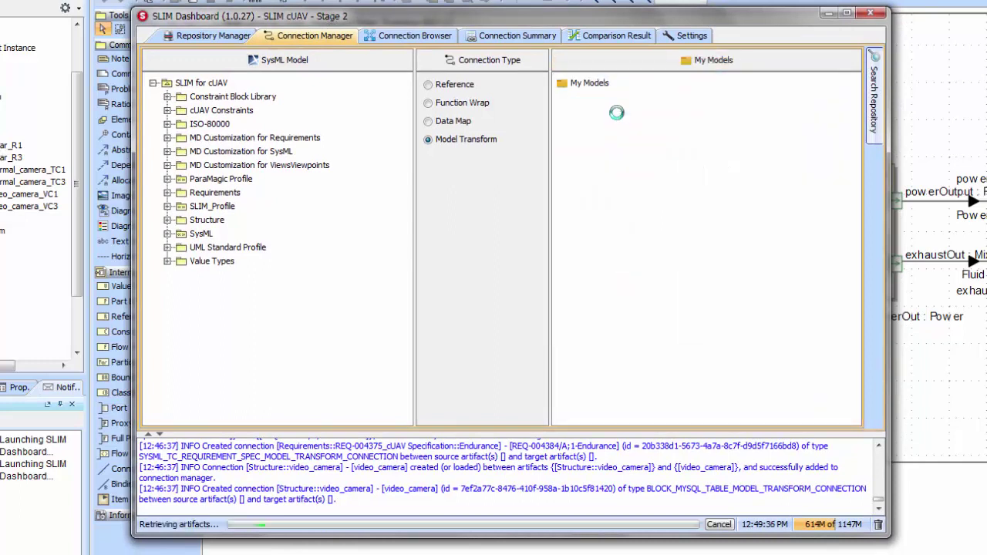
Select the Simulink Models folder in My Models and the Gas Turbine block inside the Gas Turbine package's Structure package.
{"action": "left_click", "coordinate": [614, 113]}
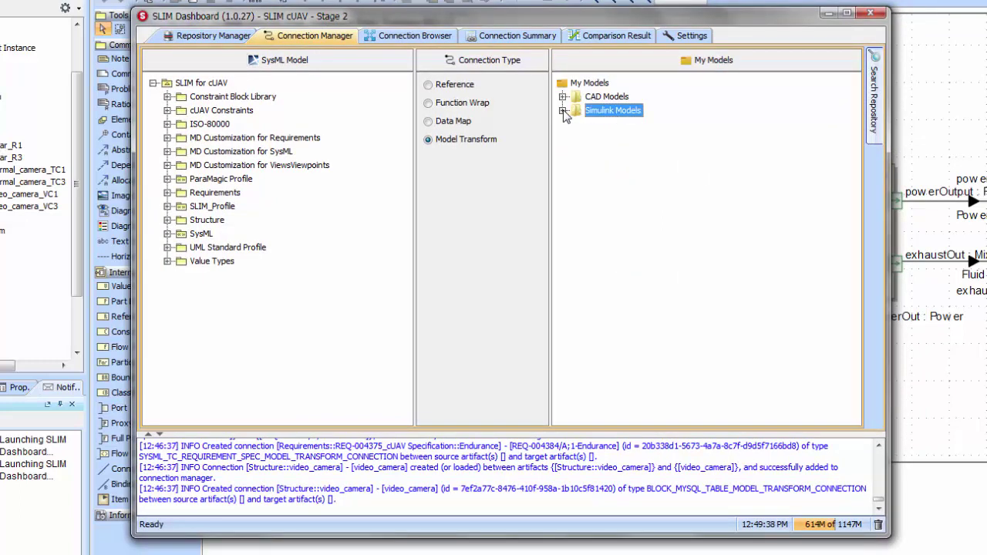
{"action": "left_click", "coordinate": [578, 85]}
{"action": "left_click", "coordinate": [599, 112]}
{"action": "left_click", "coordinate": [167, 220]}
{"action": "scroll", "coordinate": [174, 231], "scroll_direction": "down", "scroll_amount": 3}
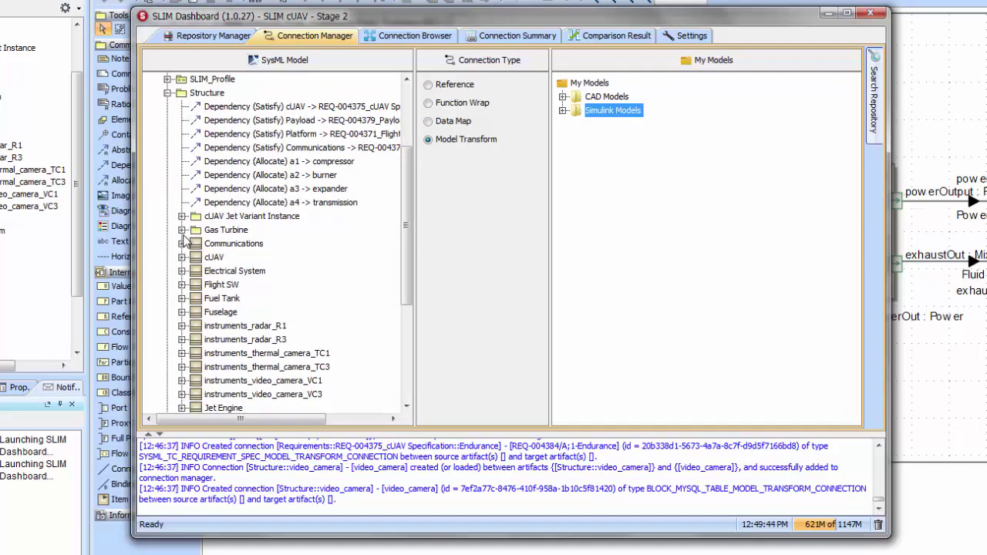
{"action": "left_click", "coordinate": [182, 230]}
{"action": "left_click", "coordinate": [196, 270]}
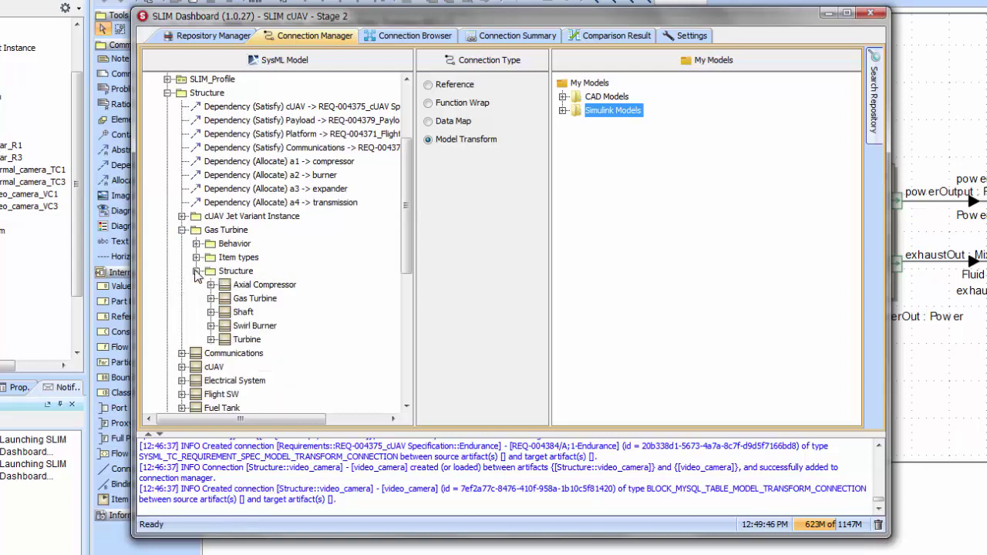
{"action": "scroll", "coordinate": [233, 299], "scroll_direction": "down", "scroll_amount": 1}
{"action": "left_click", "coordinate": [251, 261]}
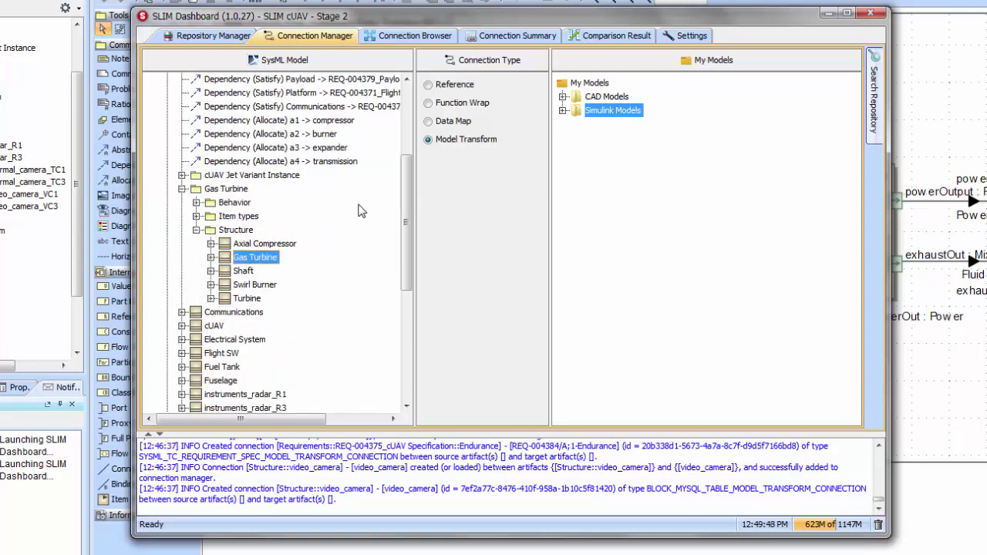
Connect the Gas Turbine block to the Simulink Models folder as a Model Transform, generating a Simulink model.
{"action": "left_click_drag", "start_coordinate": [261, 264], "coordinate": [611, 110]}
{"action": "left_click_drag", "start_coordinate": [631, 201], "coordinate": [527, 184]}
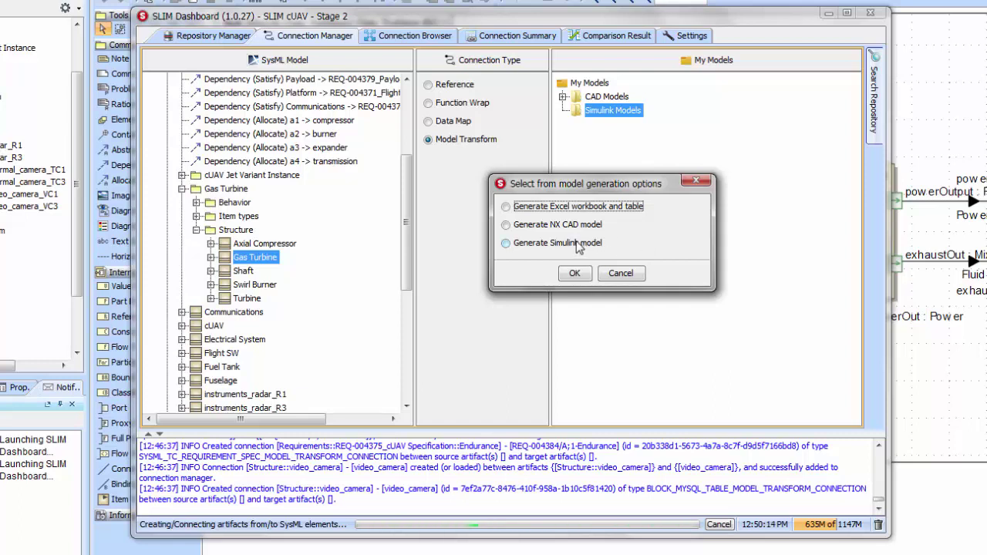
{"action": "left_click", "coordinate": [506, 243]}
{"action": "left_click", "coordinate": [574, 273]}
{"action": "left_click", "coordinate": [676, 271]}
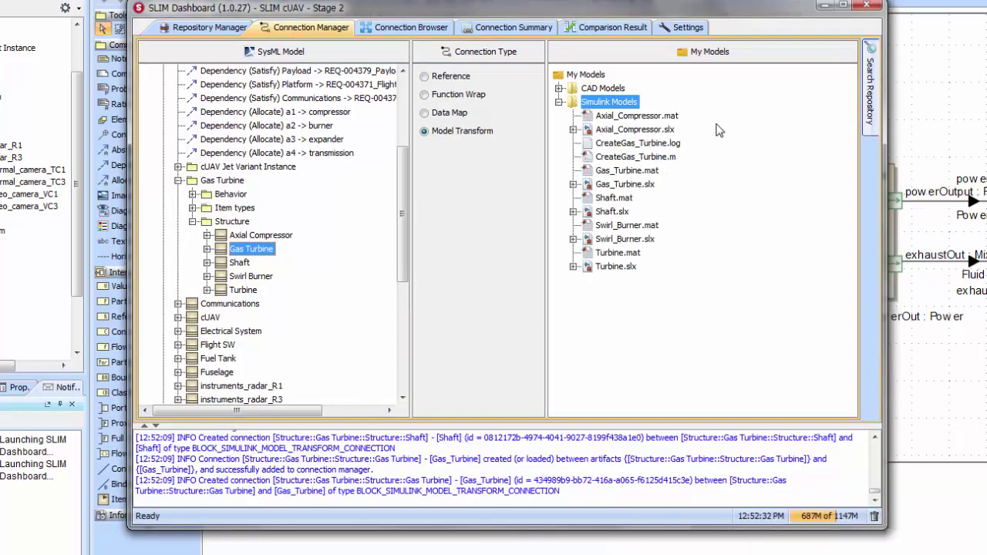
Open Gas_Turbine.slx from the Simulink Models folder and widen its window to fit the whole block diagram.
{"action": "left_click_drag", "start_coordinate": [641, 6], "coordinate": [639, 0]}
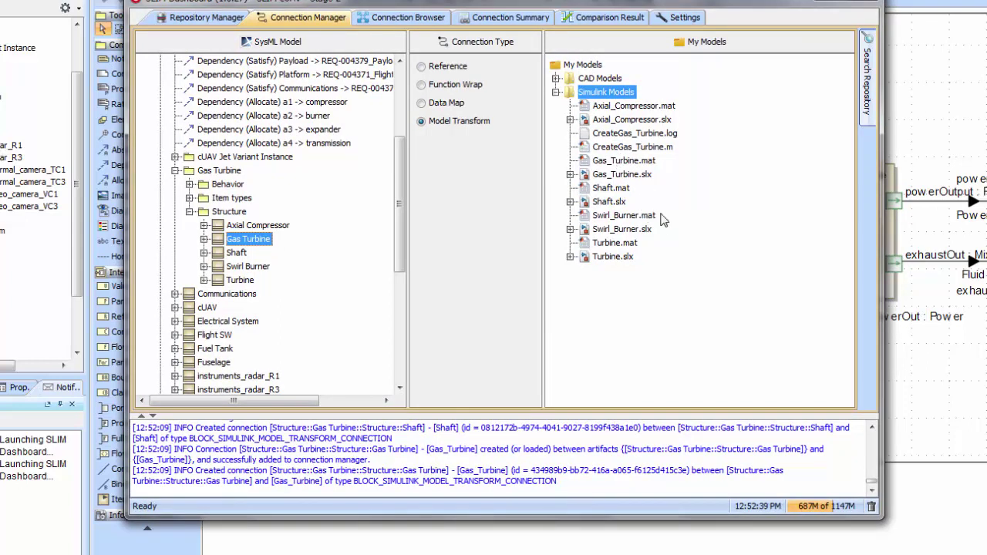
{"action": "left_click", "coordinate": [629, 178]}
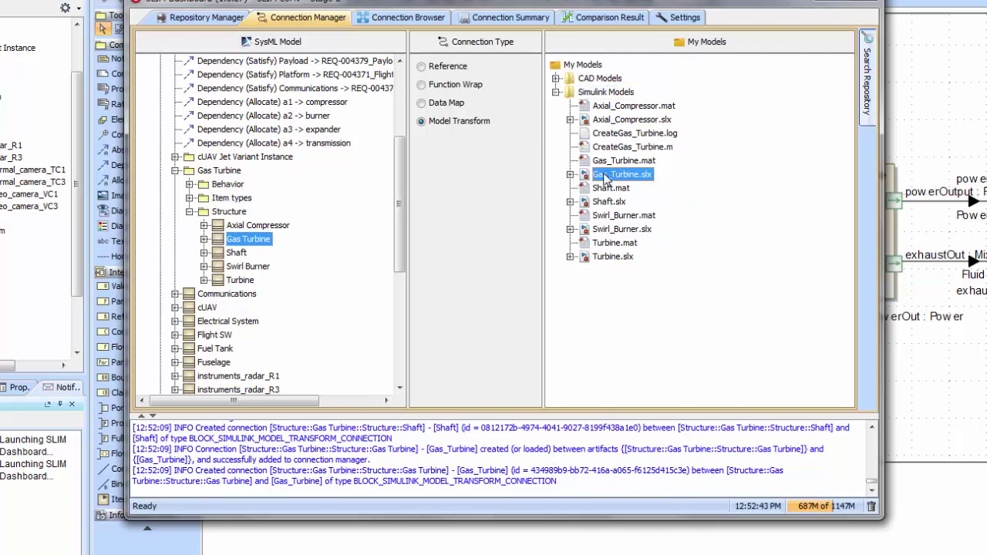
{"action": "right_click", "coordinate": [627, 176]}
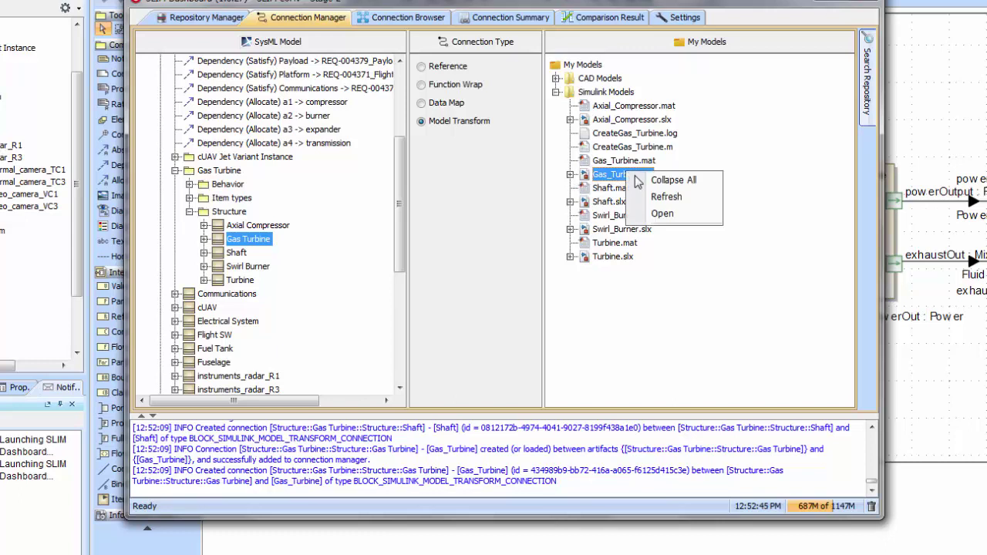
{"action": "left_click", "coordinate": [661, 216]}
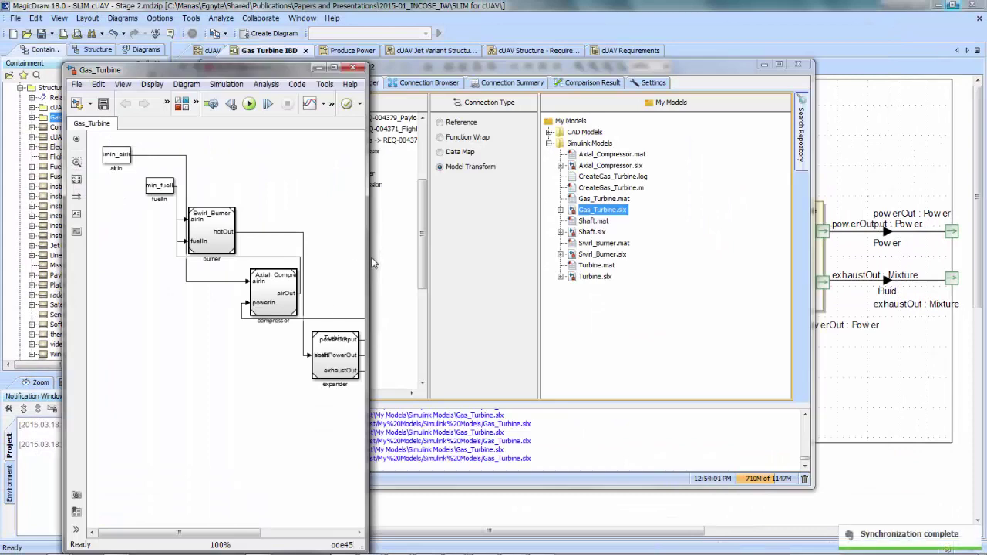
{"action": "left_click_drag", "start_coordinate": [366, 256], "coordinate": [601, 256]}
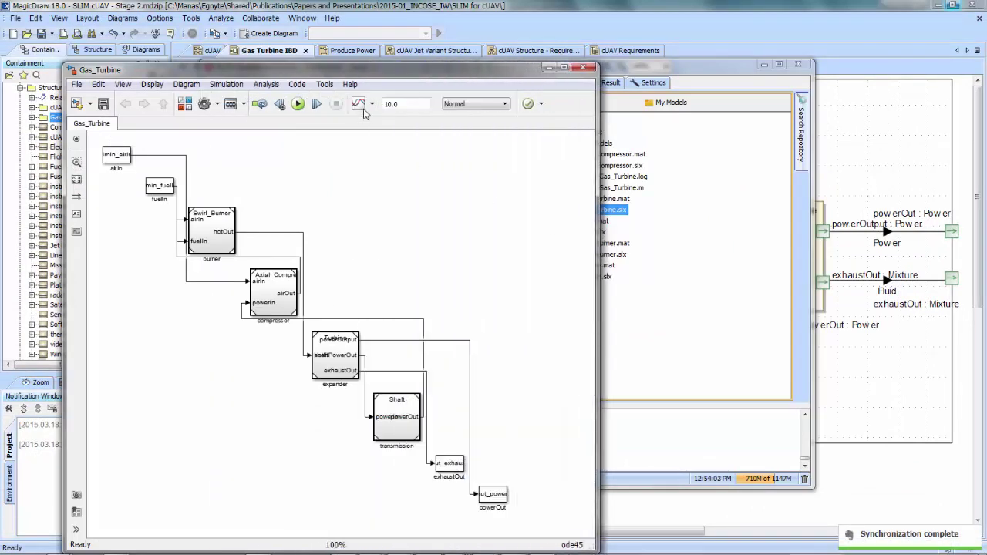
Put the SLIM Dashboard away and arrange the Gas Turbine IBD and the Simulink Gas_Turbine model side by side.
{"action": "left_click_drag", "start_coordinate": [370, 71], "coordinate": [683, 154]}
{"action": "left_click", "coordinate": [764, 64]}
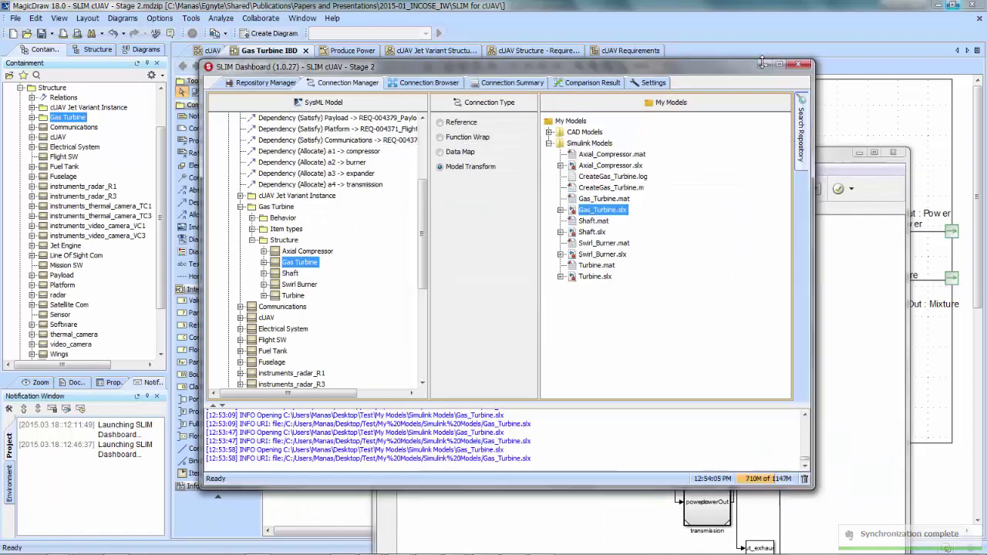
{"action": "left_click_drag", "start_coordinate": [603, 159], "coordinate": [738, 114]}
{"action": "left_click", "coordinate": [473, 11]}
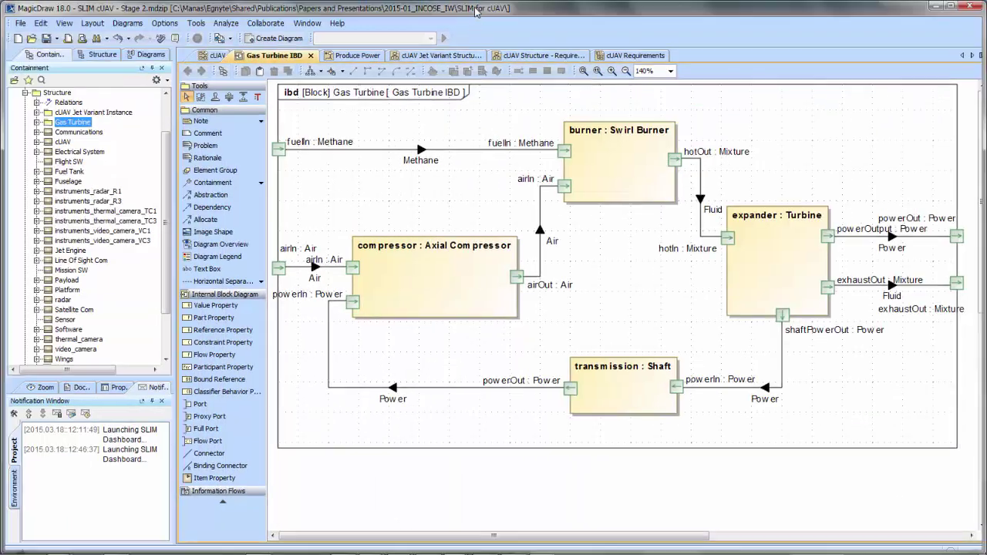
{"action": "left_click_drag", "start_coordinate": [513, 13], "coordinate": [228, 14]}
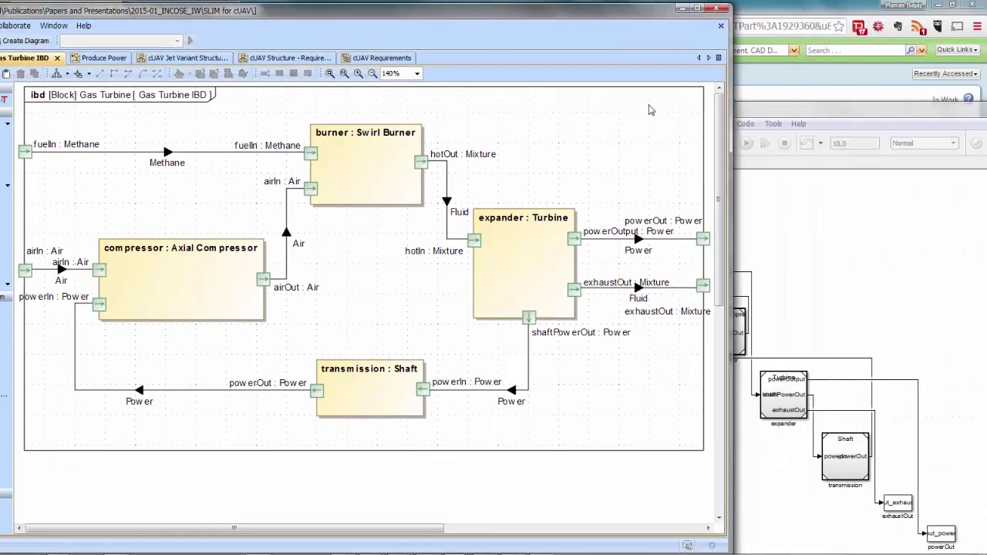
{"action": "left_click_drag", "start_coordinate": [754, 106], "coordinate": [678, 39]}
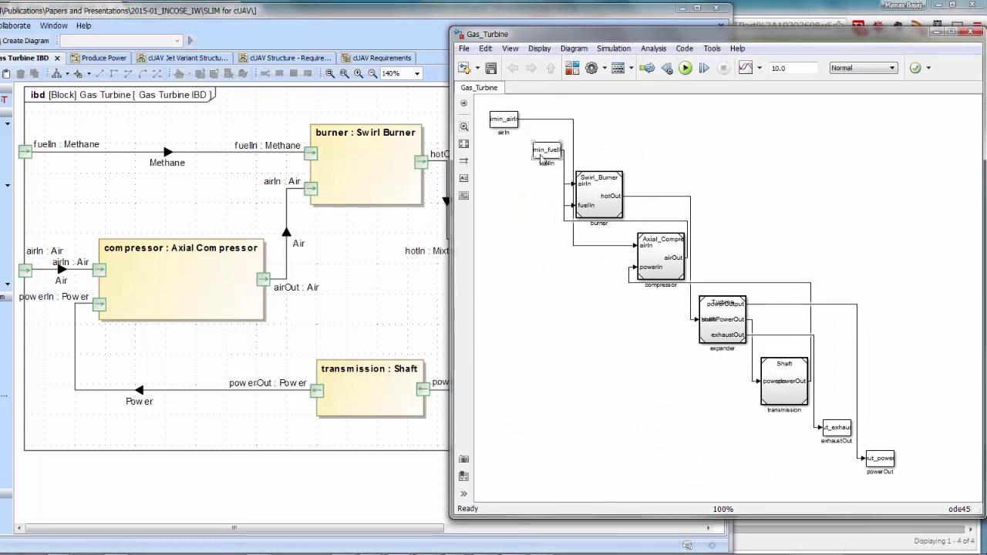
Rearrange the Simulink blocks like the IBD: burner up and to the right, fuelIn below airIn, and the compressor wider and farther left.
{"action": "left_click_drag", "start_coordinate": [611, 194], "coordinate": [757, 142]}
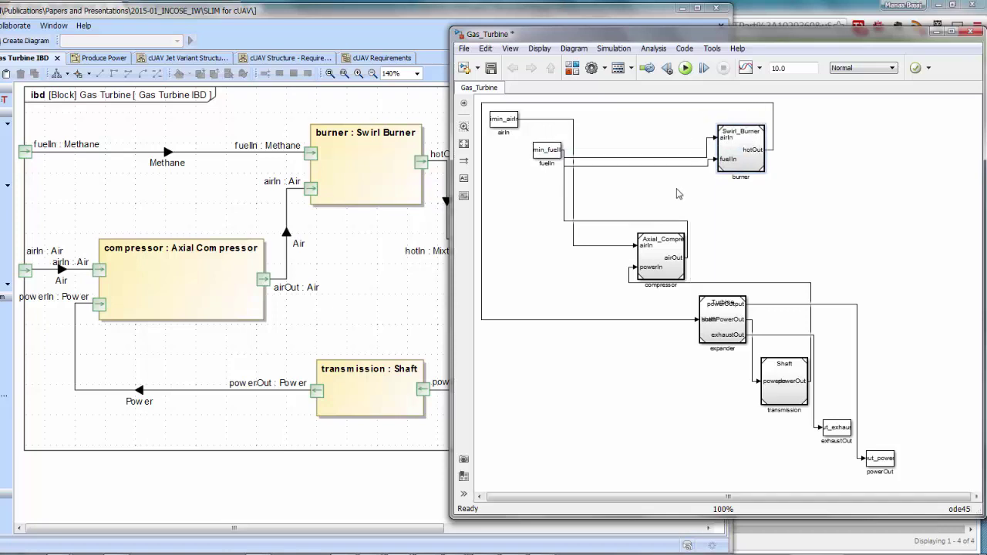
{"action": "left_click_drag", "start_coordinate": [551, 155], "coordinate": [518, 209]}
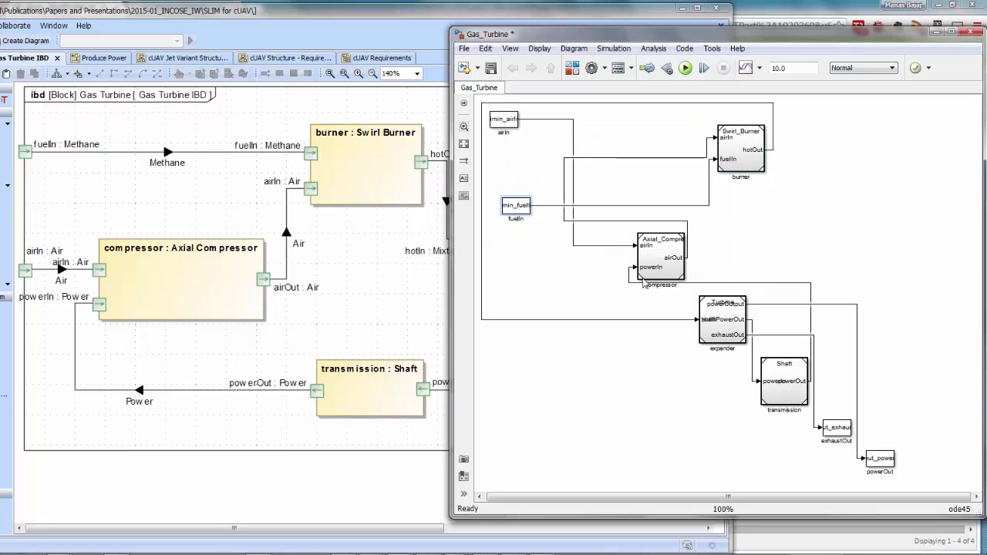
{"action": "left_click_drag", "start_coordinate": [667, 261], "coordinate": [691, 286]}
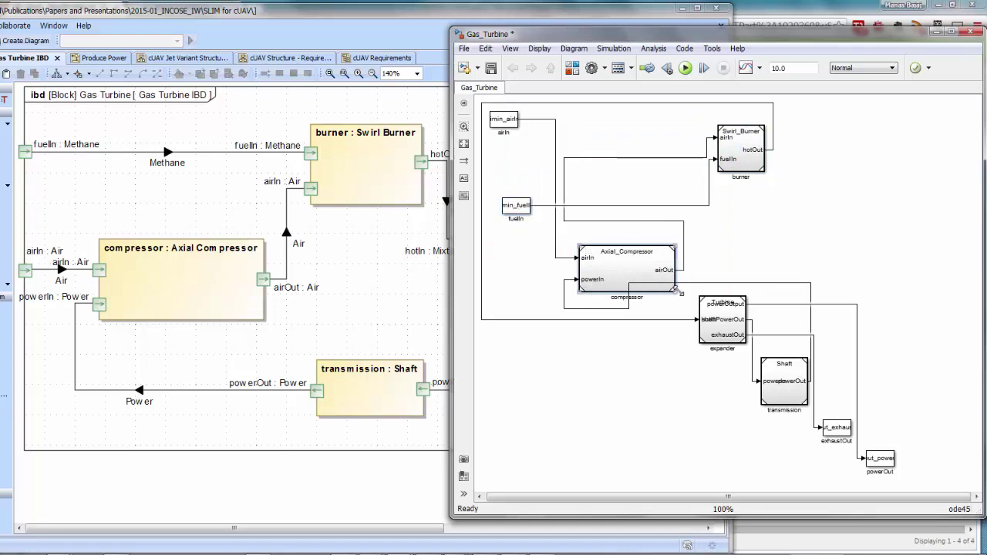
{"action": "left_click_drag", "start_coordinate": [614, 276], "coordinate": [603, 276]}
Widen the Turbine expander block and move it to the lower right of the burner.
{"action": "left_click", "coordinate": [717, 322]}
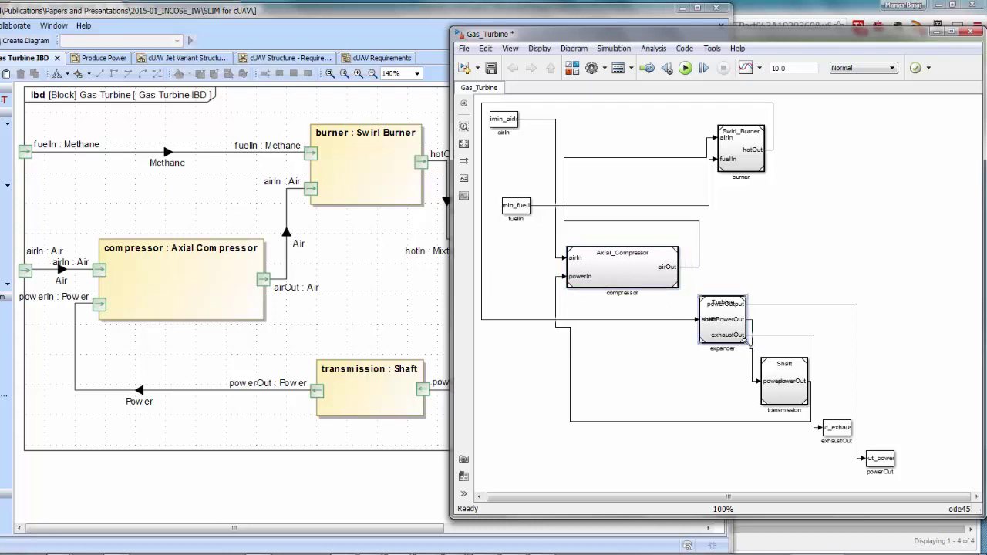
{"action": "left_click_drag", "start_coordinate": [743, 344], "coordinate": [853, 334]}
{"action": "left_click_drag", "start_coordinate": [768, 317], "coordinate": [895, 211]}
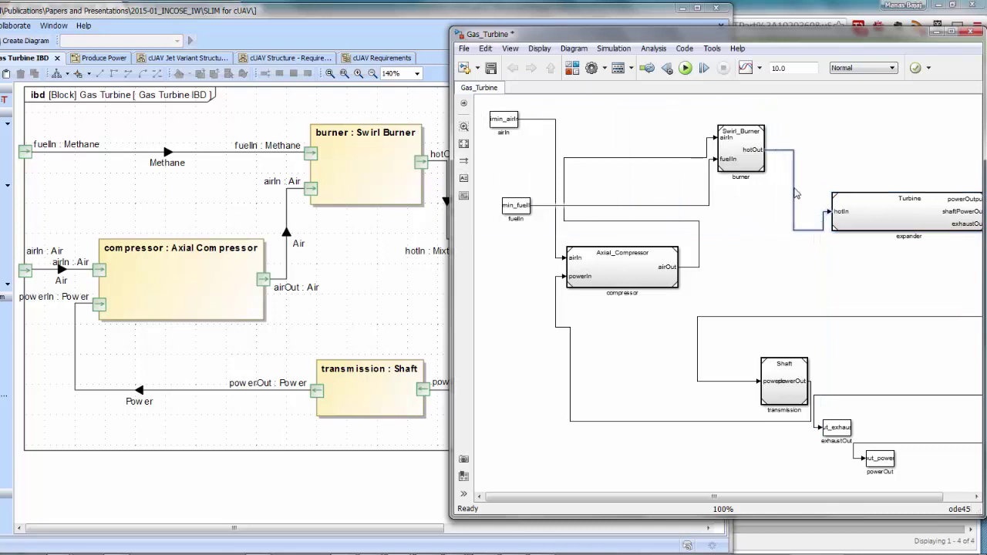
Move the Shaft transmission block up and slightly left below the expander, and lower its incoming signal line away from the burner.
{"action": "left_click_drag", "start_coordinate": [782, 390], "coordinate": [784, 332]}
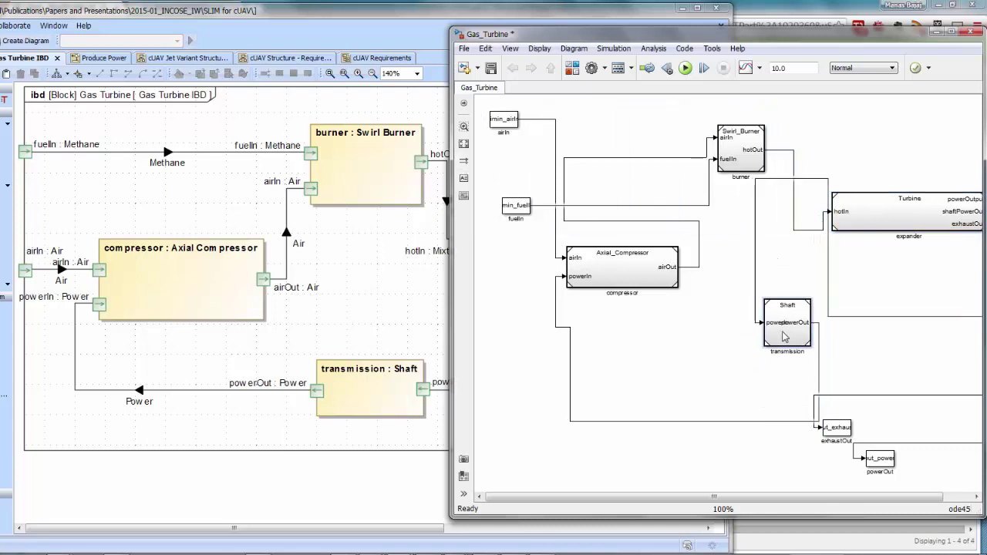
{"action": "left_click_drag", "start_coordinate": [774, 181], "coordinate": [774, 262]}
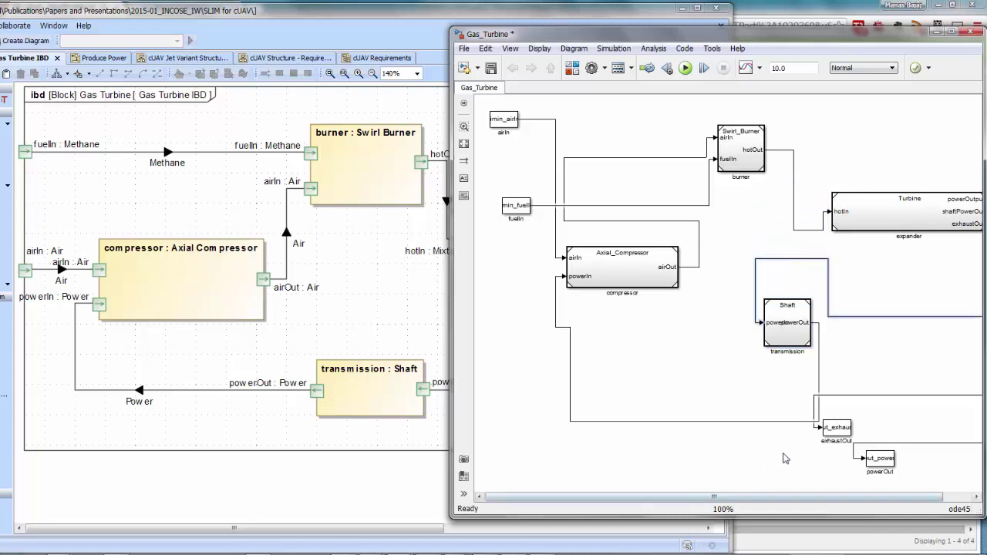
{"action": "left_click_drag", "start_coordinate": [743, 498], "coordinate": [768, 498]}
{"action": "left_click_drag", "start_coordinate": [749, 330], "coordinate": [737, 331]}
{"action": "left_click_drag", "start_coordinate": [662, 307], "coordinate": [692, 309]}
Move the exhaustOut and powerOut ports to the right of the expander, and compare the Simulink layout with the IBD.
{"action": "left_click_drag", "start_coordinate": [802, 429], "coordinate": [983, 202]}
{"action": "left_click_drag", "start_coordinate": [744, 497], "coordinate": [887, 497]}
{"action": "left_click_drag", "start_coordinate": [963, 205], "coordinate": [964, 206]}
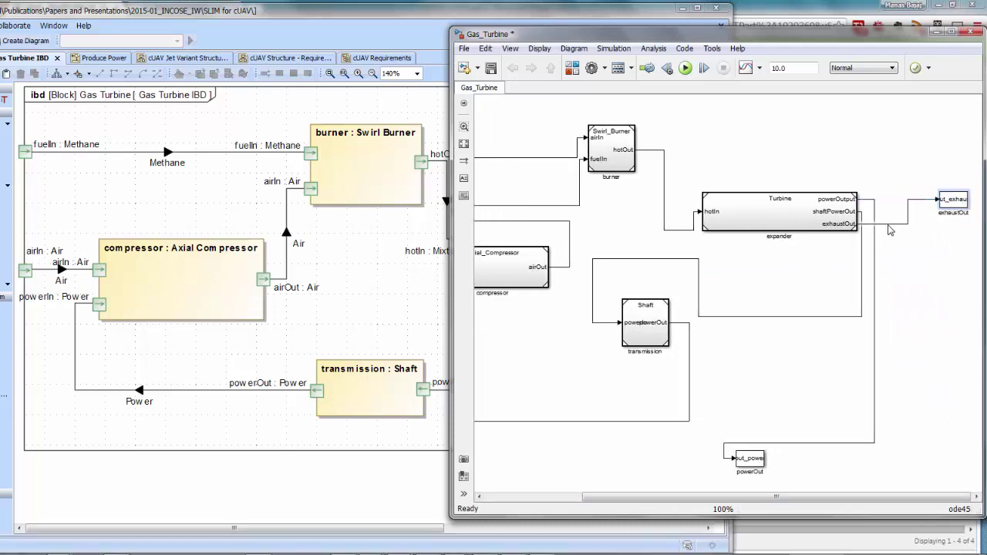
{"action": "left_click_drag", "start_coordinate": [744, 464], "coordinate": [930, 167]}
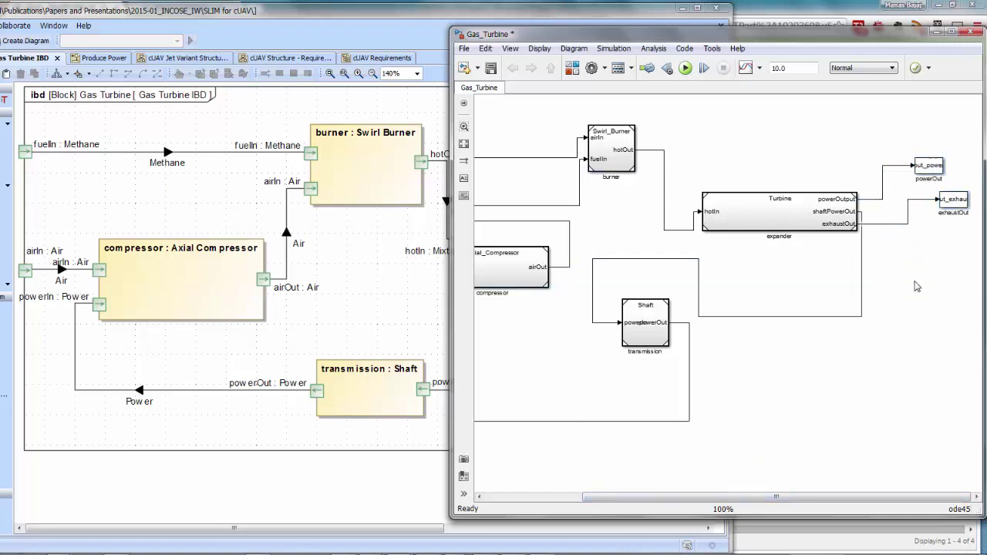
{"action": "left_click_drag", "start_coordinate": [696, 495], "coordinate": [576, 497]}
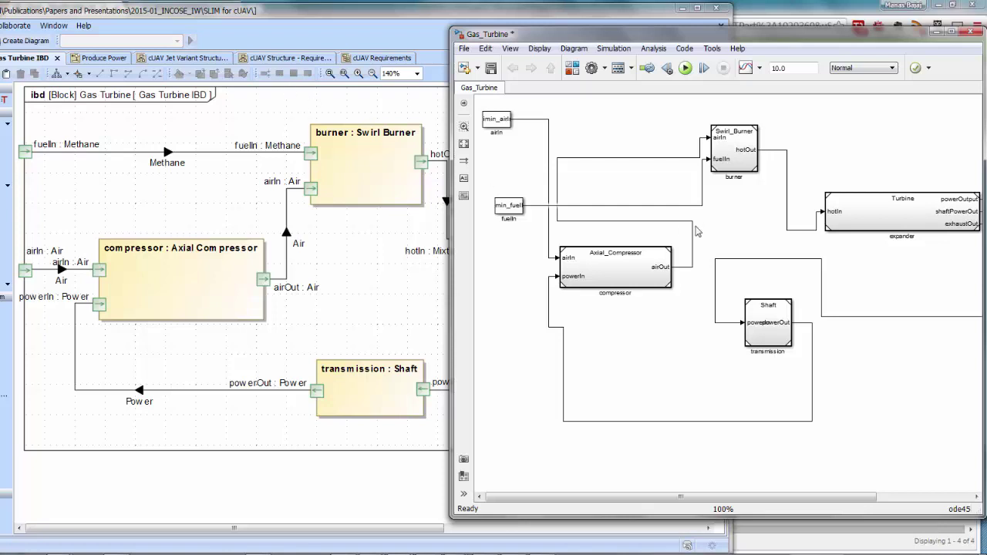
{"action": "left_click", "coordinate": [651, 194]}
{"action": "left_click", "coordinate": [616, 265]}
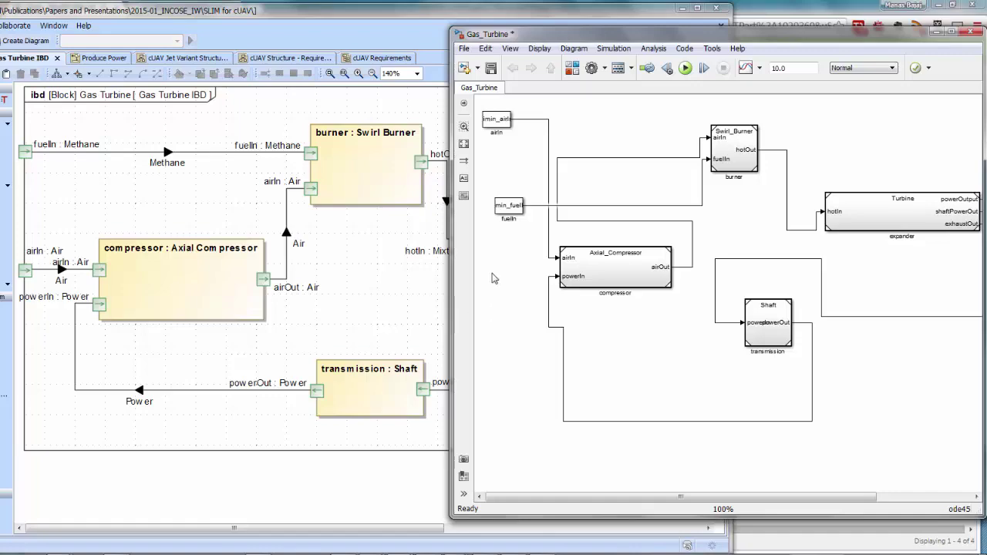
Switch to the SLIM Dashboard and examine the Gas Turbine block's connections in the Connection Browser, selecting its Simulink model transform.
{"action": "mouse_move", "coordinate": [502, 549]}
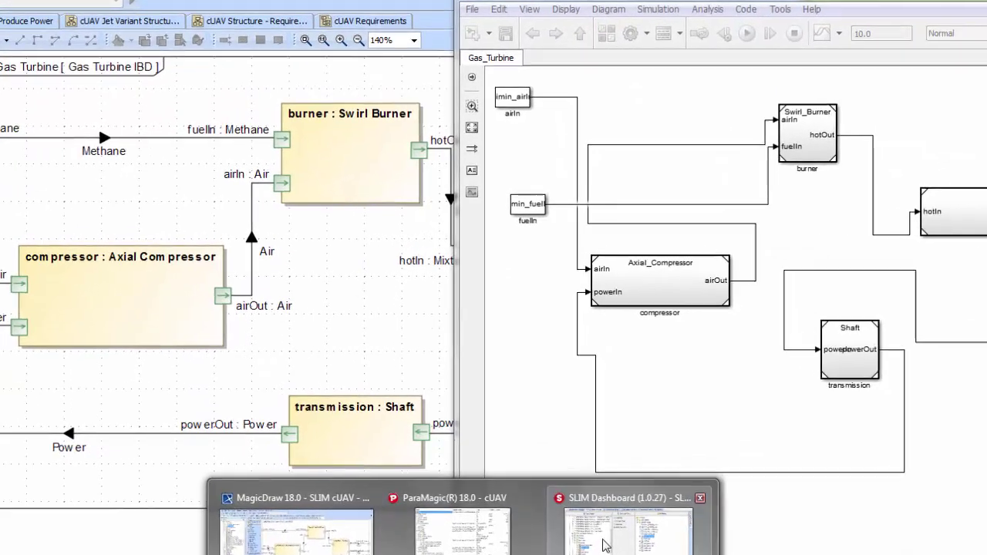
{"action": "left_click", "coordinate": [598, 497]}
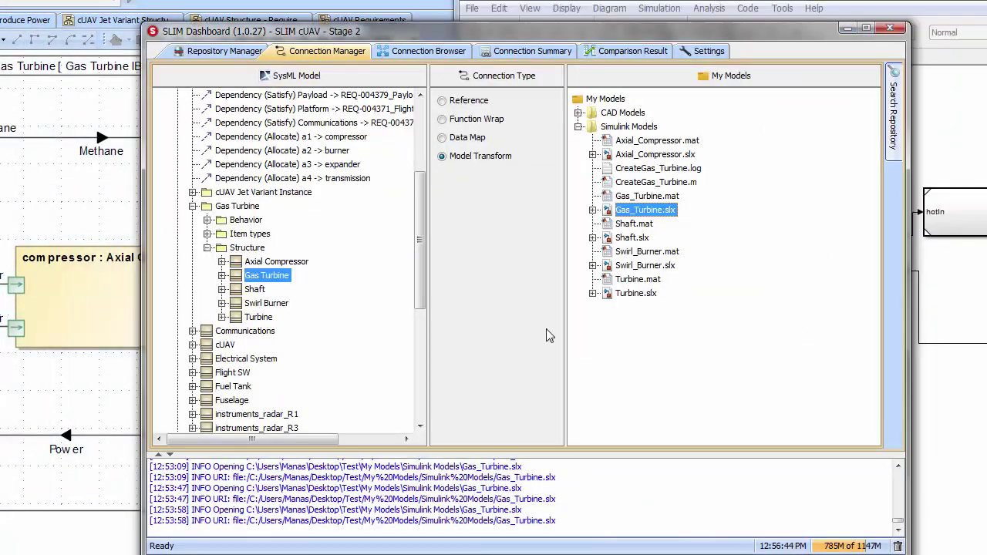
{"action": "left_click", "coordinate": [439, 54]}
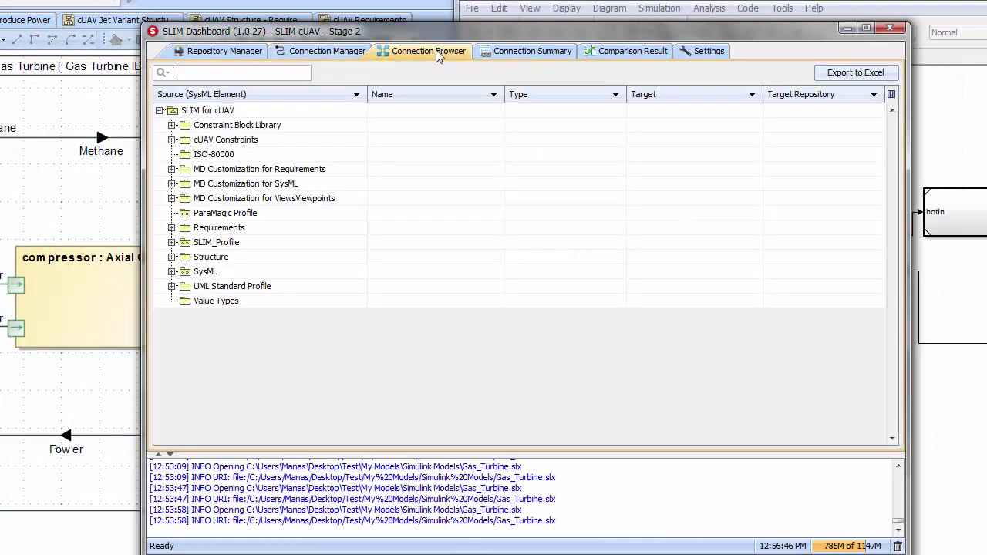
{"action": "left_click", "coordinate": [172, 256]}
{"action": "scroll", "coordinate": [197, 301], "scroll_direction": "down", "scroll_amount": 1}
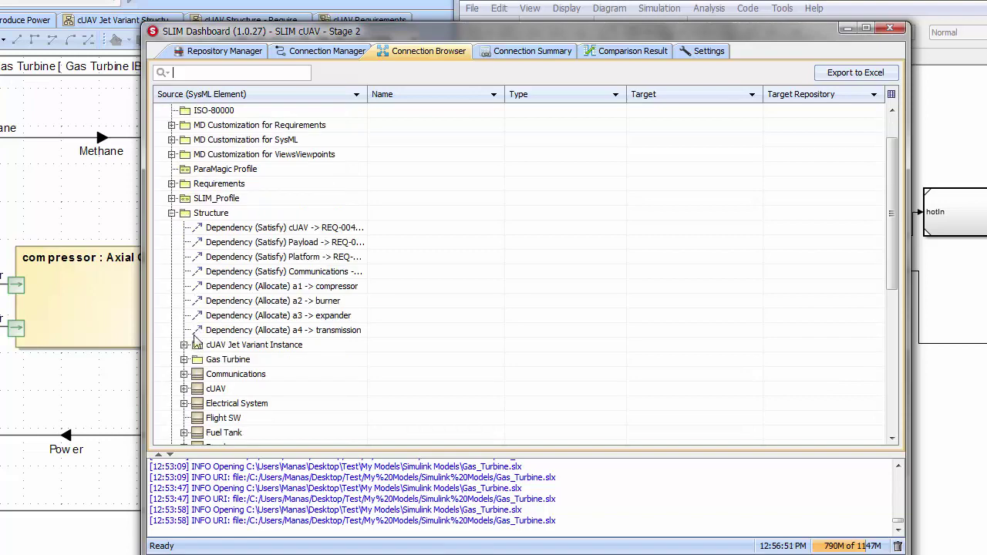
{"action": "left_click", "coordinate": [184, 359]}
{"action": "left_click", "coordinate": [196, 403]}
{"action": "scroll", "coordinate": [202, 405], "scroll_direction": "down", "scroll_amount": 2}
{"action": "left_click", "coordinate": [208, 344]}
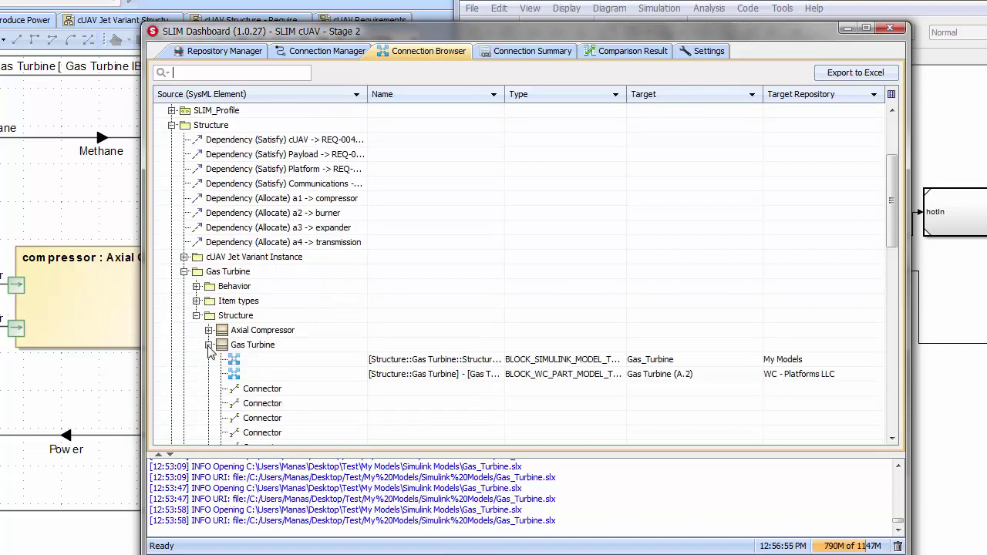
{"action": "left_click", "coordinate": [738, 364]}
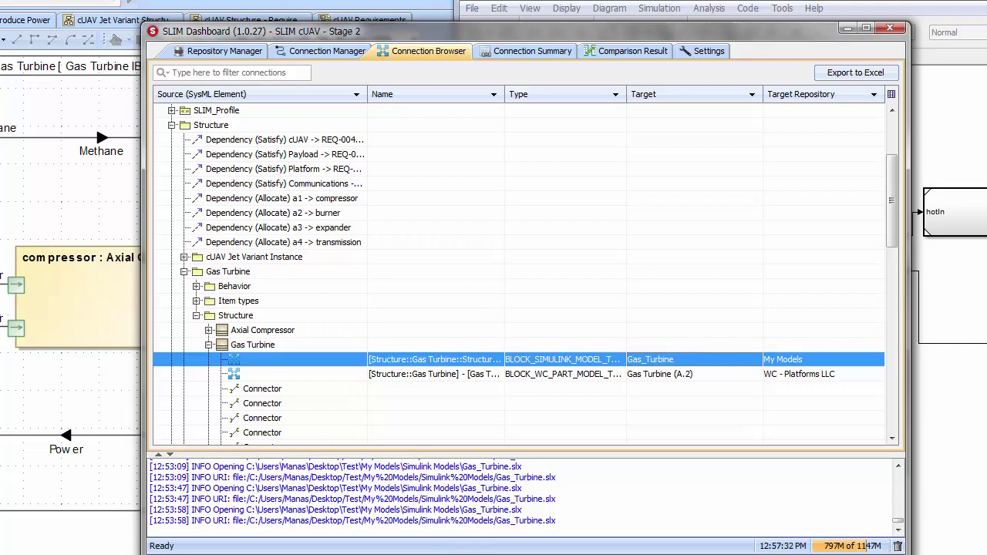
Switch to MagicDraw, view the Gas Turbine IBD and Produce Power diagrams, and bring up the SLIM cUAV - Stage 3 project.
{"action": "left_click", "coordinate": [128, 1]}
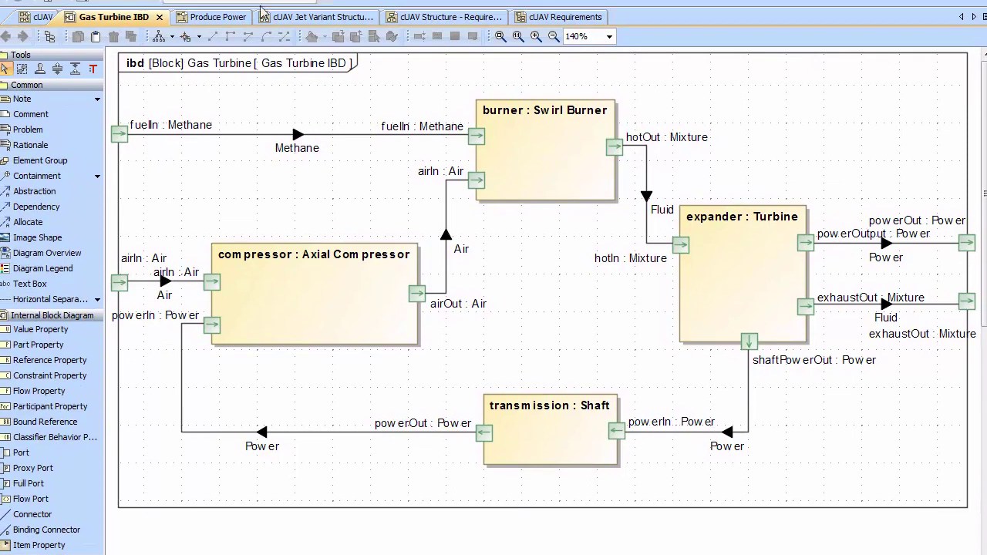
{"action": "left_click", "coordinate": [232, 23]}
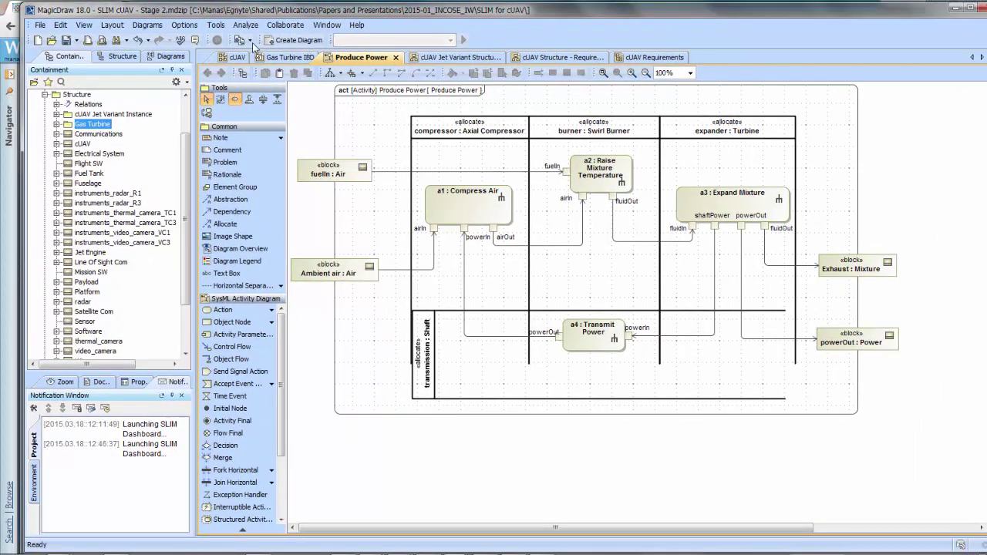
{"action": "left_click", "coordinate": [246, 42]}
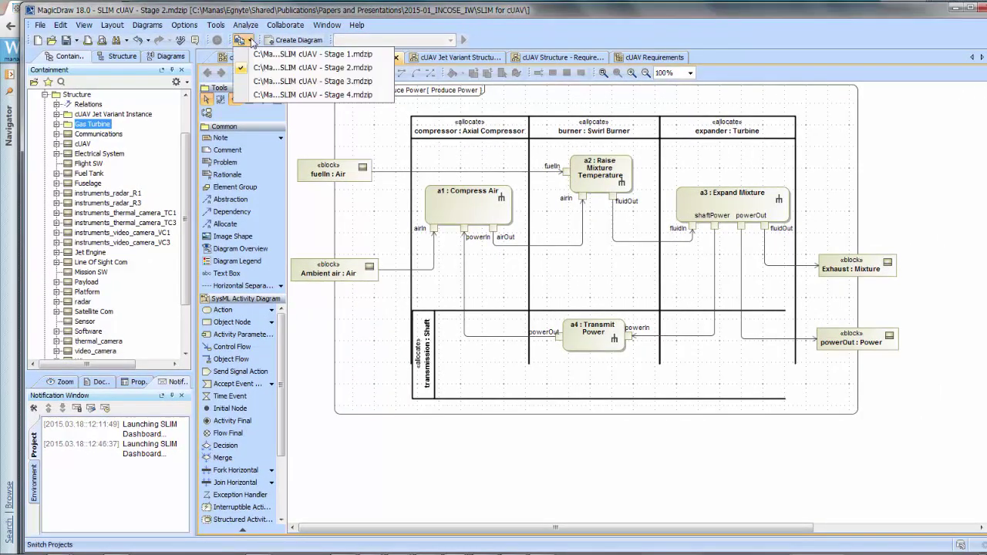
{"action": "left_click", "coordinate": [268, 81]}
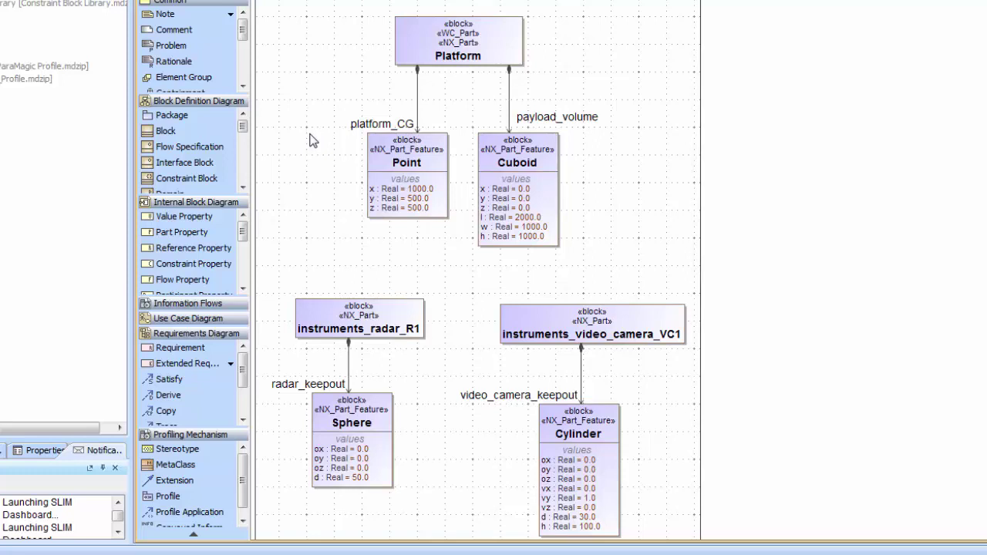
Examine the Platform, radar and video camera NX part blocks and their point, cuboid, sphere and cylinder features in the mechanical design diagram.
{"action": "left_click", "coordinate": [374, 126]}
{"action": "left_click", "coordinate": [583, 115]}
{"action": "left_click", "coordinate": [584, 152]}
{"action": "left_click", "coordinate": [359, 320]}
{"action": "scroll", "coordinate": [363, 262], "scroll_direction": "down", "scroll_amount": 1}
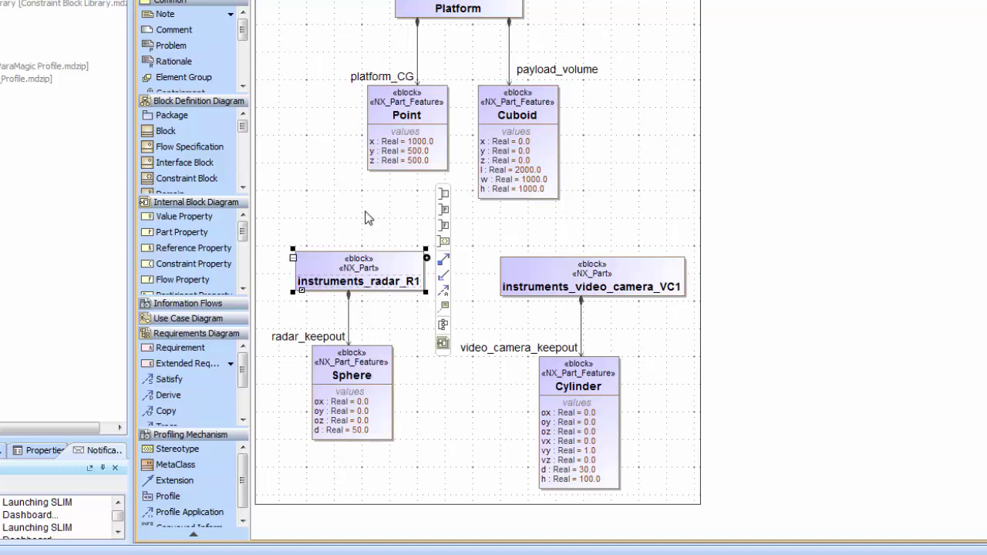
{"action": "left_click", "coordinate": [366, 218]}
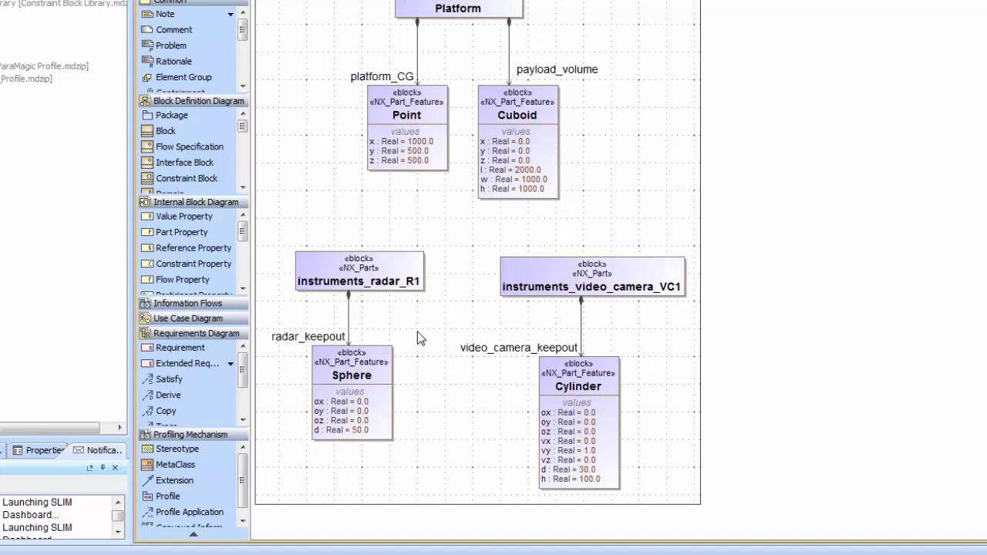
{"action": "left_click", "coordinate": [648, 292]}
{"action": "left_click", "coordinate": [646, 316]}
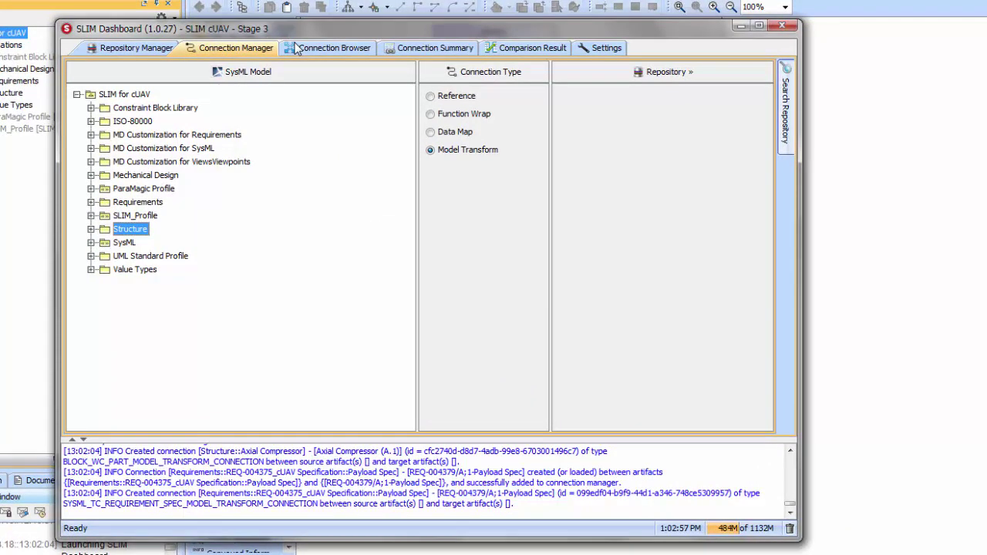
Load the My Models repository as the connection target in the SLIM Dashboard's Connection Manager and select its CAD Models folder.
{"action": "left_click", "coordinate": [652, 74]}
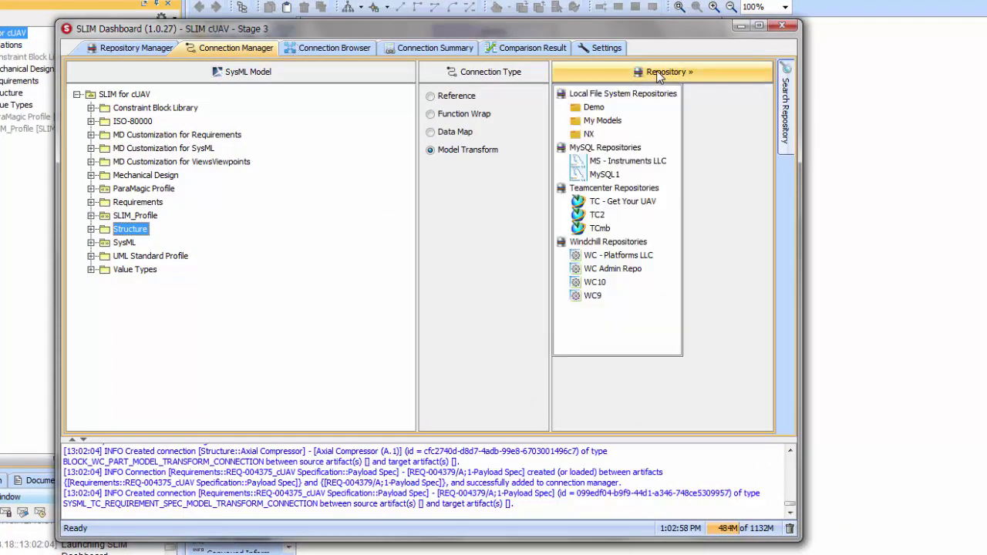
{"action": "left_click", "coordinate": [614, 120]}
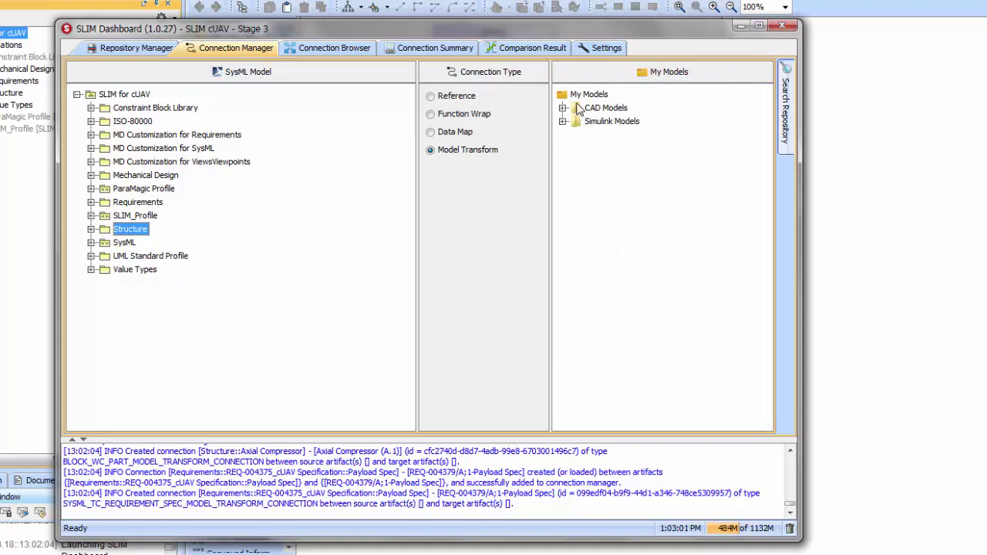
{"action": "left_click", "coordinate": [569, 108]}
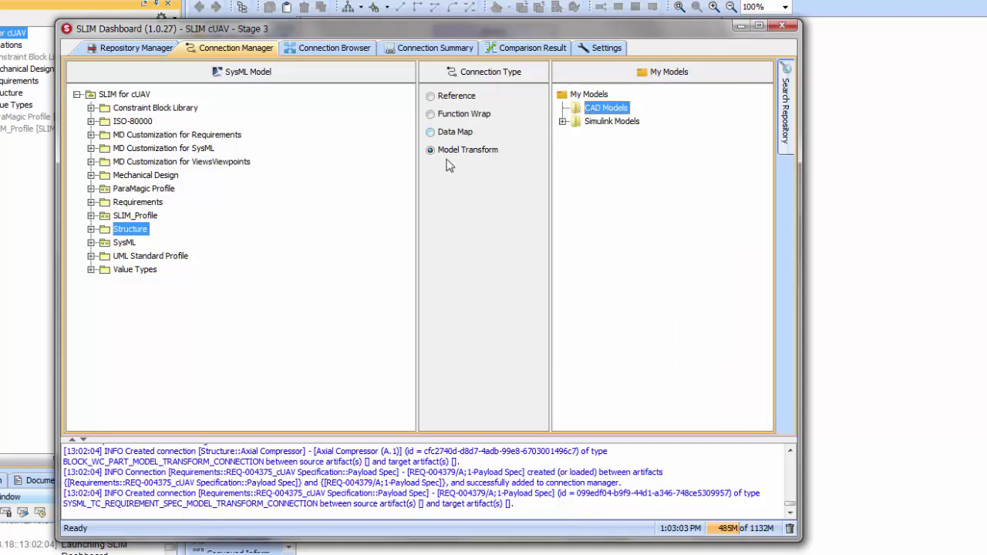
Expand the Structure package in the SysML model, select the Platform block, and check it against the mechanical design diagram.
{"action": "left_click_drag", "start_coordinate": [417, 195], "coordinate": [377, 194]}
{"action": "left_click", "coordinate": [91, 229]}
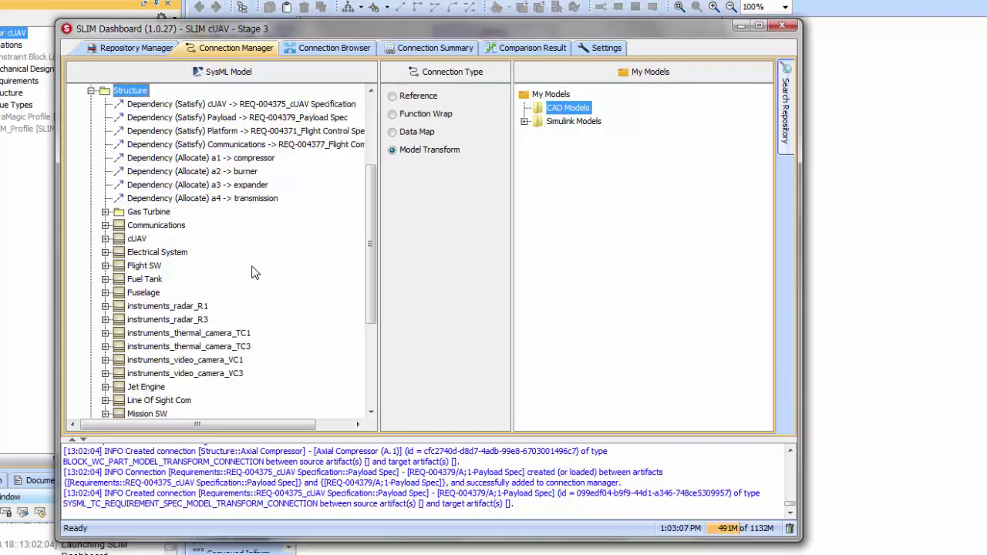
{"action": "scroll", "coordinate": [304, 254], "scroll_direction": "down", "scroll_amount": 1}
{"action": "scroll", "coordinate": [291, 255], "scroll_direction": "down", "scroll_amount": 3}
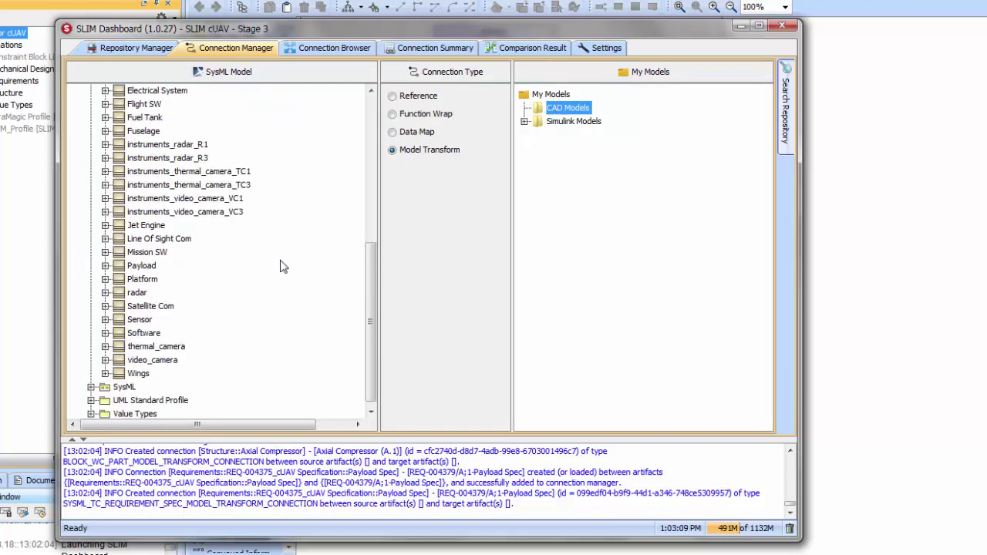
{"action": "left_click", "coordinate": [142, 280]}
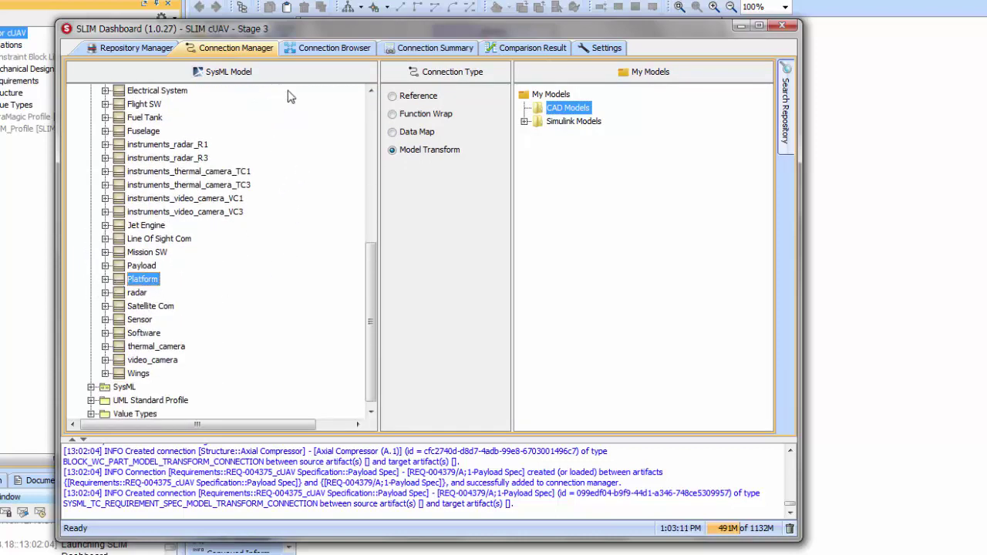
{"action": "left_click_drag", "start_coordinate": [316, 30], "coordinate": [323, 291]}
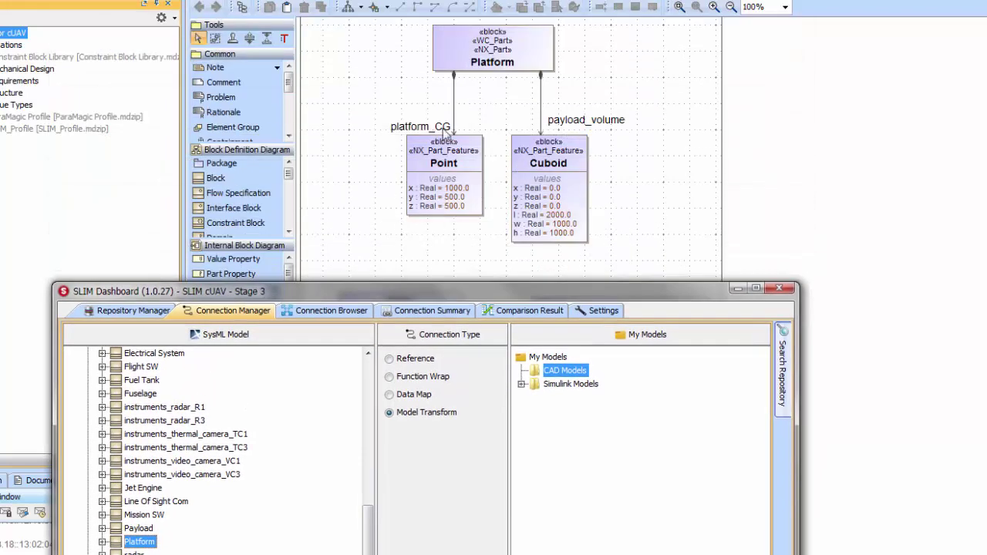
{"action": "left_click_drag", "start_coordinate": [520, 290], "coordinate": [497, 52]}
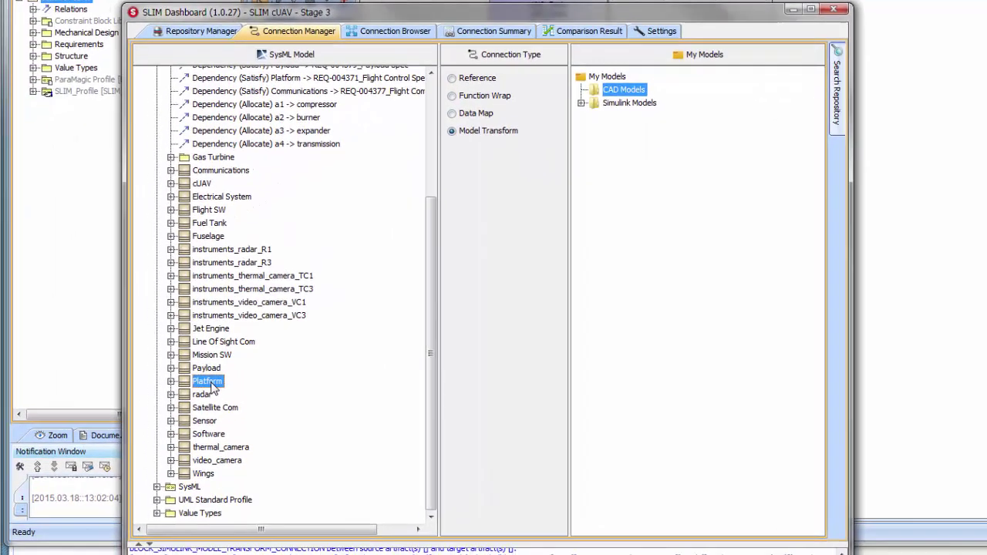
Create a Model Transform connection from the Platform block to the CAD Models folder, choosing to generate an NX CAD model.
{"action": "left_click_drag", "start_coordinate": [147, 423], "coordinate": [365, 236]}
{"action": "left_click_drag", "start_coordinate": [424, 198], "coordinate": [622, 96]}
{"action": "left_click", "coordinate": [625, 293]}
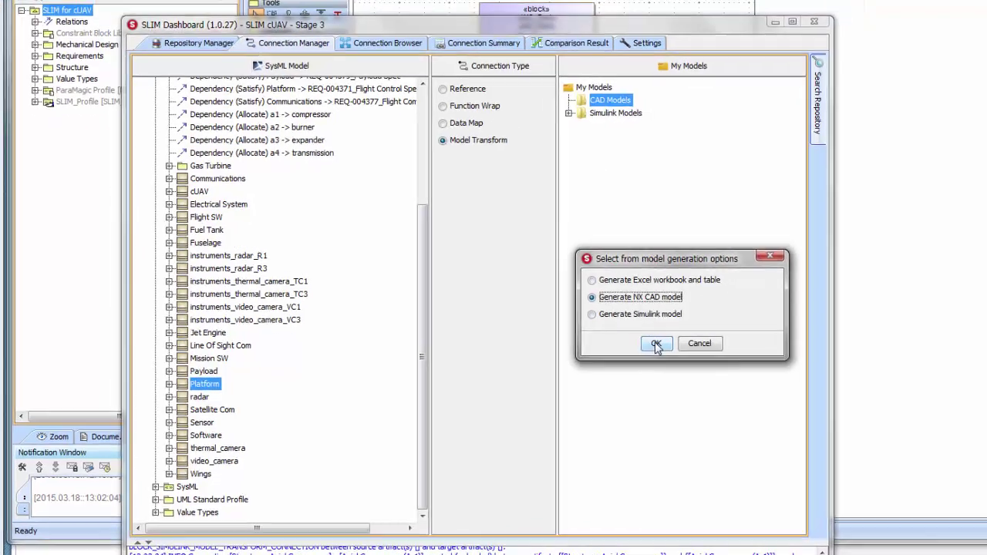
{"action": "left_click", "coordinate": [671, 340]}
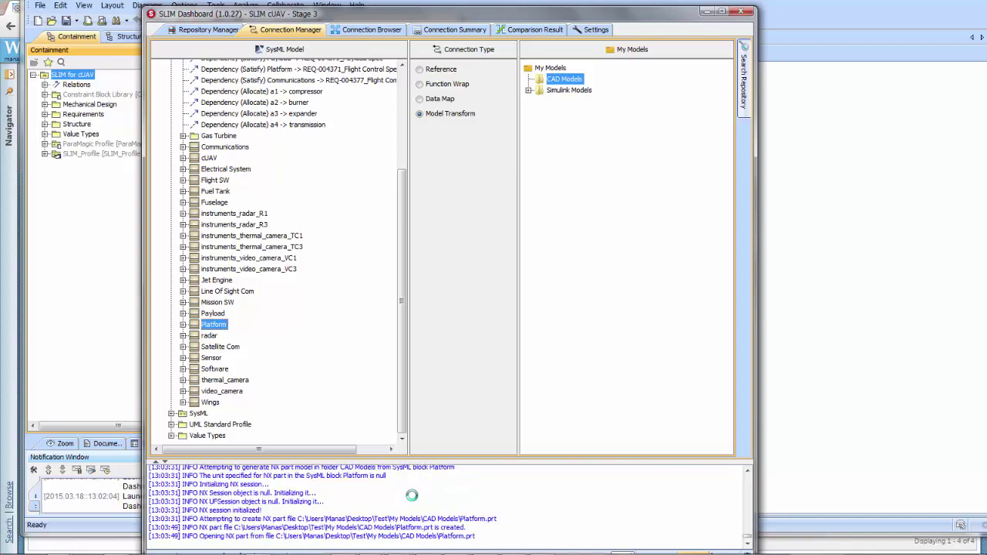
Open the generated Platform part from CAD Models in NX and compare its feature names with the SysML diagram behind it.
{"action": "left_click", "coordinate": [588, 91]}
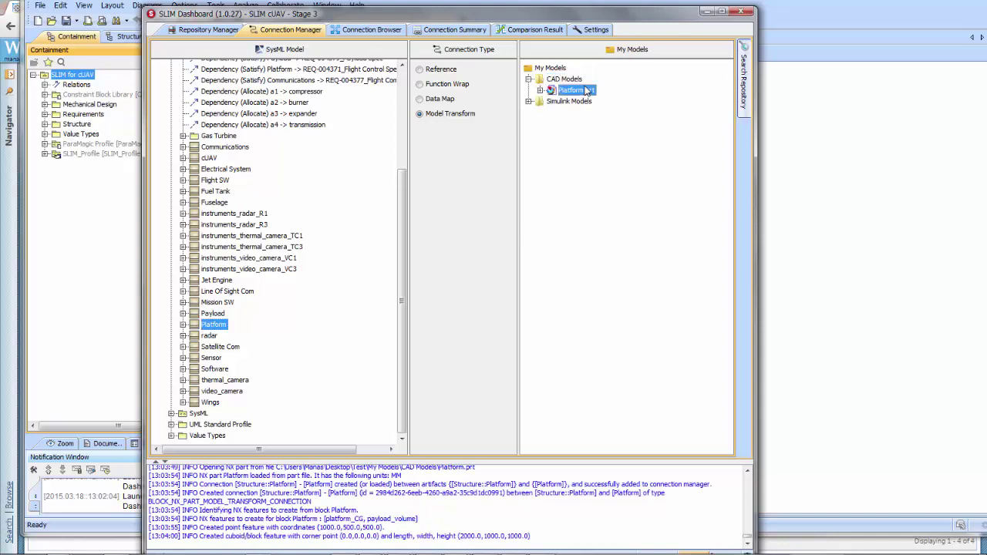
{"action": "right_click", "coordinate": [569, 92]}
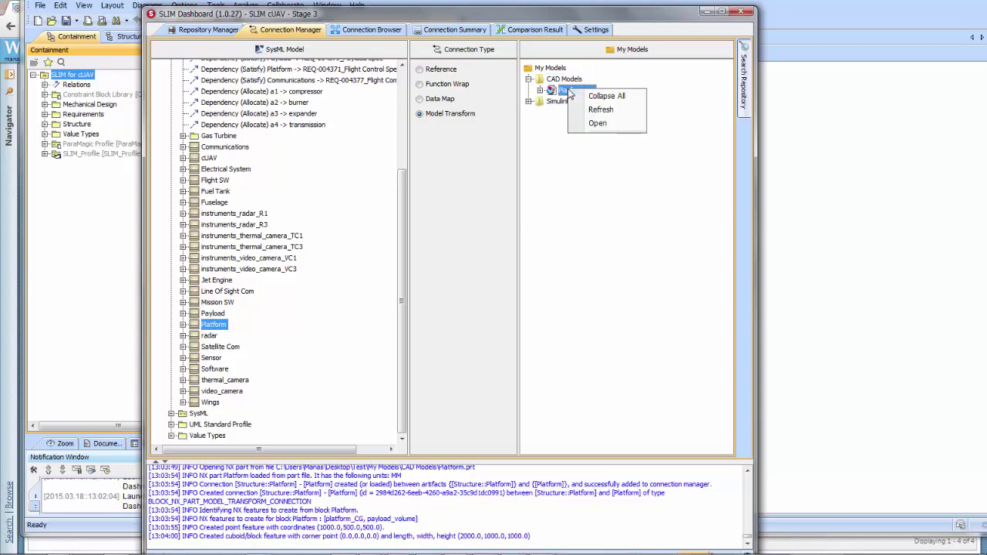
{"action": "left_click", "coordinate": [596, 123]}
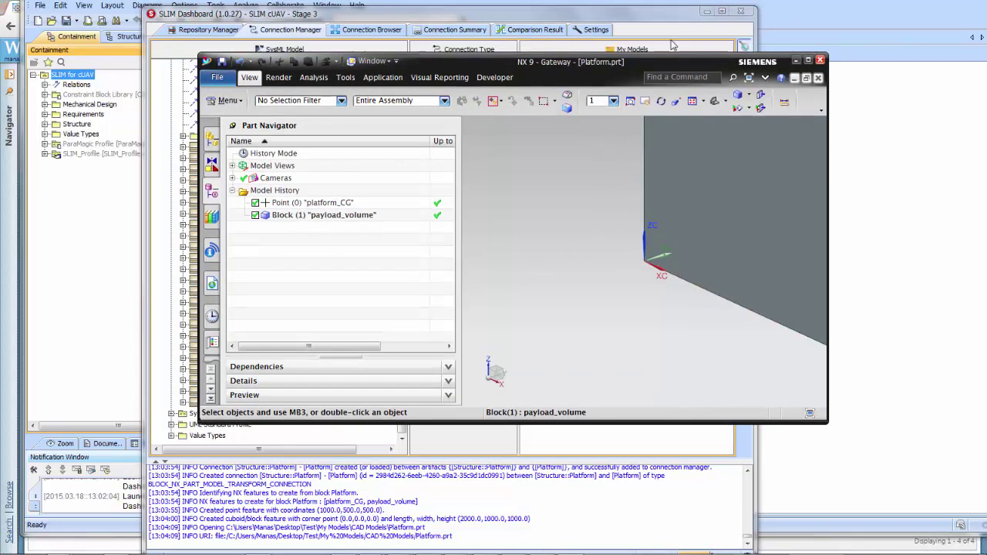
{"action": "left_click", "coordinate": [706, 12]}
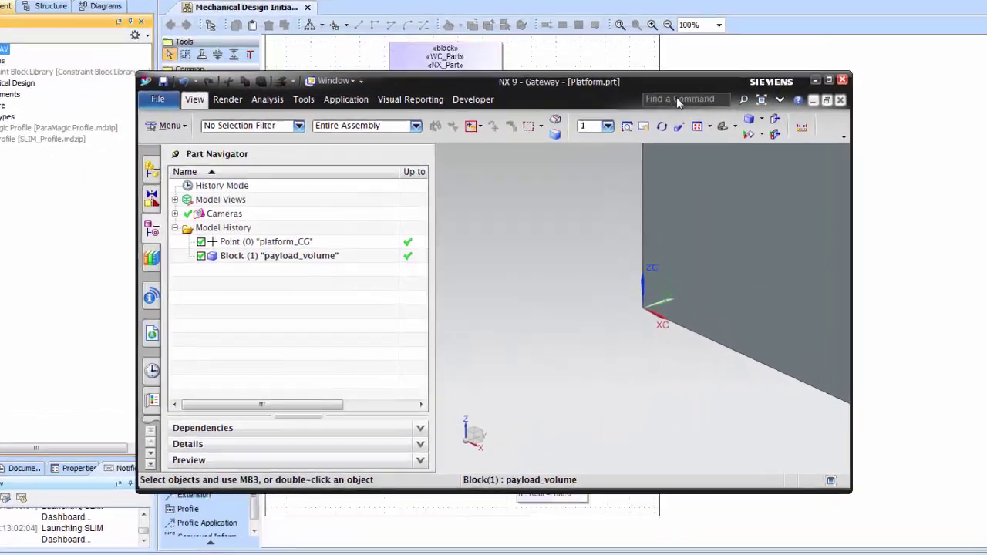
{"action": "left_click_drag", "start_coordinate": [677, 81], "coordinate": [694, 230]}
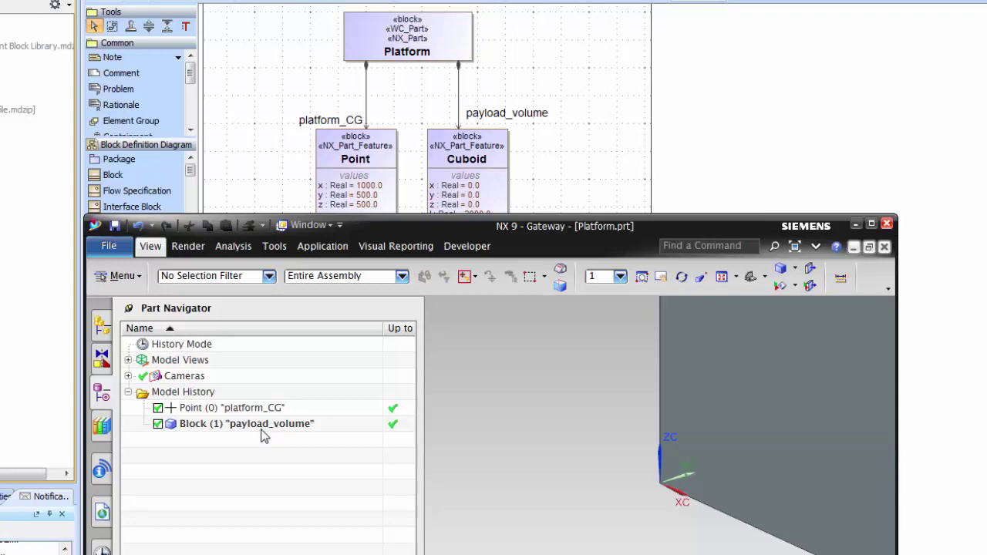
{"action": "left_click_drag", "start_coordinate": [531, 226], "coordinate": [454, 146]}
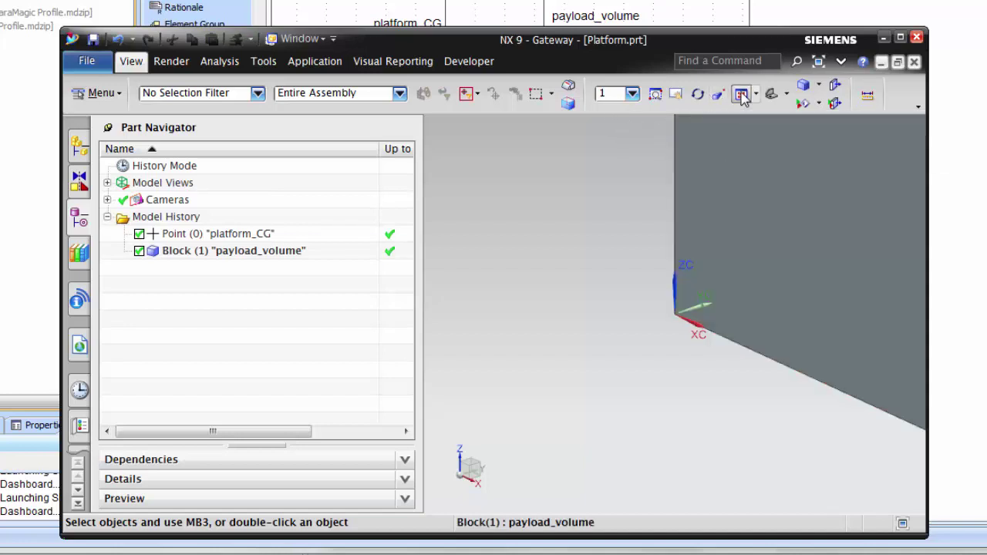
Fit the whole Platform part in the graphics view and display it as Static Wireframe.
{"action": "left_click", "coordinate": [741, 94]}
{"action": "left_click", "coordinate": [756, 93]}
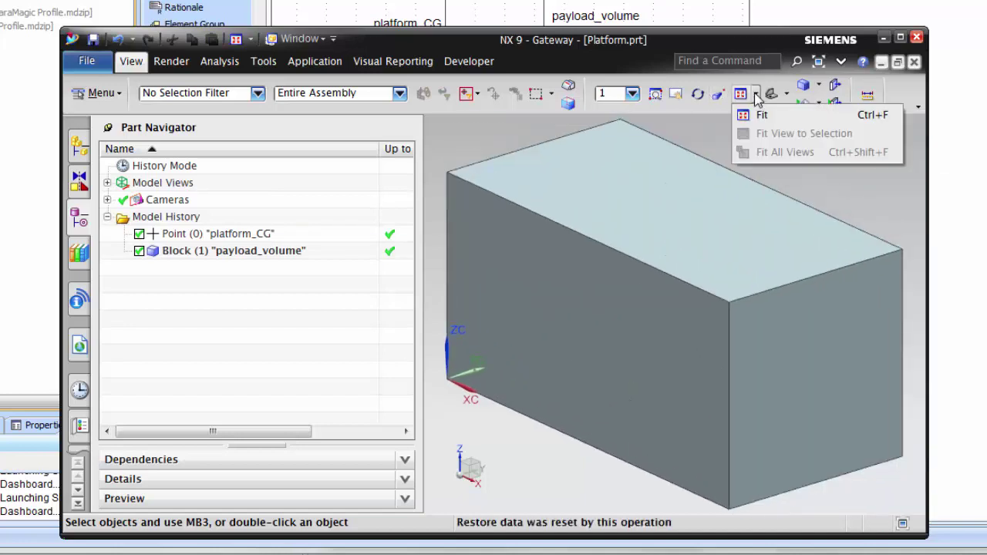
{"action": "left_click", "coordinate": [819, 85]}
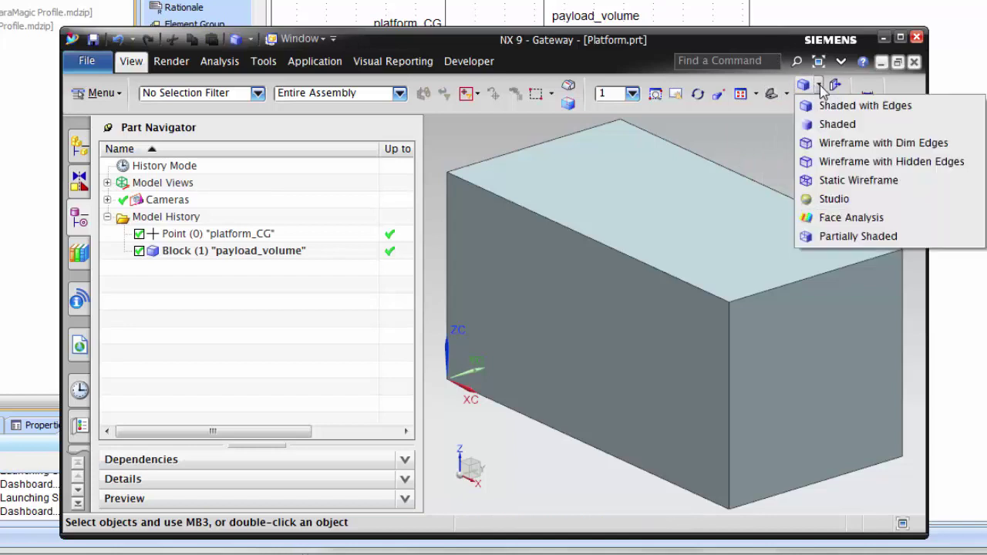
{"action": "left_click", "coordinate": [820, 182]}
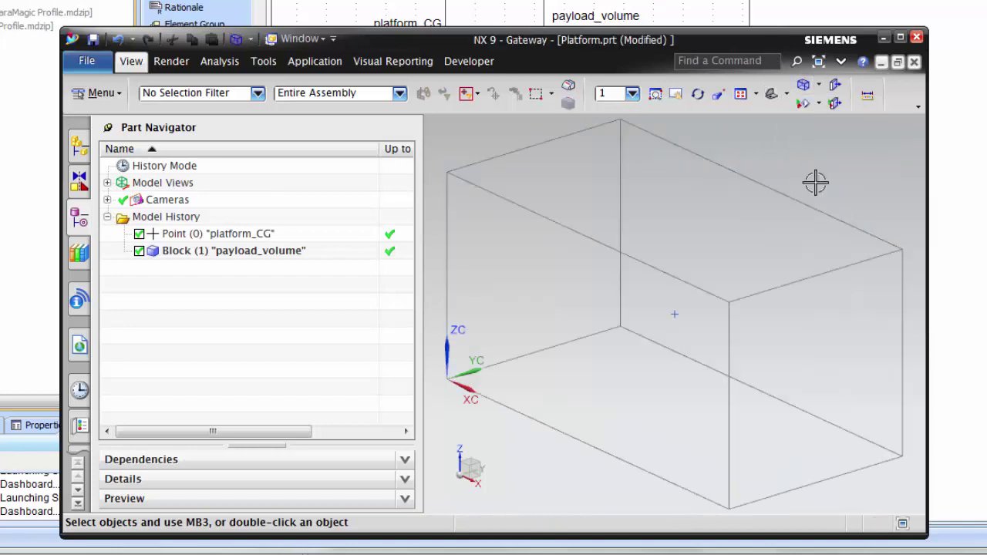
Highlight the payload_volume block and the platform_CG point alternately in the wireframe model.
{"action": "left_click", "coordinate": [279, 254]}
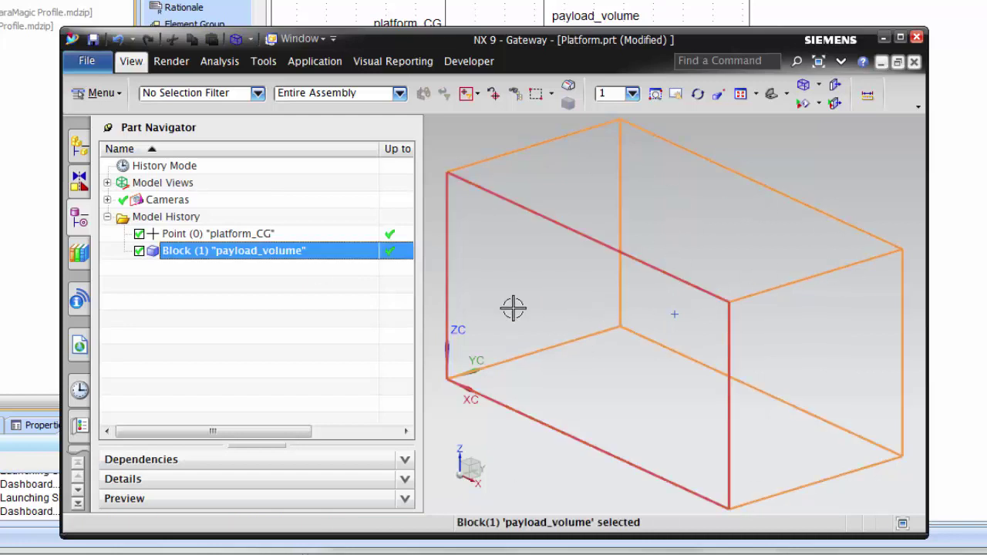
{"action": "left_click", "coordinate": [214, 235]}
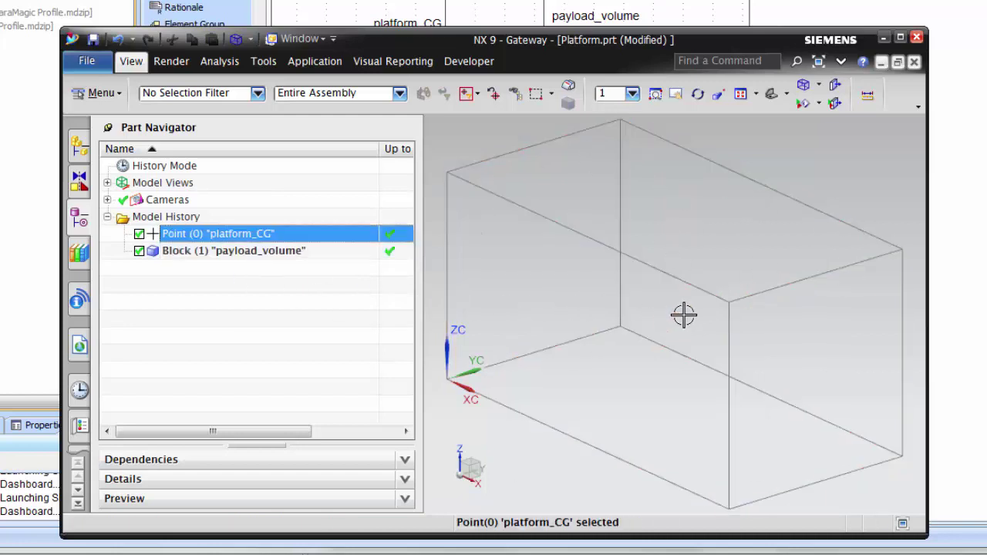
{"action": "left_click", "coordinate": [269, 255]}
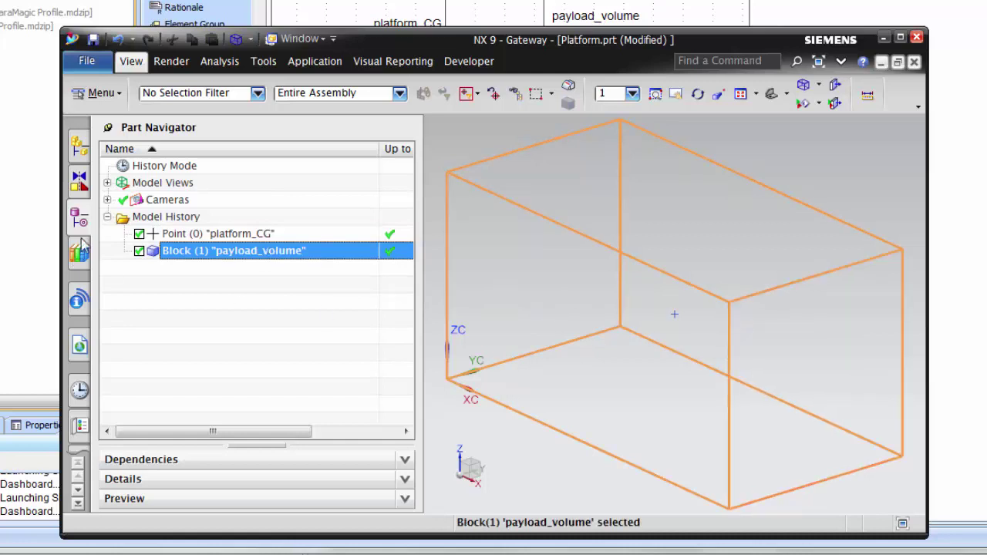
{"action": "left_click", "coordinate": [240, 234]}
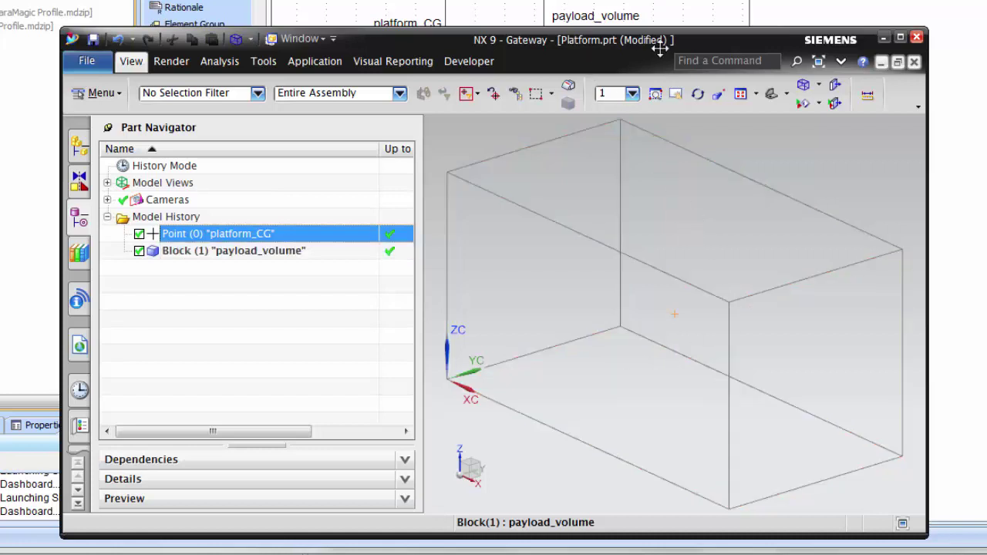
Inspect the payload_volume block's origin and edge lengths in NX against the Cuboid values in the SysML diagram.
{"action": "left_click", "coordinate": [271, 254]}
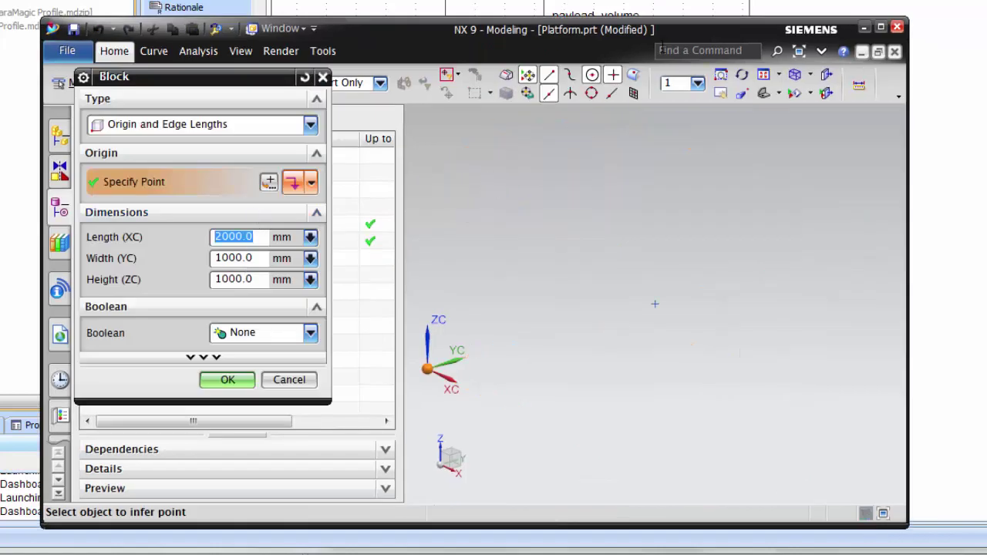
{"action": "left_click_drag", "start_coordinate": [640, 33], "coordinate": [619, 184]}
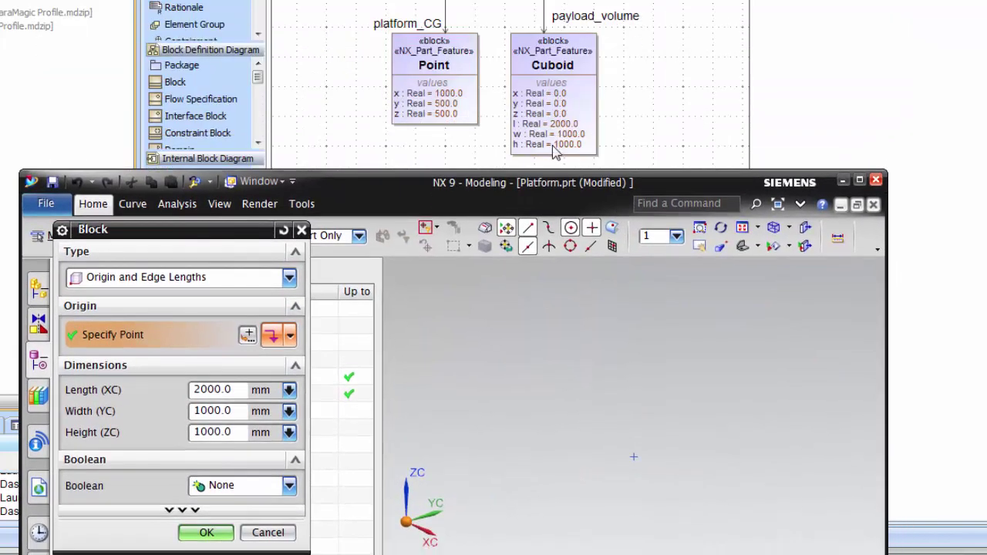
{"action": "left_click", "coordinate": [302, 230]}
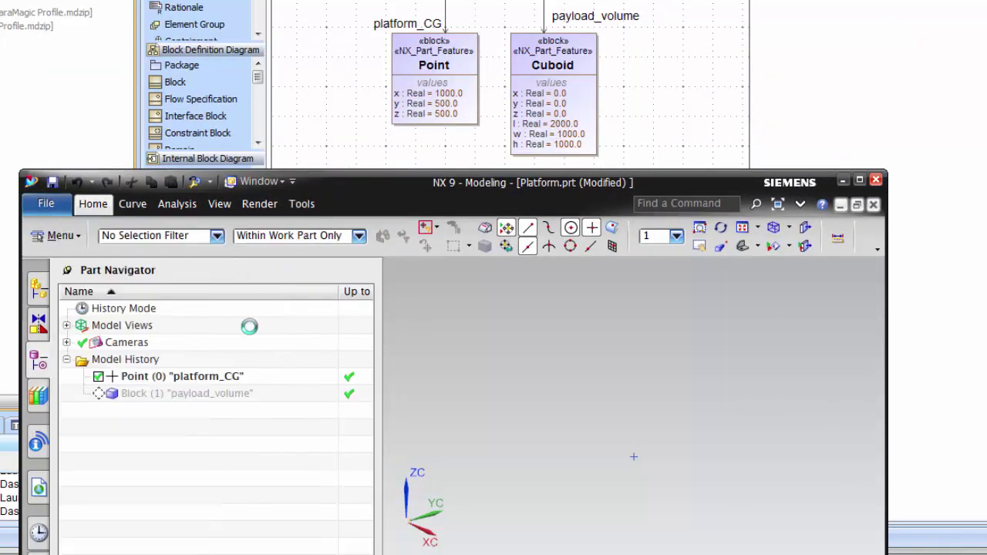
Inspect the platform_CG point's coordinates in NX against the Point values in the SysML diagram.
{"action": "left_click", "coordinate": [161, 376]}
{"action": "double_click", "coordinate": [161, 377]}
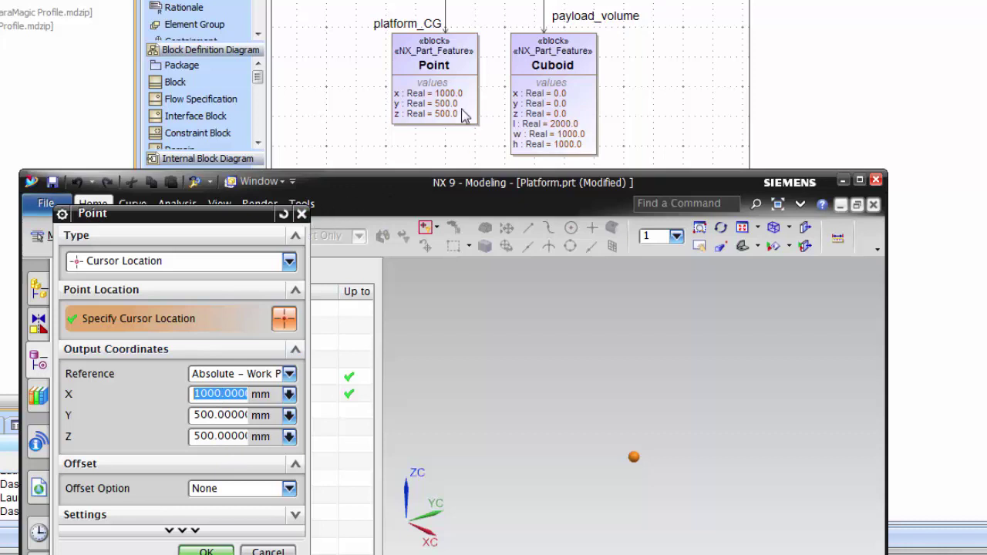
{"action": "left_click", "coordinate": [301, 213]}
{"action": "left_click_drag", "start_coordinate": [436, 183], "coordinate": [448, 146]}
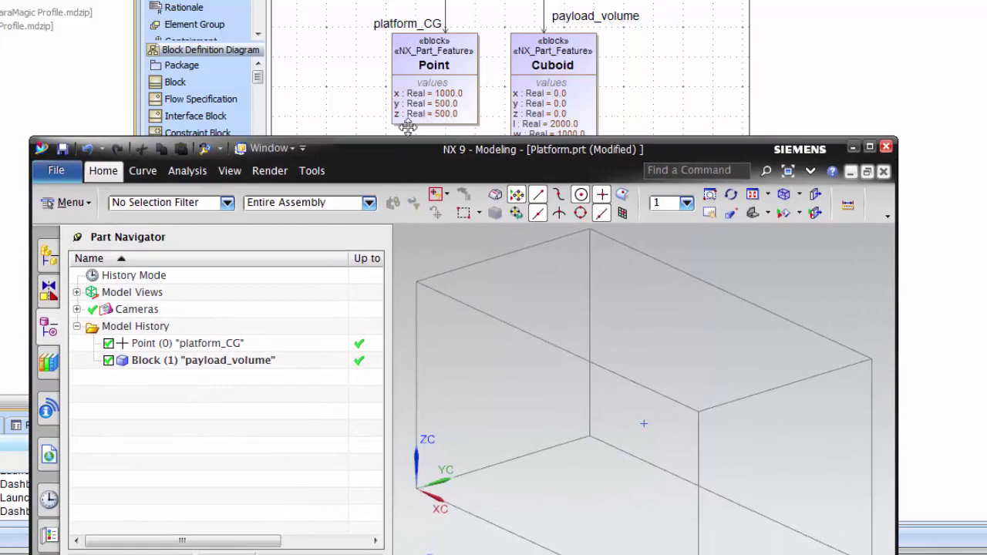
Switch to the SLIM Dashboard's Connection Manager and arrange its window clear of the NX model and the SysML diagram.
{"action": "left_click_drag", "start_coordinate": [377, 158], "coordinate": [386, 15]}
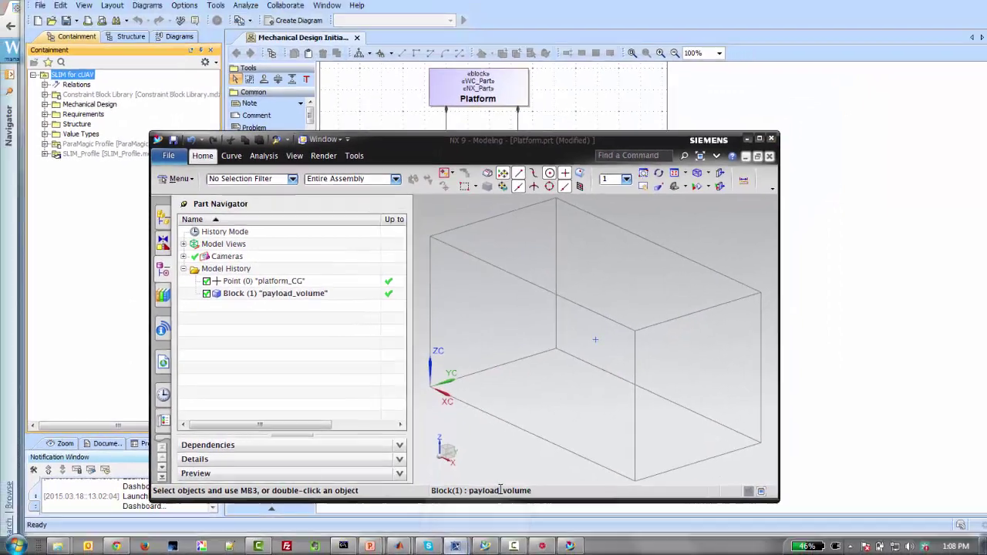
{"action": "left_click", "coordinate": [506, 545]}
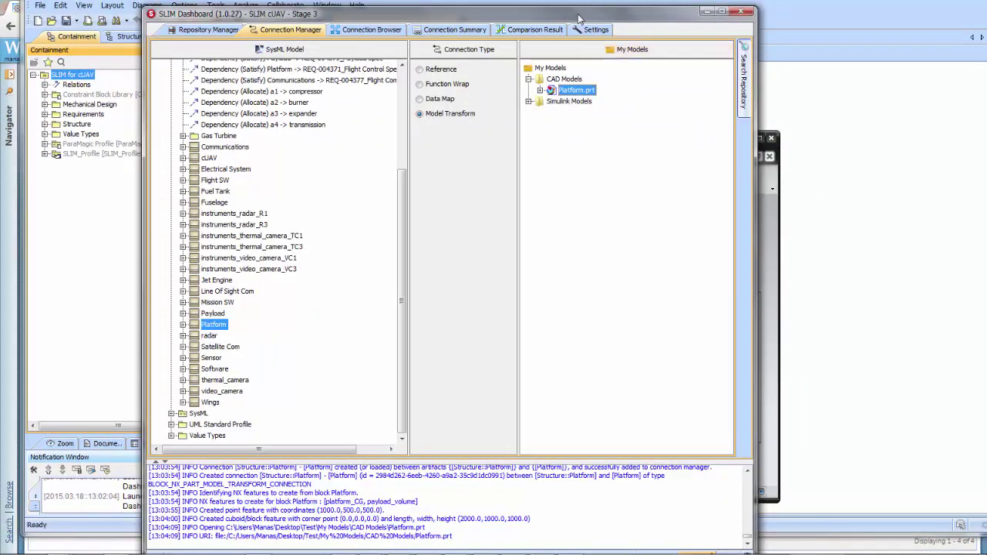
{"action": "left_click_drag", "start_coordinate": [579, 21], "coordinate": [464, 26]}
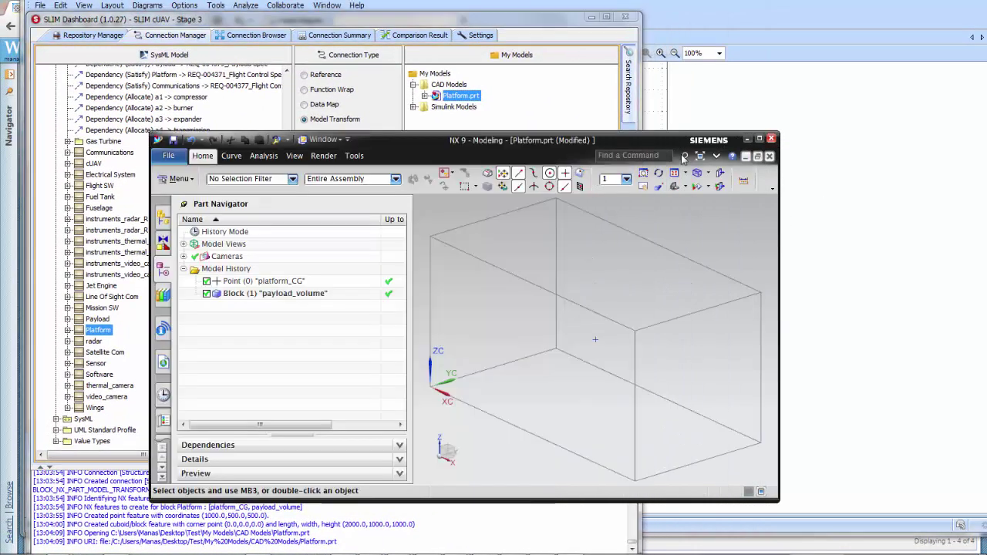
{"action": "left_click", "coordinate": [551, 11]}
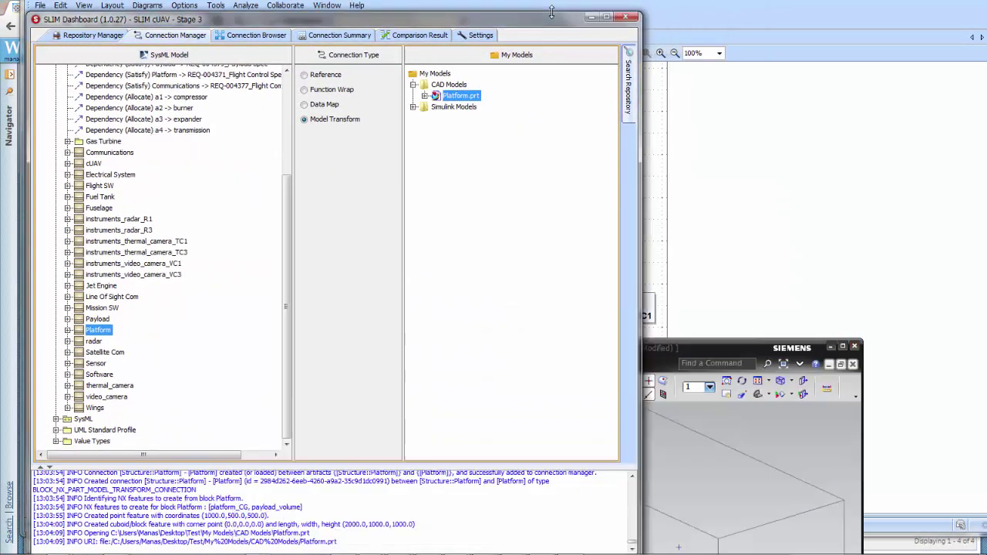
{"action": "left_click_drag", "start_coordinate": [539, 22], "coordinate": [739, 222]}
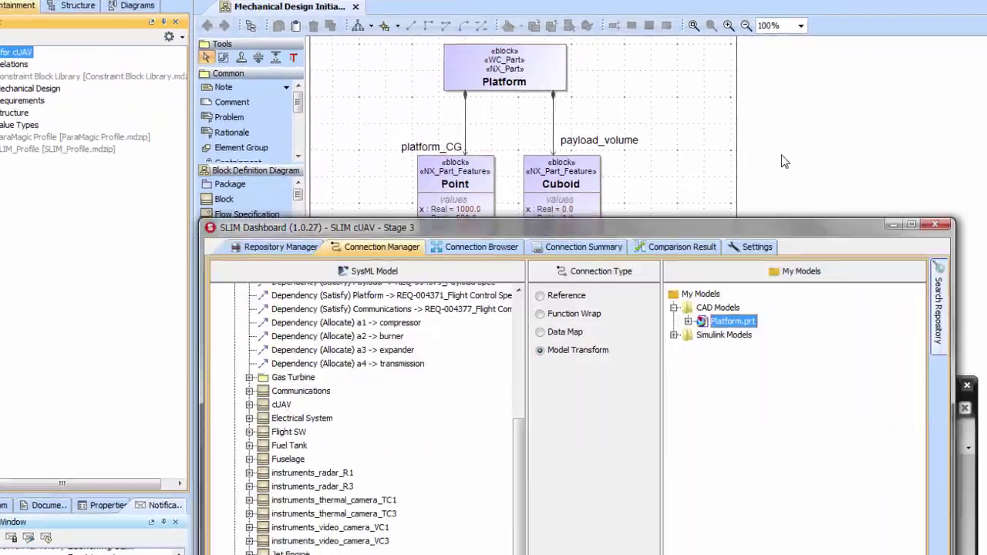
{"action": "left_click_drag", "start_coordinate": [782, 156], "coordinate": [708, 41]}
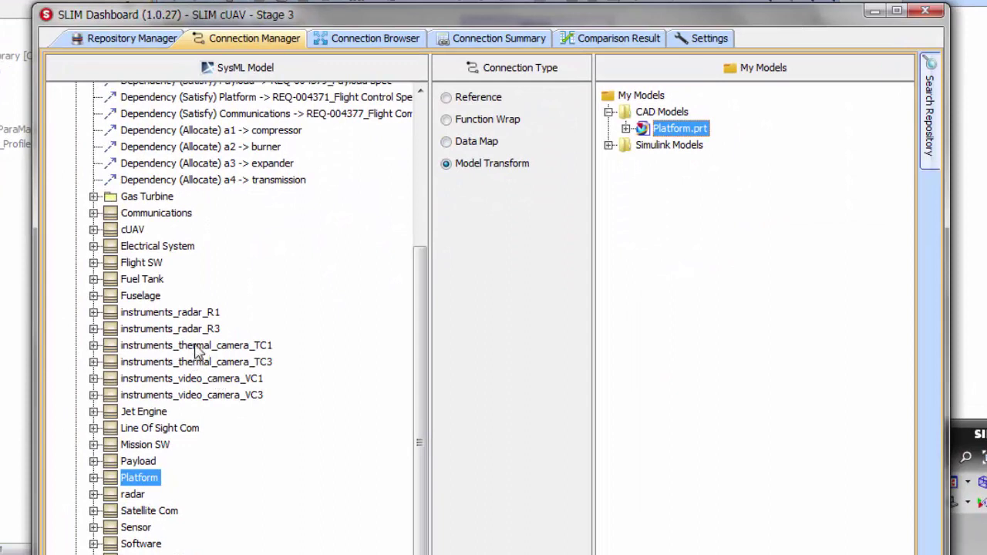
Generate an NX CAD model from the instruments_radar_R1 block into the CAD Models folder using Model Transform.
{"action": "left_click", "coordinate": [203, 316]}
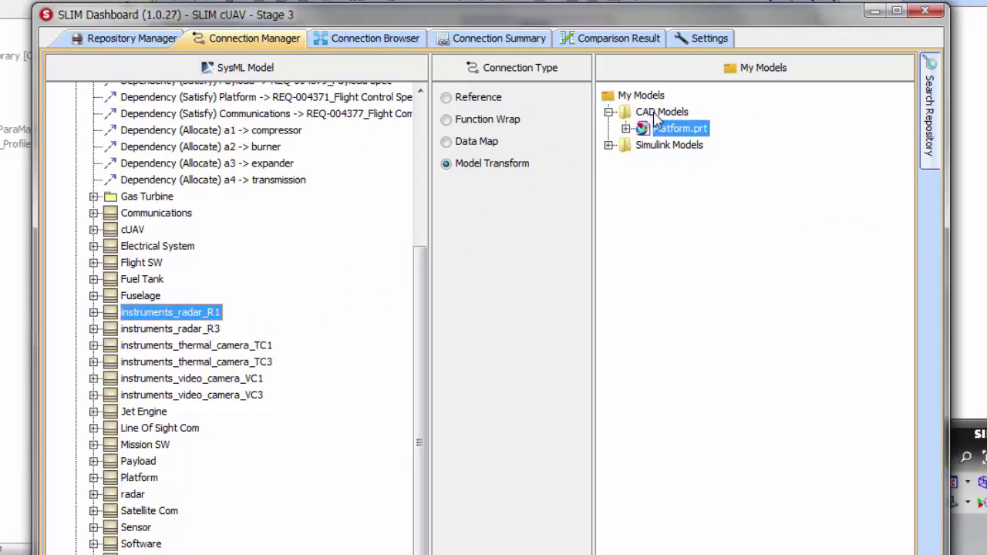
{"action": "left_click_drag", "start_coordinate": [655, 115], "coordinate": [587, 121]}
{"action": "left_click", "coordinate": [674, 372]}
{"action": "left_click", "coordinate": [721, 425]}
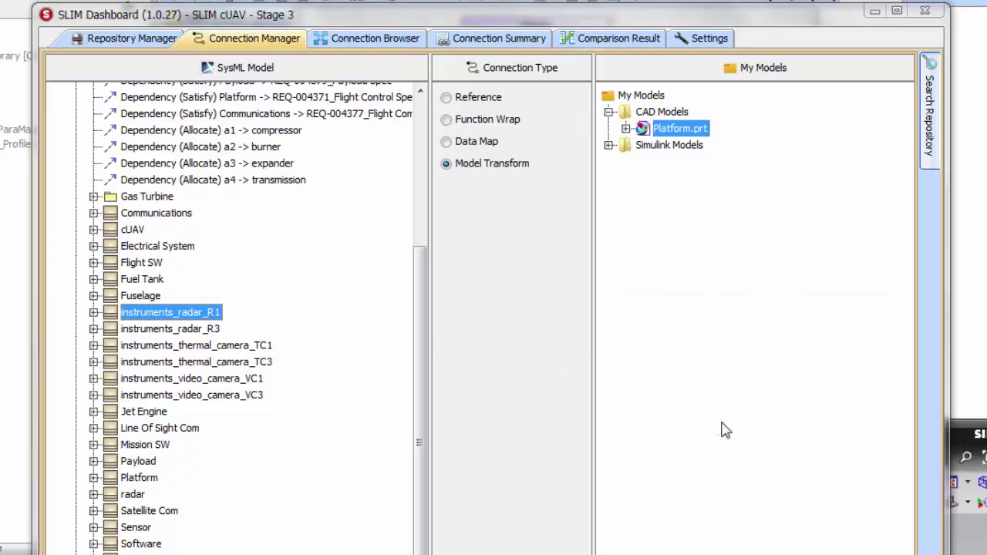
{"action": "left_click", "coordinate": [716, 406]}
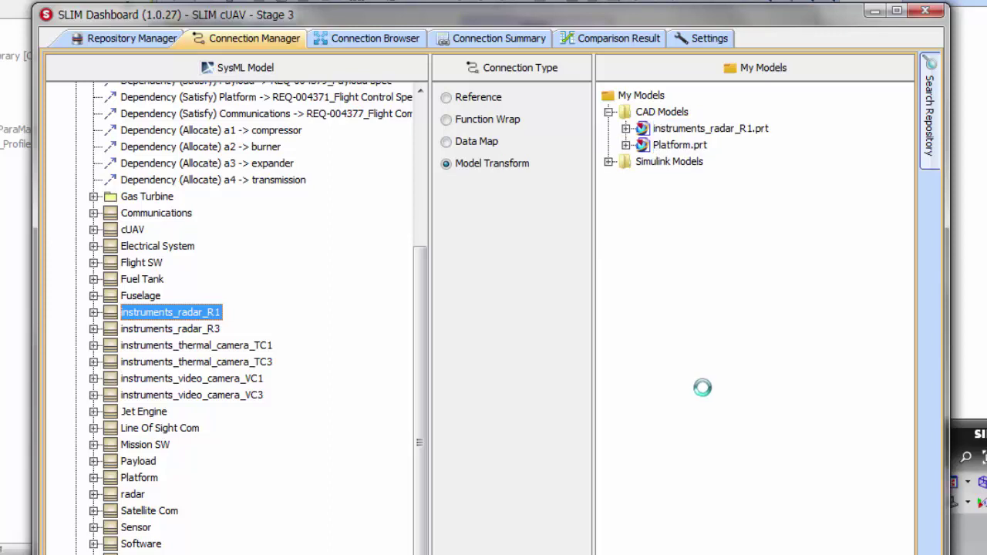
Generate an NX CAD model from the instruments_video_camera_VC1 block into the CAD Models folder.
{"action": "left_click", "coordinate": [219, 382]}
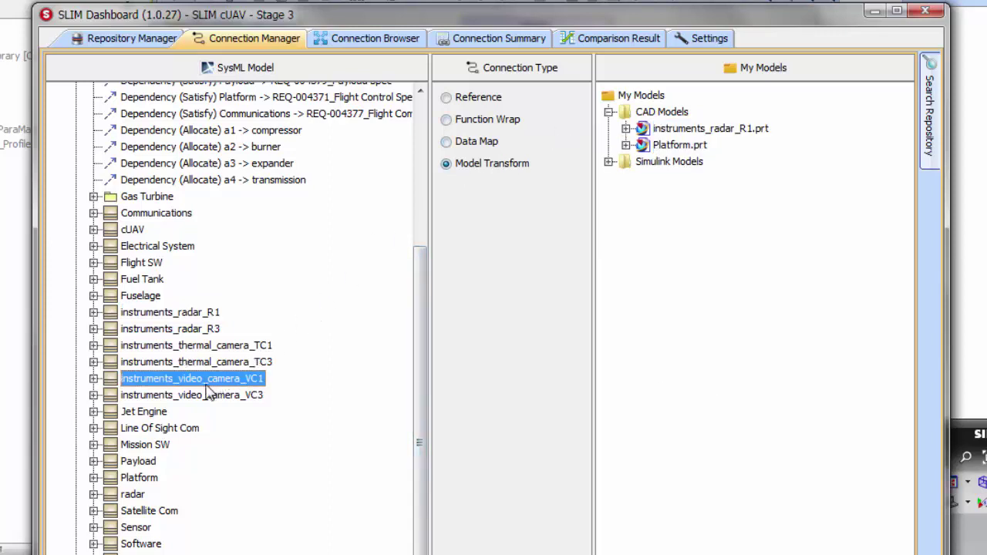
{"action": "left_click_drag", "start_coordinate": [179, 380], "coordinate": [640, 115]}
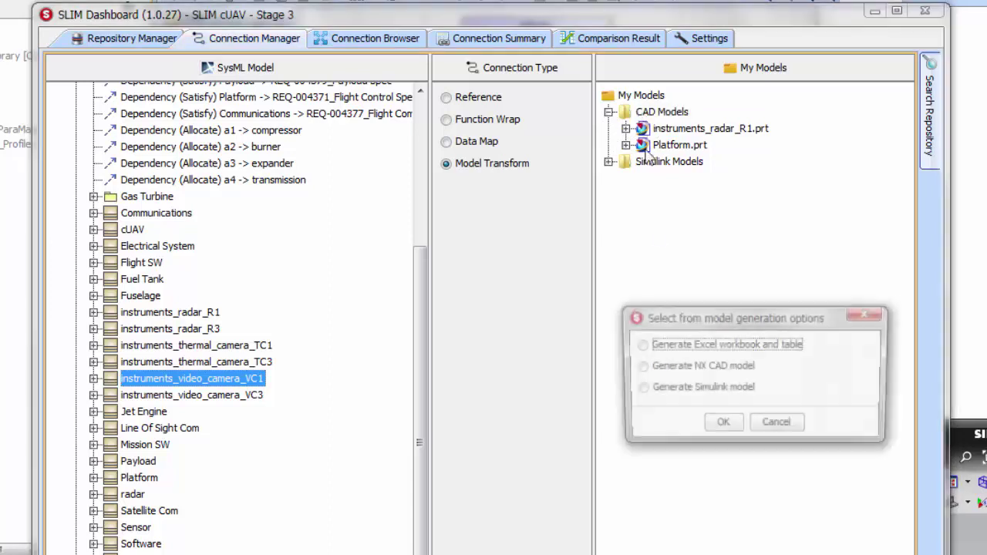
{"action": "left_click", "coordinate": [637, 365]}
{"action": "left_click", "coordinate": [724, 425]}
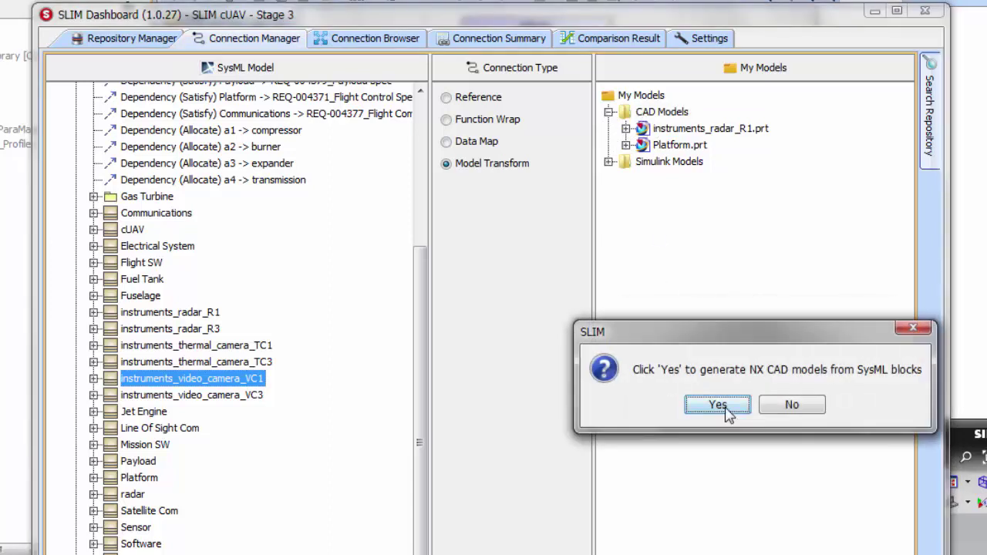
{"action": "left_click", "coordinate": [719, 406]}
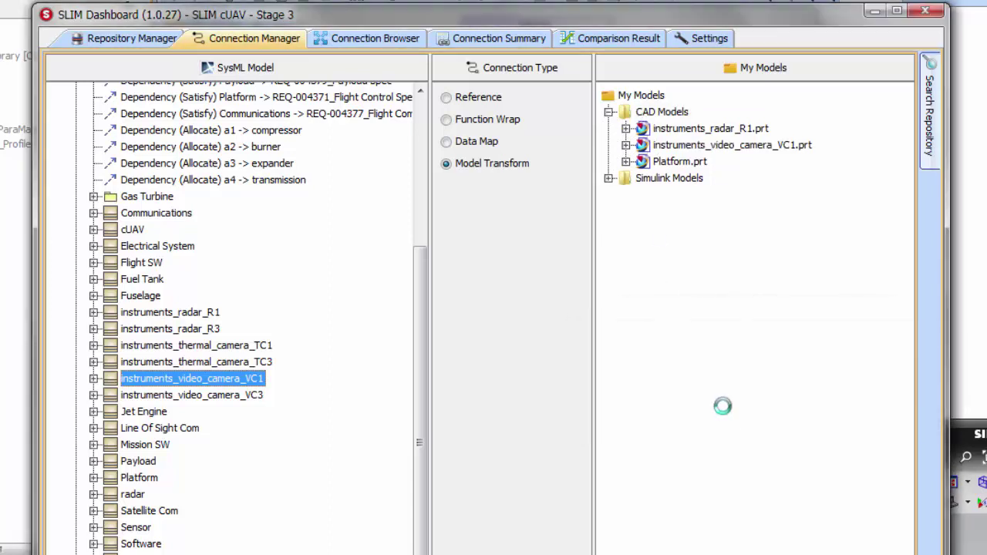
Open the generated instruments_radar_R1.prt in NX from the CAD Models folder.
{"action": "left_click_drag", "start_coordinate": [643, 17], "coordinate": [605, 0]}
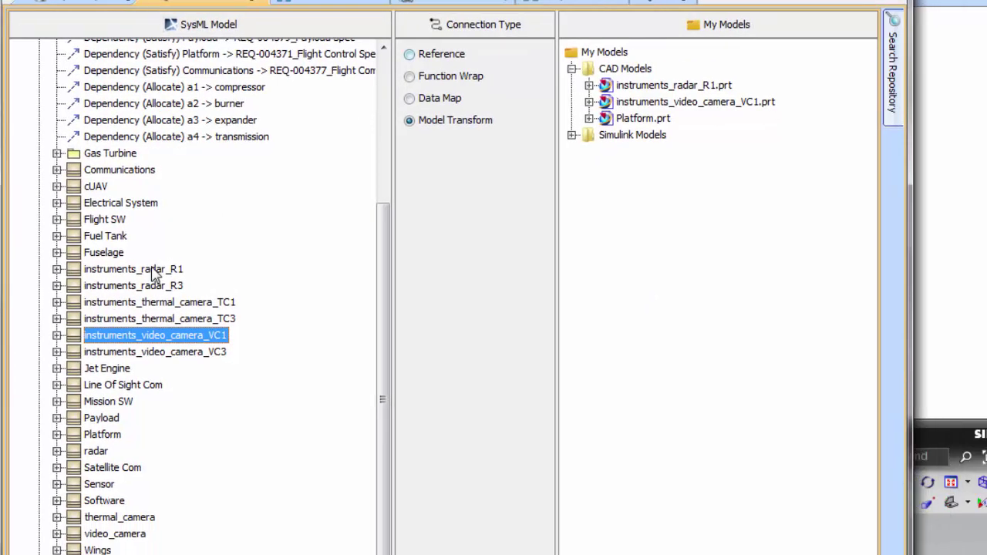
{"action": "left_click", "coordinate": [647, 86]}
{"action": "right_click", "coordinate": [646, 88]}
{"action": "left_click", "coordinate": [657, 137]}
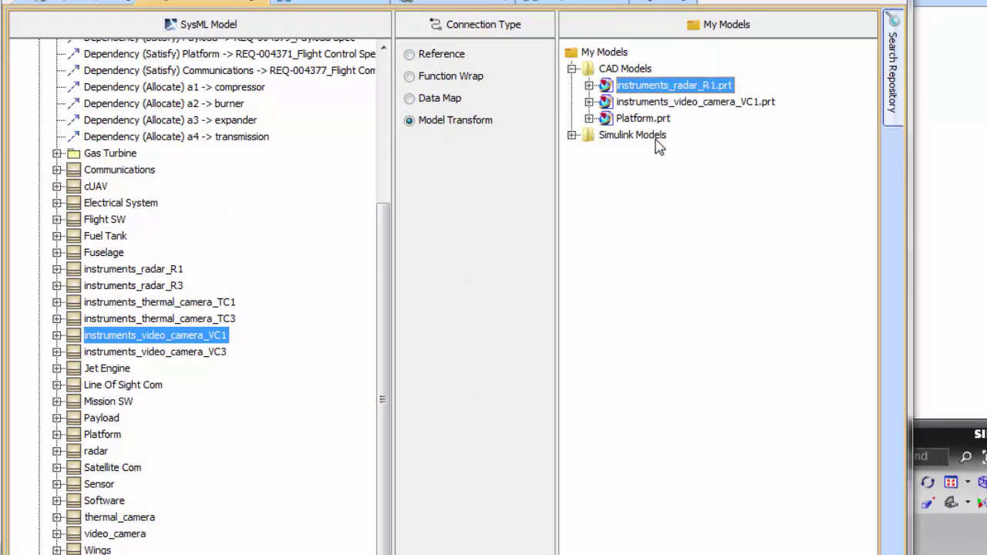
{"action": "left_click", "coordinate": [925, 424]}
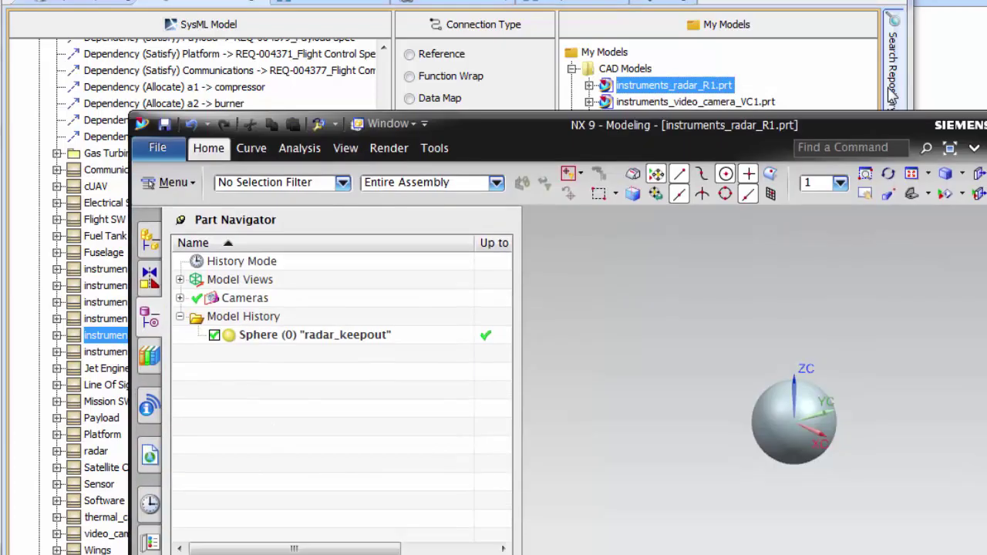
Compare the radar sphere in NX with the radar_keepout Sphere feature in the SysML diagram, and return to the SLIM Dashboard.
{"action": "left_click_drag", "start_coordinate": [715, 71], "coordinate": [704, 104]}
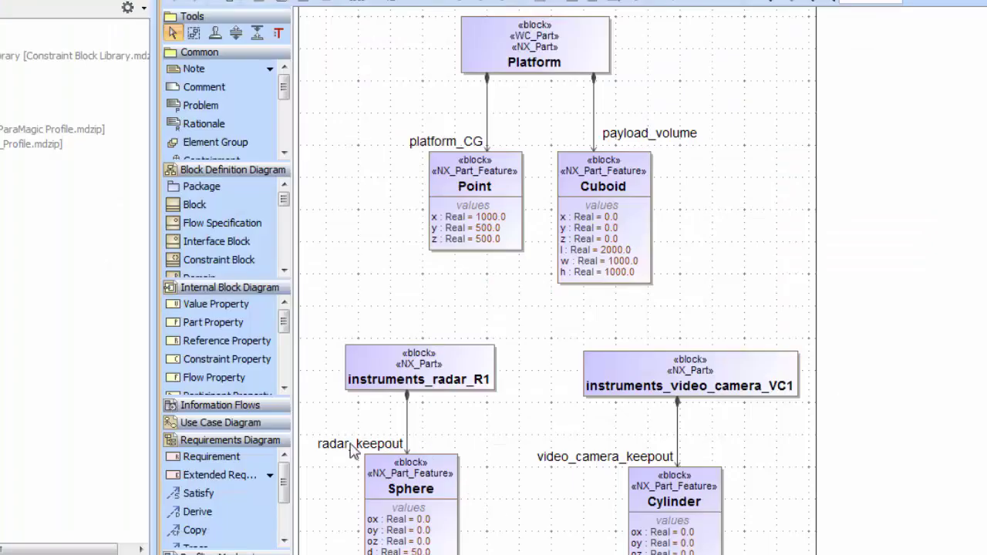
{"action": "left_click", "coordinate": [351, 449]}
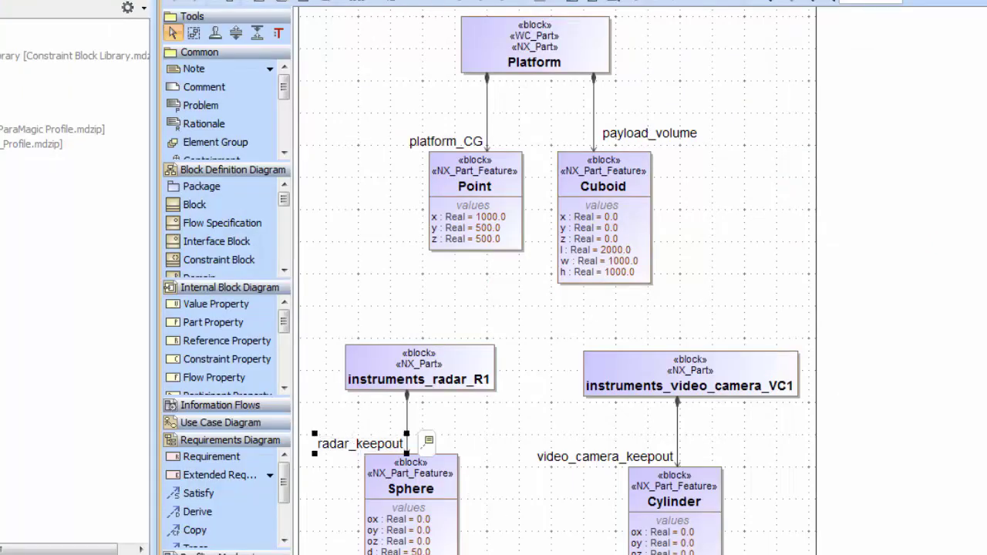
{"action": "key", "text": "alt+Tab"}
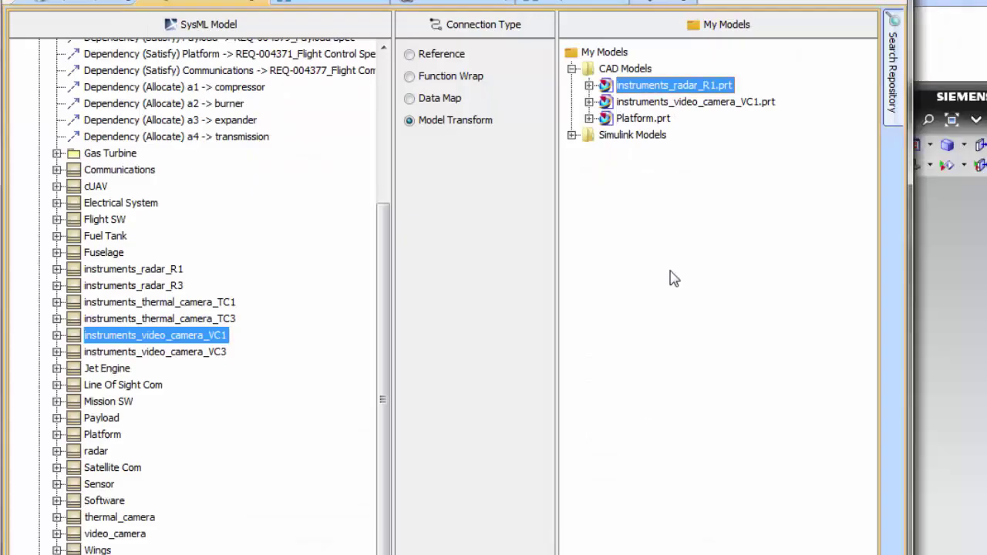
Open the generated instruments_video_camera_VC1.prt in NX and examine its video_camera_keepout cylinder.
{"action": "left_click", "coordinate": [658, 120]}
{"action": "right_click", "coordinate": [678, 102]}
{"action": "left_click", "coordinate": [684, 154]}
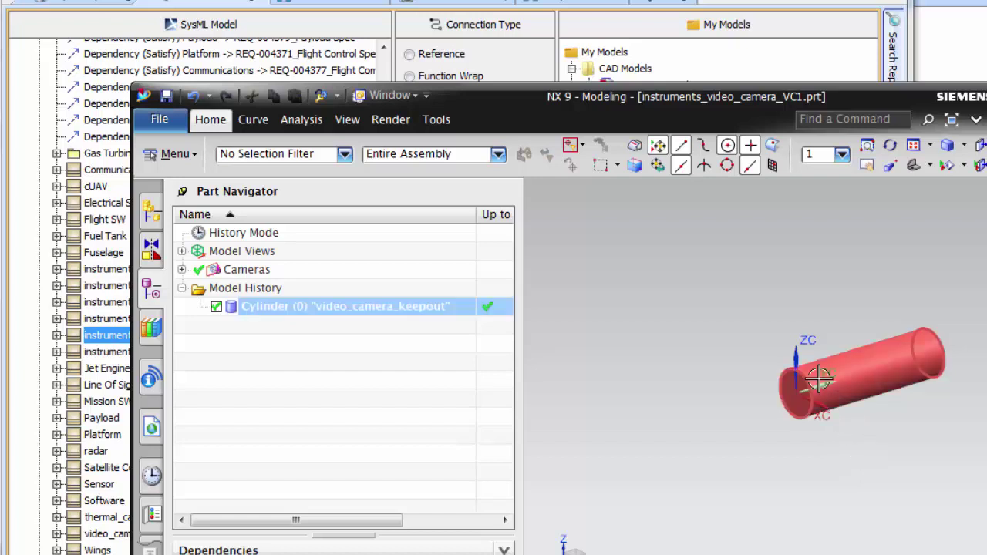
{"action": "left_click_drag", "start_coordinate": [504, 98], "coordinate": [552, 134]}
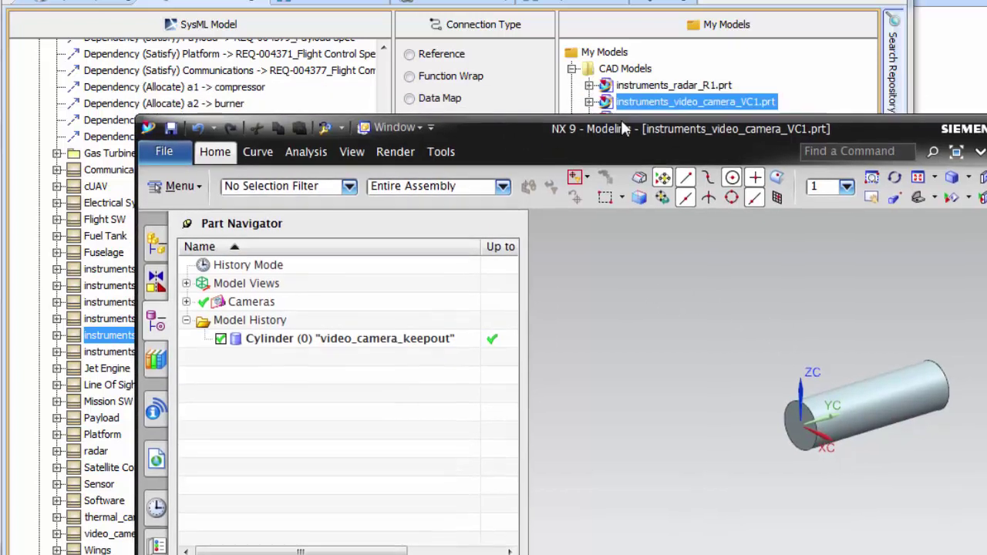
Reopen Platform.prt in NX from the CAD Models folder to review its payload_volume block.
{"action": "left_click", "coordinate": [657, 112]}
{"action": "left_click", "coordinate": [644, 118]}
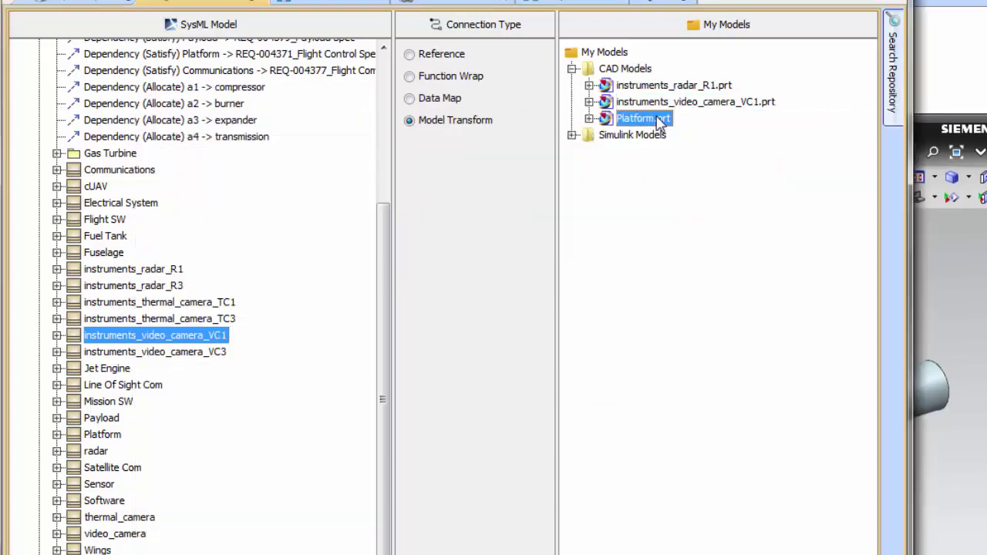
{"action": "right_click", "coordinate": [655, 118]}
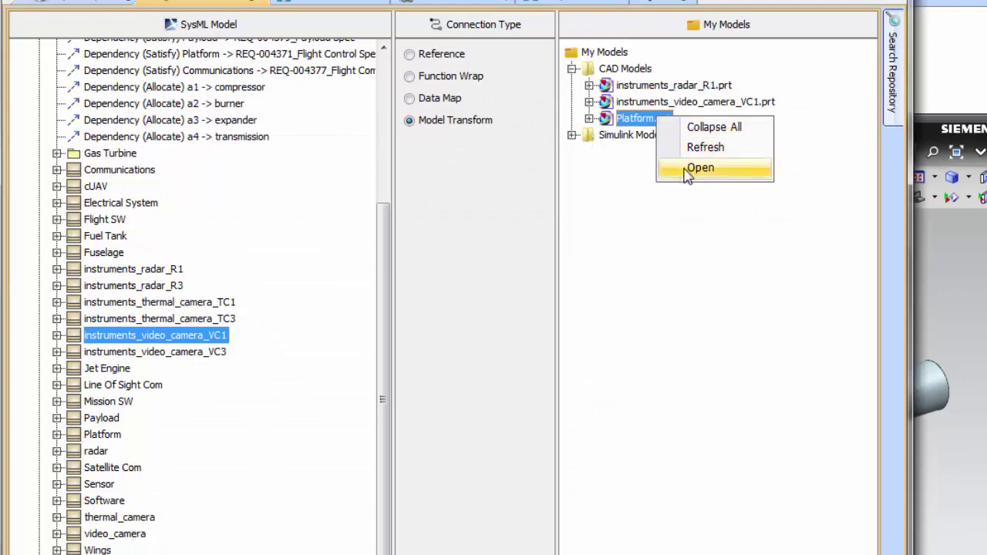
{"action": "left_click", "coordinate": [689, 174]}
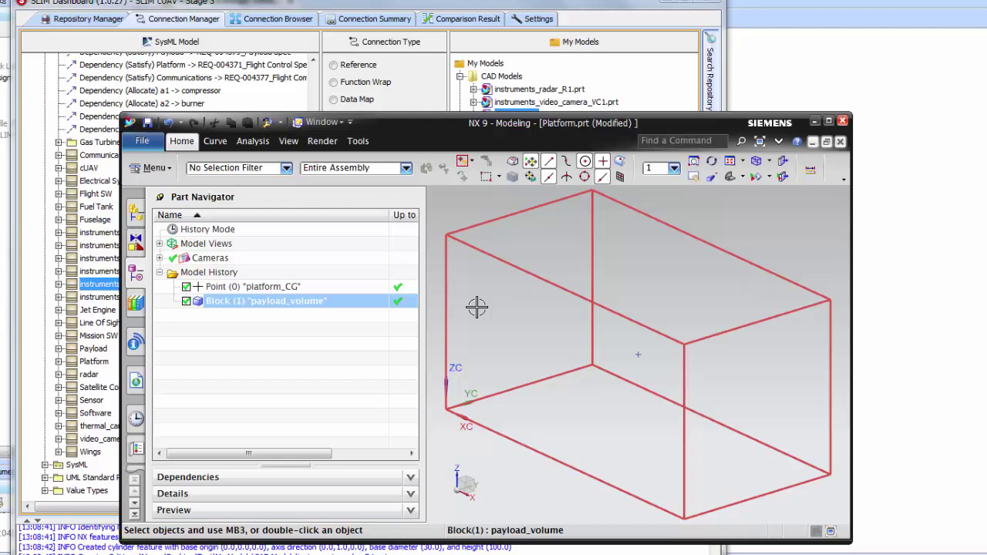
Return to the SLIM Dashboard, switch the target repository to TC - Get Your UAV, and expand its D2 folder.
{"action": "left_click_drag", "start_coordinate": [463, 4], "coordinate": [515, 48]}
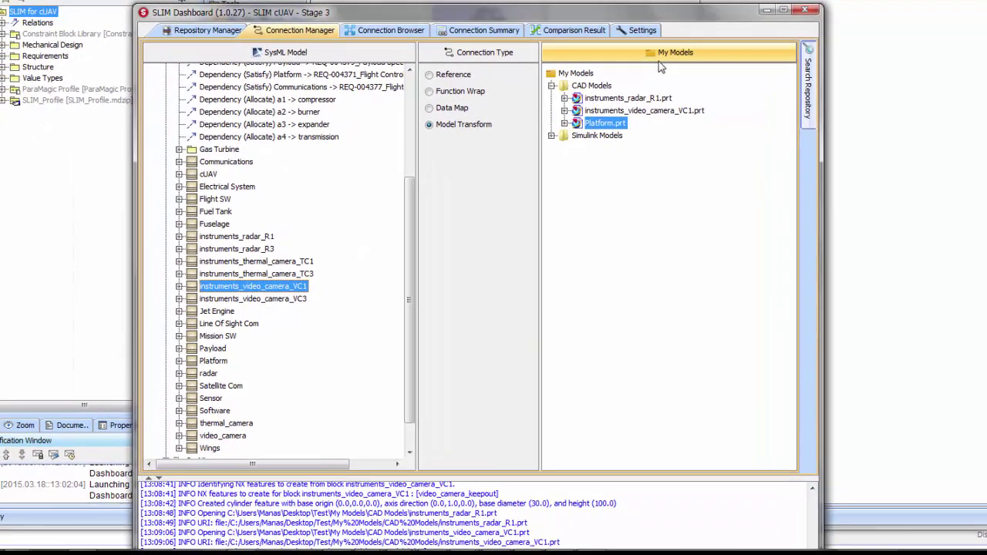
{"action": "scroll", "coordinate": [366, 164], "scroll_direction": "up", "scroll_amount": 5}
{"action": "left_click", "coordinate": [199, 196]}
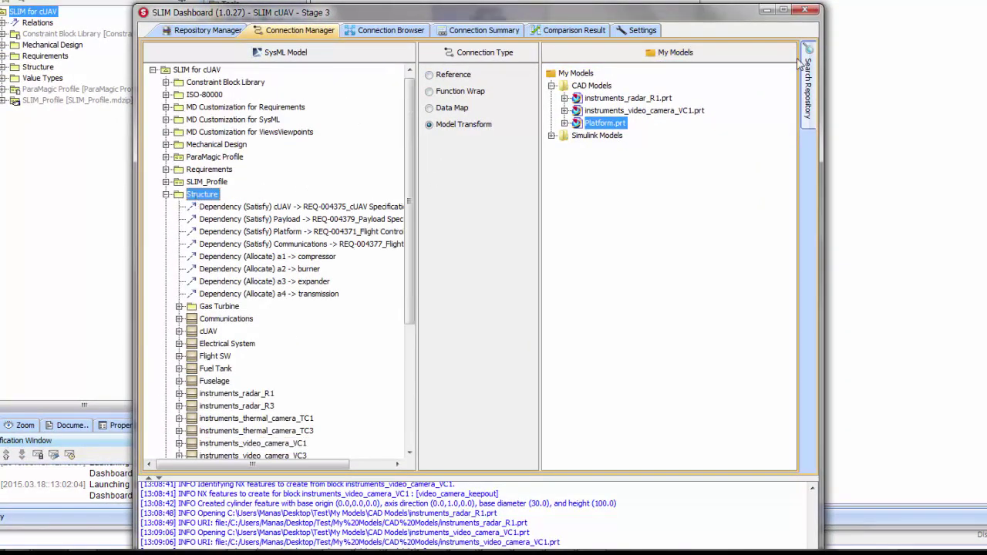
{"action": "left_click", "coordinate": [682, 58]}
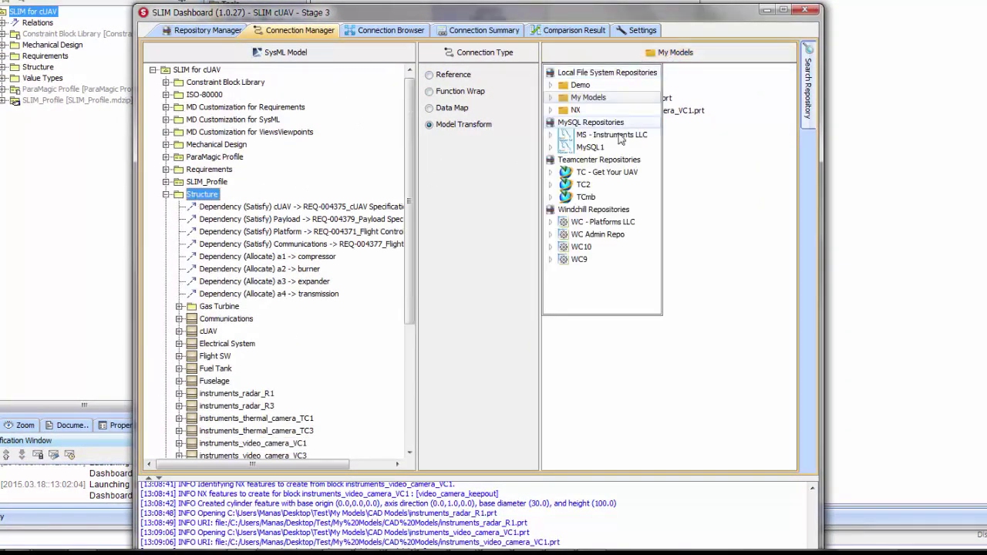
{"action": "left_click", "coordinate": [598, 173]}
{"action": "left_click", "coordinate": [576, 112]}
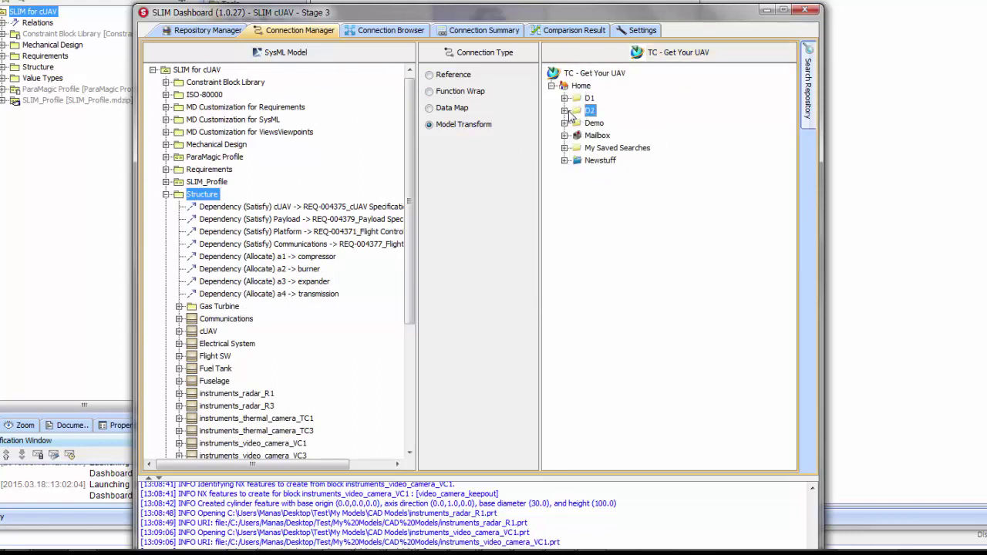
{"action": "left_click", "coordinate": [564, 111]}
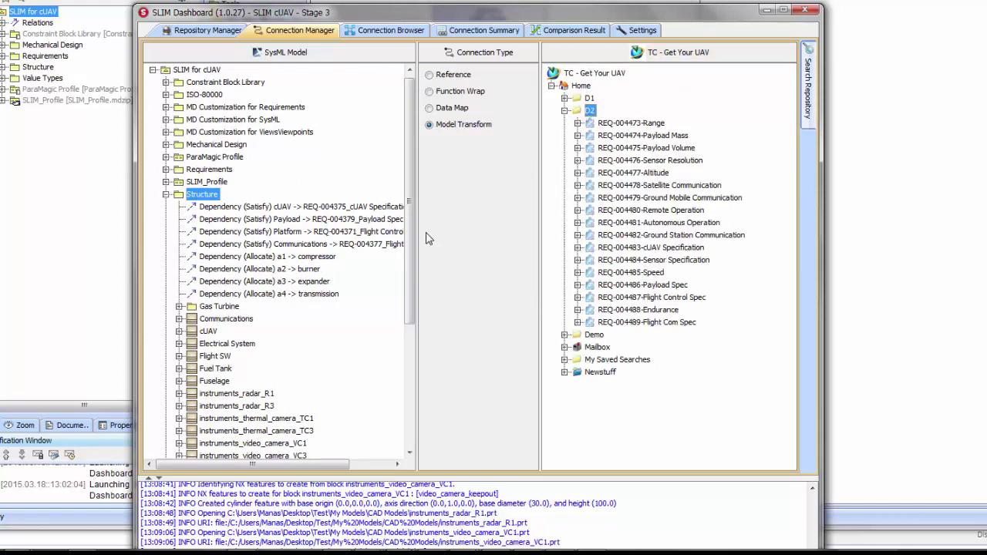
Generate Teamcenter items and their BOM from the cUAV block into the D2 folder using Model Transform.
{"action": "scroll", "coordinate": [355, 305], "scroll_direction": "down", "scroll_amount": 4}
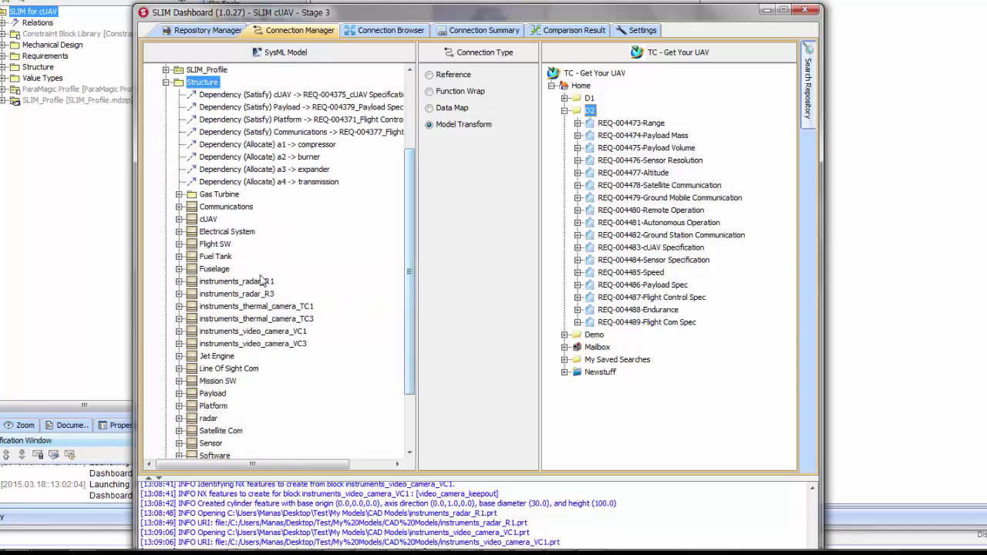
{"action": "scroll", "coordinate": [241, 245], "scroll_direction": "down", "scroll_amount": 1}
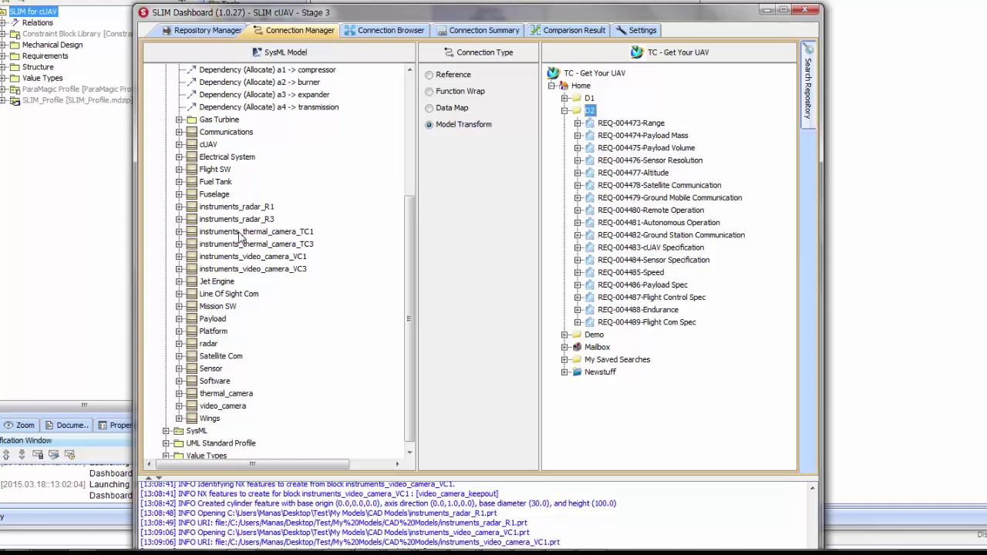
{"action": "left_click_drag", "start_coordinate": [208, 145], "coordinate": [588, 113]}
{"action": "left_click", "coordinate": [631, 289]}
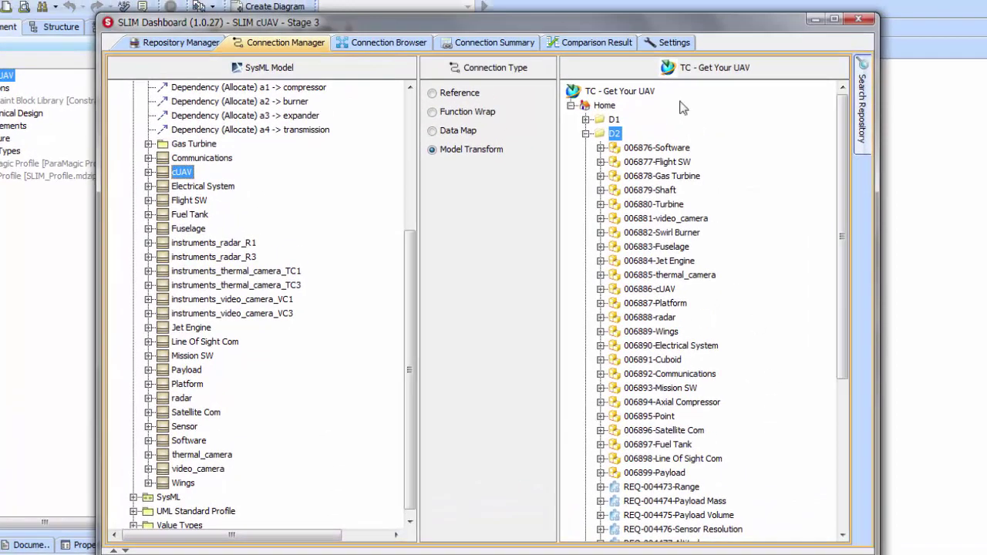
Expand the generated cUAV item in the D2 folder through its revision to the components of its BOM view.
{"action": "left_click_drag", "start_coordinate": [670, 29], "coordinate": [656, 12]}
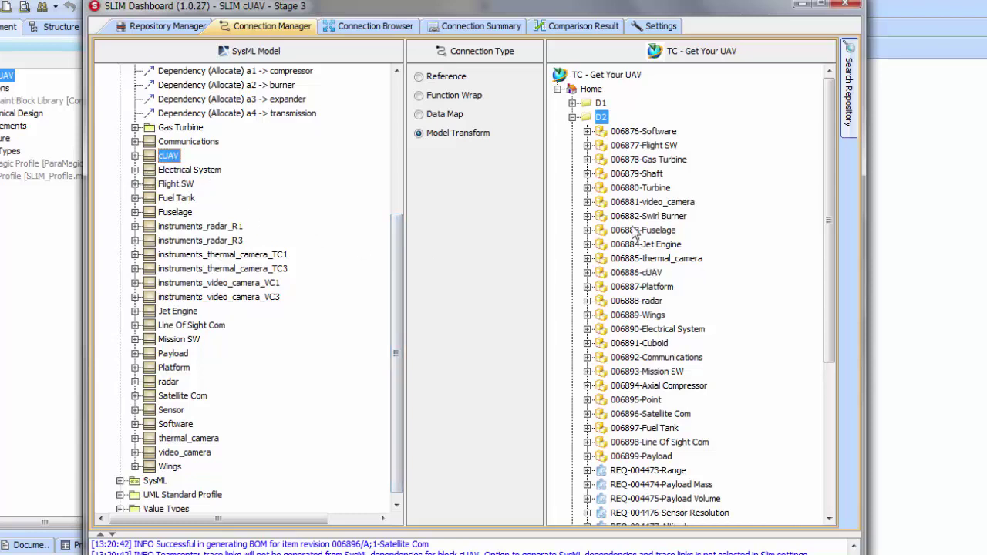
{"action": "left_click", "coordinate": [587, 272]}
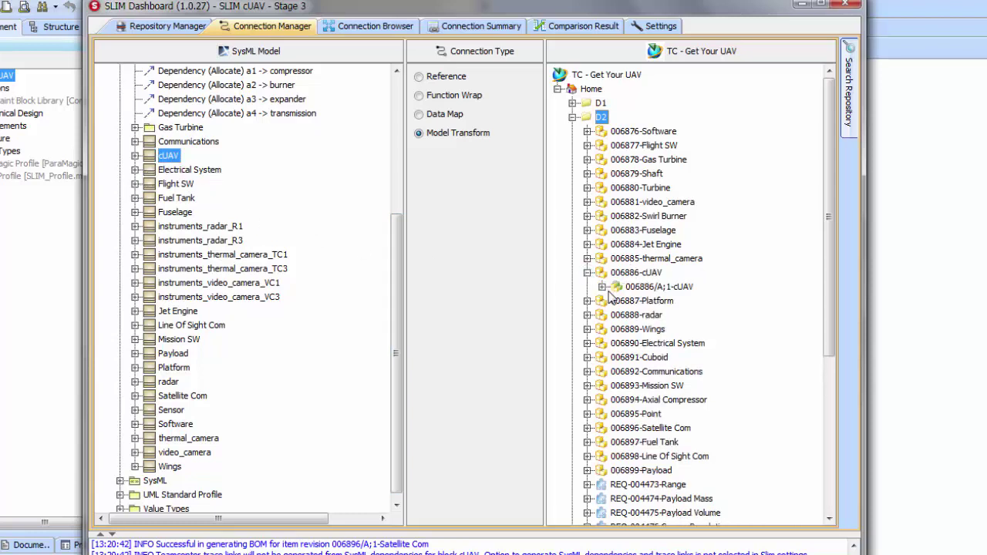
{"action": "left_click", "coordinate": [601, 287]}
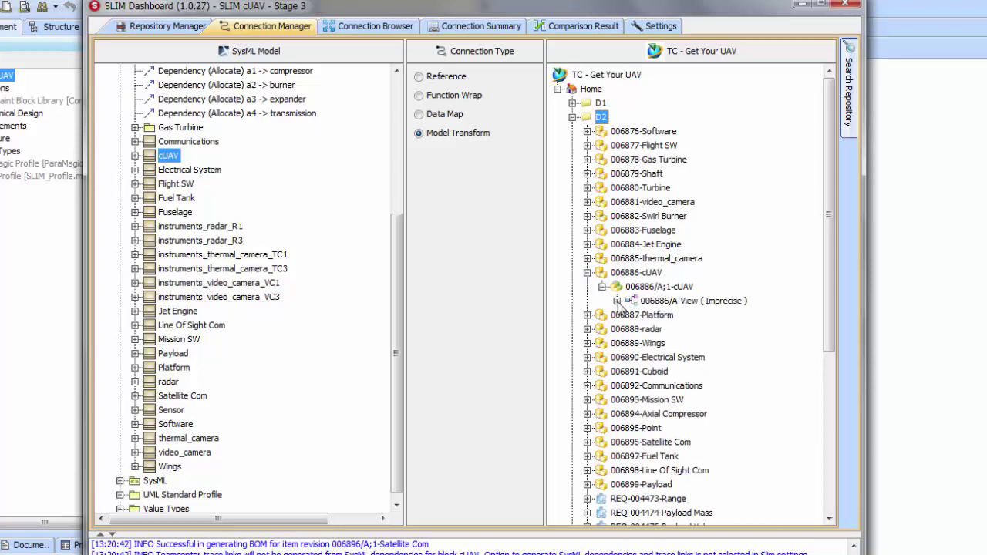
{"action": "left_click", "coordinate": [617, 300]}
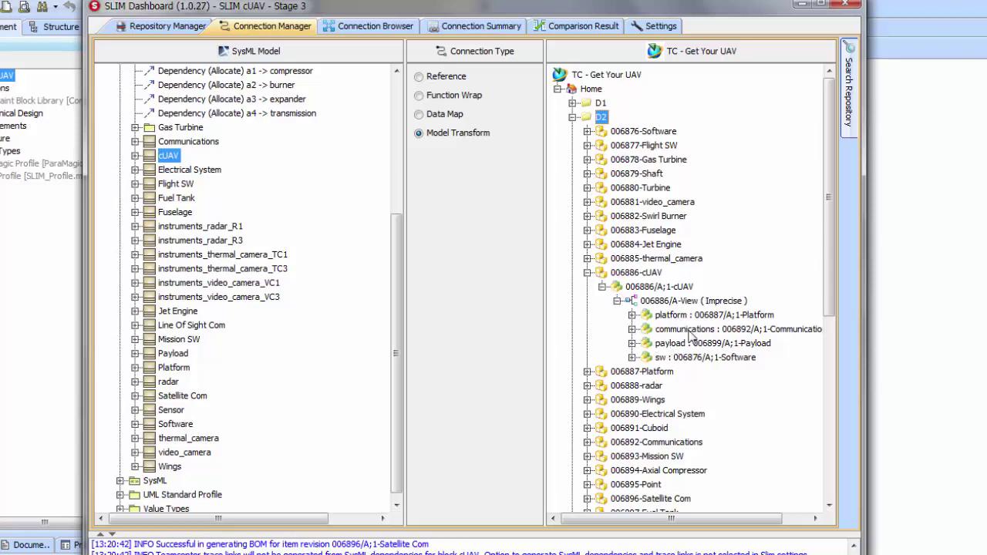
Inspect the cUAV Specification->cUAV trace link under item 006862-cUAV, and compare it with the satisfy dependencies in MagicDraw's cUAV Structure - Requirements Map Initial diagram.
{"action": "left_click_drag", "start_coordinate": [829, 212], "coordinate": [828, 203]}
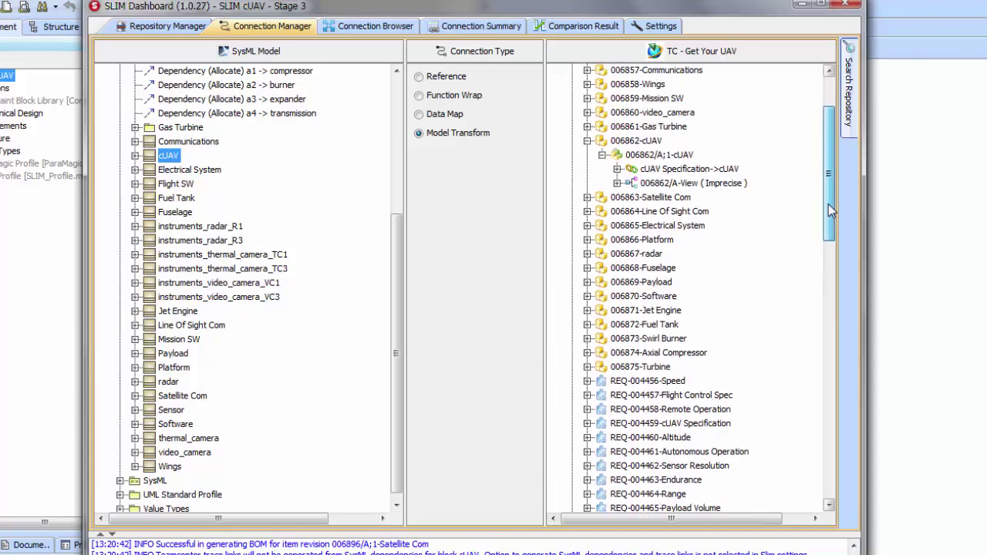
{"action": "left_click", "coordinate": [672, 171]}
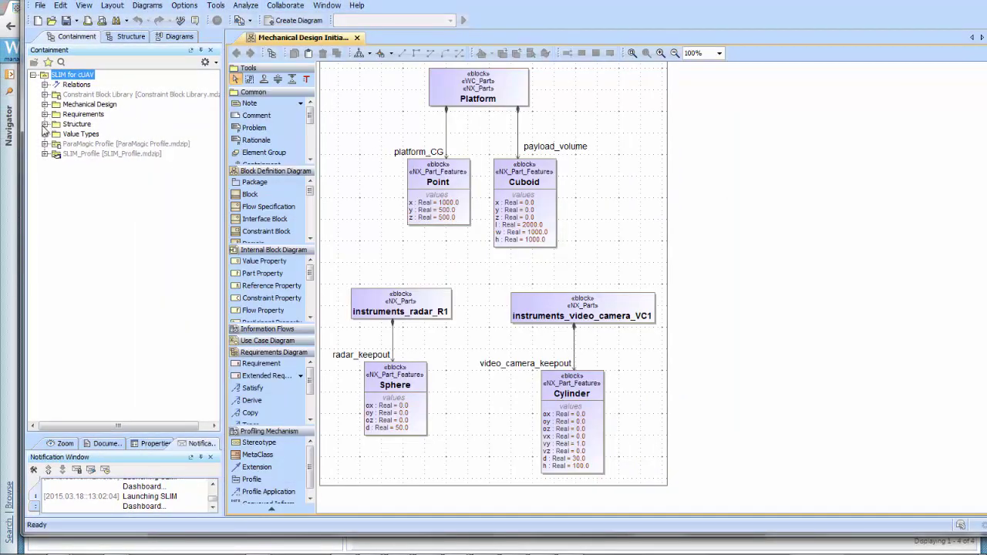
{"action": "left_click", "coordinate": [45, 124]}
{"action": "left_click", "coordinate": [45, 115]}
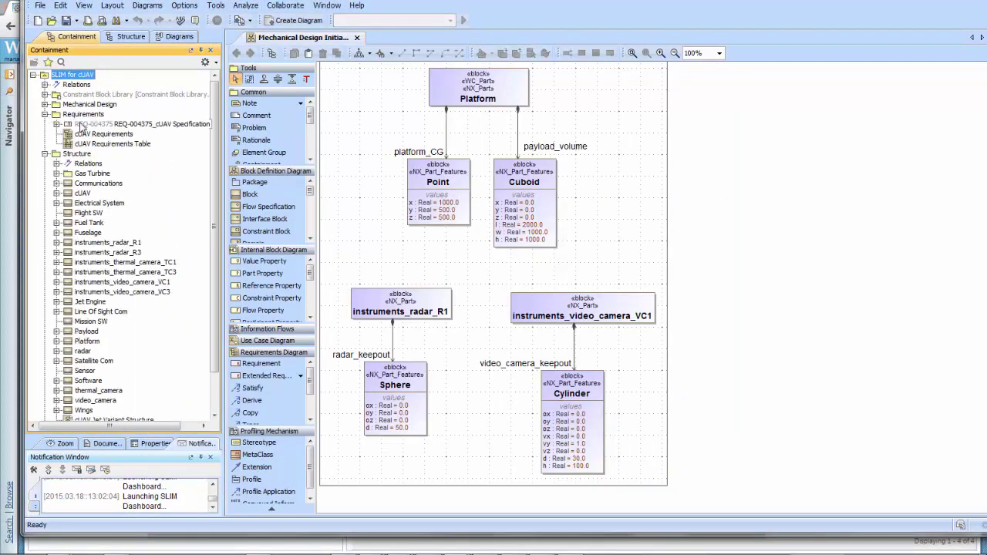
{"action": "double_click", "coordinate": [81, 144]}
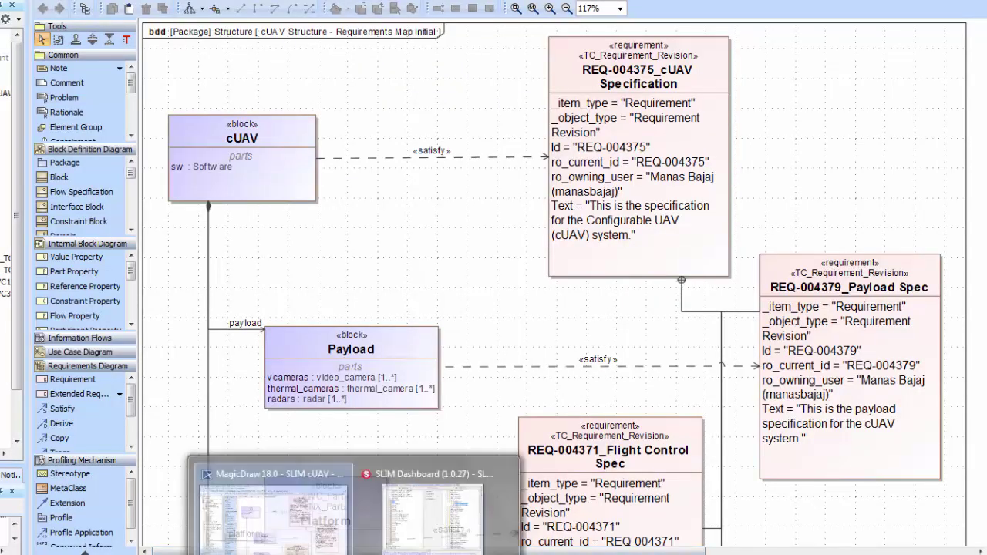
{"action": "left_click", "coordinate": [252, 514]}
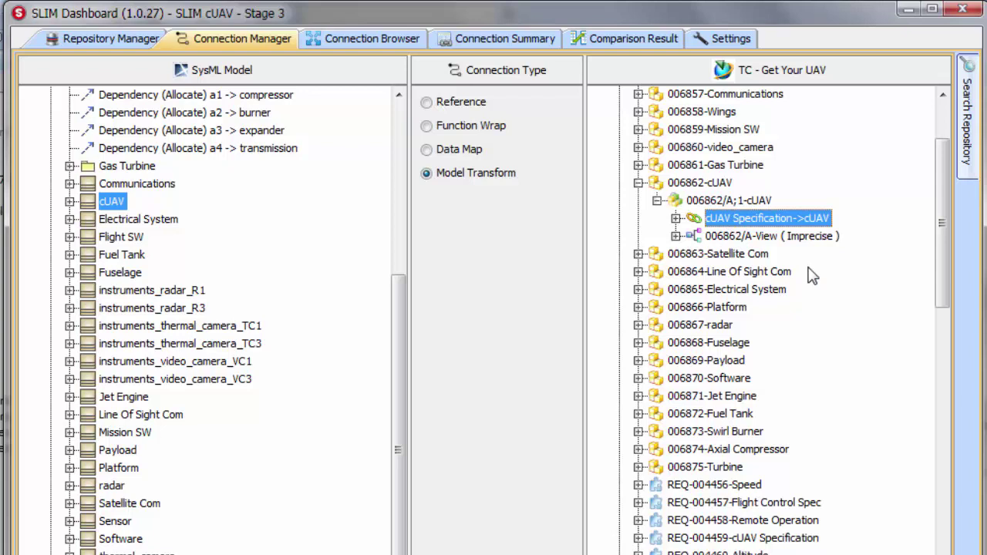
Return to the SLIM Dashboard and inspect the cUAV block's Teamcenter connection in the Connection Browser.
{"action": "left_click", "coordinate": [391, 39]}
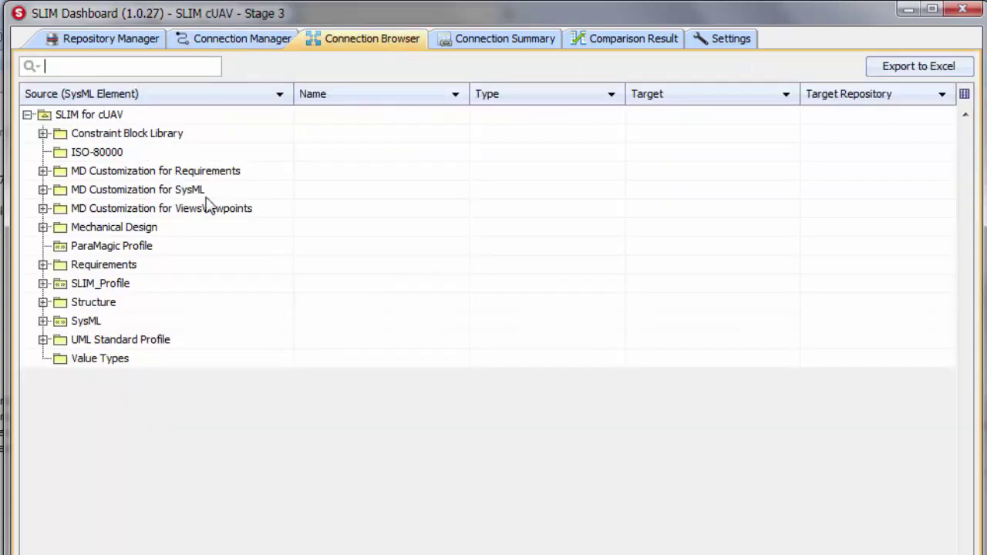
{"action": "left_click", "coordinate": [44, 302]}
{"action": "scroll", "coordinate": [105, 446], "scroll_direction": "down", "scroll_amount": 1}
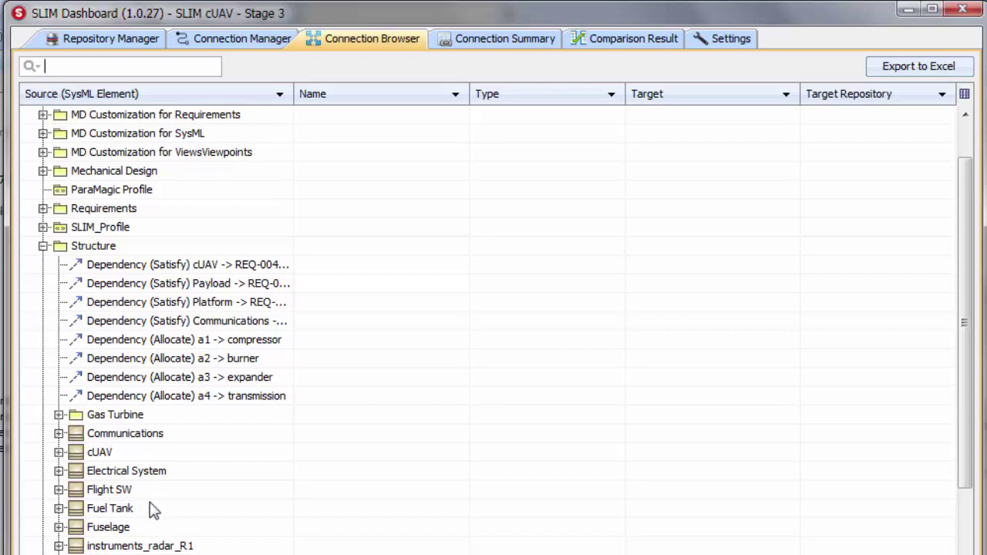
{"action": "left_click", "coordinate": [59, 452]}
{"action": "left_click", "coordinate": [90, 457]}
{"action": "left_click", "coordinate": [111, 471]}
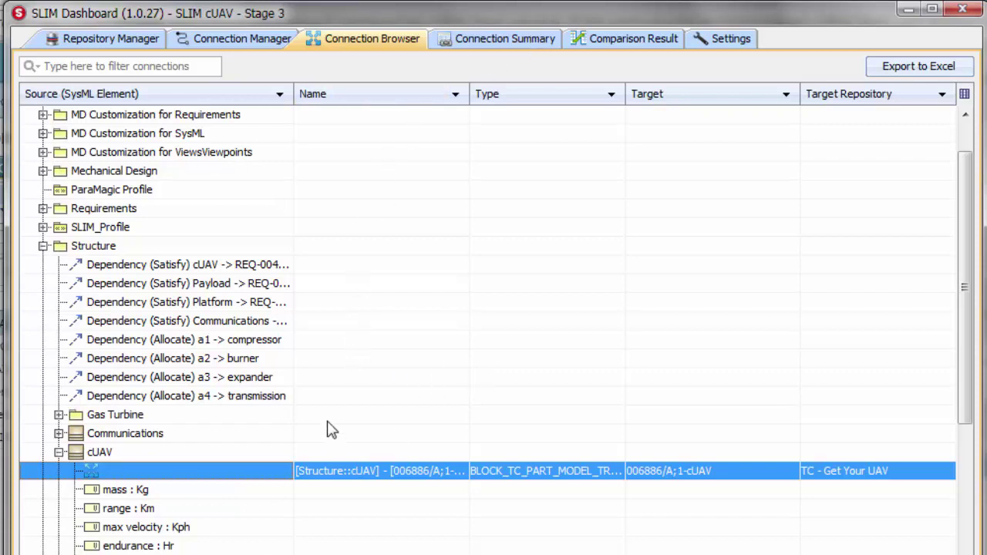
Expand everything under the Structure package and browse the connections of its elements.
{"action": "scroll", "coordinate": [313, 275], "scroll_direction": "down", "scroll_amount": 1}
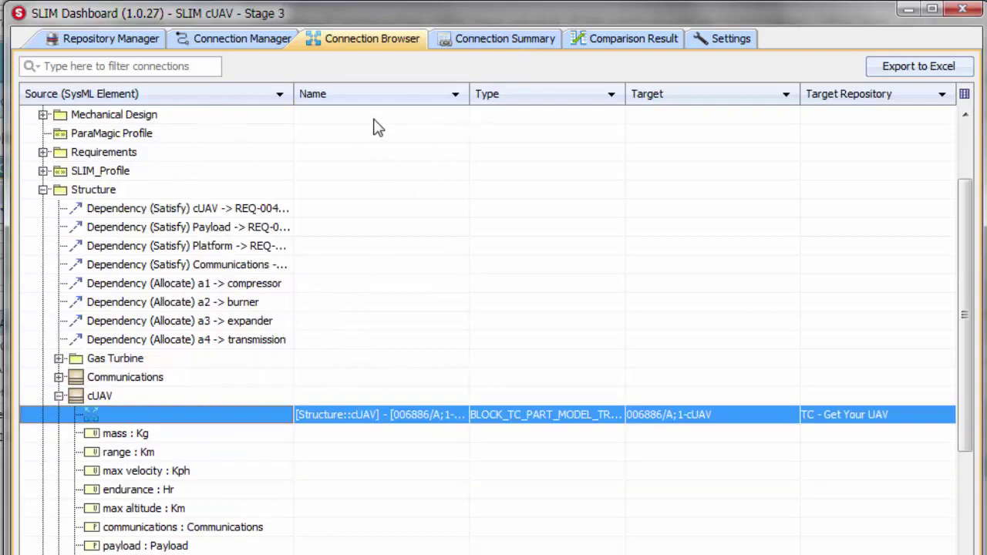
{"action": "scroll", "coordinate": [363, 351], "scroll_direction": "down", "scroll_amount": 2}
{"action": "scroll", "coordinate": [142, 332], "scroll_direction": "up", "scroll_amount": 4}
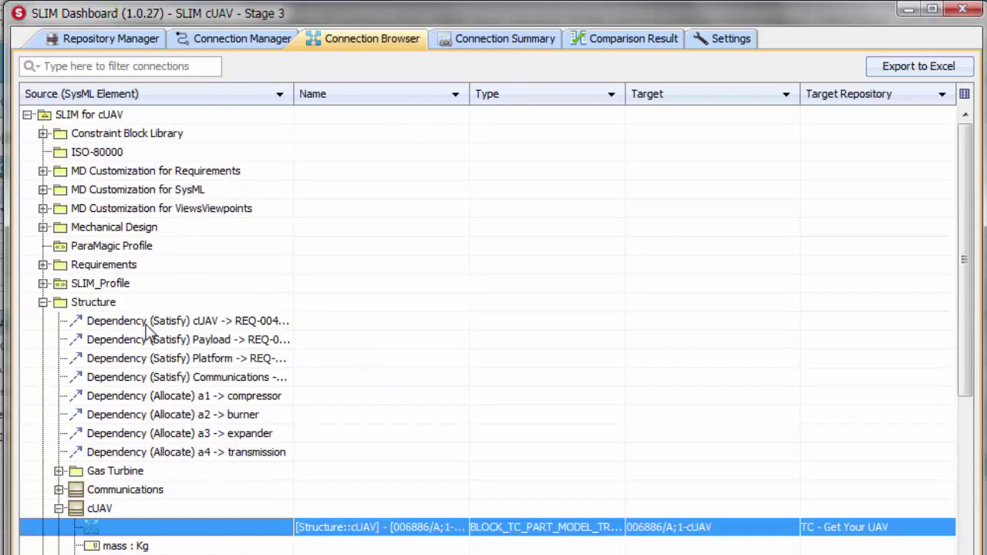
{"action": "left_click", "coordinate": [108, 118]}
{"action": "right_click", "coordinate": [103, 304]}
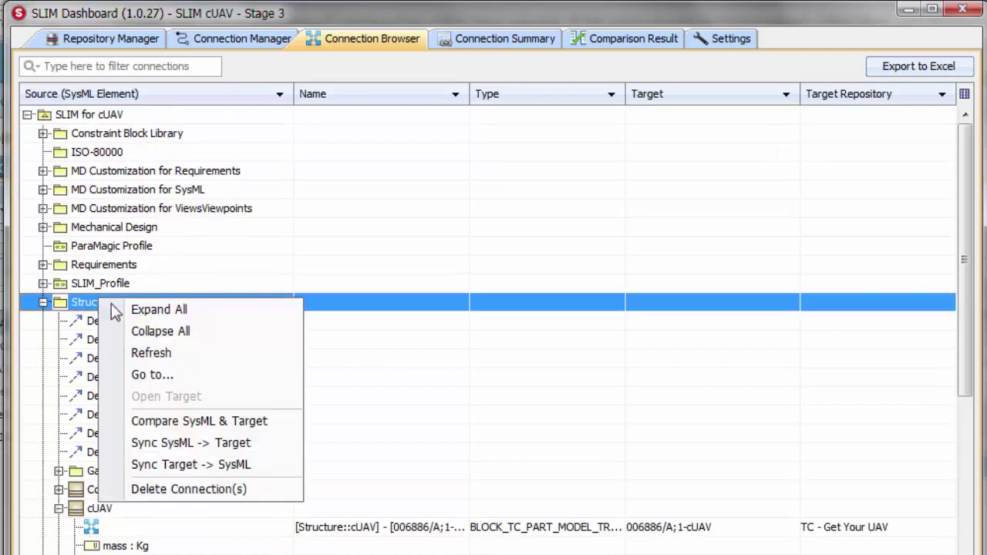
{"action": "left_click", "coordinate": [125, 309]}
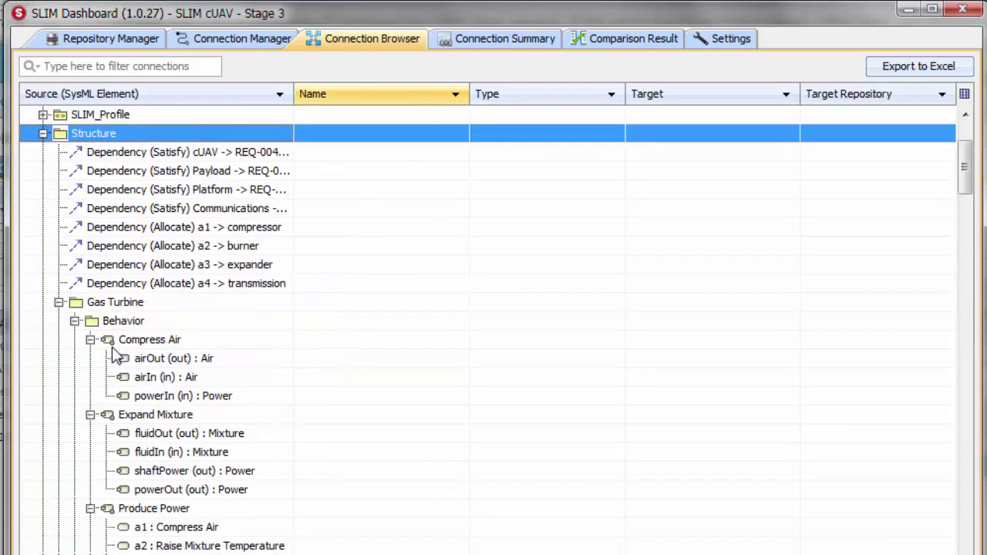
{"action": "scroll", "coordinate": [309, 426], "scroll_direction": "down", "scroll_amount": 12}
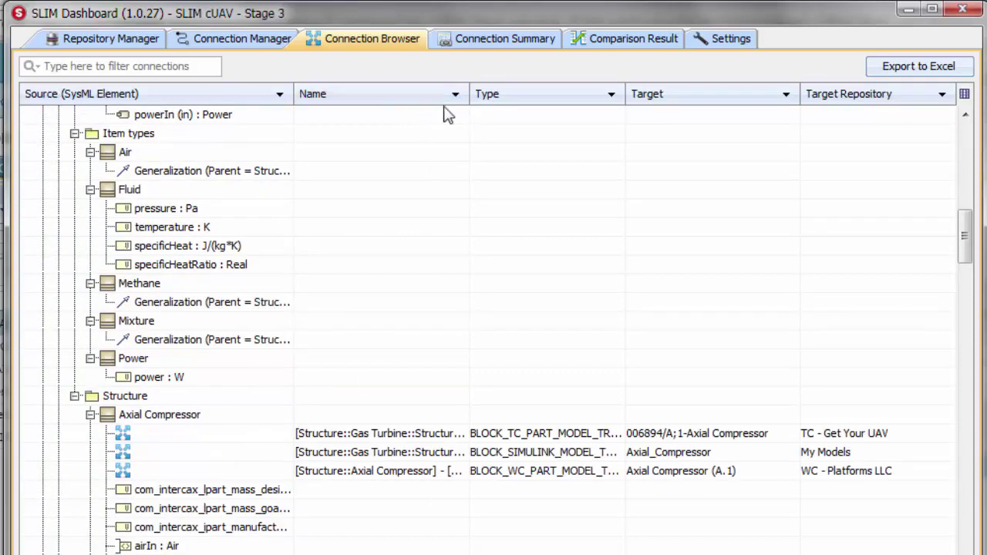
Filter the connections by target repository TC - Get Your UAV, switch the filter to WC - Platforms LLC, and reset it to All.
{"action": "left_click", "coordinate": [610, 94]}
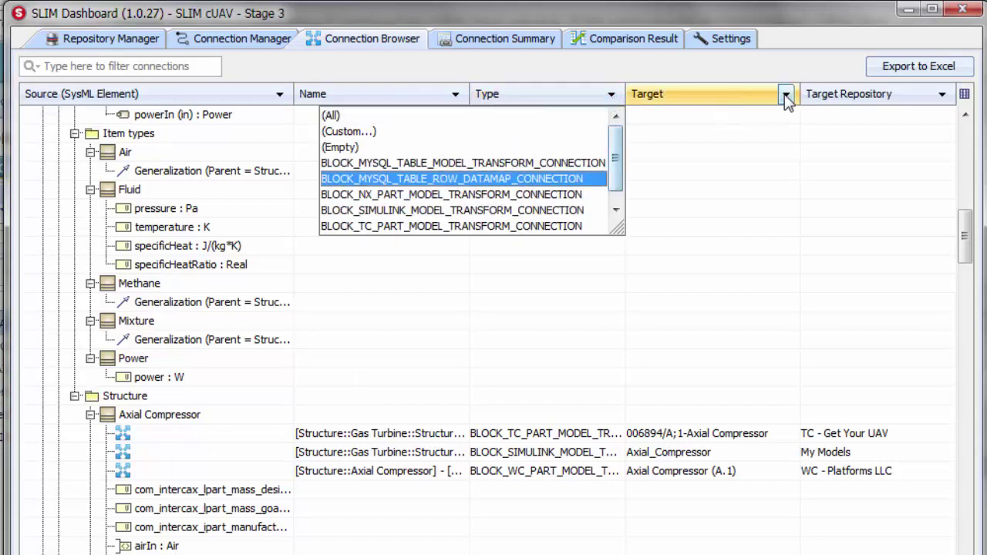
{"action": "left_click", "coordinate": [941, 94]}
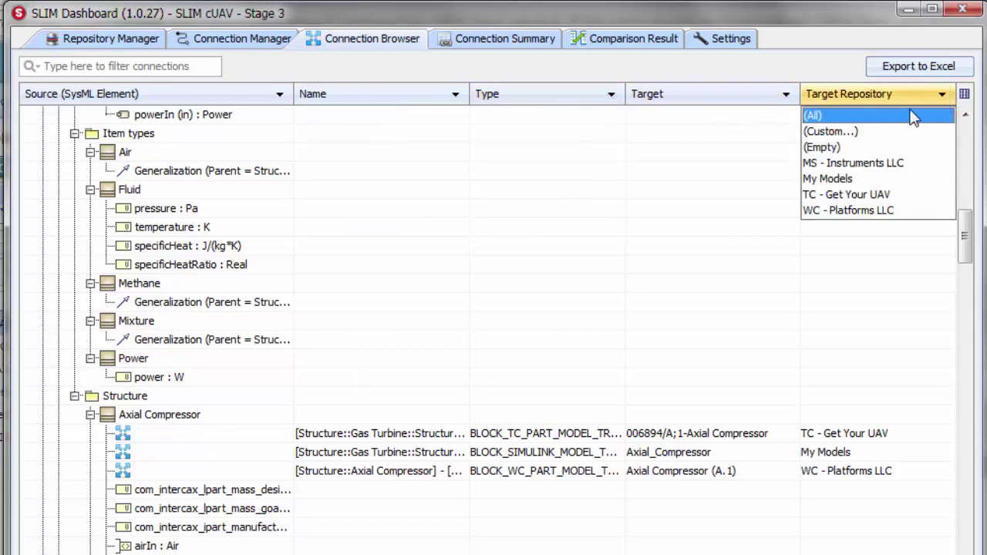
{"action": "left_click", "coordinate": [851, 194]}
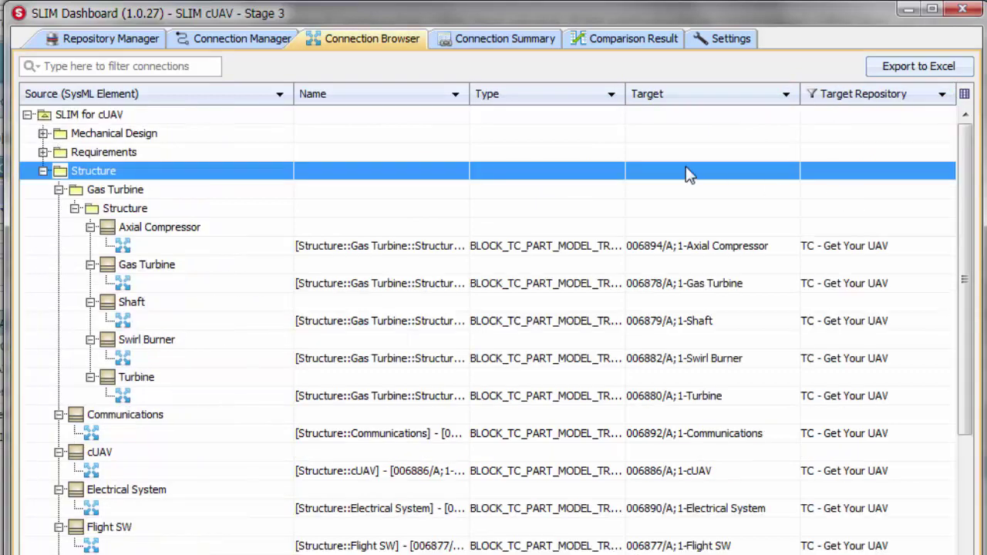
{"action": "left_click", "coordinate": [941, 94]}
{"action": "left_click", "coordinate": [866, 211]}
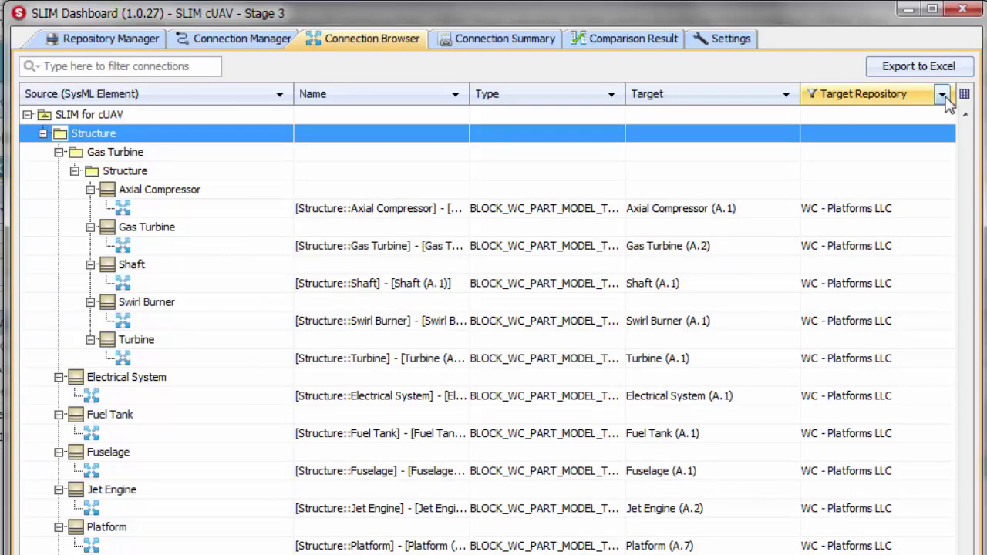
{"action": "left_click", "coordinate": [942, 94]}
{"action": "left_click", "coordinate": [825, 116]}
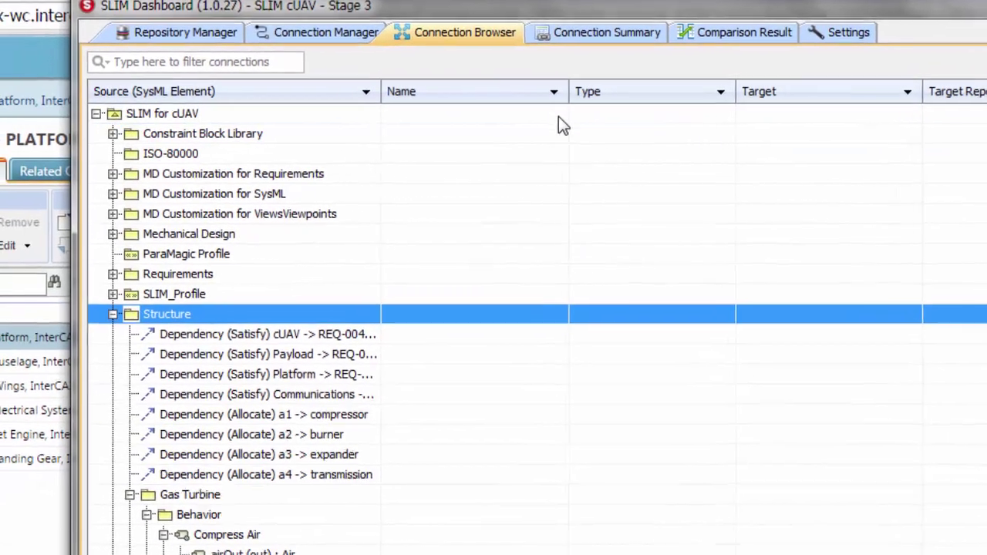
Apply a custom "is not empty" filter to the connection names and review the connected elements across the Structure package.
{"action": "left_click", "coordinate": [547, 92]}
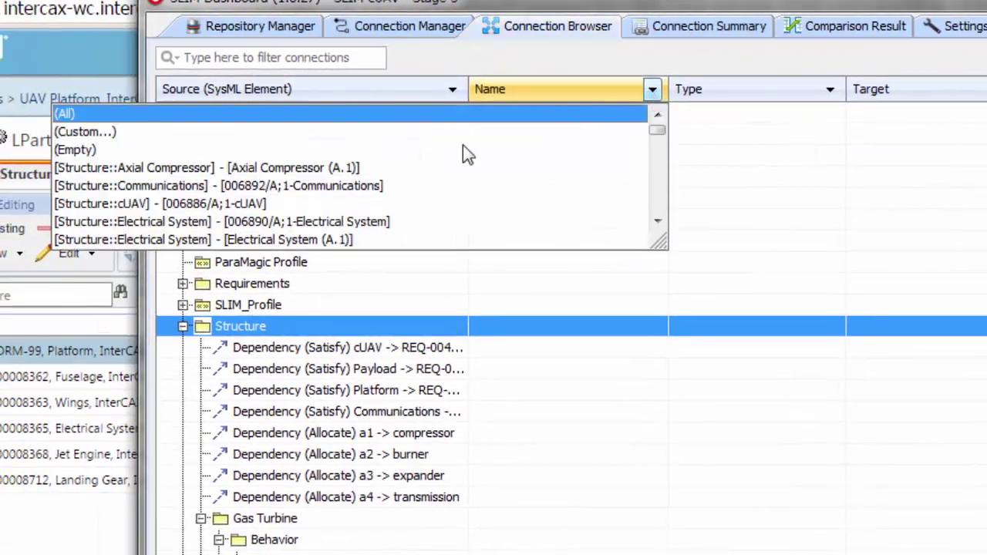
{"action": "left_click", "coordinate": [190, 136]}
{"action": "left_click", "coordinate": [643, 162]}
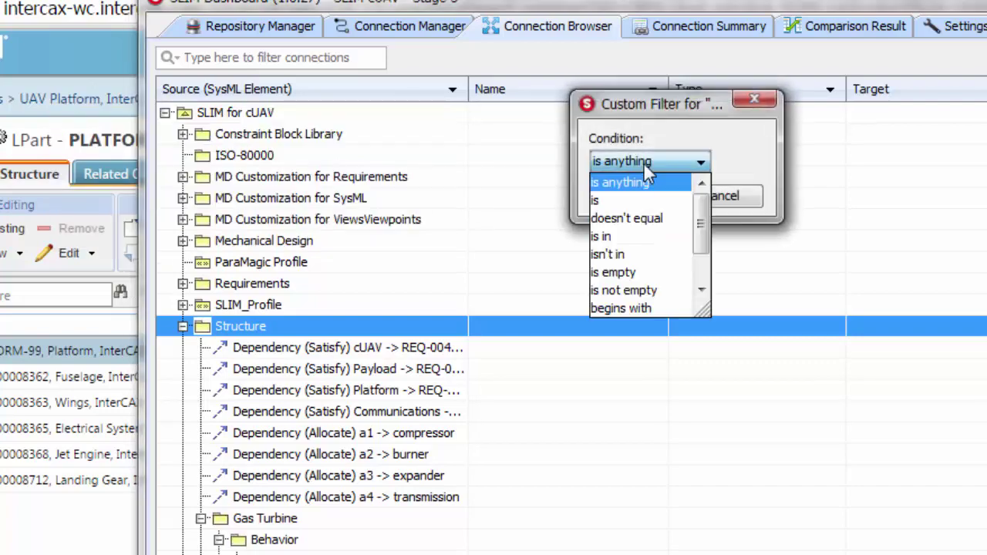
{"action": "left_click", "coordinate": [632, 290]}
{"action": "left_click", "coordinate": [628, 196]}
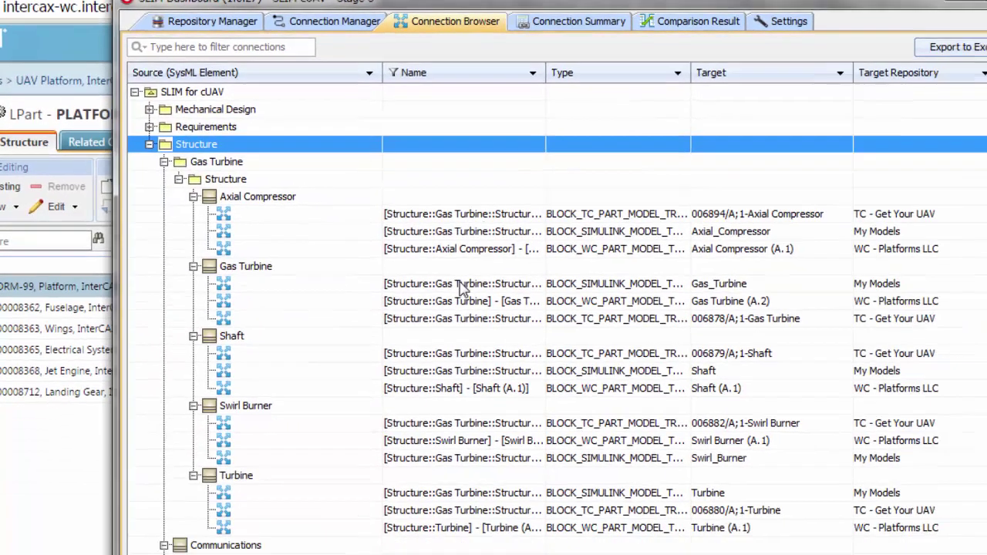
{"action": "scroll", "coordinate": [327, 342], "scroll_direction": "down", "scroll_amount": 5}
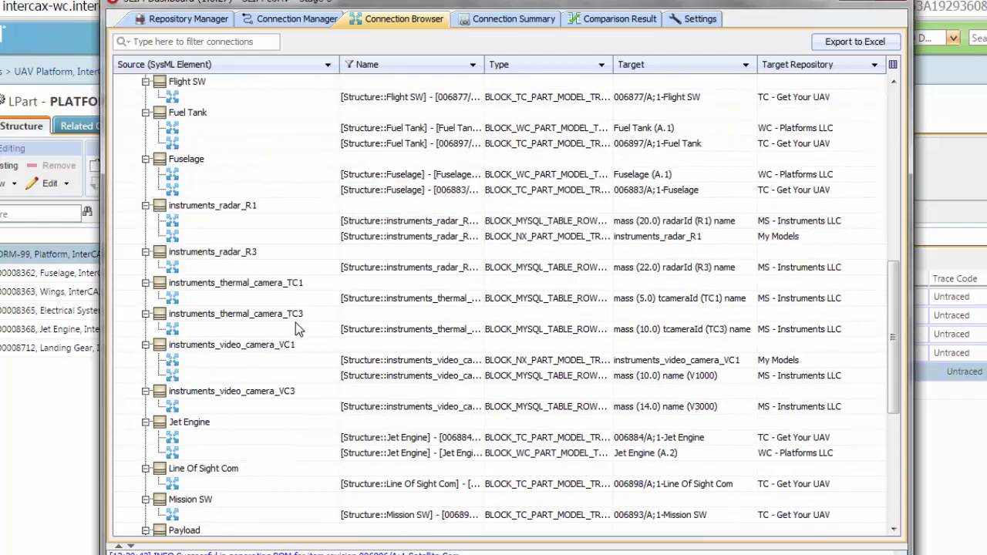
{"action": "scroll", "coordinate": [301, 469], "scroll_direction": "down", "scroll_amount": 5}
{"action": "scroll", "coordinate": [302, 470], "scroll_direction": "up", "scroll_amount": 10}
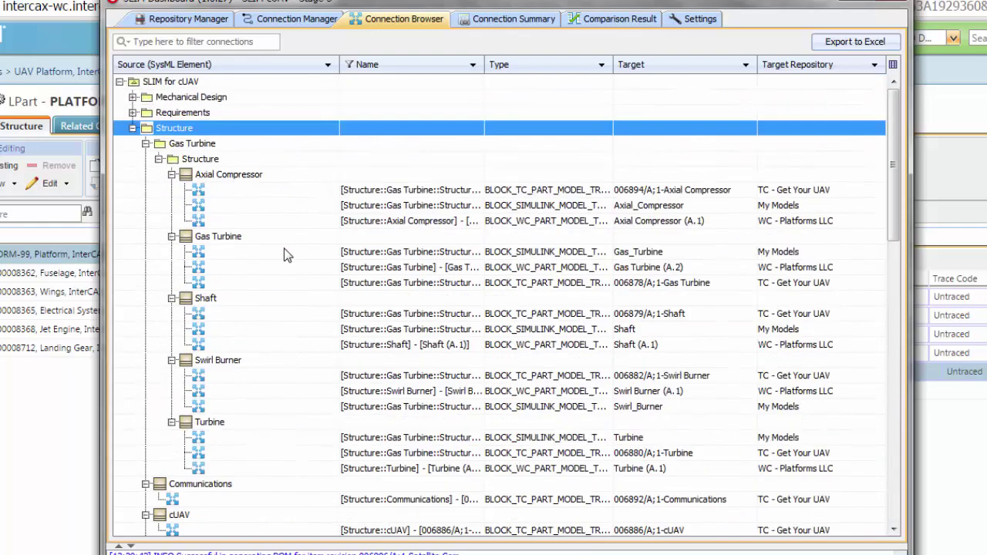
{"action": "scroll", "coordinate": [352, 212], "scroll_direction": "down", "scroll_amount": 3}
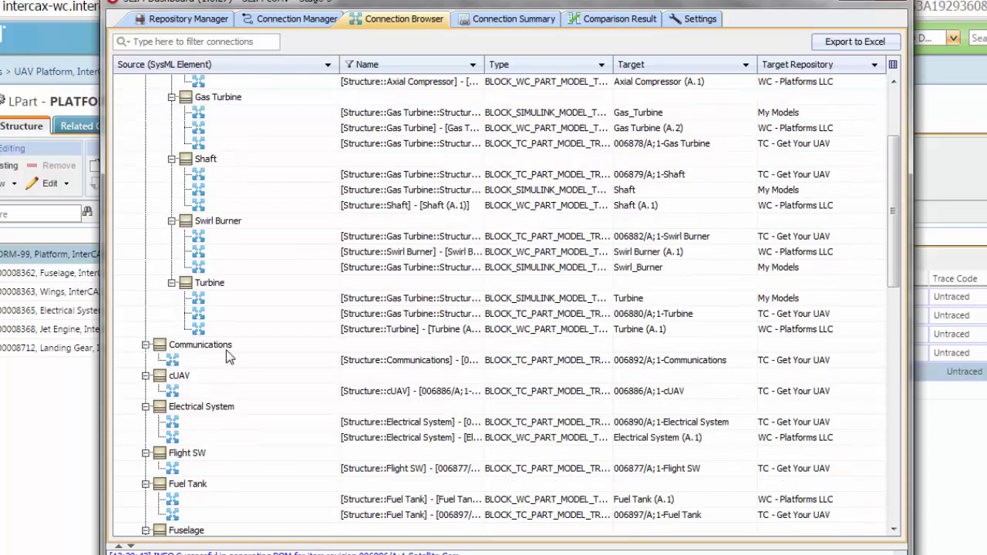
{"action": "scroll", "coordinate": [425, 199], "scroll_direction": "up", "scroll_amount": 3}
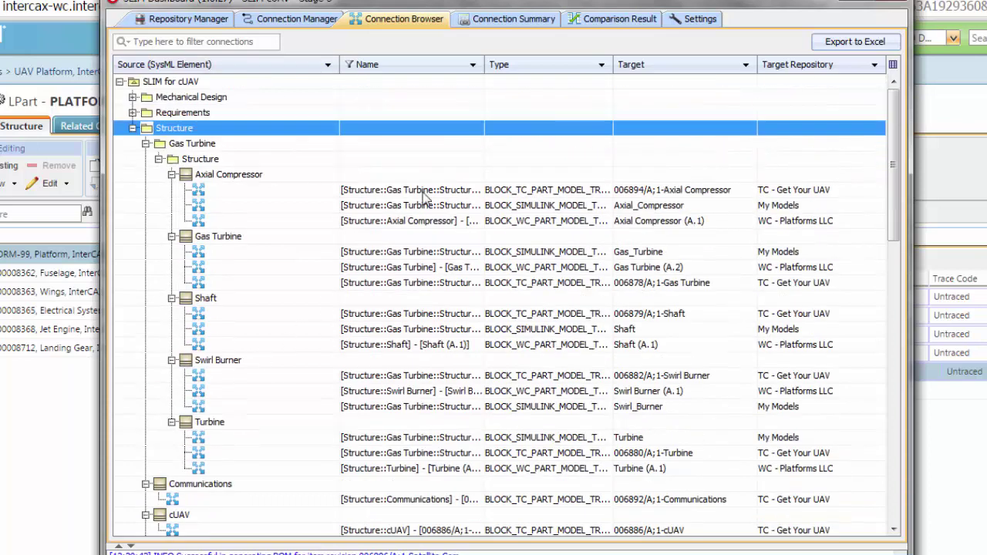
Refresh the Connection Summary and review the full list of connections with their sources, targets and repositories.
{"action": "left_click", "coordinate": [511, 23]}
{"action": "left_click", "coordinate": [772, 41]}
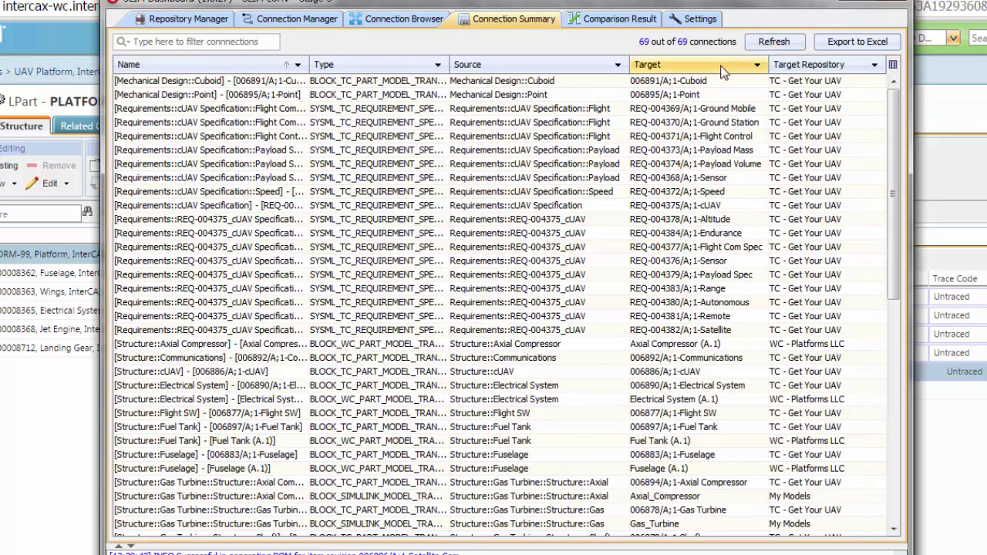
{"action": "scroll", "coordinate": [540, 370], "scroll_direction": "down", "scroll_amount": 9}
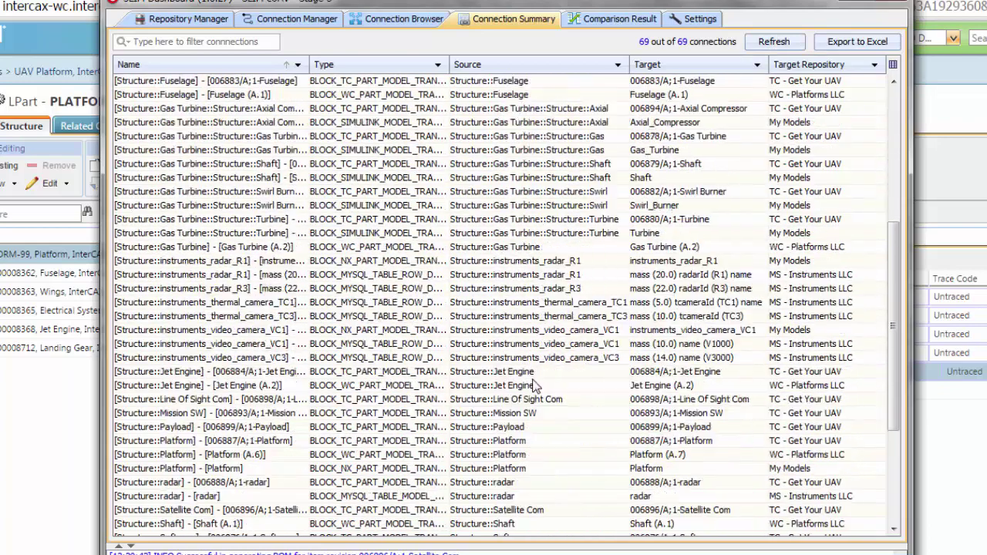
{"action": "scroll", "coordinate": [538, 386], "scroll_direction": "down", "scroll_amount": 3}
{"action": "scroll", "coordinate": [532, 392], "scroll_direction": "up", "scroll_amount": 11}
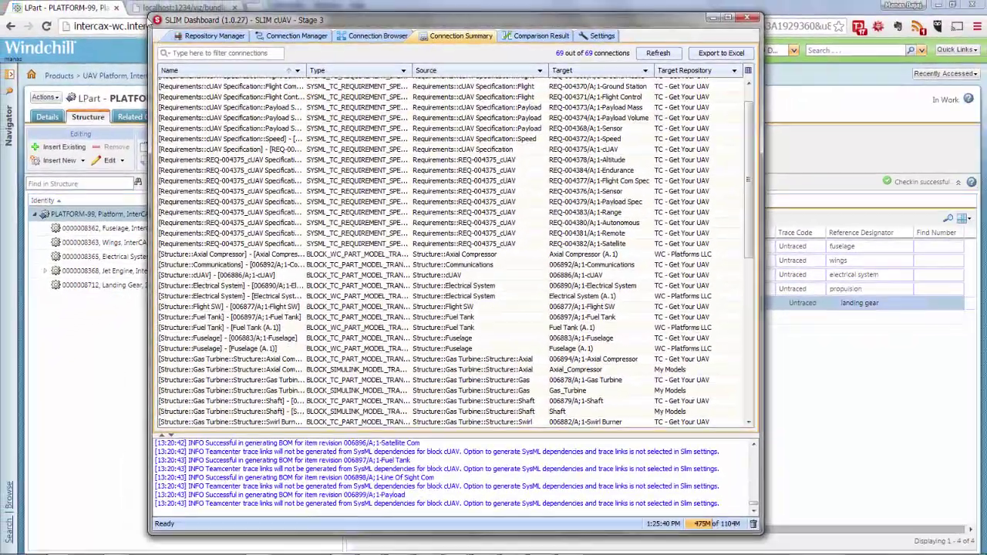
Switch to the cUAV_v2 visualization in Chrome and examine the links between model elements around the circular graph.
{"action": "left_click", "coordinate": [179, 8]}
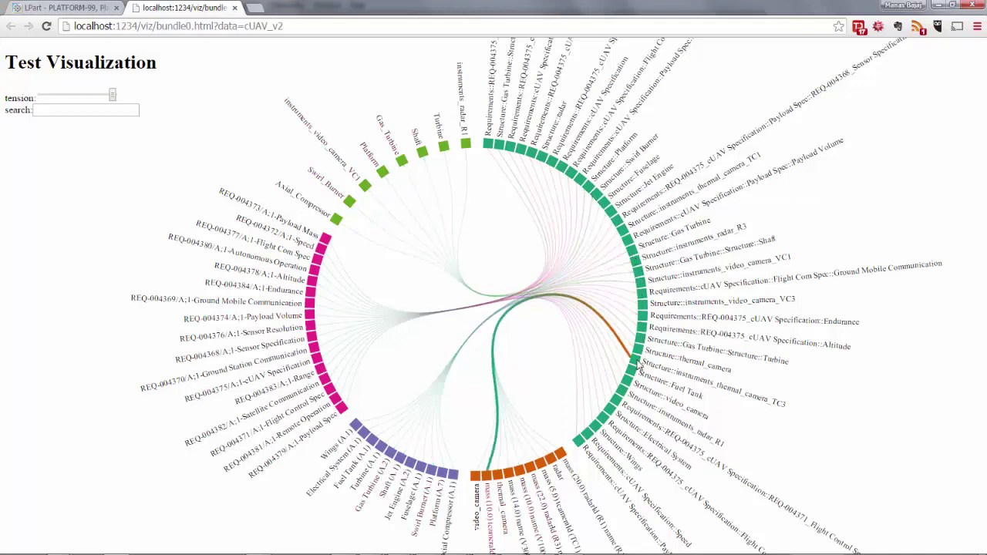
{"action": "left_click_drag", "start_coordinate": [506, 243], "coordinate": [552, 249]}
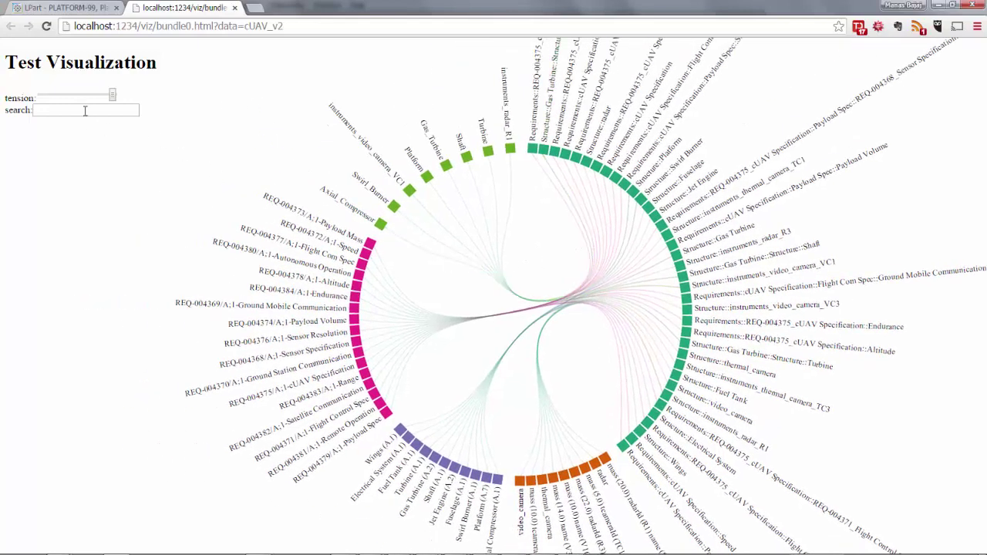
{"action": "mouse_move", "coordinate": [112, 95]}
{"action": "left_mouse_down"}
{"action": "mouse_move", "coordinate": [90, 97]}
{"action": "mouse_move", "coordinate": [111, 95]}
{"action": "left_mouse_up"}
Search the visualization for "Platform" and then for "Turbine" to highlight their connections.
{"action": "left_click", "coordinate": [95, 110]}
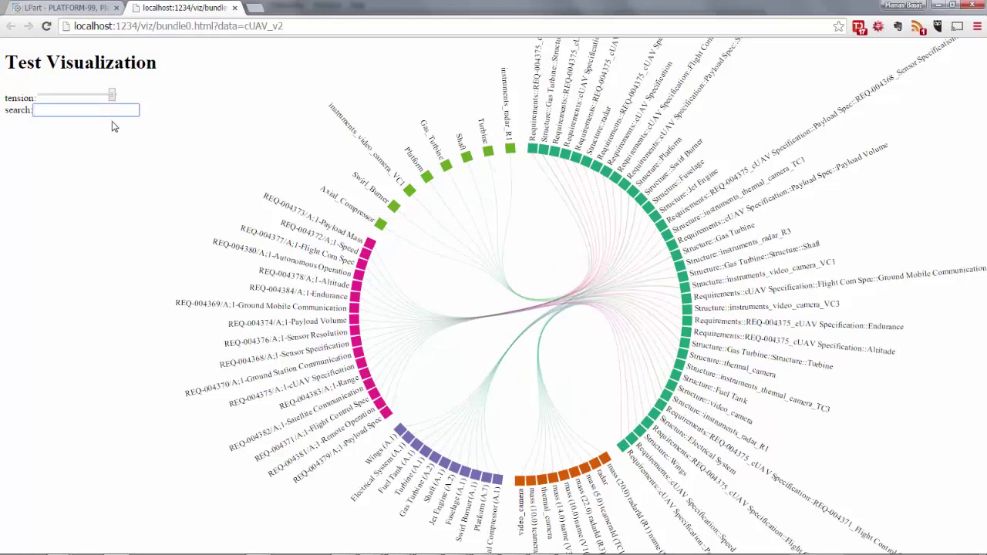
{"action": "type", "text": "Pl"}
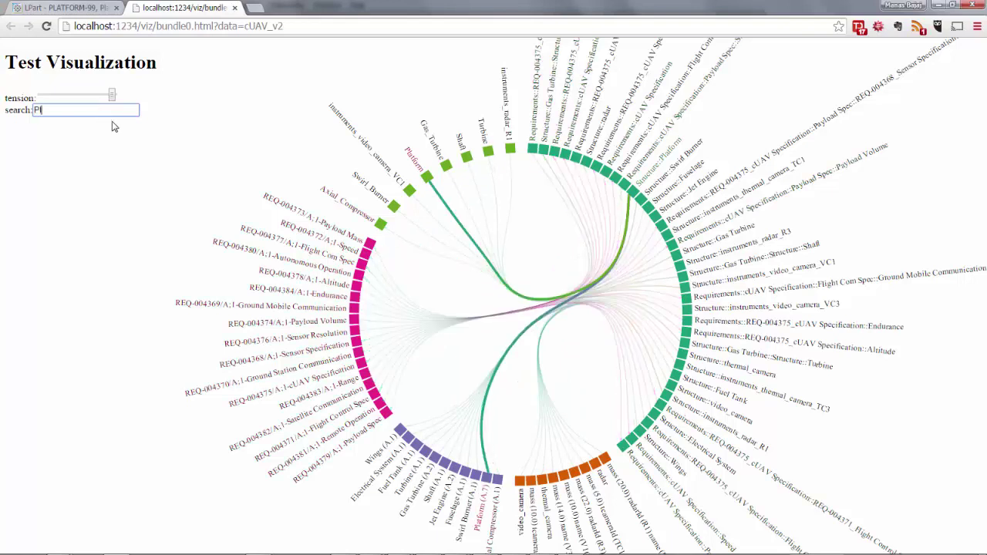
{"action": "type", "text": "atform"}
{"action": "key", "text": "ctrl+a"}
{"action": "type", "text": "Turbi"}
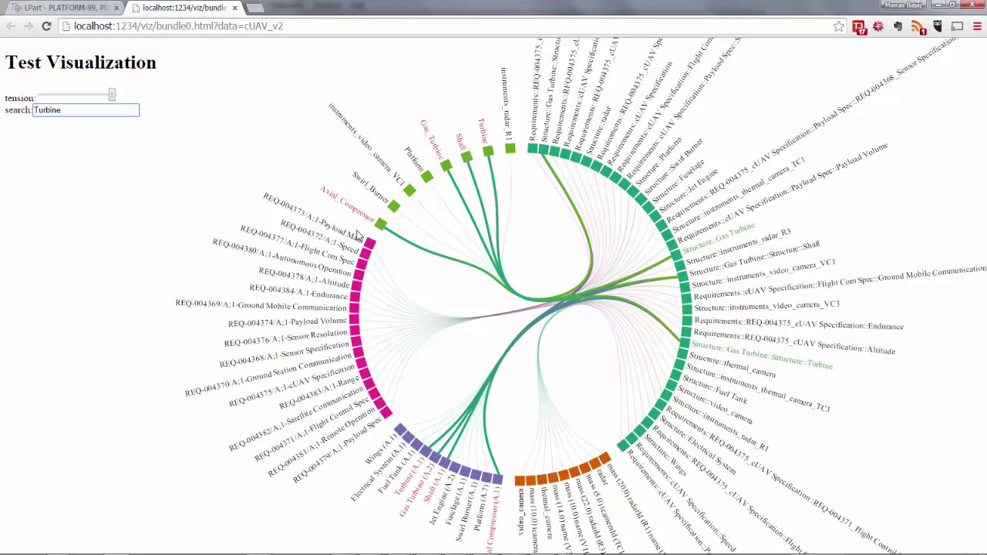
Switch to SLIM for cUAV.pptx in PowerPoint and start the slide show from slide 8, "Sam's Mission Accomplished !".
{"action": "left_click", "coordinate": [370, 546]}
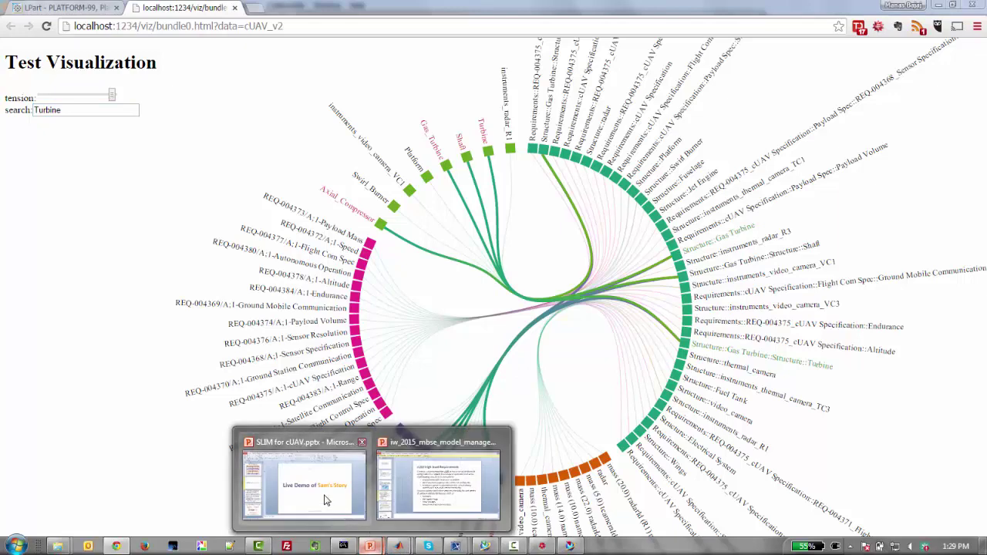
{"action": "left_click", "coordinate": [323, 500]}
{"action": "left_click", "coordinate": [123, 386]}
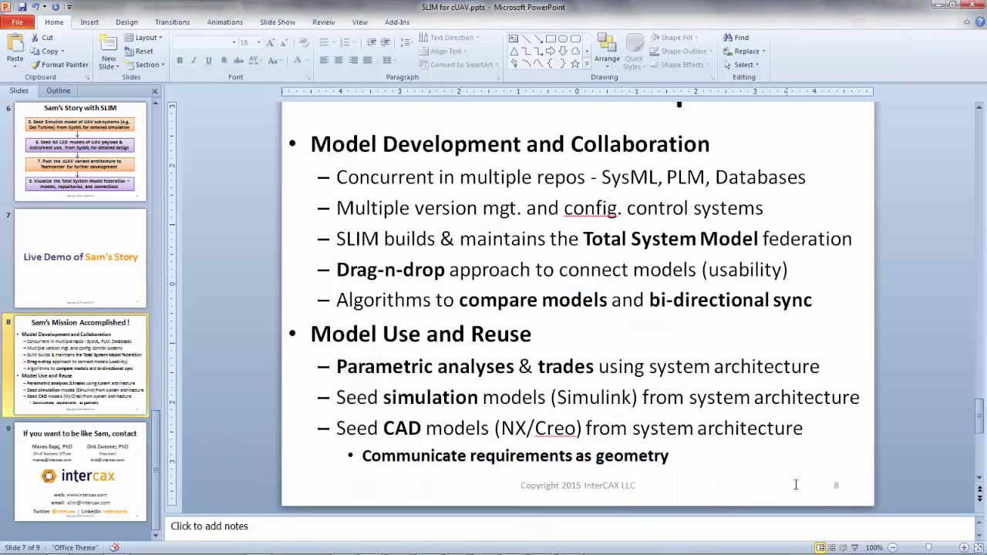
{"action": "left_click", "coordinate": [854, 547]}
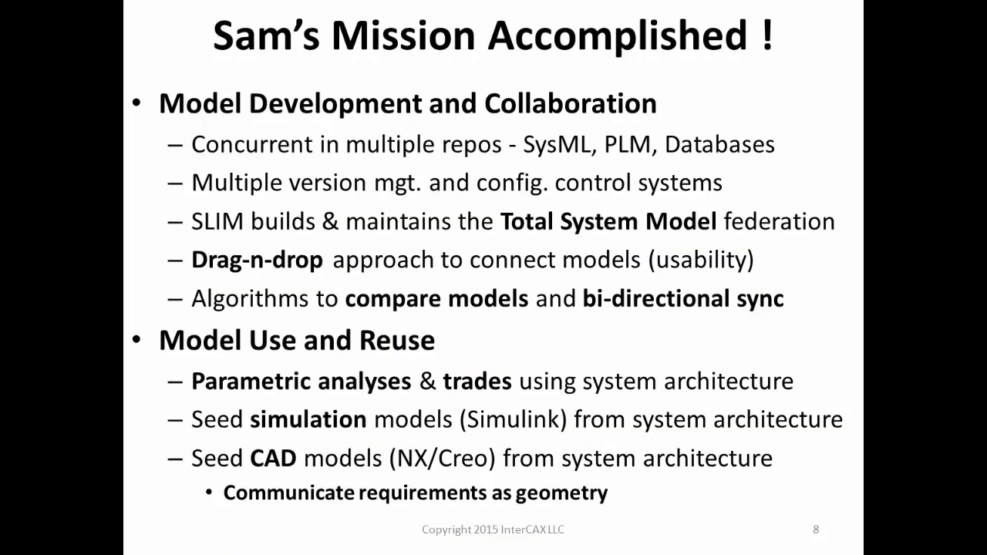